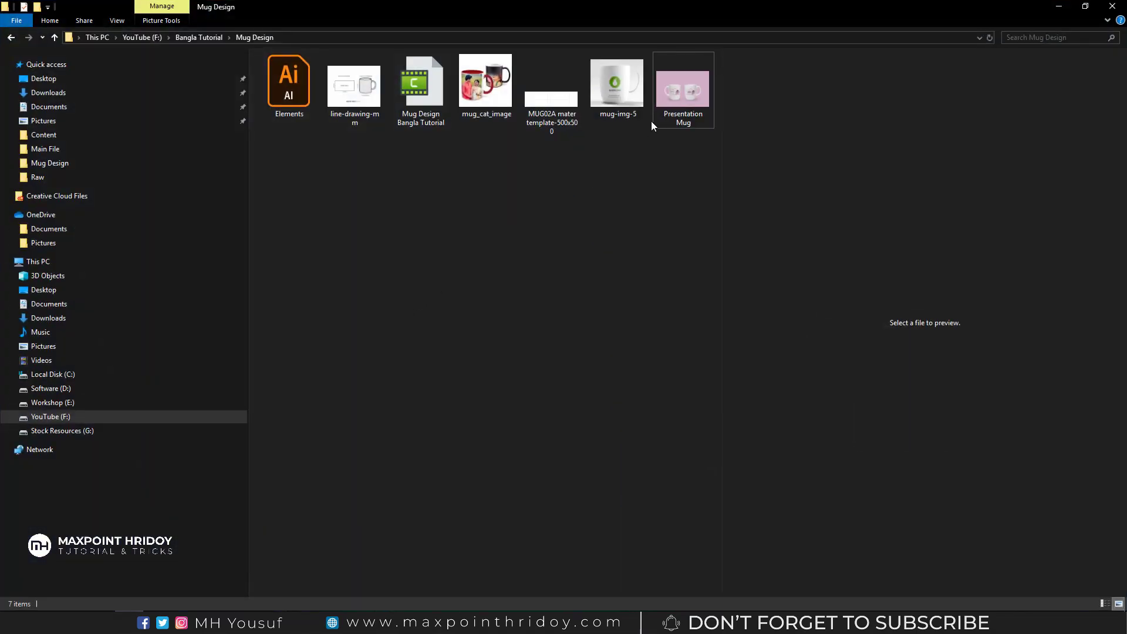
Step: Preview the Presentation Mug, white mug and mug_cat_image reference photos
{"action": "left_click", "coordinate": [675, 97]}
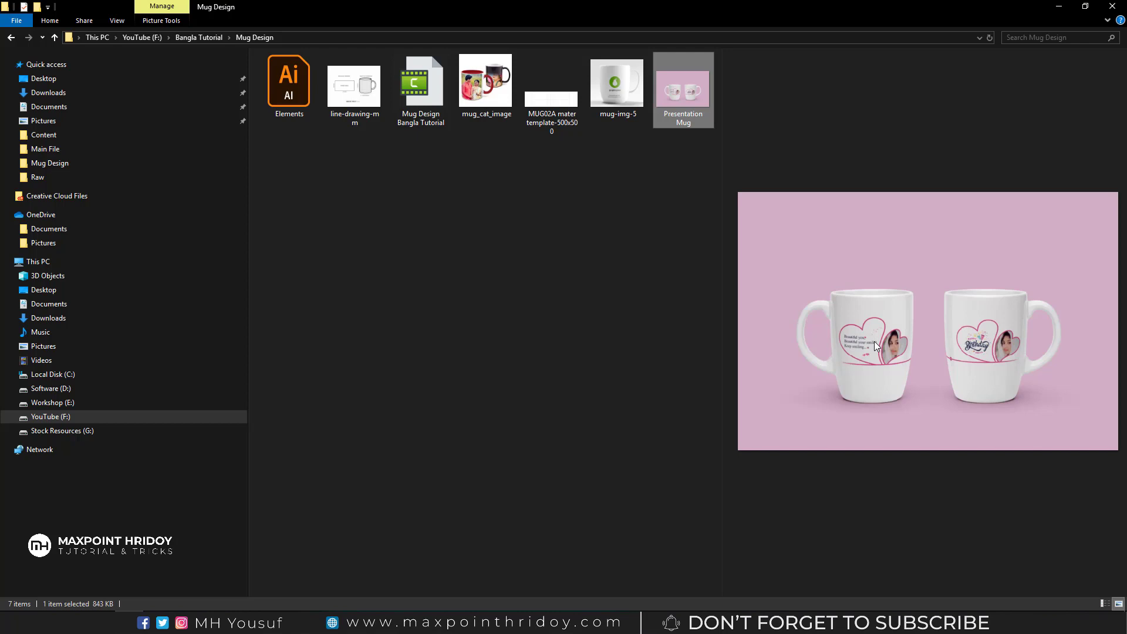
{"action": "left_click", "coordinate": [623, 100]}
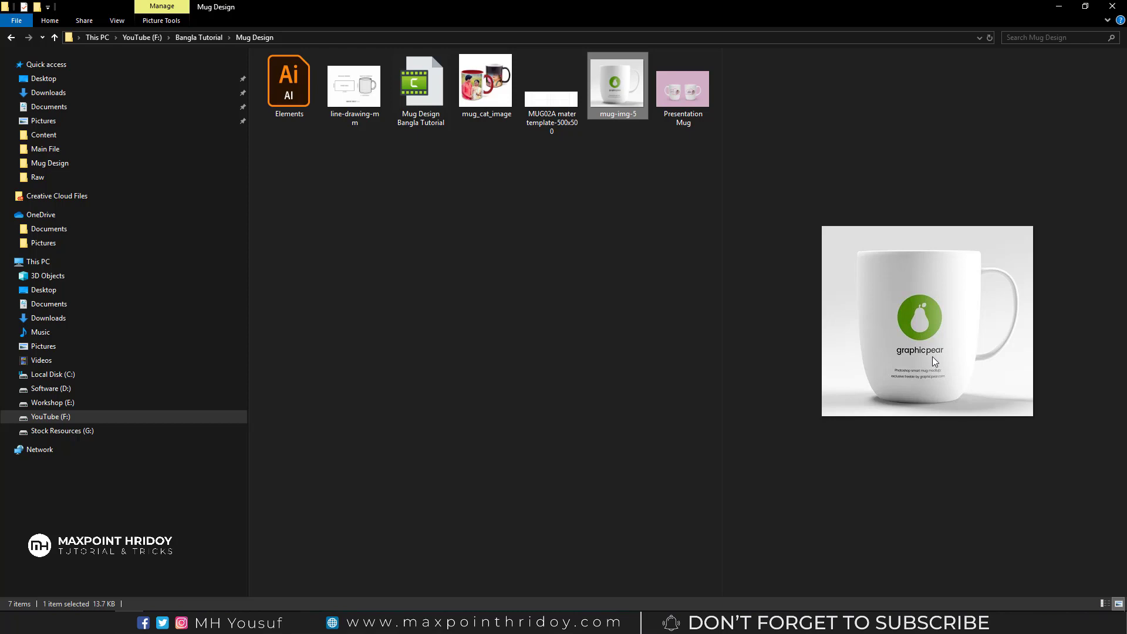
{"action": "left_click", "coordinate": [485, 85]}
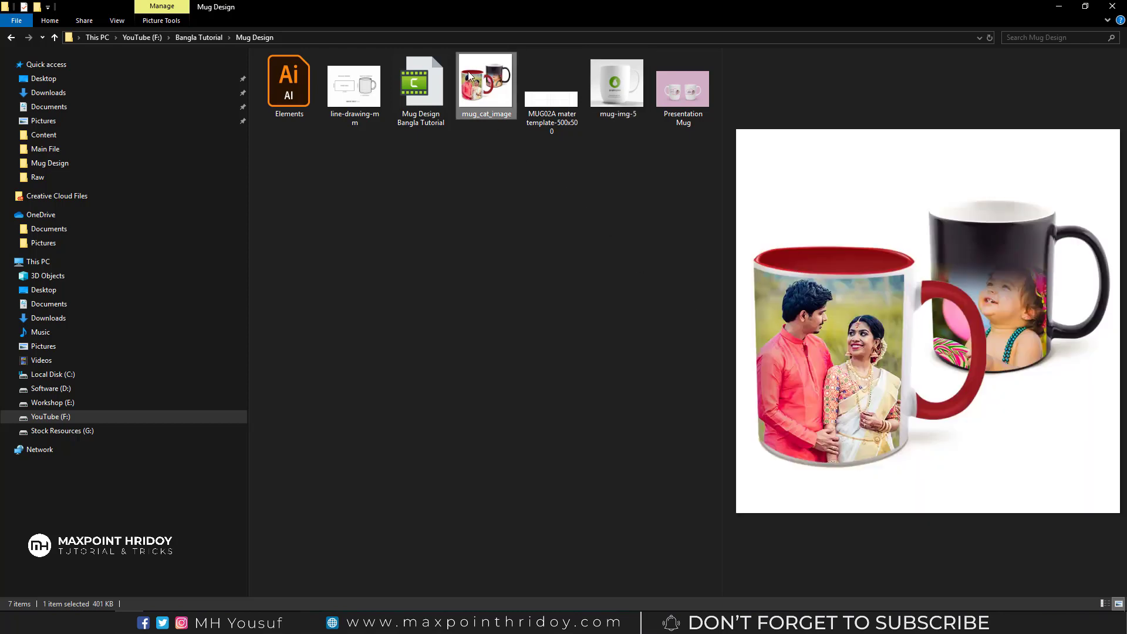
{"action": "left_click", "coordinate": [509, 220]}
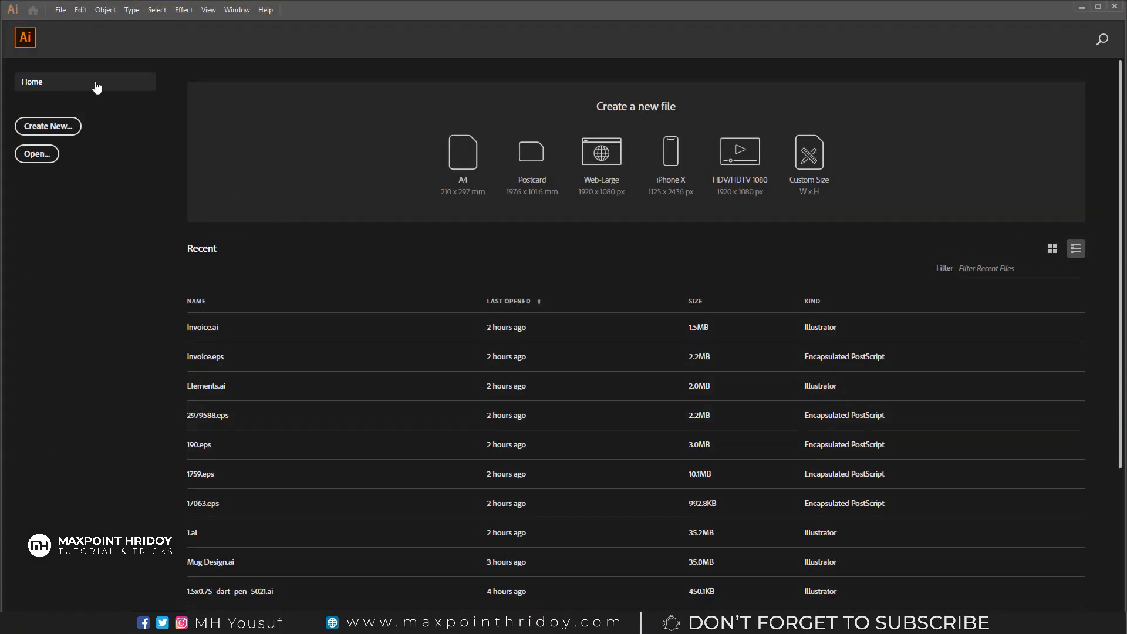
Step: Create the 'Mug Design' document at 8 × 3 inches in RGB colour mode
{"action": "left_click", "coordinate": [59, 10]}
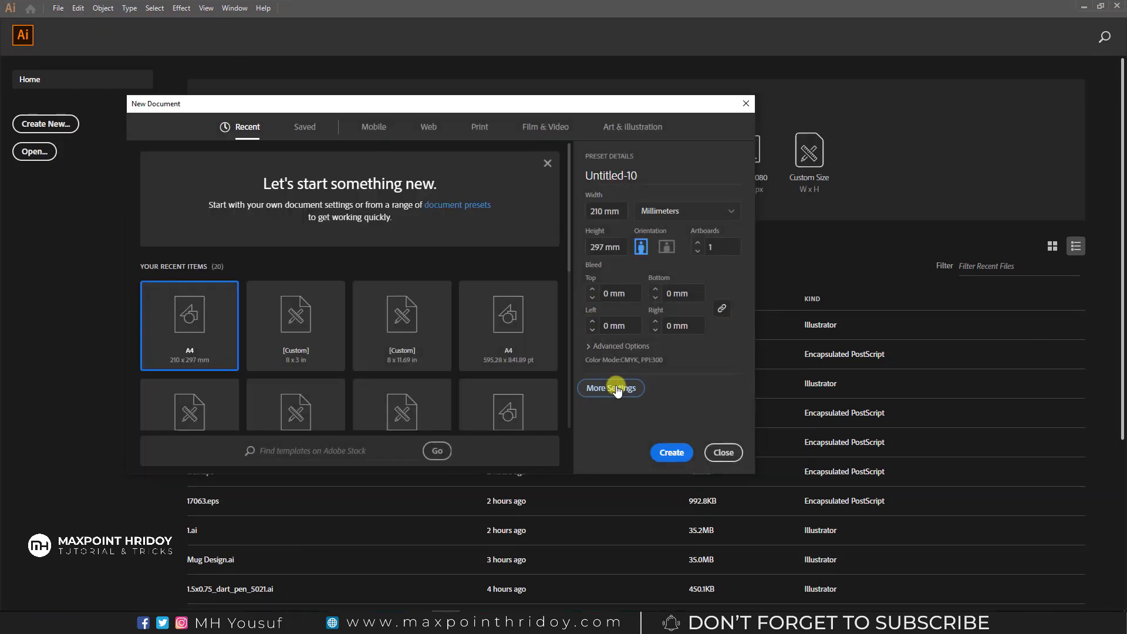
{"action": "left_click", "coordinate": [613, 388]}
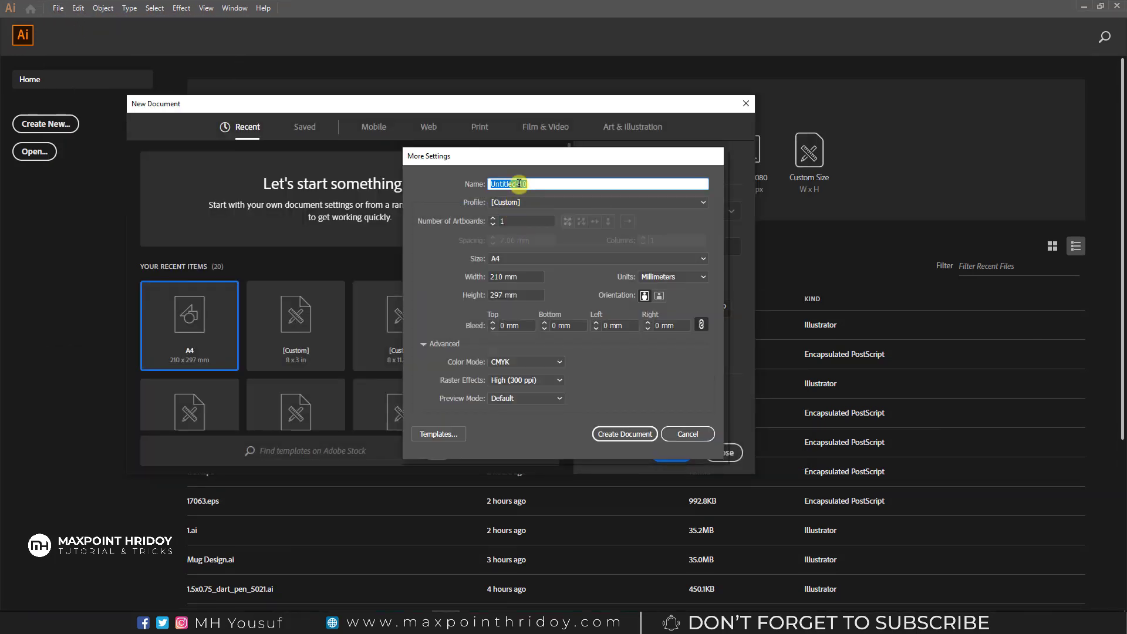
{"action": "type", "text": "Mu"}
{"action": "type", "text": "g Design"}
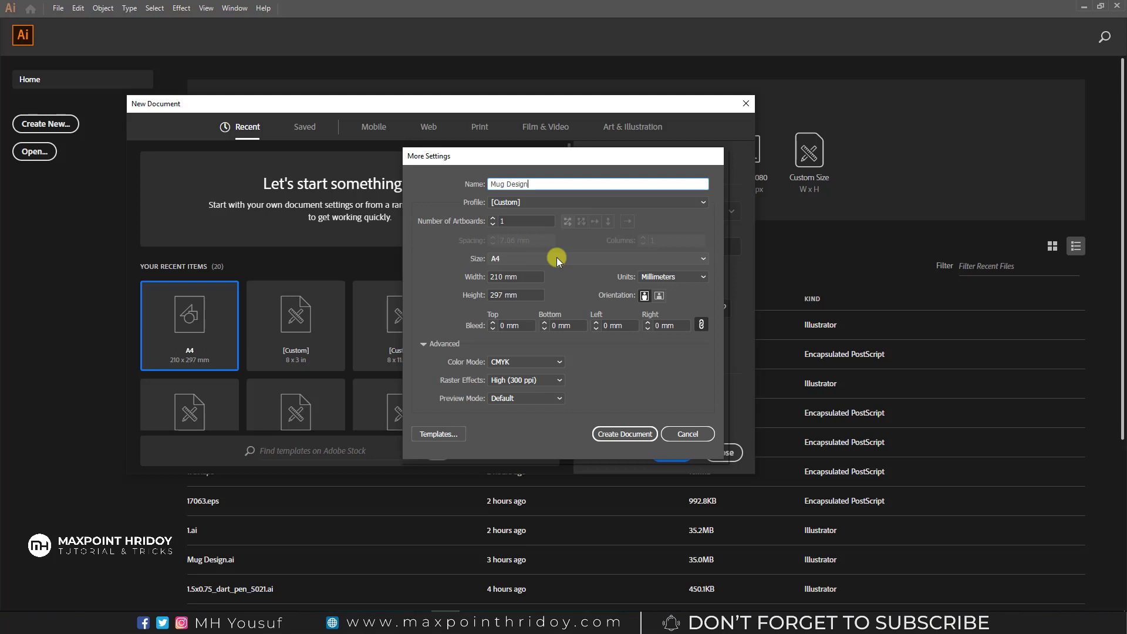
{"action": "left_click", "coordinate": [671, 274]}
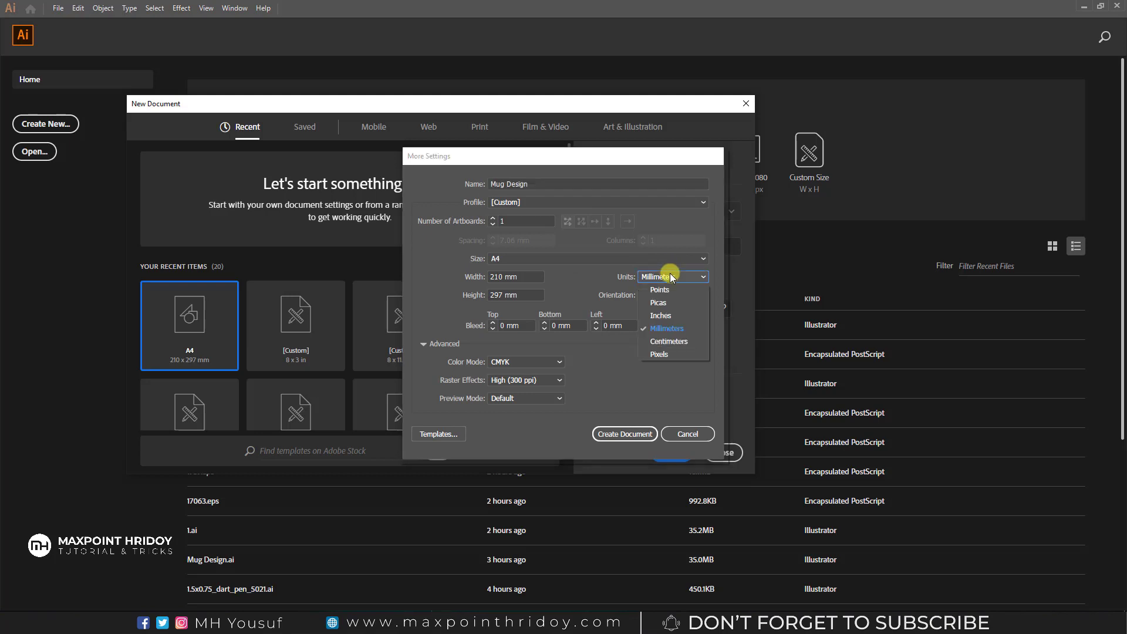
{"action": "left_click", "coordinate": [664, 315]}
{"action": "left_click", "coordinate": [520, 276]}
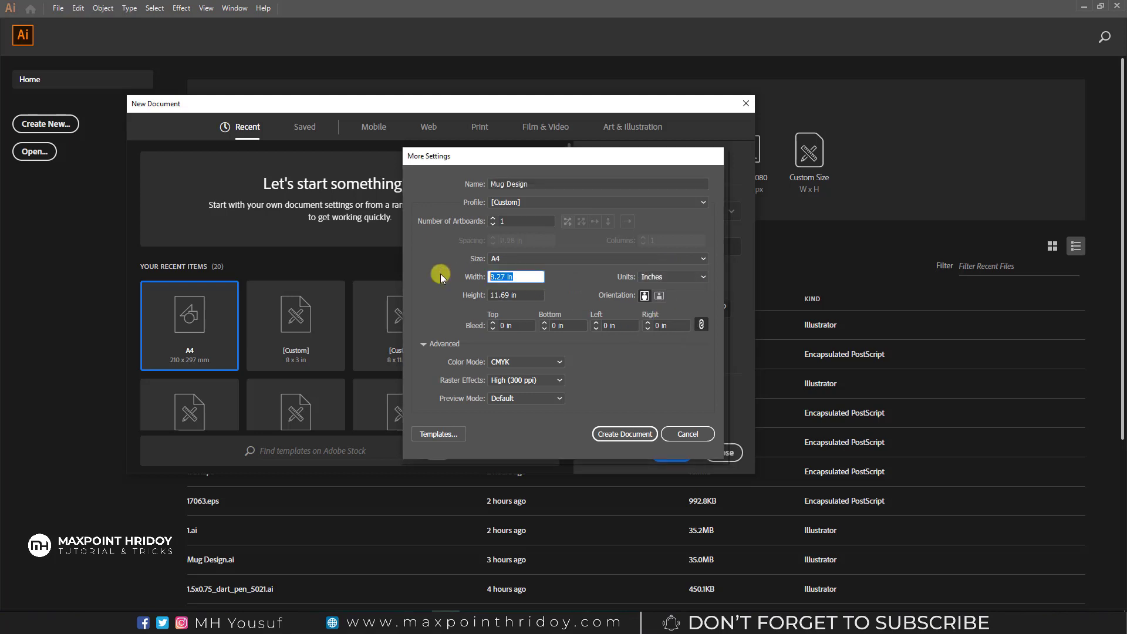
{"action": "type", "text": "8"}
{"action": "left_click", "coordinate": [523, 295]}
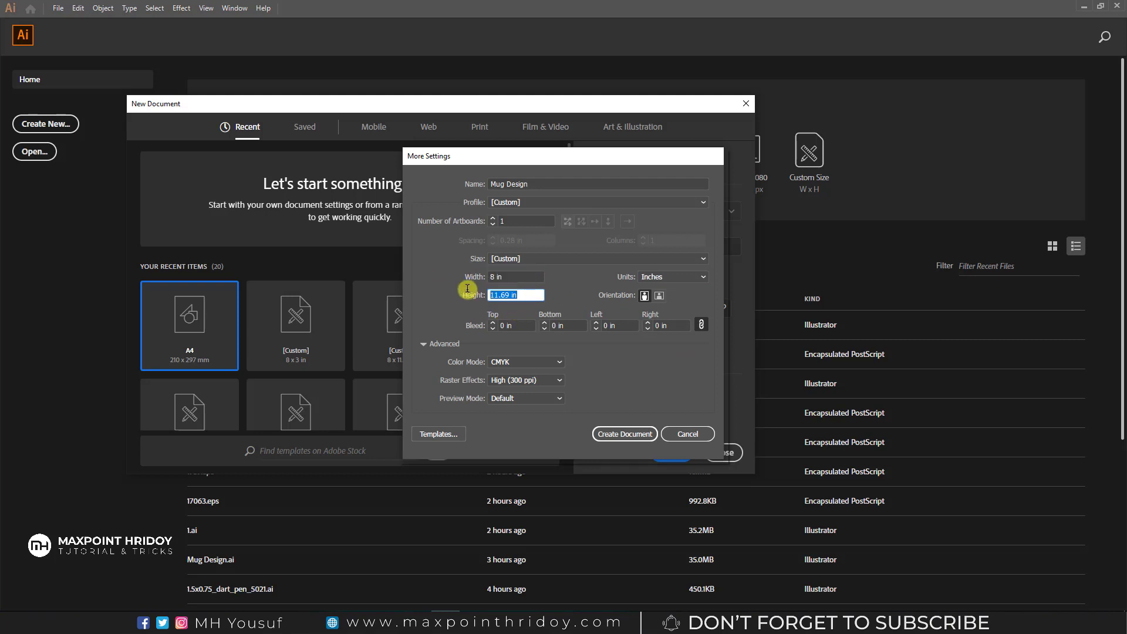
{"action": "type", "text": "3"}
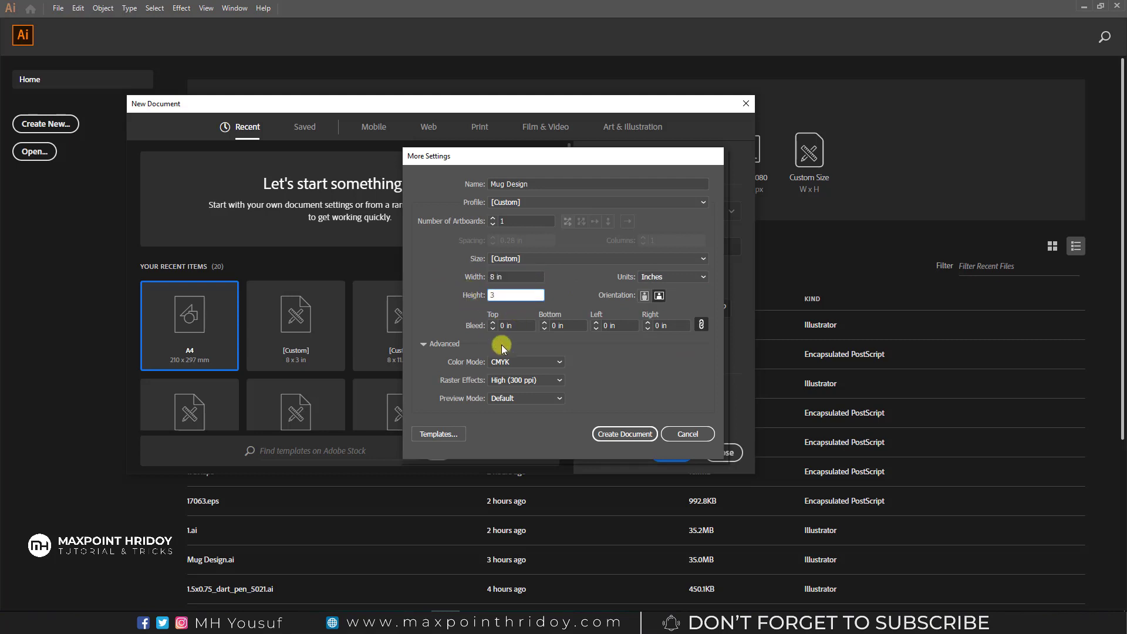
{"action": "left_click", "coordinate": [521, 362]}
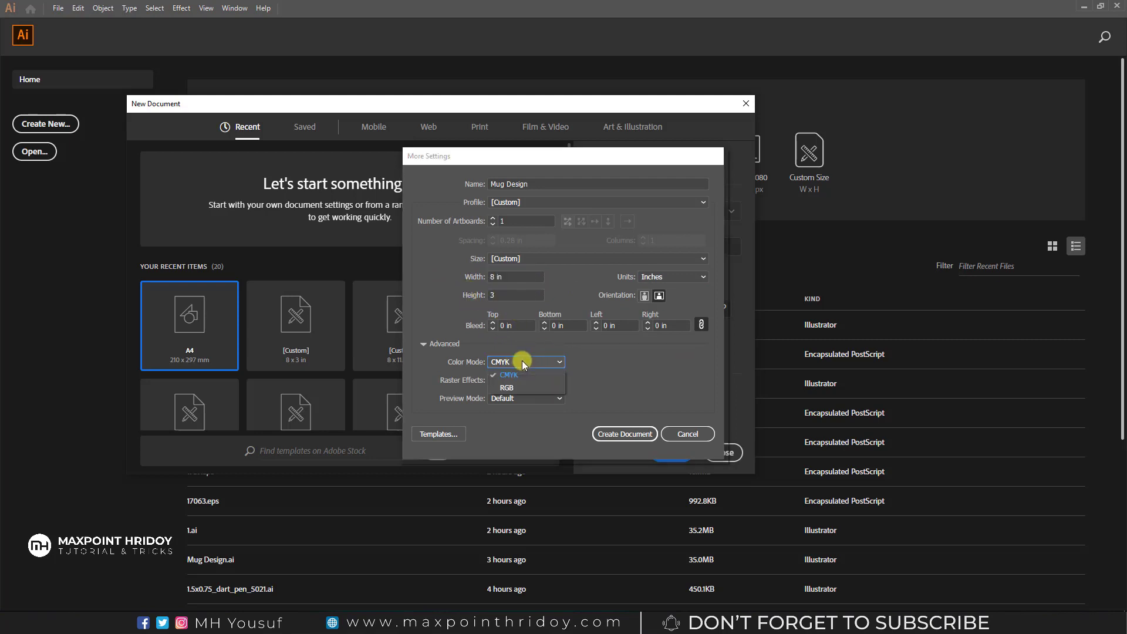
{"action": "left_click", "coordinate": [515, 381]}
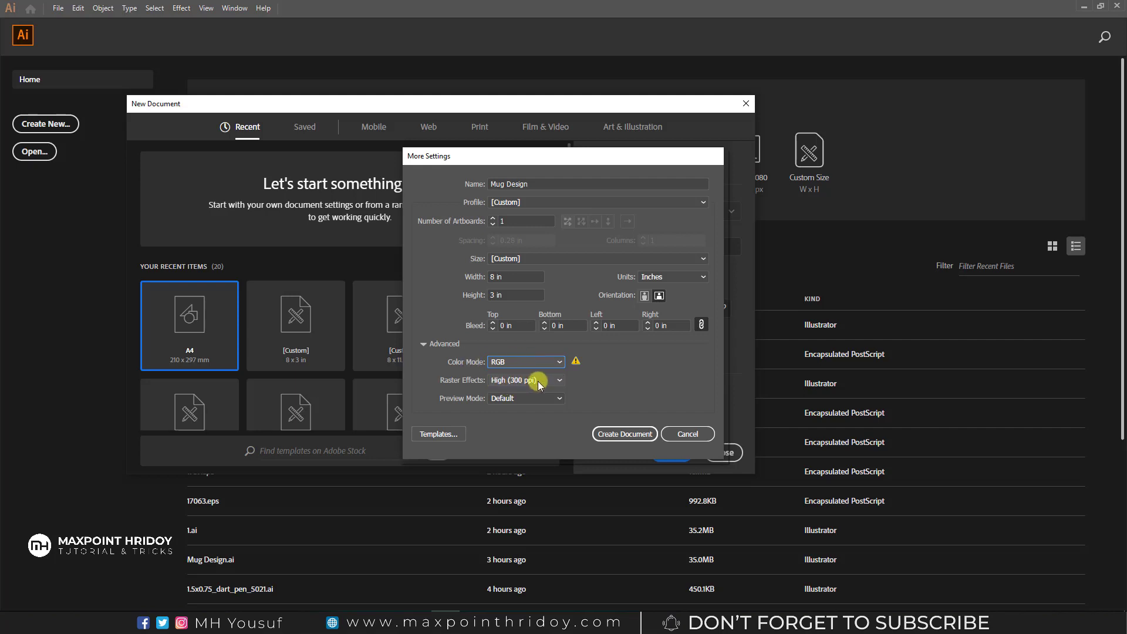
{"action": "left_click", "coordinate": [633, 441]}
Step: Zoom out to fit the whole artboard and show the rulers
{"action": "key", "text": "z"}
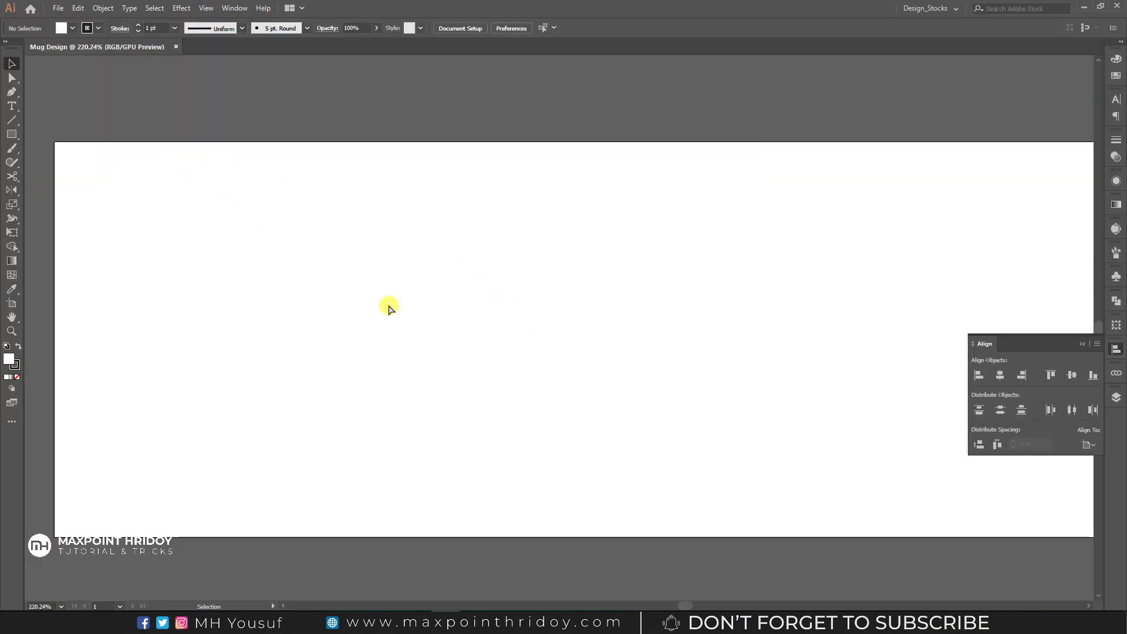
{"action": "left_click", "coordinate": [473, 252], "text": "alt"}
{"action": "left_click", "coordinate": [465, 265], "text": "alt"}
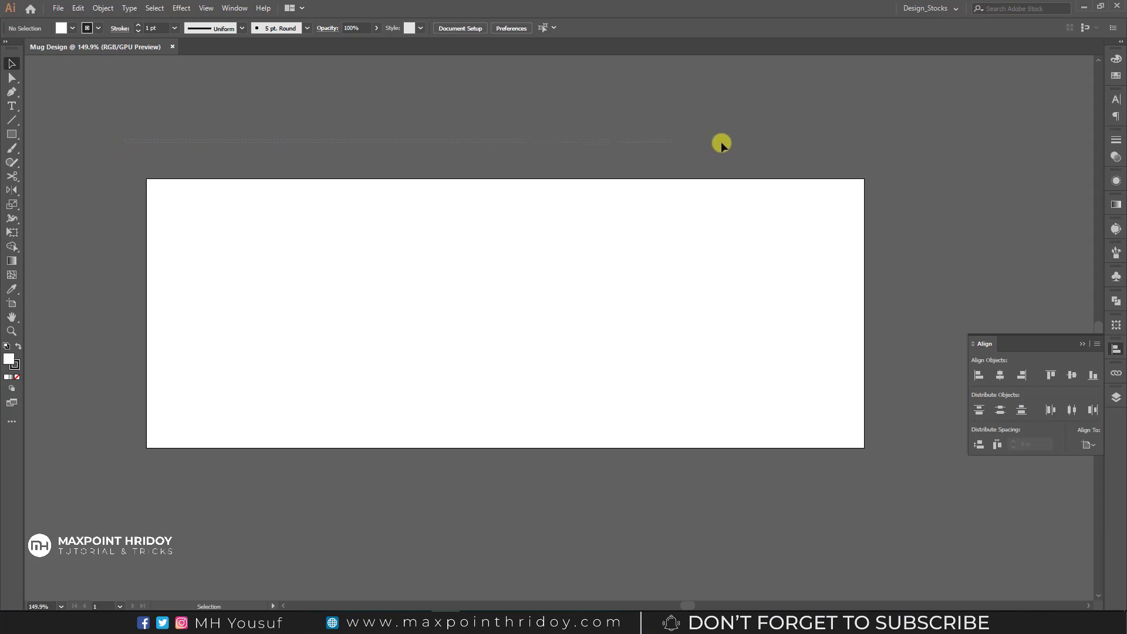
{"action": "key", "text": "ctrl+r"}
{"action": "key", "text": "ctrl+0"}
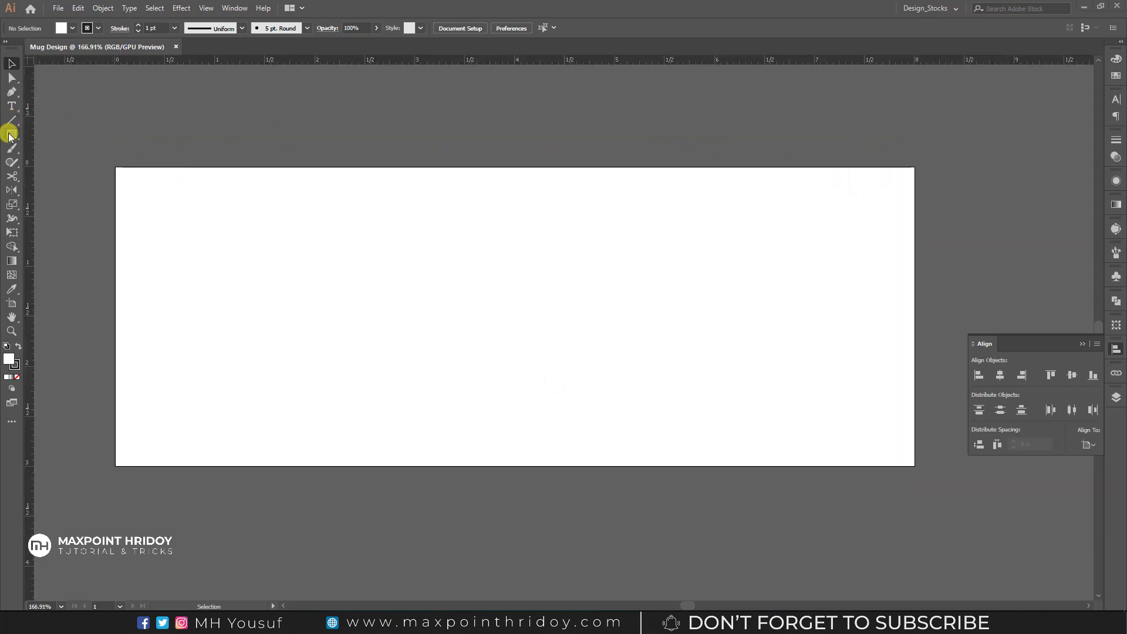
Step: Draw a 3 × 3 inch square and move it to the artboard's right end
{"action": "left_click_drag", "start_coordinate": [10, 136], "coordinate": [68, 138]}
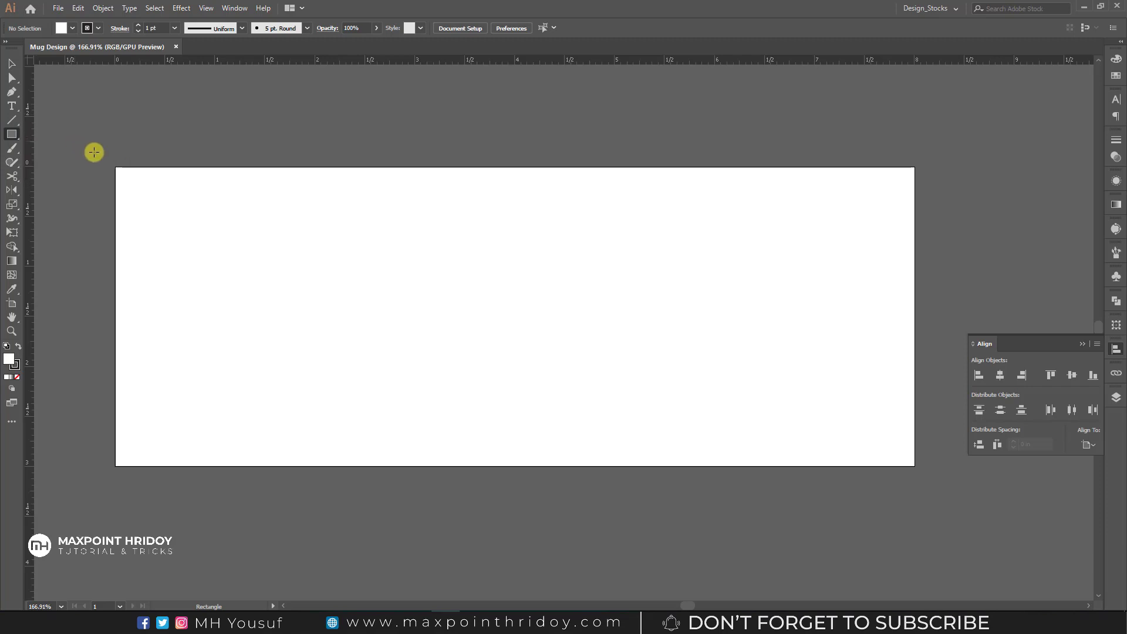
{"action": "left_click", "coordinate": [383, 273]}
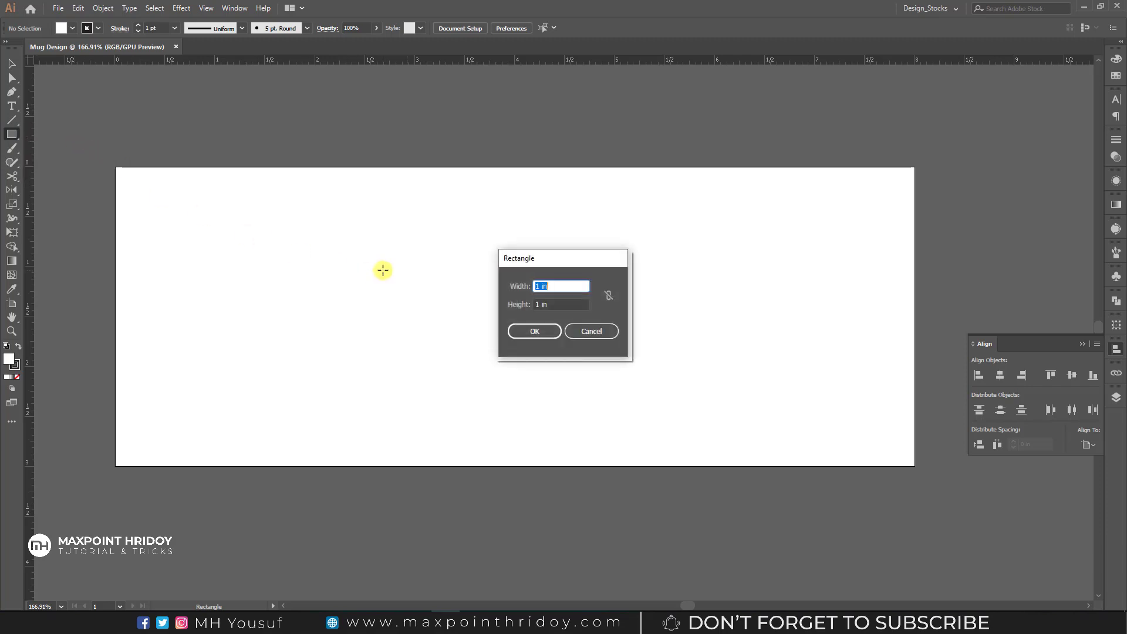
{"action": "type", "text": "3"}
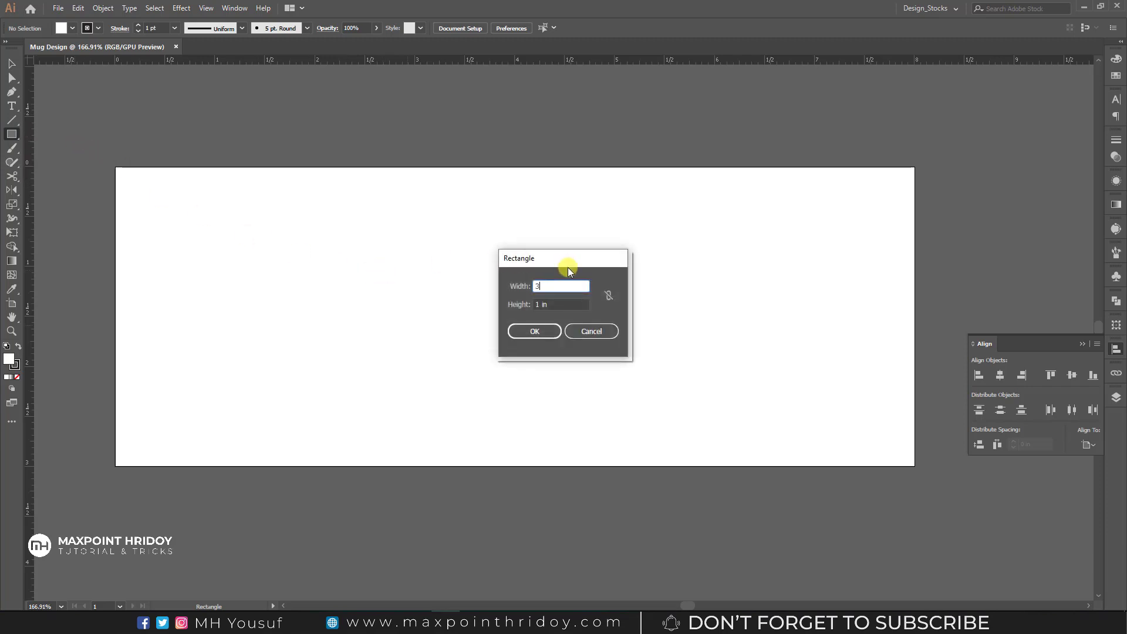
{"action": "key", "text": "Tab"}
{"action": "type", "text": "3"}
{"action": "key", "text": "Return"}
{"action": "left_click", "coordinate": [7, 62]}
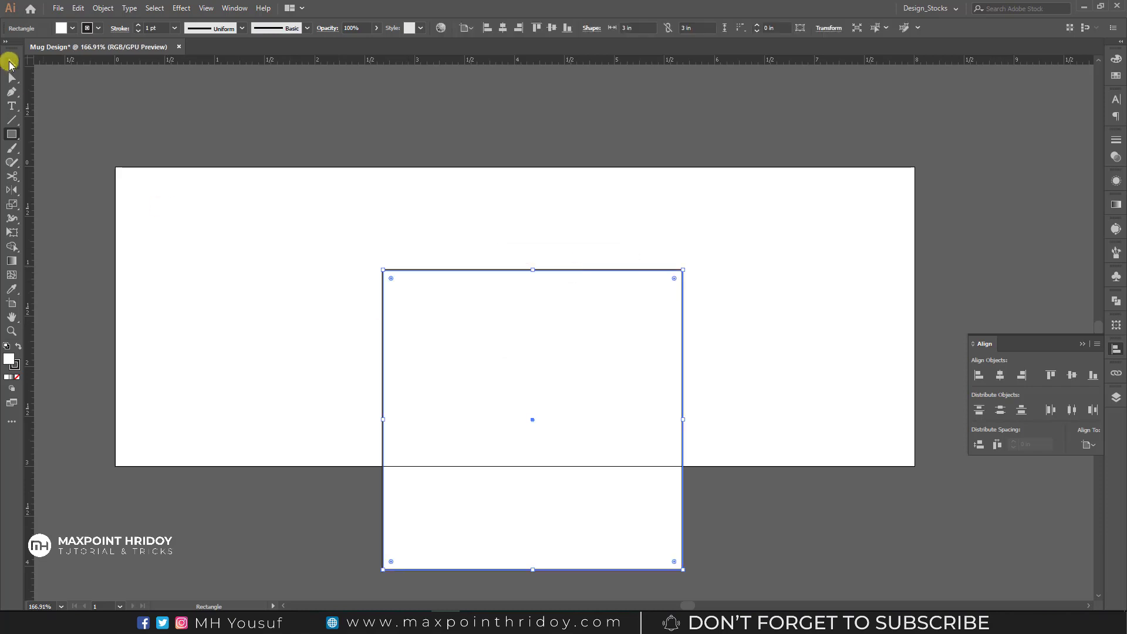
{"action": "left_click_drag", "start_coordinate": [555, 370], "coordinate": [788, 266]}
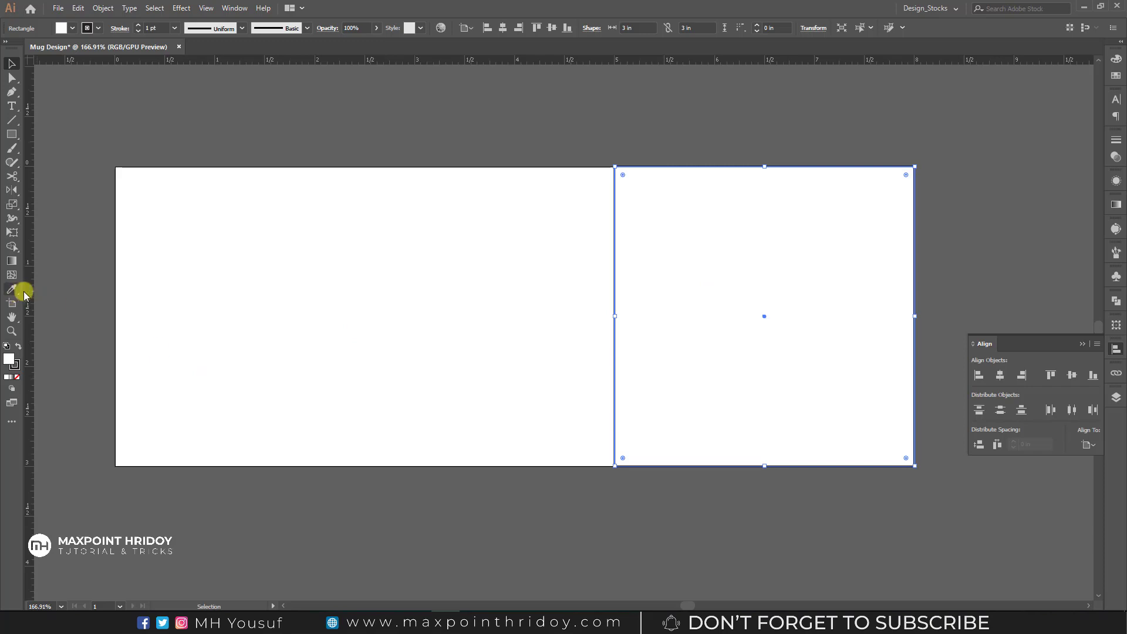
Step: Drag vertical guides to the square's inner edge at each artboard end
{"action": "key", "text": "a"}
{"action": "key", "text": "ctrl+r"}
{"action": "key", "text": "ctrl+r"}
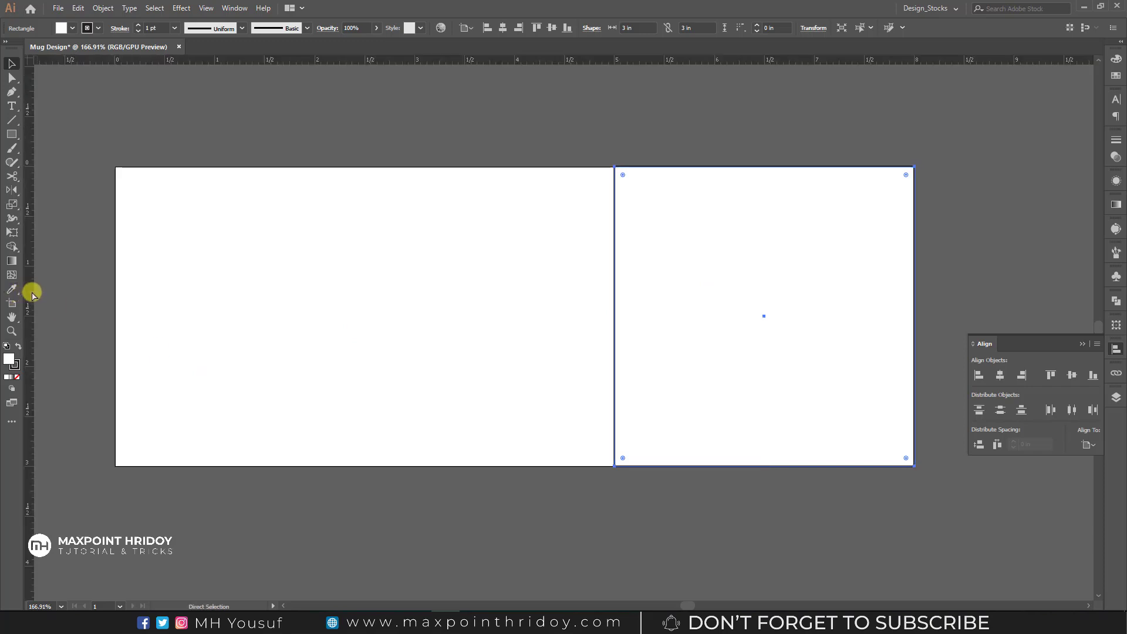
{"action": "key", "text": "v"}
{"action": "mouse_move", "coordinate": [29, 294]}
{"action": "left_mouse_down"}
{"action": "mouse_move", "coordinate": [474, 325]}
{"action": "mouse_move", "coordinate": [615, 320]}
{"action": "left_mouse_up"}
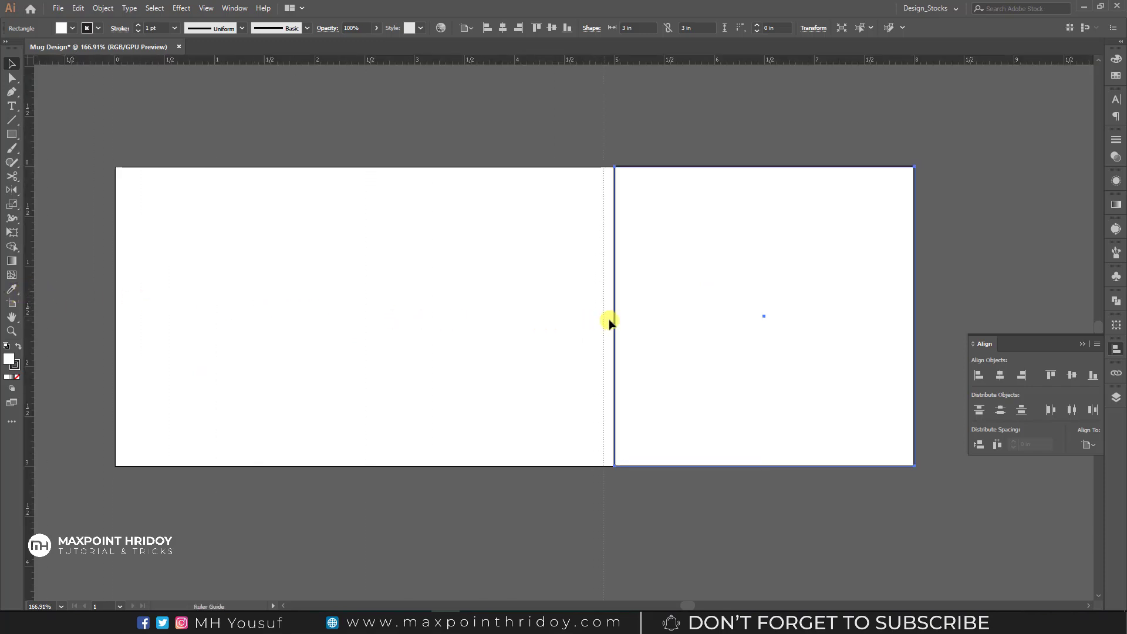
{"action": "left_click_drag", "start_coordinate": [712, 344], "coordinate": [215, 351]}
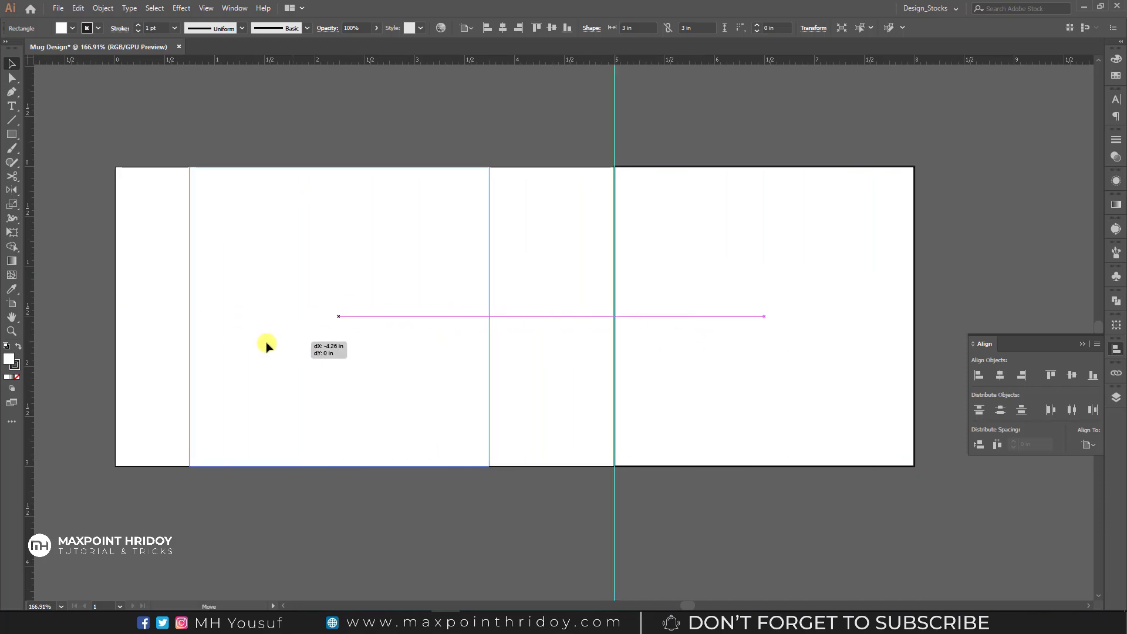
{"action": "left_click_drag", "start_coordinate": [215, 352], "coordinate": [214, 353]}
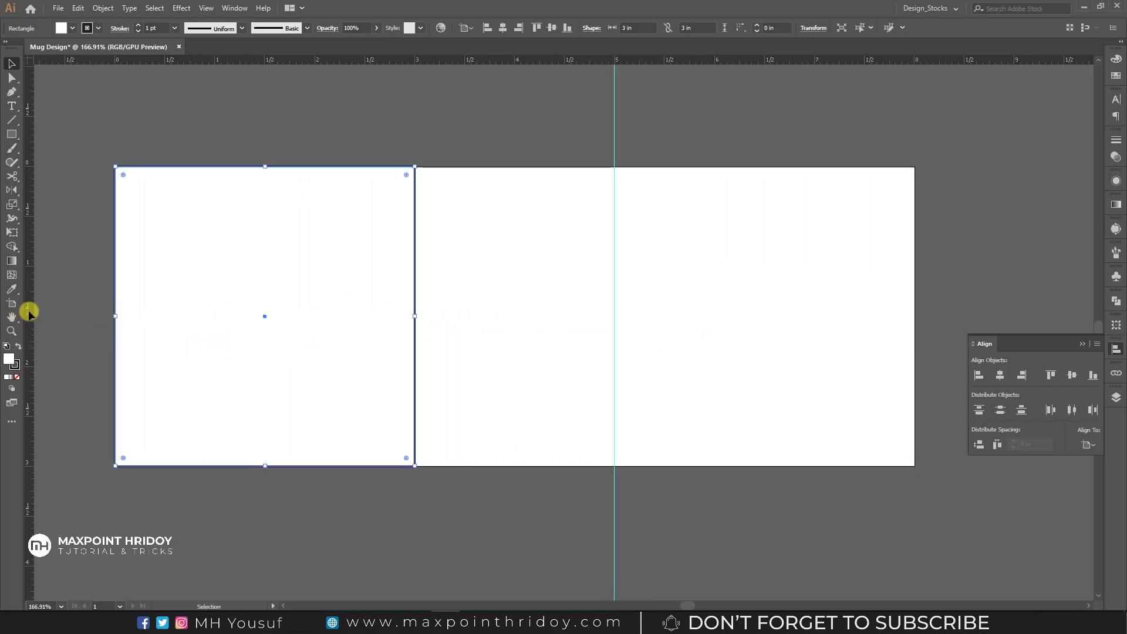
{"action": "mouse_move", "coordinate": [30, 312]}
{"action": "left_mouse_down"}
{"action": "mouse_move", "coordinate": [417, 345]}
{"action": "mouse_move", "coordinate": [295, 335]}
{"action": "left_mouse_up"}
{"action": "left_click", "coordinate": [477, 270]}
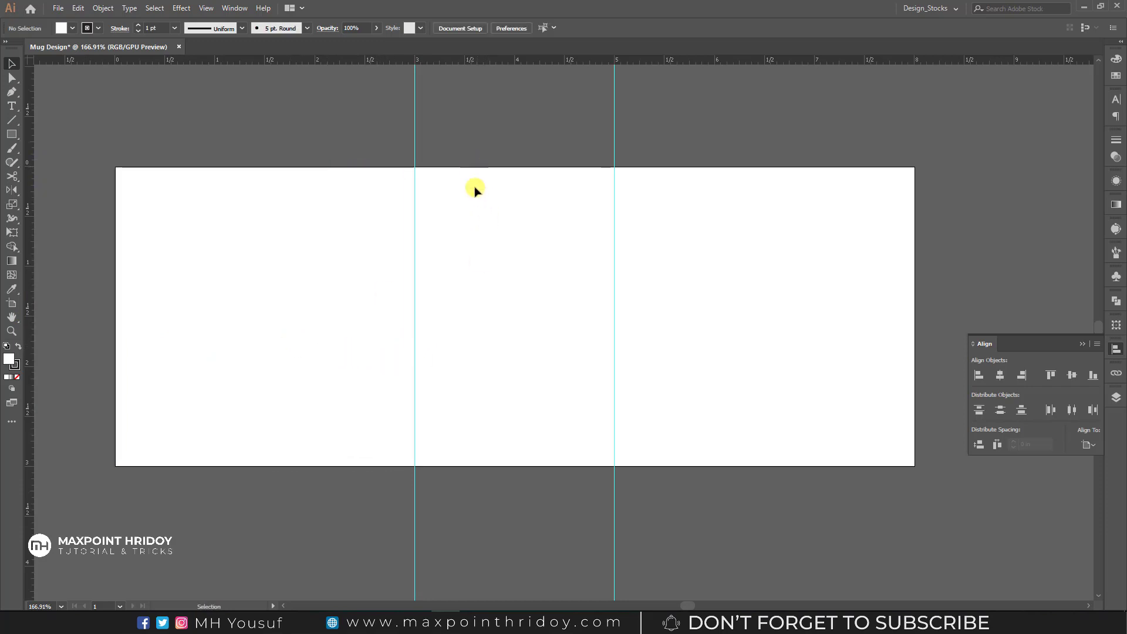
{"action": "left_click_drag", "start_coordinate": [514, 166], "coordinate": [553, 408]}
{"action": "left_click_drag", "start_coordinate": [471, 168], "coordinate": [561, 382]}
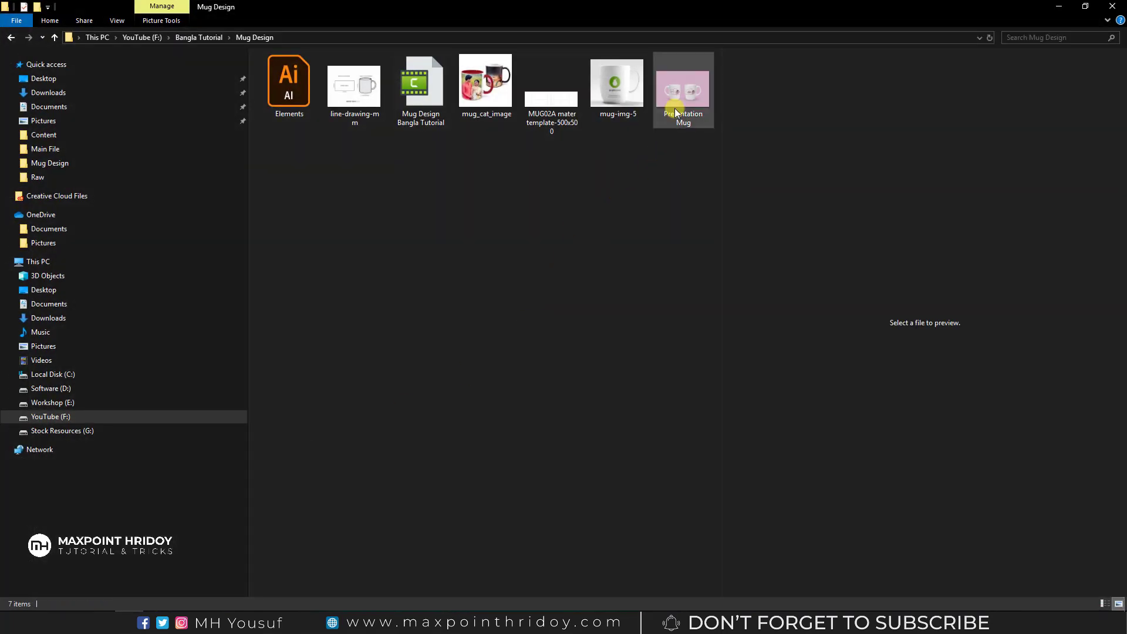
{"action": "left_click", "coordinate": [674, 108]}
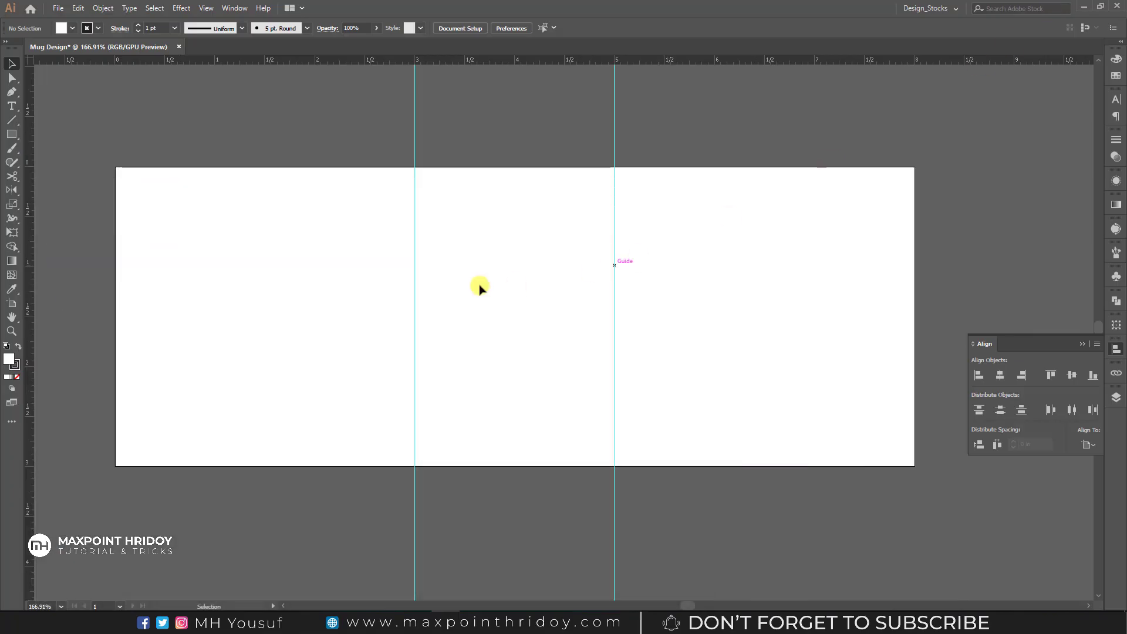
{"action": "left_click_drag", "start_coordinate": [448, 177], "coordinate": [555, 505]}
{"action": "left_click_drag", "start_coordinate": [454, 171], "coordinate": [556, 465]}
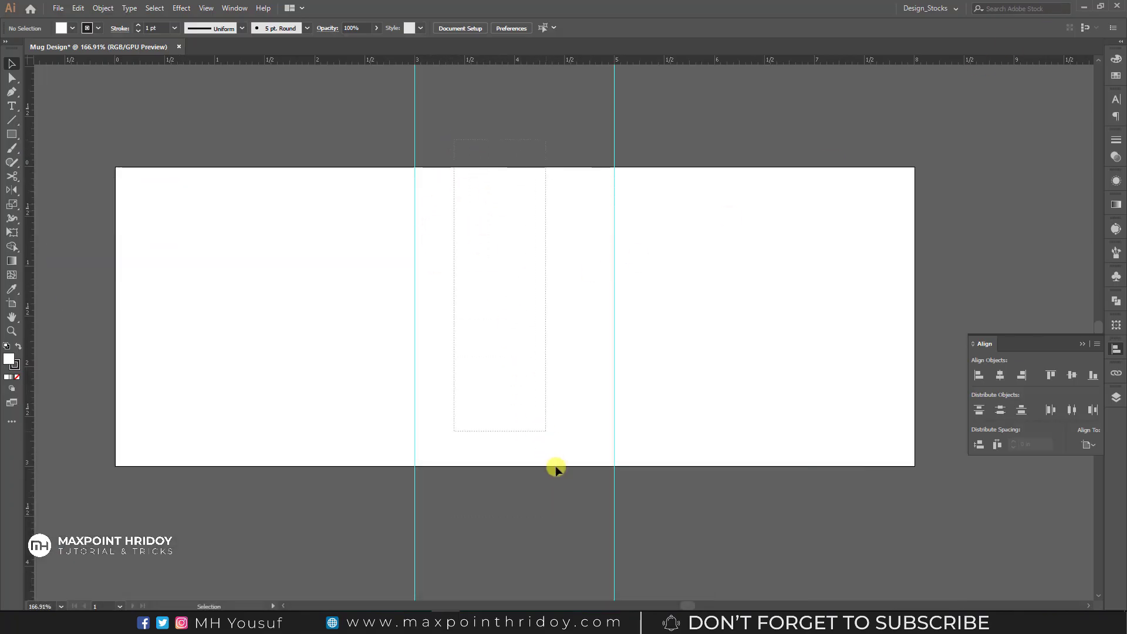
{"action": "left_click_drag", "start_coordinate": [466, 111], "coordinate": [551, 428]}
{"action": "left_click_drag", "start_coordinate": [762, 208], "coordinate": [846, 383]}
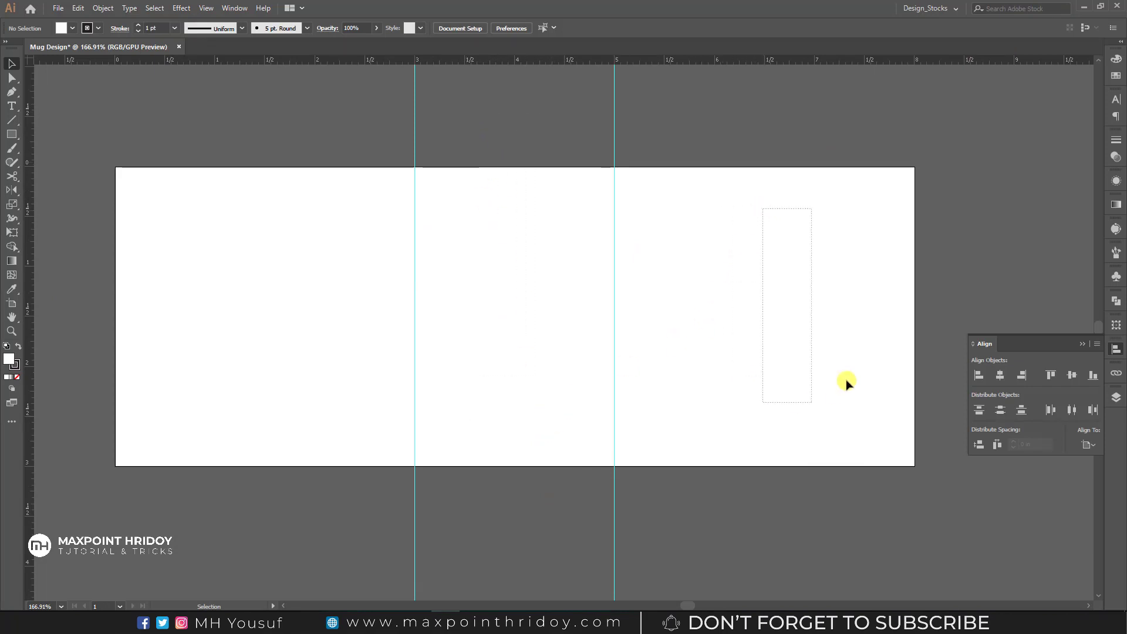
{"action": "left_click_drag", "start_coordinate": [754, 233], "coordinate": [886, 465]}
{"action": "left_click_drag", "start_coordinate": [205, 243], "coordinate": [332, 405]}
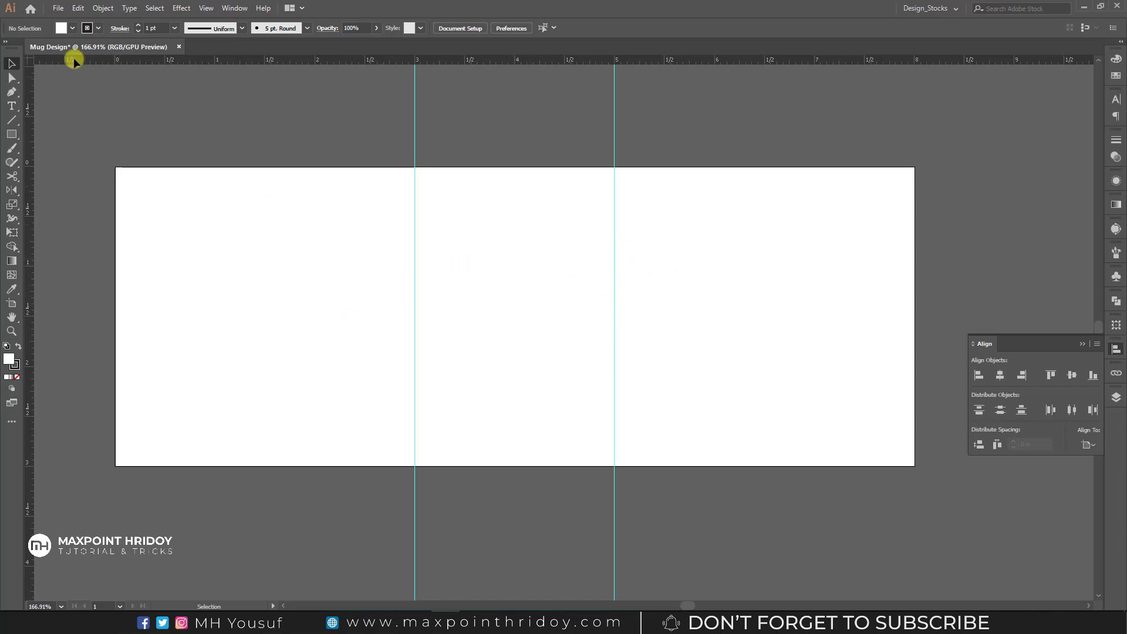
Step: Open the recent Elements.ai artwork file and bring the confetti ring into view
{"action": "left_click", "coordinate": [58, 8]}
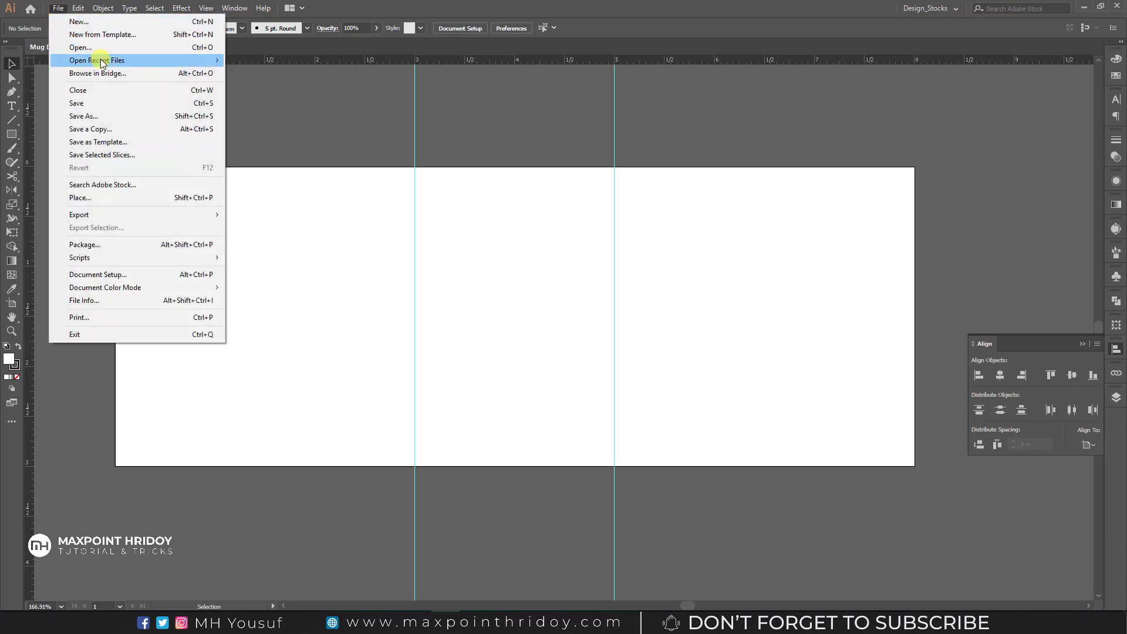
{"action": "mouse_move", "coordinate": [97, 60]}
{"action": "left_click", "coordinate": [288, 87]}
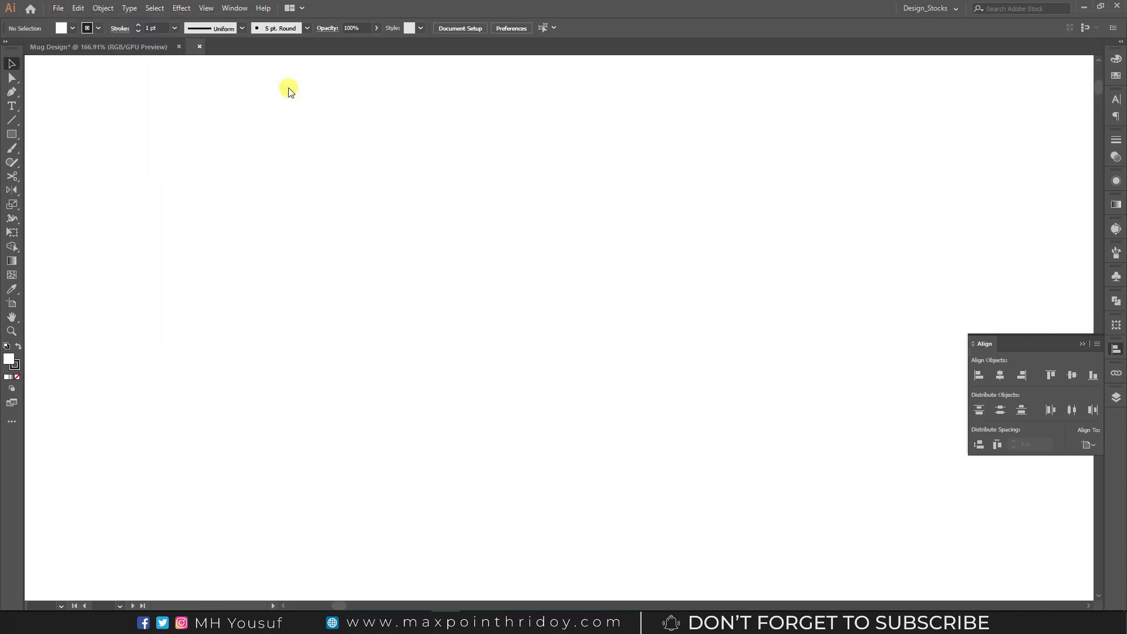
{"action": "scroll", "coordinate": [424, 215], "scroll_direction": "down", "scroll_amount": 2}
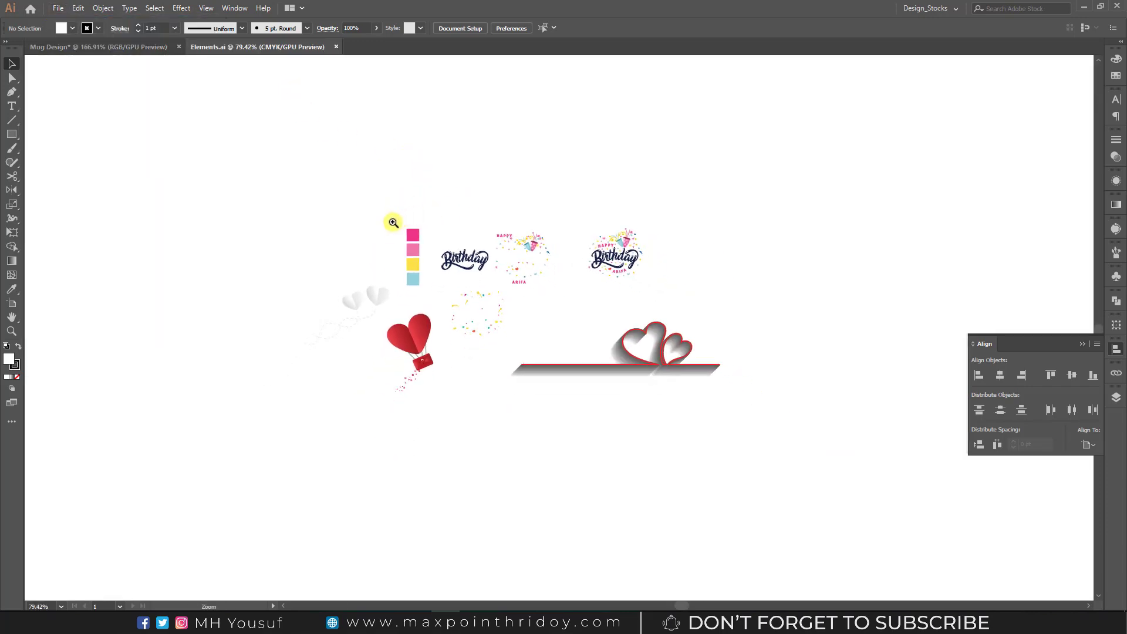
{"action": "scroll", "coordinate": [390, 221], "scroll_direction": "down", "scroll_amount": 2}
{"action": "left_click", "coordinate": [349, 204]}
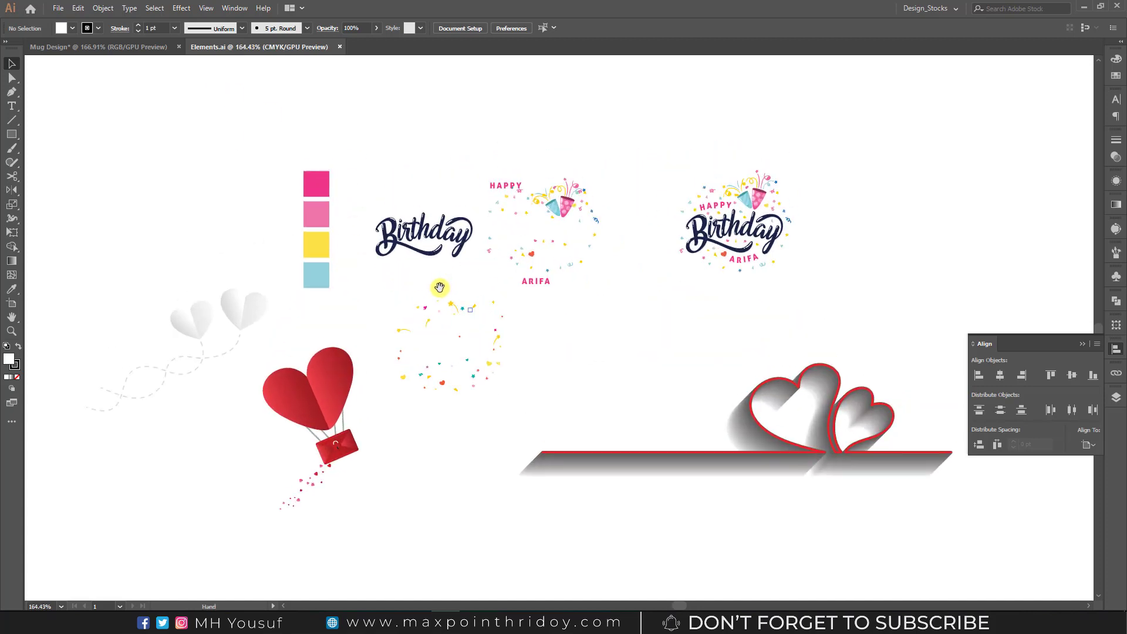
{"action": "left_click", "coordinate": [412, 297], "text": "alt"}
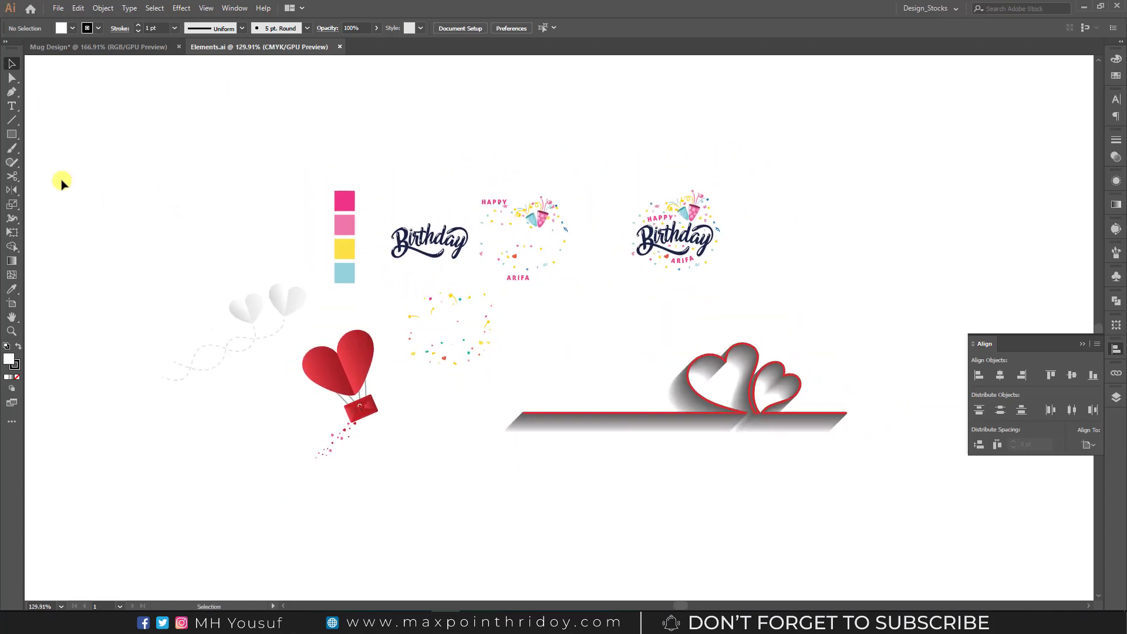
{"action": "scroll", "coordinate": [473, 297], "scroll_direction": "up", "scroll_amount": 1}
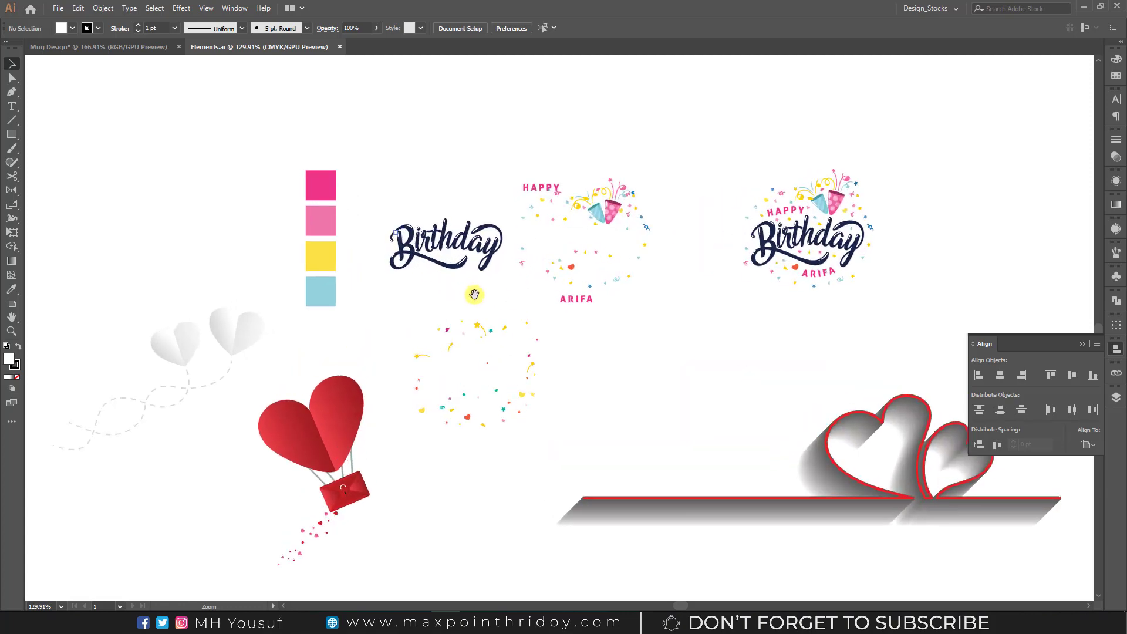
{"action": "scroll", "coordinate": [464, 276], "scroll_direction": "up", "scroll_amount": 1}
{"action": "scroll", "coordinate": [458, 254], "scroll_direction": "up", "scroll_amount": 1}
{"action": "scroll", "coordinate": [564, 335], "scroll_direction": "up", "scroll_amount": 5}
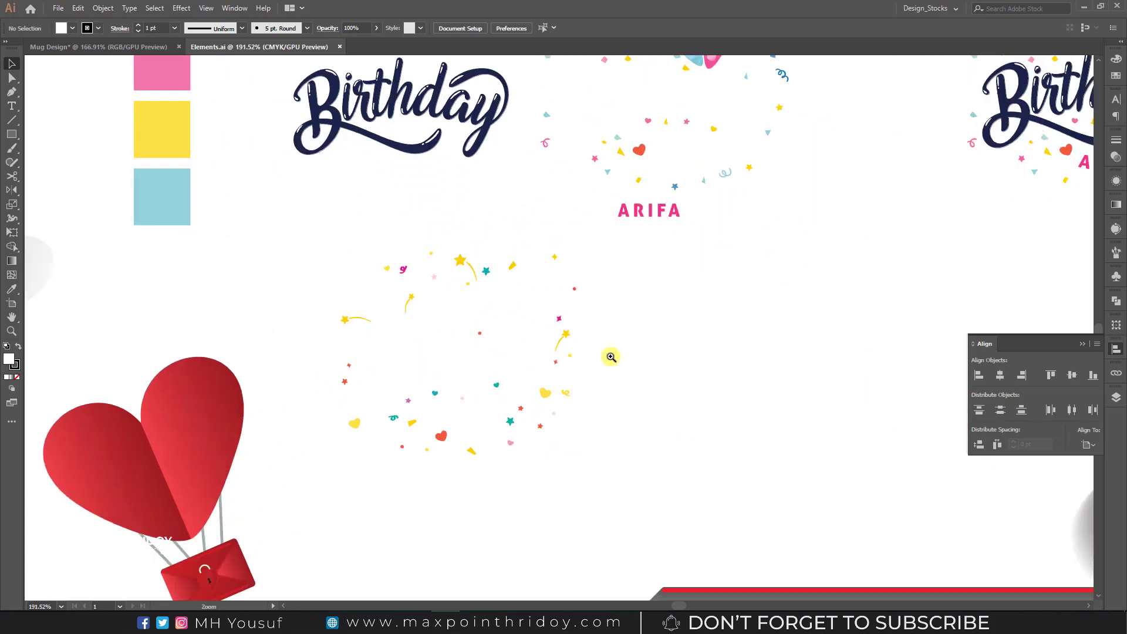
{"action": "scroll", "coordinate": [623, 340], "scroll_direction": "up", "scroll_amount": 2}
{"action": "scroll", "coordinate": [587, 346], "scroll_direction": "down", "scroll_amount": 4}
{"action": "left_click_drag", "start_coordinate": [580, 337], "coordinate": [474, 399]}
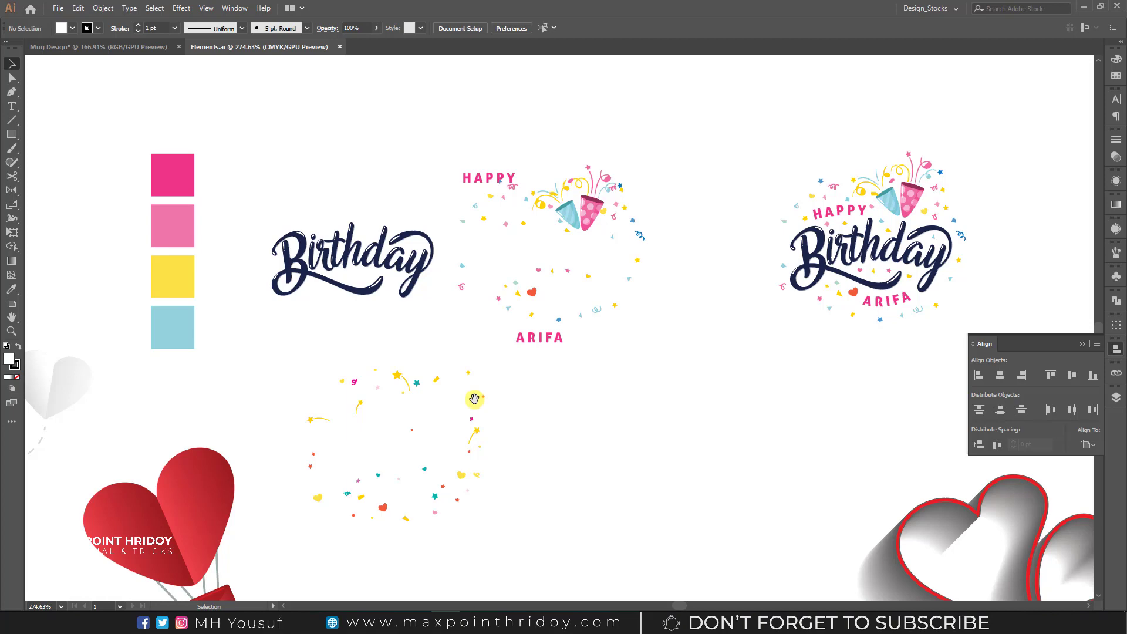
Step: Zoom in on the confetti ring, select its group and bring up its context menu
{"action": "left_click", "coordinate": [412, 386]}
{"action": "scroll", "coordinate": [411, 388], "scroll_direction": "up", "scroll_amount": 3}
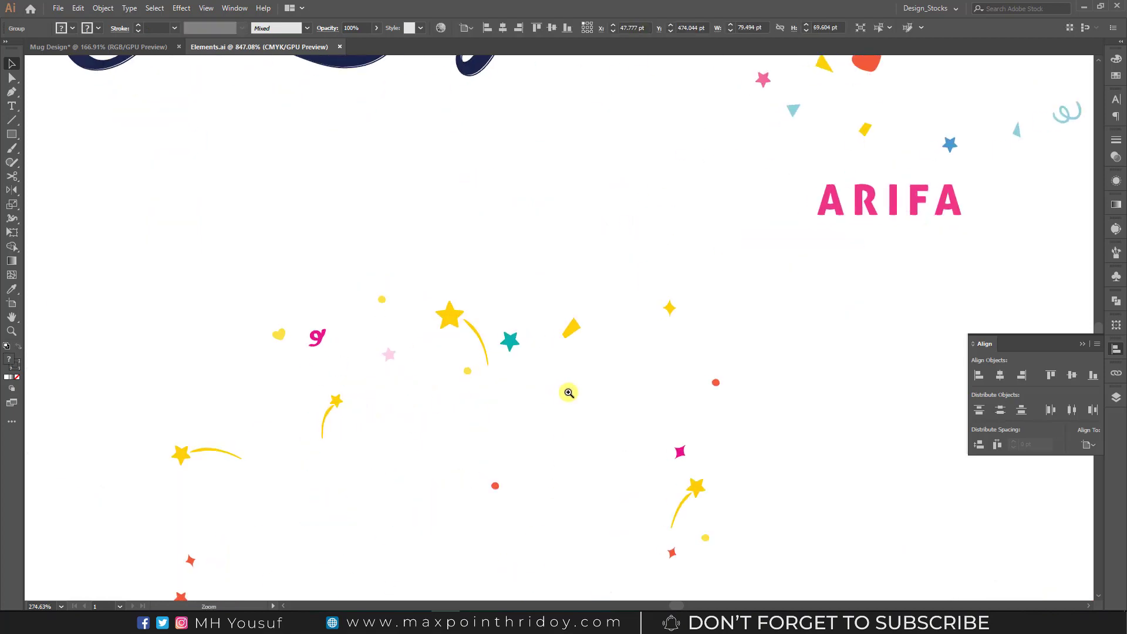
{"action": "scroll", "coordinate": [480, 261], "scroll_direction": "up", "scroll_amount": 2}
{"action": "scroll", "coordinate": [481, 260], "scroll_direction": "down", "scroll_amount": 2}
{"action": "key", "text": "v"}
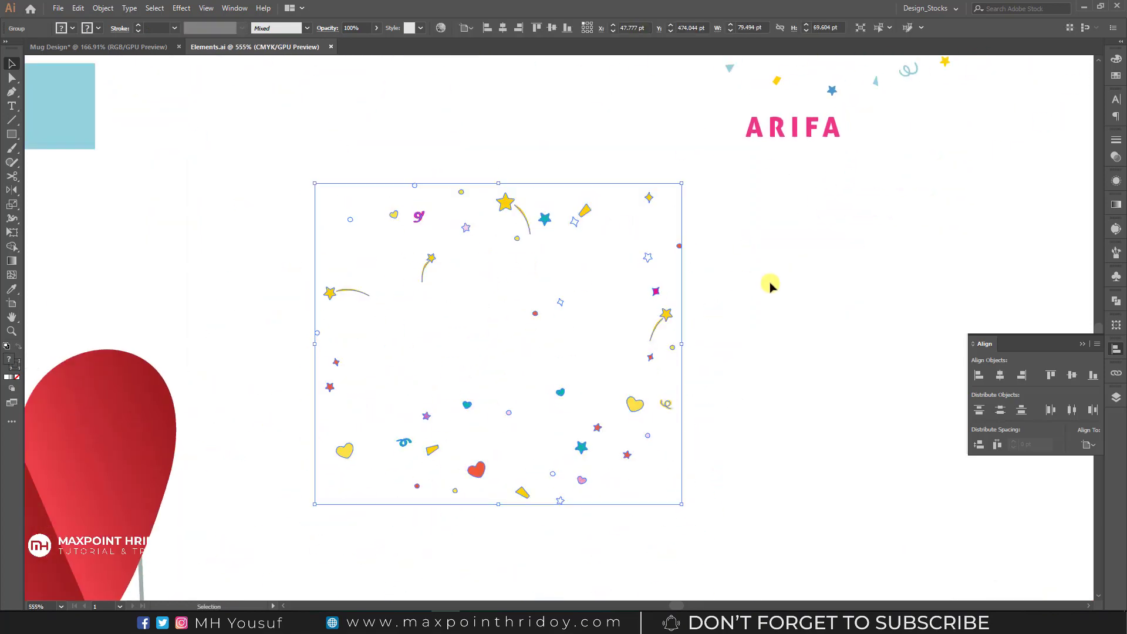
{"action": "left_click", "coordinate": [717, 271]}
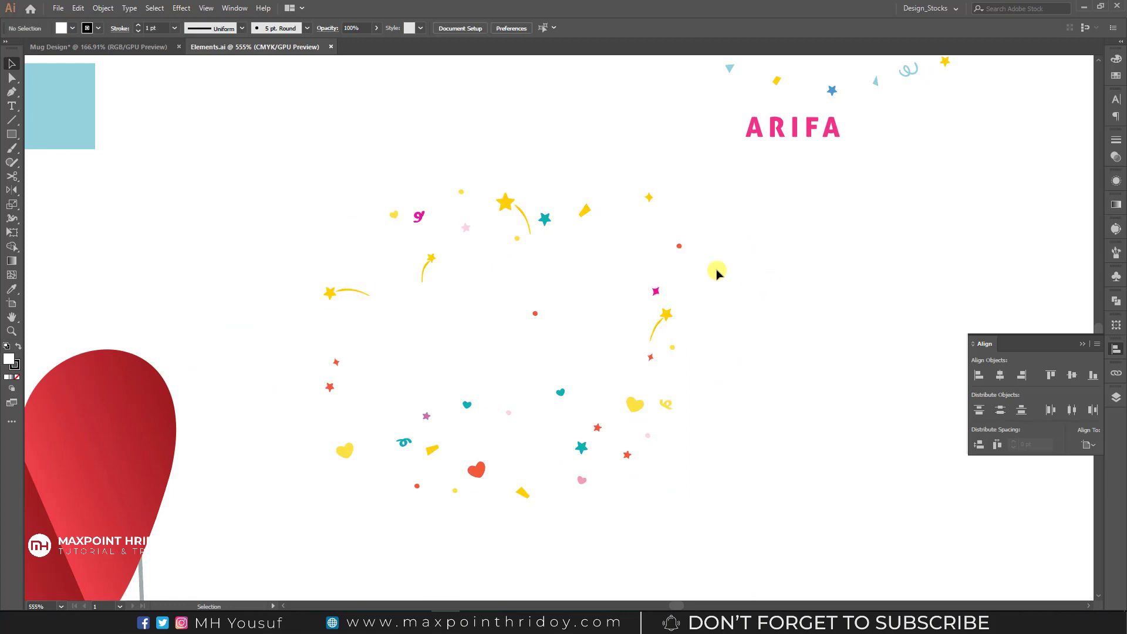
{"action": "left_click", "coordinate": [503, 202]}
{"action": "scroll", "coordinate": [747, 286], "scroll_direction": "down", "scroll_amount": 3}
{"action": "left_click", "coordinate": [747, 286]}
{"action": "scroll", "coordinate": [528, 321], "scroll_direction": "down", "scroll_amount": 3}
{"action": "scroll", "coordinate": [690, 320], "scroll_direction": "up", "scroll_amount": 4}
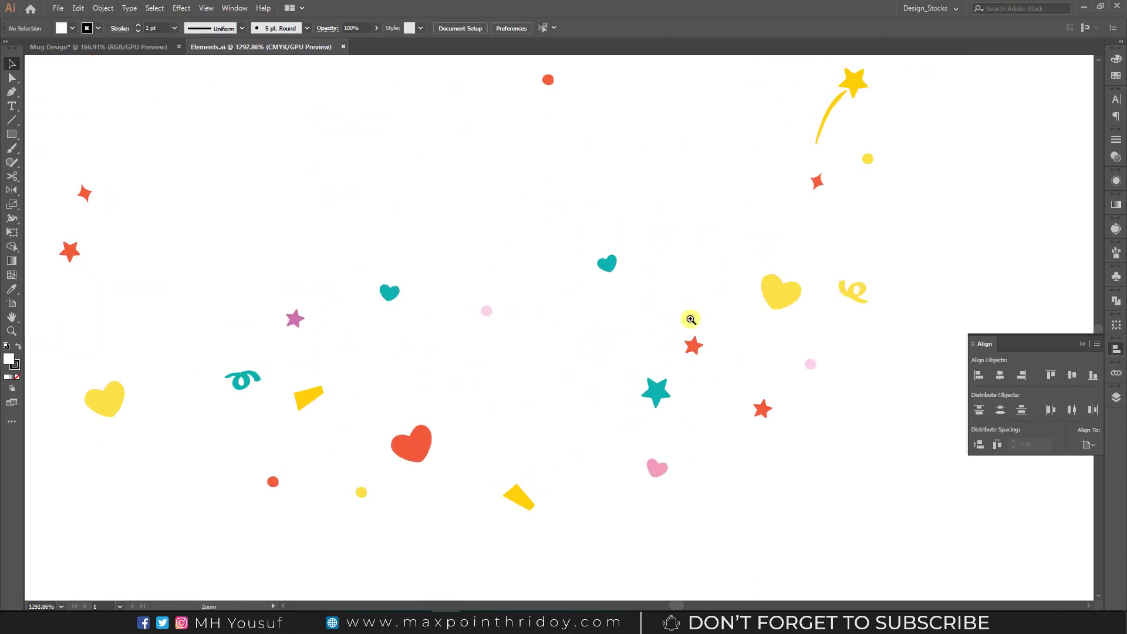
{"action": "scroll", "coordinate": [524, 302], "scroll_direction": "down", "scroll_amount": 4}
{"action": "scroll", "coordinate": [482, 452], "scroll_direction": "up", "scroll_amount": 2}
{"action": "scroll", "coordinate": [481, 453], "scroll_direction": "up", "scroll_amount": 3}
{"action": "scroll", "coordinate": [533, 377], "scroll_direction": "down", "scroll_amount": 3}
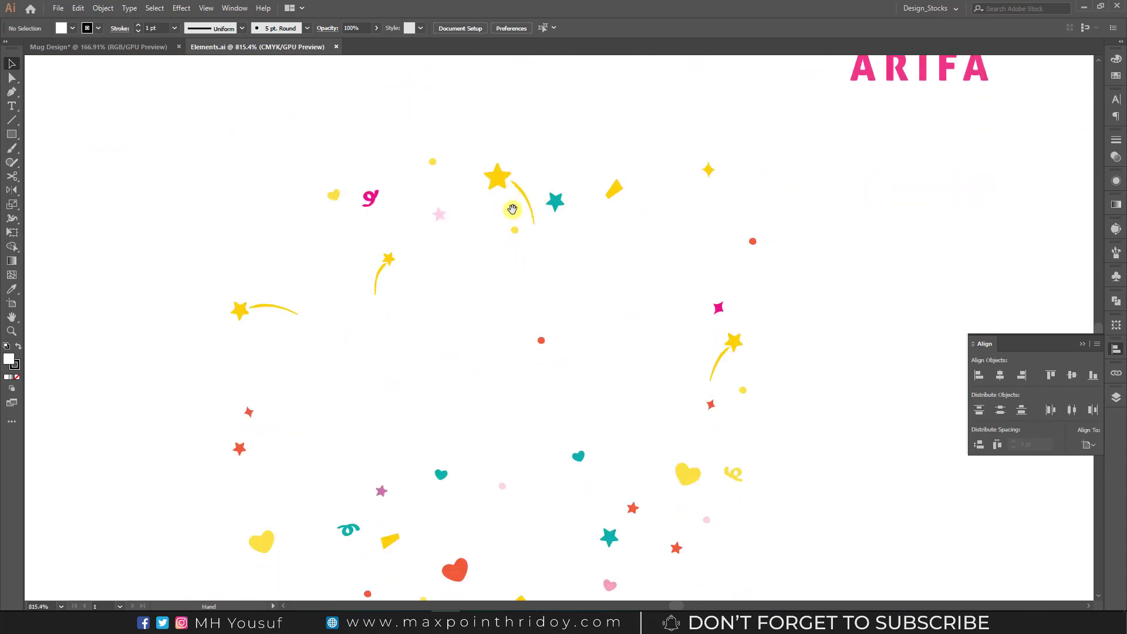
{"action": "right_click", "coordinate": [499, 173]}
Step: Ungroup the confetti and reposition the yellow star, teal star and a red piece
{"action": "left_click", "coordinate": [532, 266]}
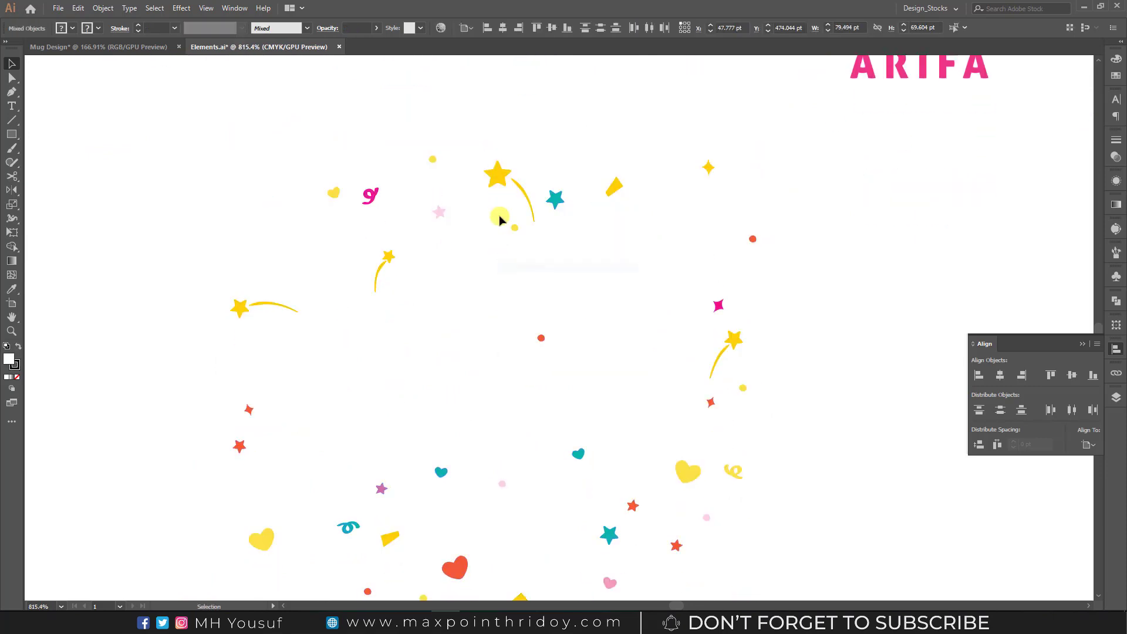
{"action": "left_click_drag", "start_coordinate": [497, 175], "coordinate": [389, 193]}
{"action": "left_click_drag", "start_coordinate": [555, 199], "coordinate": [655, 153]}
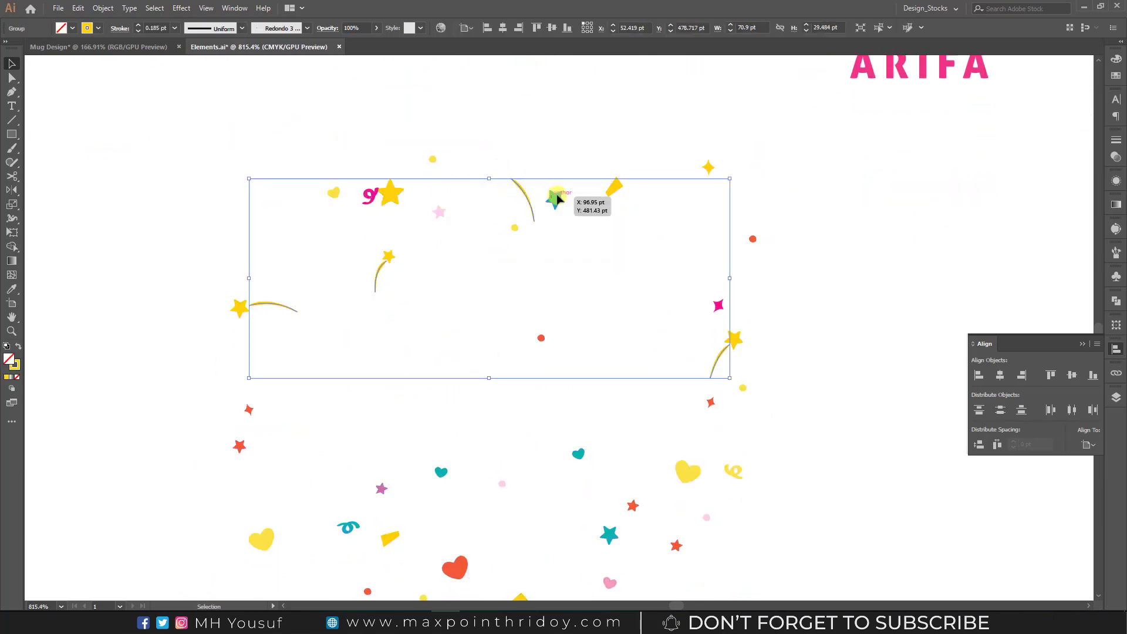
{"action": "left_click_drag", "start_coordinate": [707, 518], "coordinate": [781, 458]}
Step: Try moving the party poppers and HAPPY text, then undo and deselect the poppers
{"action": "scroll", "coordinate": [598, 392], "scroll_direction": "down", "scroll_amount": 5}
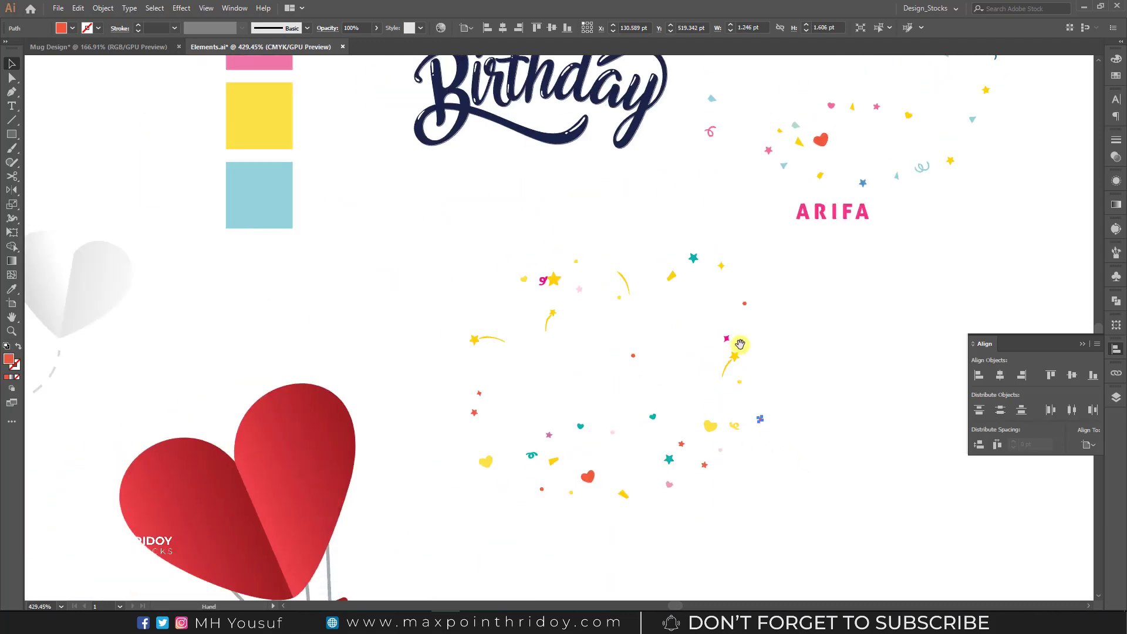
{"action": "scroll", "coordinate": [598, 392], "scroll_direction": "down", "scroll_amount": 2}
{"action": "scroll", "coordinate": [598, 392], "scroll_direction": "down", "scroll_amount": 2}
{"action": "scroll", "coordinate": [597, 392], "scroll_direction": "up", "scroll_amount": 3}
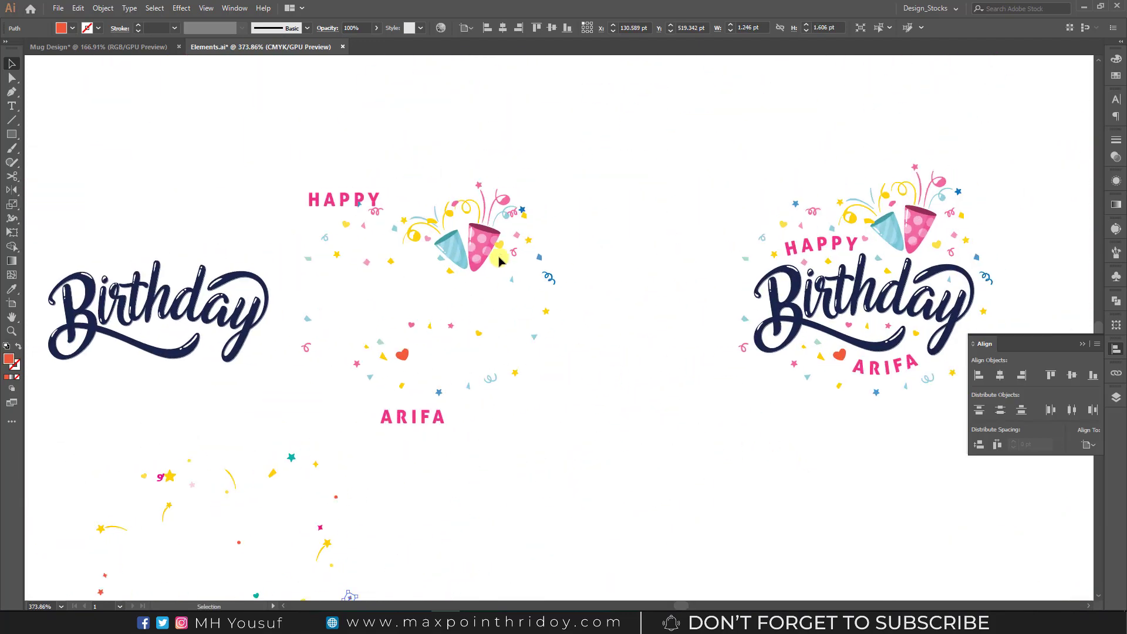
{"action": "mouse_move", "coordinate": [501, 254]}
{"action": "left_mouse_down"}
{"action": "mouse_move", "coordinate": [511, 201]}
{"action": "mouse_move", "coordinate": [531, 220]}
{"action": "left_mouse_up"}
{"action": "left_click_drag", "start_coordinate": [351, 198], "coordinate": [339, 147]}
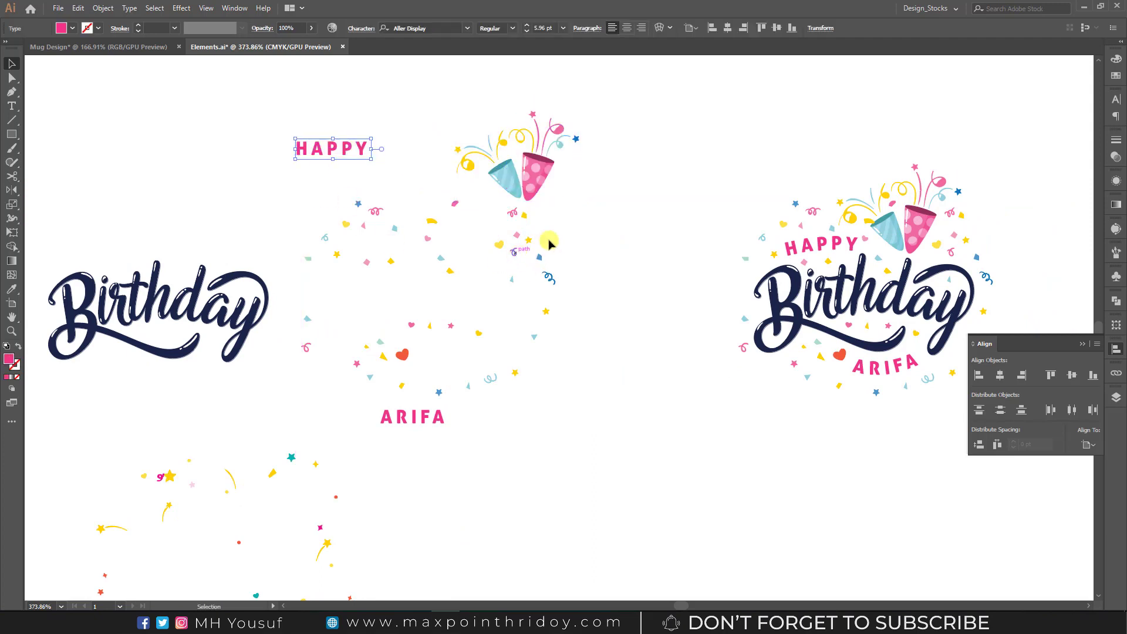
{"action": "key", "text": "a"}
{"action": "left_click", "coordinate": [402, 354]}
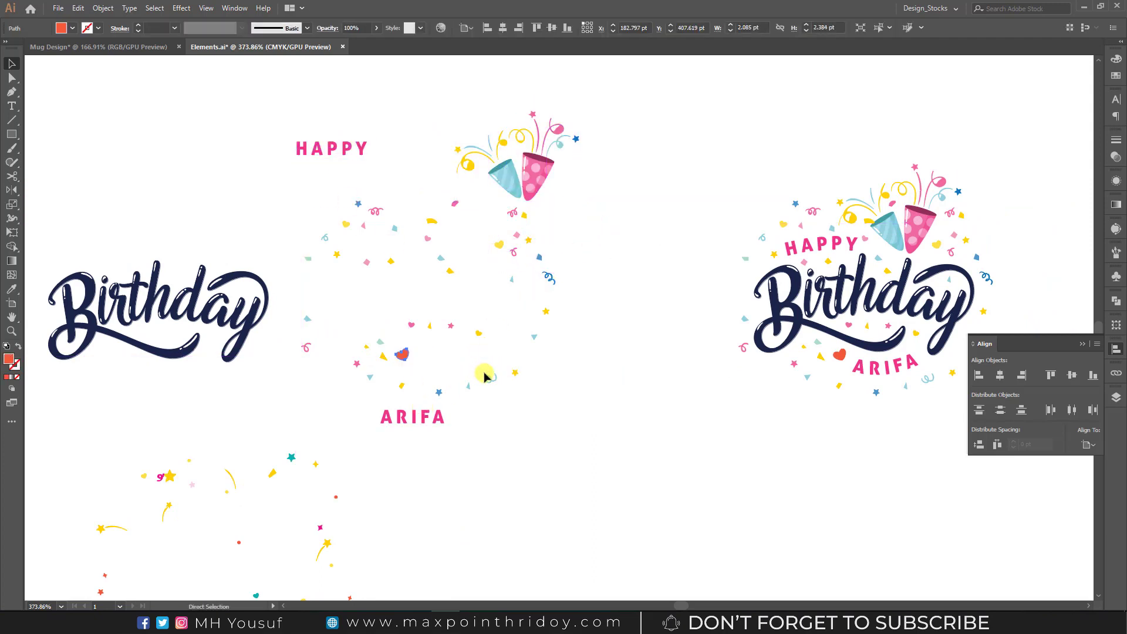
{"action": "key", "text": "ctrl+z"}
{"action": "key", "text": "ctrl+z"}
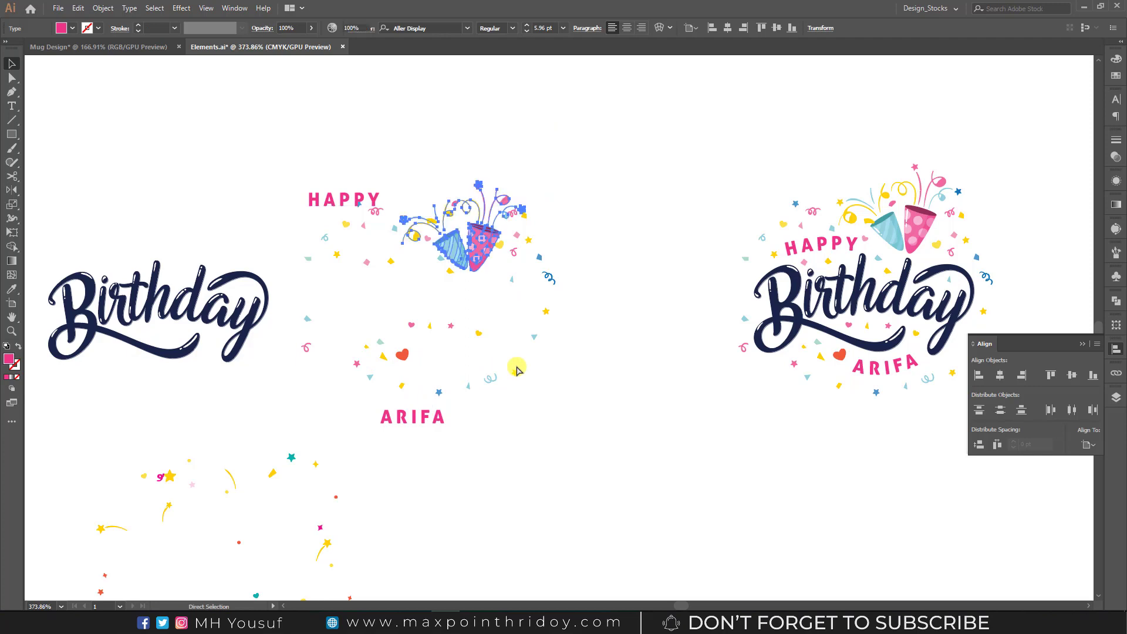
{"action": "key", "text": "v"}
{"action": "left_click", "coordinate": [590, 307]}
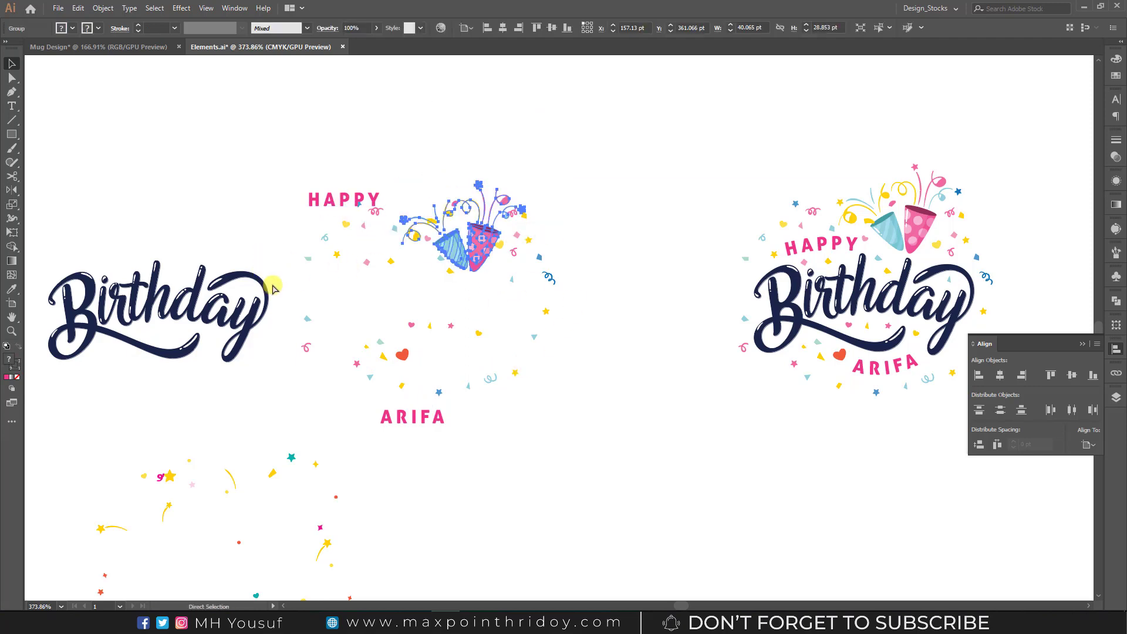
Step: Move the Birthday lettering into the confetti ring, leaving the right Birthday design in place
{"action": "left_click", "coordinate": [476, 240]}
{"action": "mouse_move", "coordinate": [224, 276]}
{"action": "left_mouse_down"}
{"action": "mouse_move", "coordinate": [512, 276]}
{"action": "mouse_move", "coordinate": [475, 261]}
{"action": "left_mouse_up"}
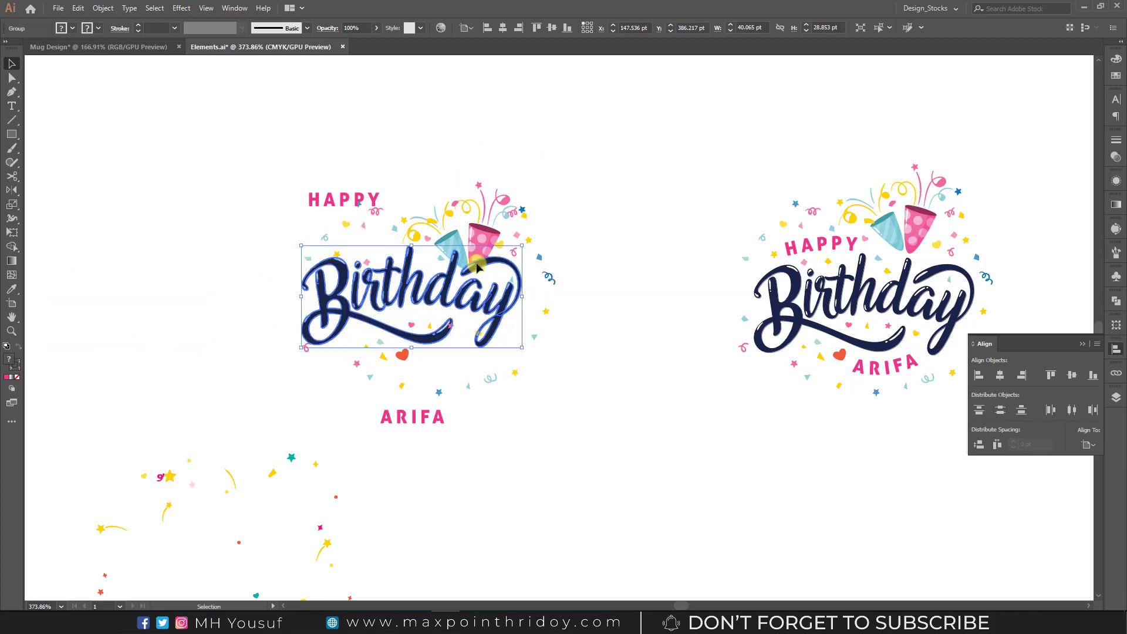
{"action": "left_click", "coordinate": [637, 230]}
{"action": "scroll", "coordinate": [757, 226], "scroll_direction": "right", "scroll_amount": 5}
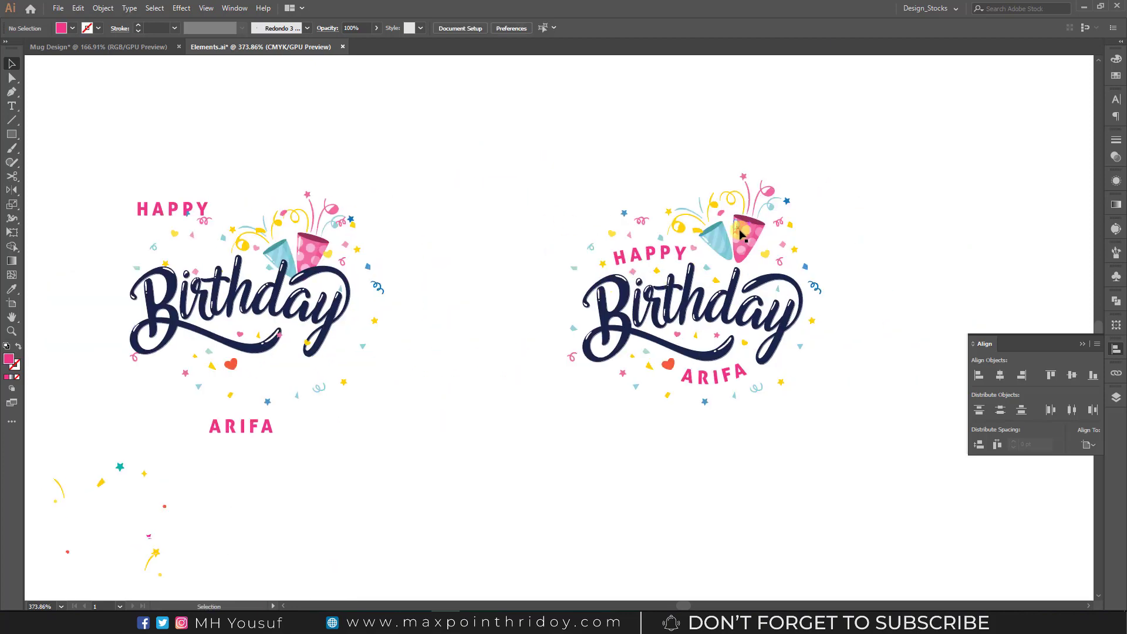
{"action": "left_click_drag", "start_coordinate": [660, 229], "coordinate": [738, 236]}
{"action": "key", "text": "ctrl+z"}
{"action": "scroll", "coordinate": [513, 221], "scroll_direction": "left", "scroll_amount": 5}
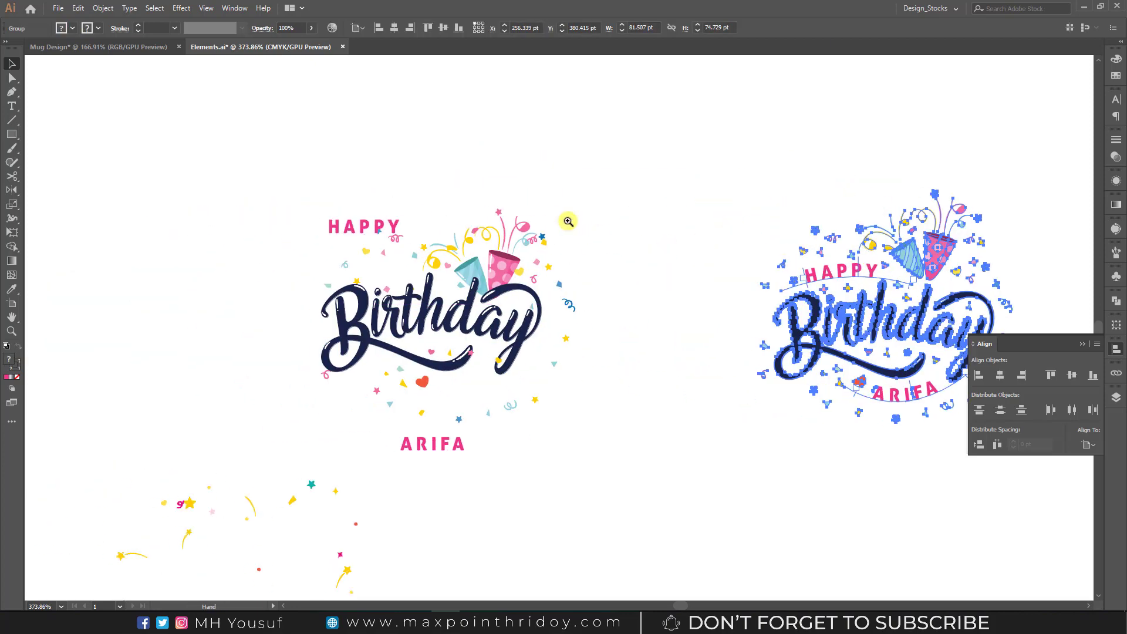
{"action": "scroll", "coordinate": [353, 228], "scroll_direction": "up", "scroll_amount": 2}
Step: Move the HAPPY text upward above the Birthday lettering
{"action": "mouse_move", "coordinate": [352, 228]}
{"action": "left_mouse_down"}
{"action": "mouse_move", "coordinate": [367, 272]}
{"action": "mouse_move", "coordinate": [339, 182]}
{"action": "mouse_move", "coordinate": [414, 174]}
{"action": "mouse_move", "coordinate": [413, 281]}
{"action": "mouse_move", "coordinate": [398, 272]}
{"action": "left_mouse_up"}
{"action": "double_click", "coordinate": [322, 177]}
{"action": "key", "text": "ctrl+a"}
{"action": "key", "text": "Escape"}
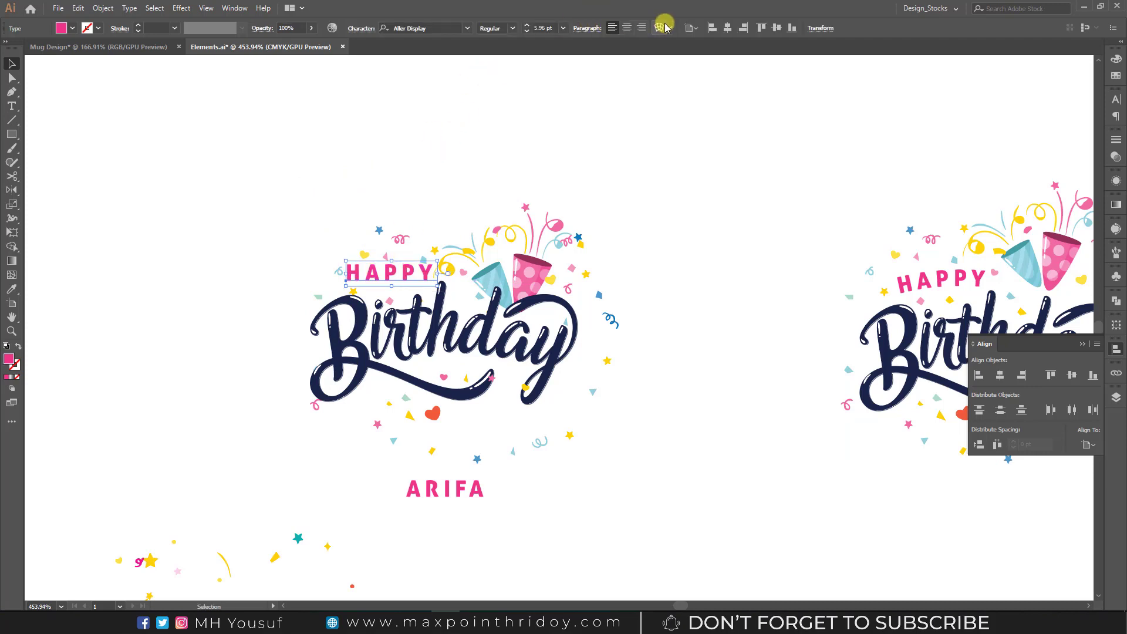
Step: Bend HAPPY into an upward Arc warp and position it above Birthday
{"action": "left_click_drag", "start_coordinate": [391, 273], "coordinate": [363, 160]}
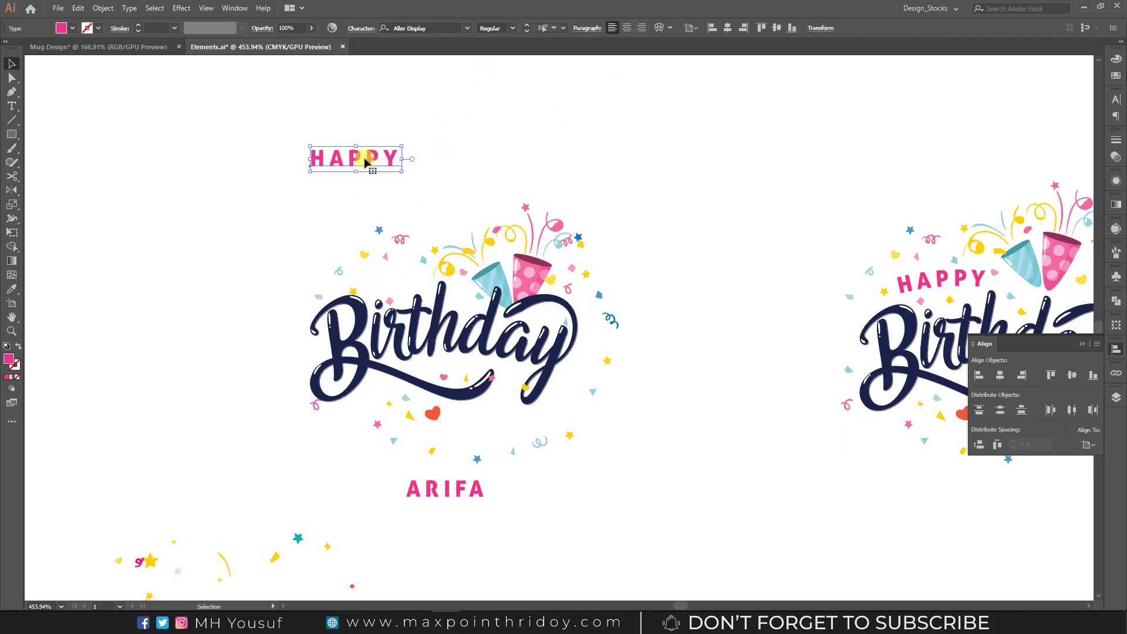
{"action": "key", "text": "ctrl+z"}
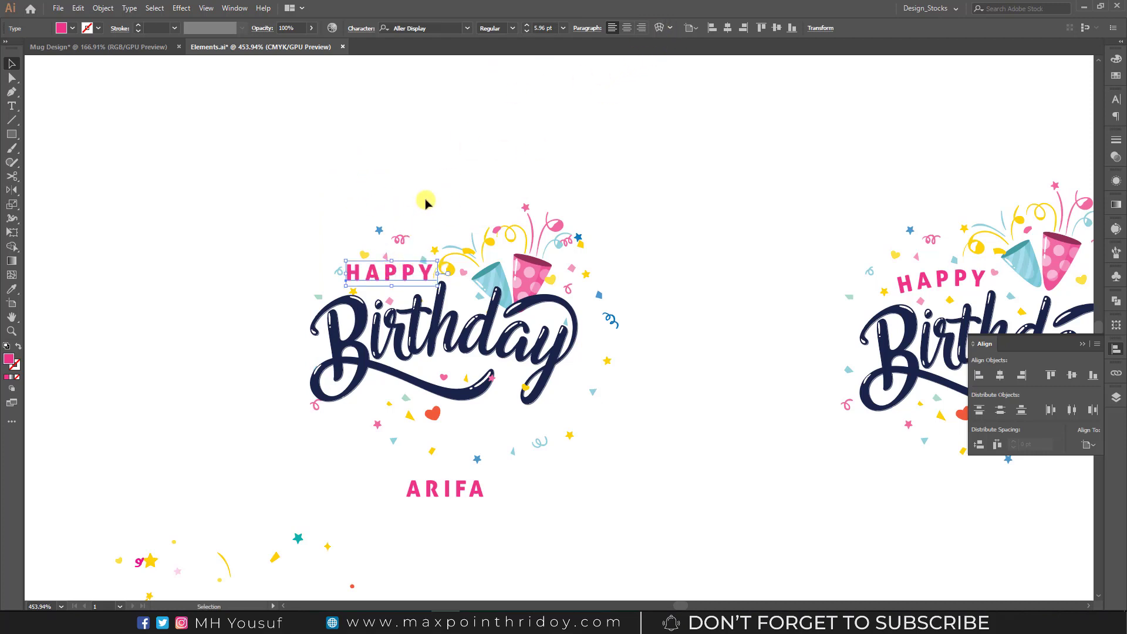
{"action": "left_click", "coordinate": [660, 29]}
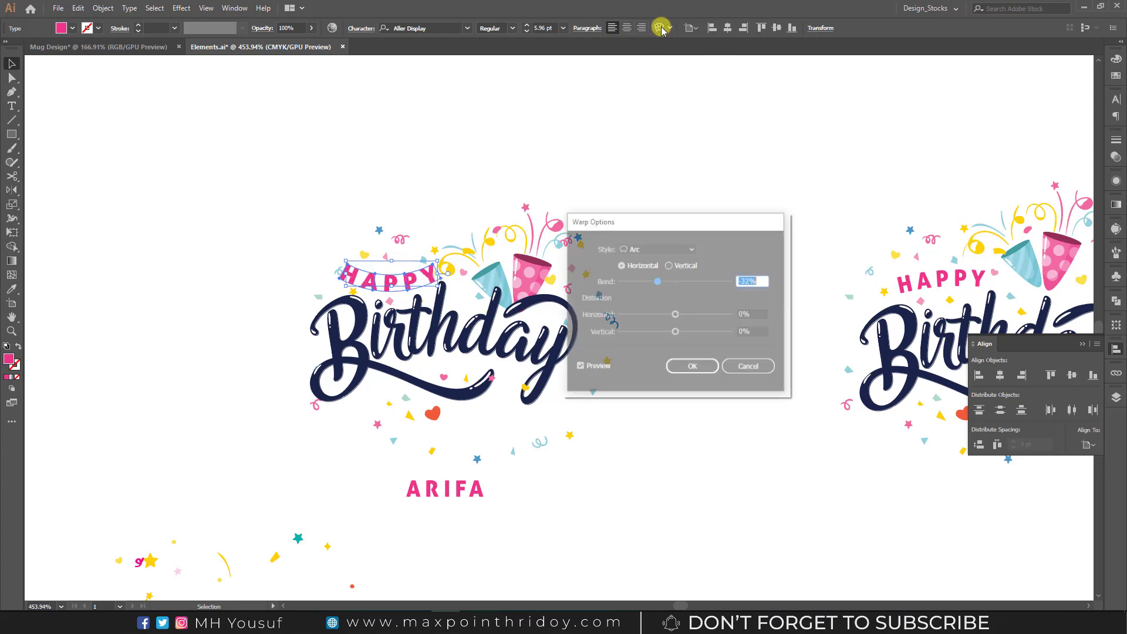
{"action": "left_click", "coordinate": [650, 244]}
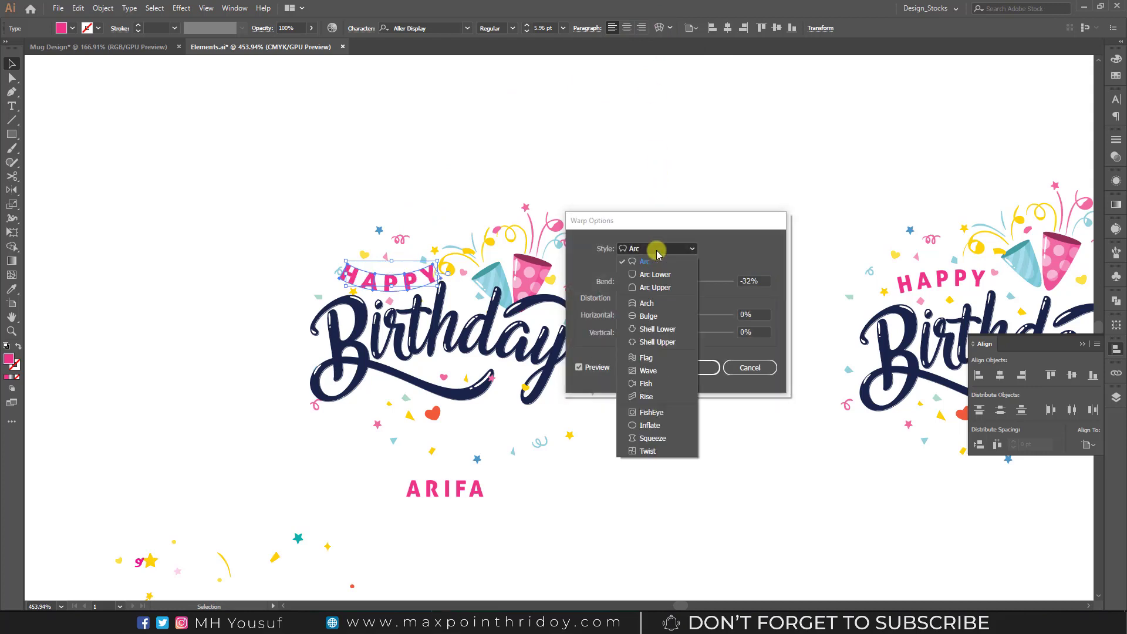
{"action": "left_click", "coordinate": [652, 258]}
{"action": "mouse_move", "coordinate": [660, 282]}
{"action": "left_mouse_down"}
{"action": "mouse_move", "coordinate": [703, 287]}
{"action": "mouse_move", "coordinate": [686, 285]}
{"action": "left_mouse_up"}
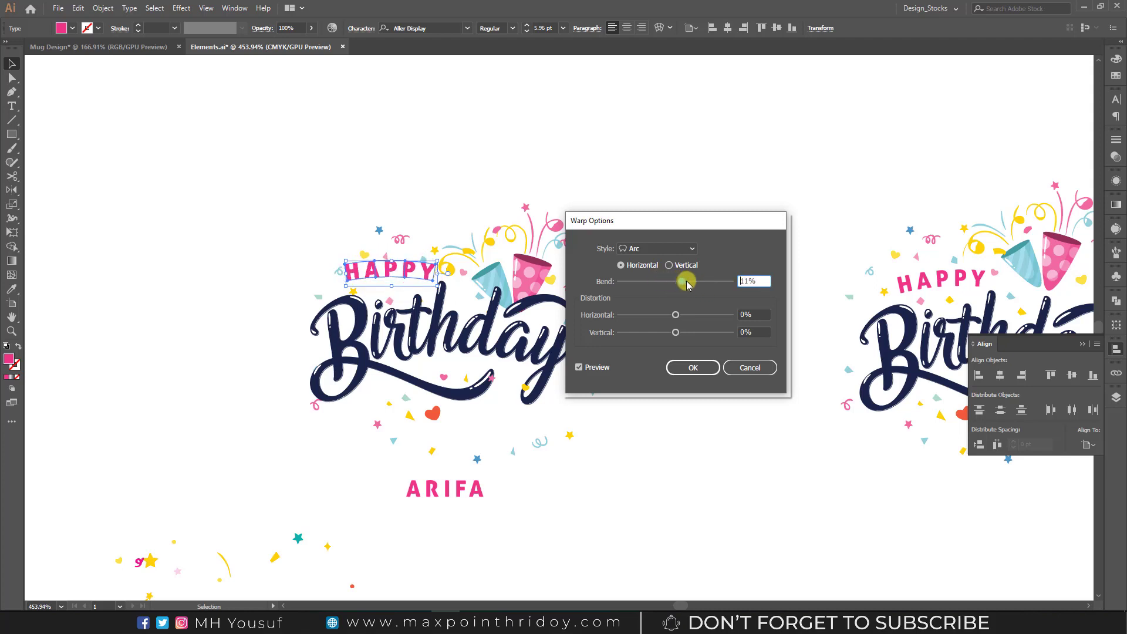
{"action": "left_click", "coordinate": [708, 368]}
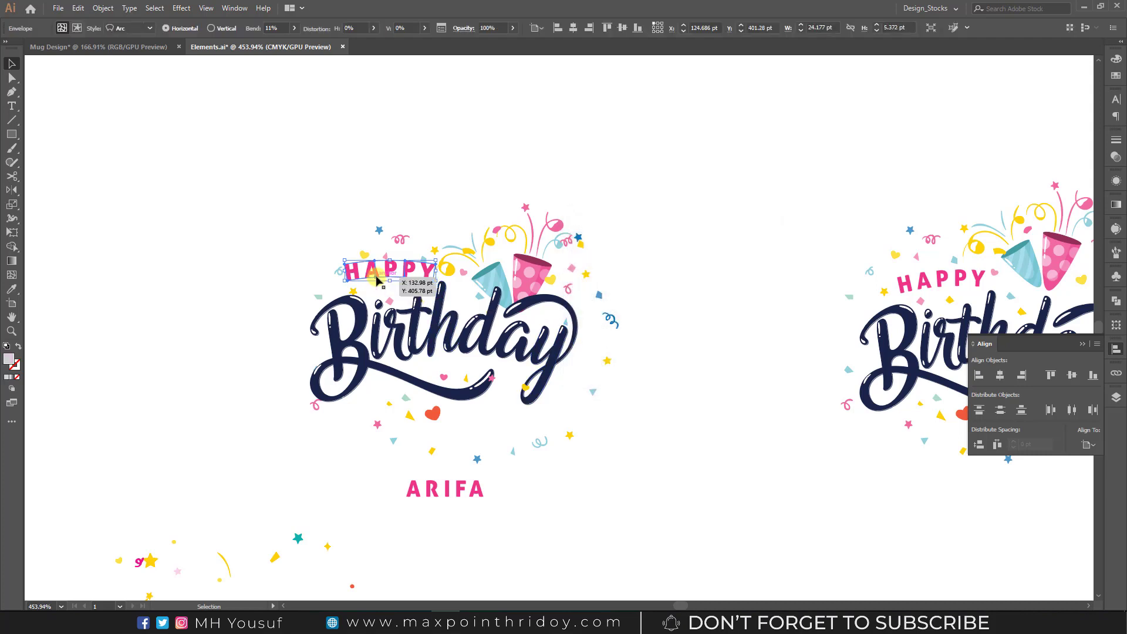
{"action": "left_click_drag", "start_coordinate": [384, 279], "coordinate": [392, 279]}
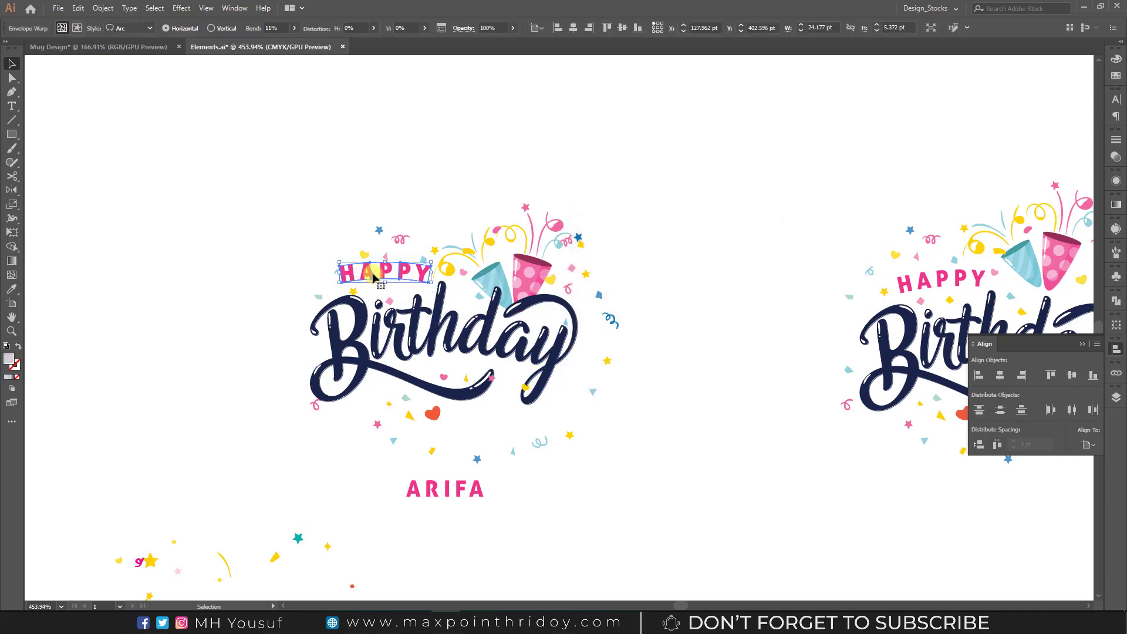
Step: Arc ARIFA the opposite way, set it beneath Birthday and tilt it rising rightward
{"action": "scroll", "coordinate": [412, 352], "scroll_direction": "down", "scroll_amount": 3}
{"action": "left_click", "coordinate": [442, 389]}
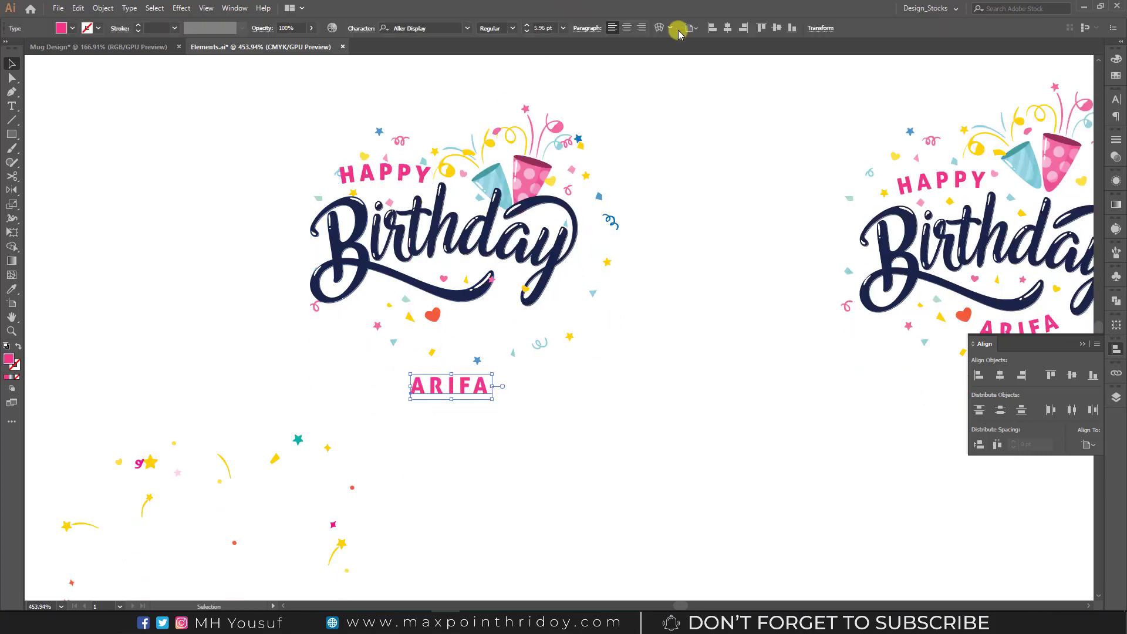
{"action": "left_click", "coordinate": [660, 27]}
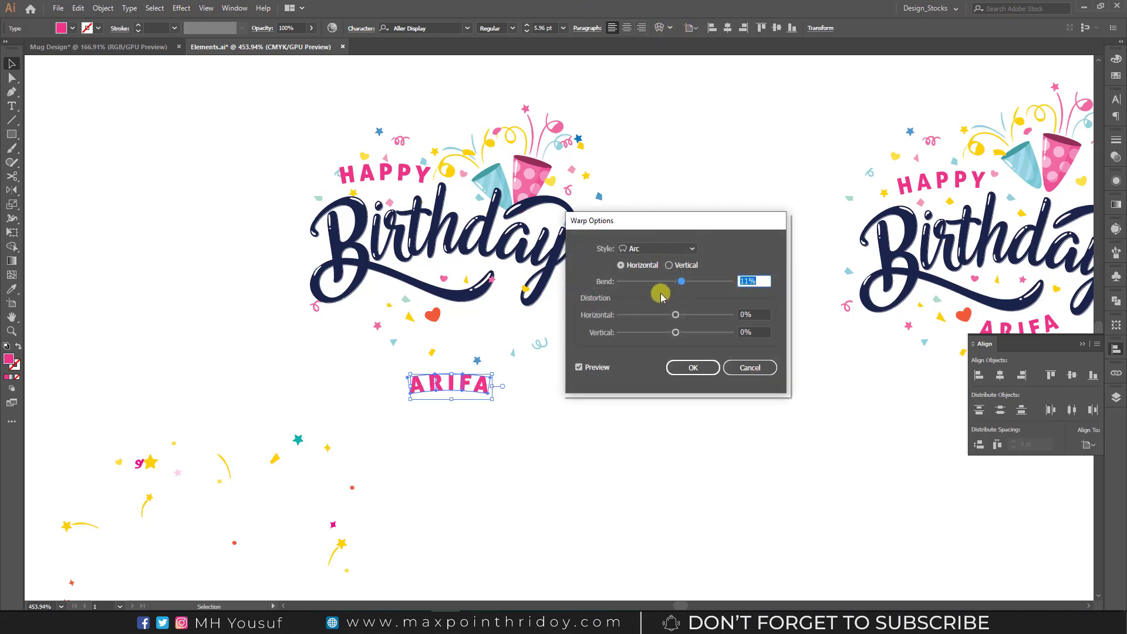
{"action": "mouse_move", "coordinate": [680, 287]}
{"action": "left_mouse_down"}
{"action": "mouse_move", "coordinate": [666, 284]}
{"action": "mouse_move", "coordinate": [667, 317]}
{"action": "mouse_move", "coordinate": [681, 322]}
{"action": "left_mouse_up"}
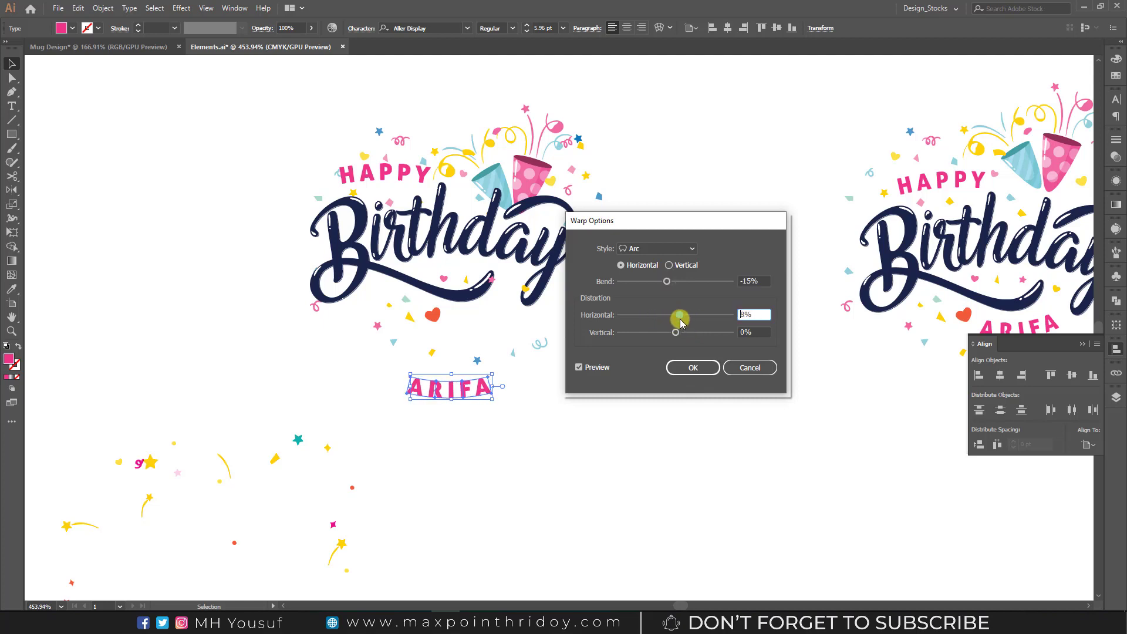
{"action": "left_click", "coordinate": [679, 362]}
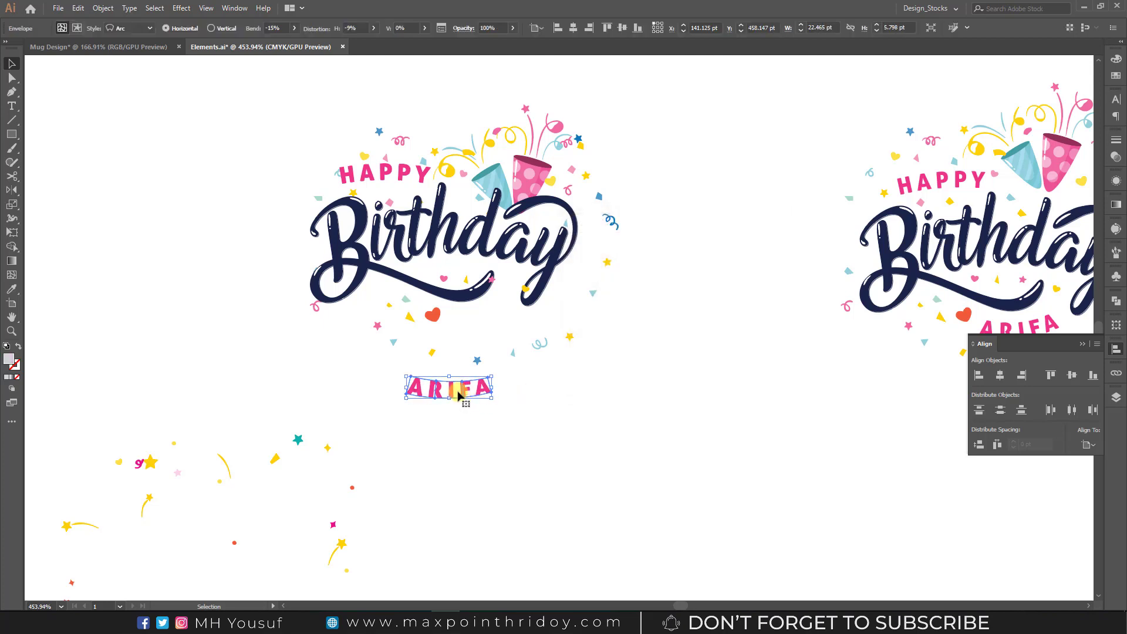
{"action": "left_click_drag", "start_coordinate": [474, 392], "coordinate": [505, 335]}
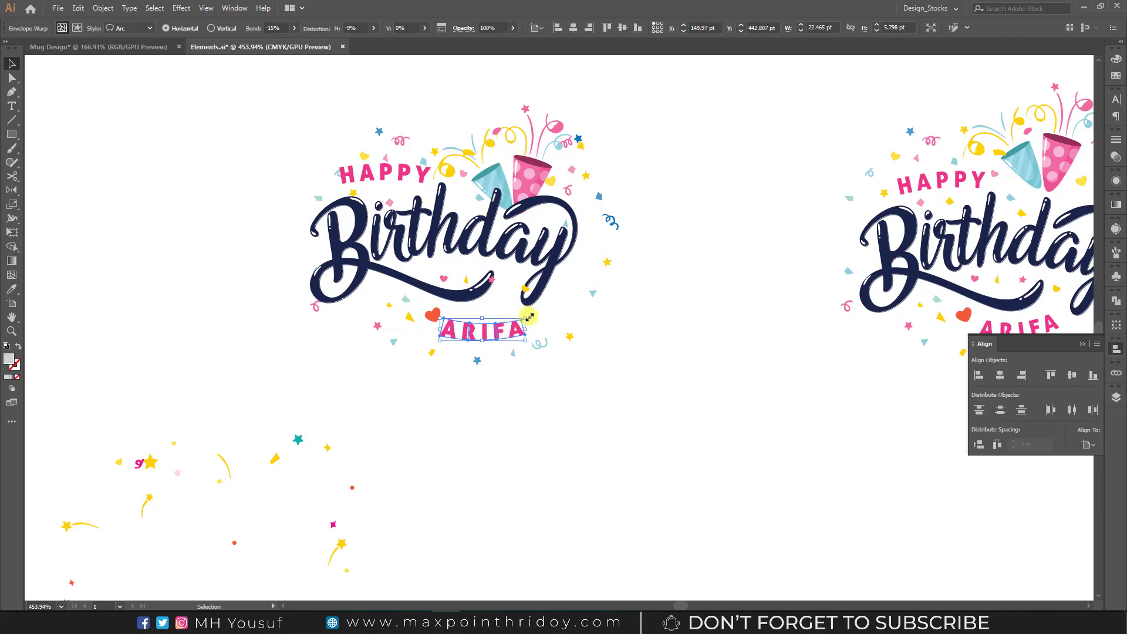
{"action": "left_click_drag", "start_coordinate": [530, 315], "coordinate": [532, 300]}
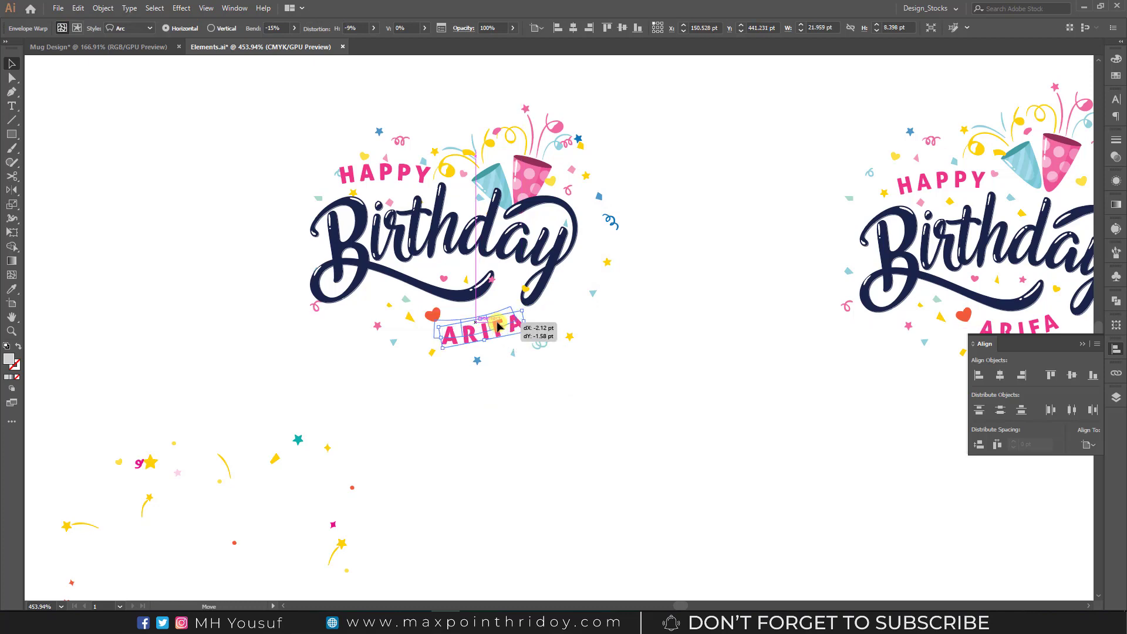
{"action": "key", "text": "ctrl+shift+a"}
{"action": "left_click", "coordinate": [533, 262], "text": "alt"}
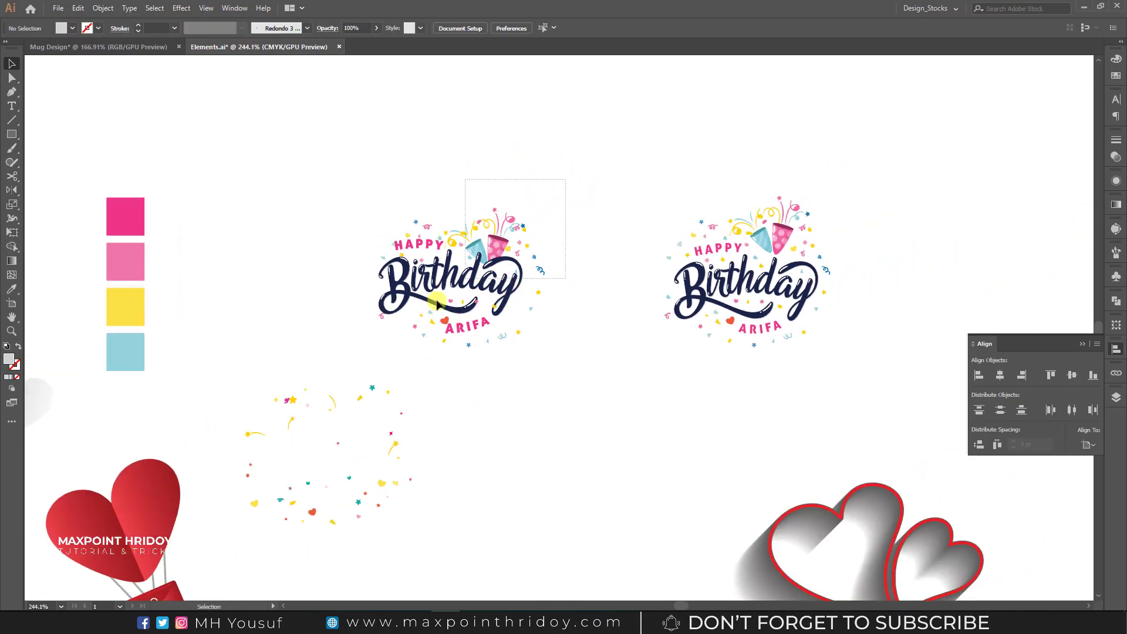
Step: Delete the spare Birthday logo and the confetti below it
{"action": "left_click_drag", "start_coordinate": [561, 182], "coordinate": [368, 321]}
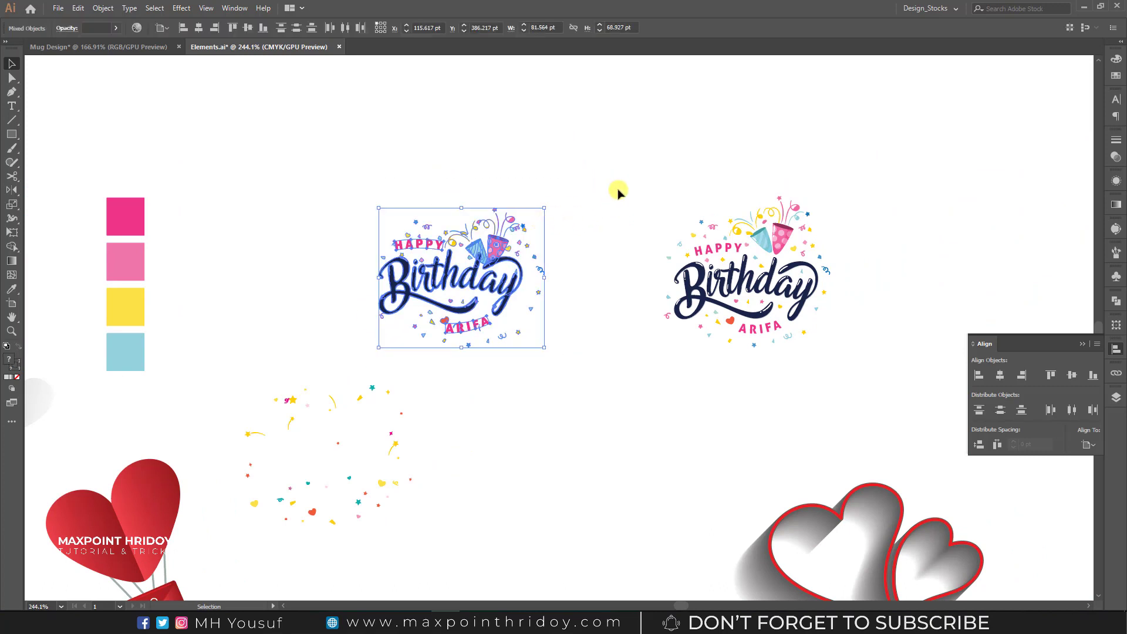
{"action": "left_click_drag", "start_coordinate": [587, 189], "coordinate": [244, 529]}
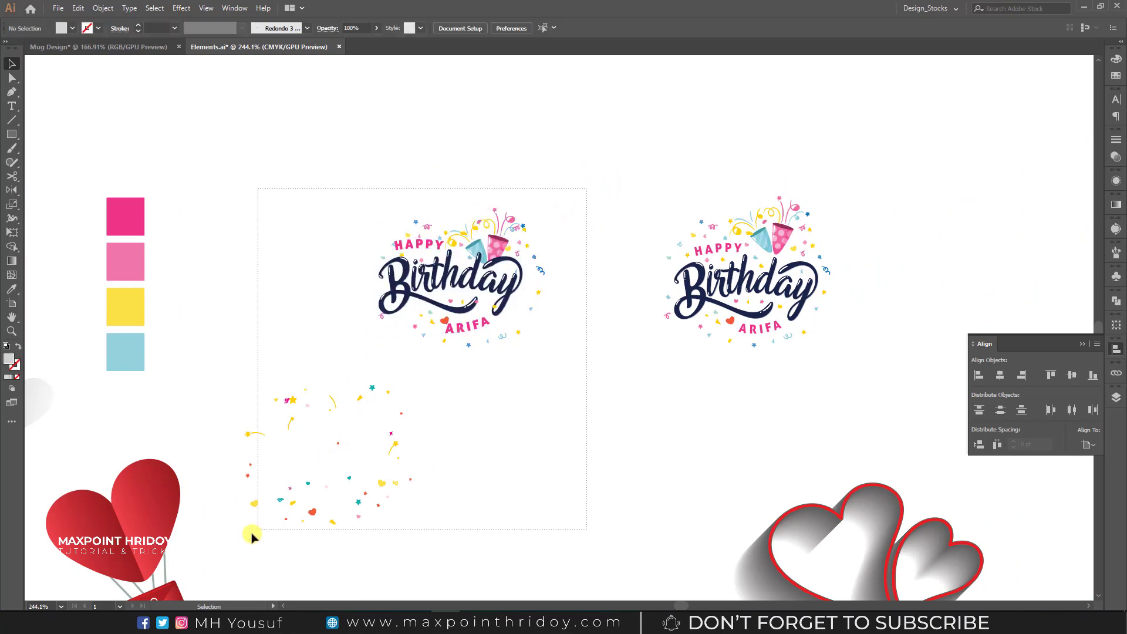
{"action": "key", "text": "Delete"}
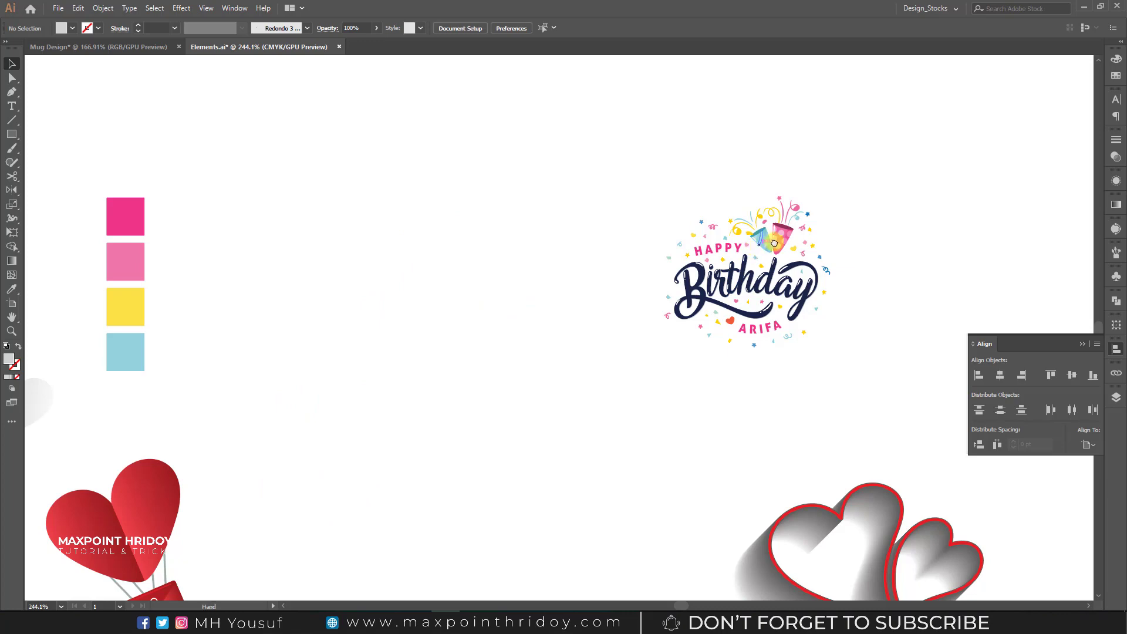
{"action": "mouse_move", "coordinate": [774, 243]}
{"action": "left_mouse_down"}
{"action": "mouse_move", "coordinate": [660, 267]}
{"action": "mouse_move", "coordinate": [624, 309]}
{"action": "left_mouse_up"}
{"action": "left_click", "coordinate": [646, 264]}
{"action": "key", "text": "ctrl+shift+a"}
Step: Move the four colour swatches beside the Birthday logo and the white balloons toward the centre
{"action": "left_click_drag", "start_coordinate": [214, 121], "coordinate": [311, 285]}
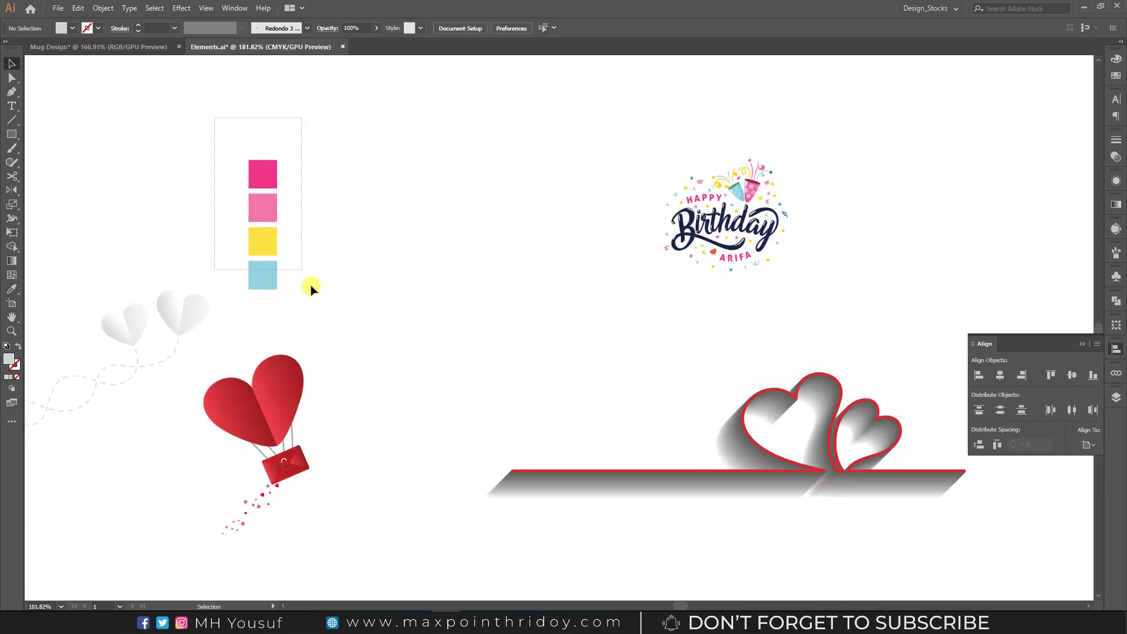
{"action": "left_click_drag", "start_coordinate": [264, 207], "coordinate": [559, 207]}
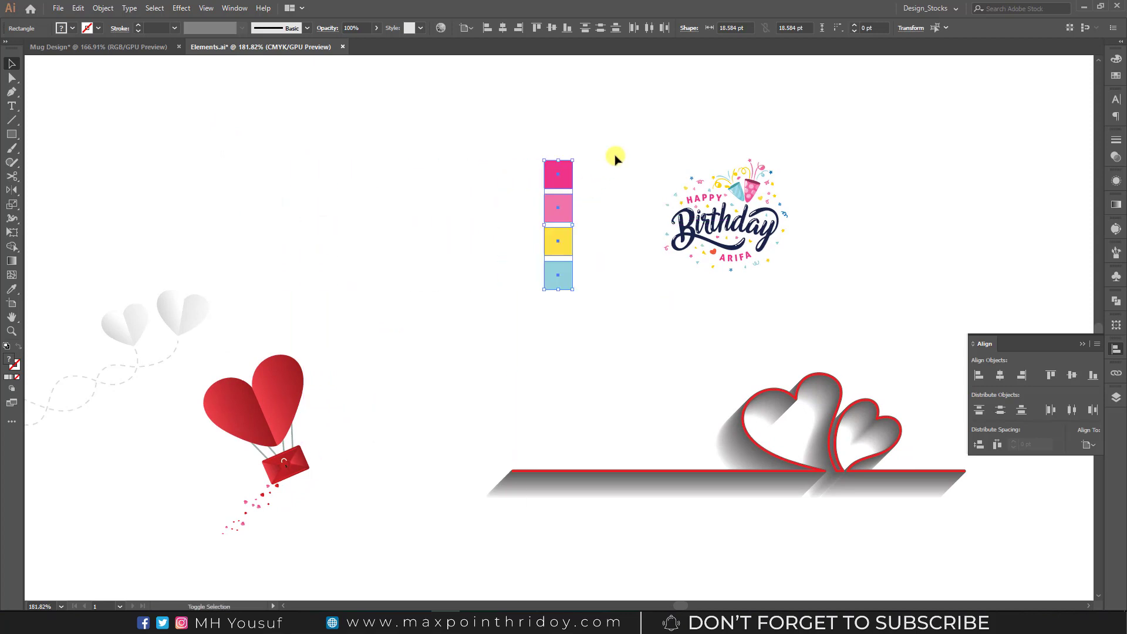
{"action": "left_click", "coordinate": [327, 241]}
{"action": "left_click", "coordinate": [175, 324]}
{"action": "left_click_drag", "start_coordinate": [175, 324], "coordinate": [442, 215]}
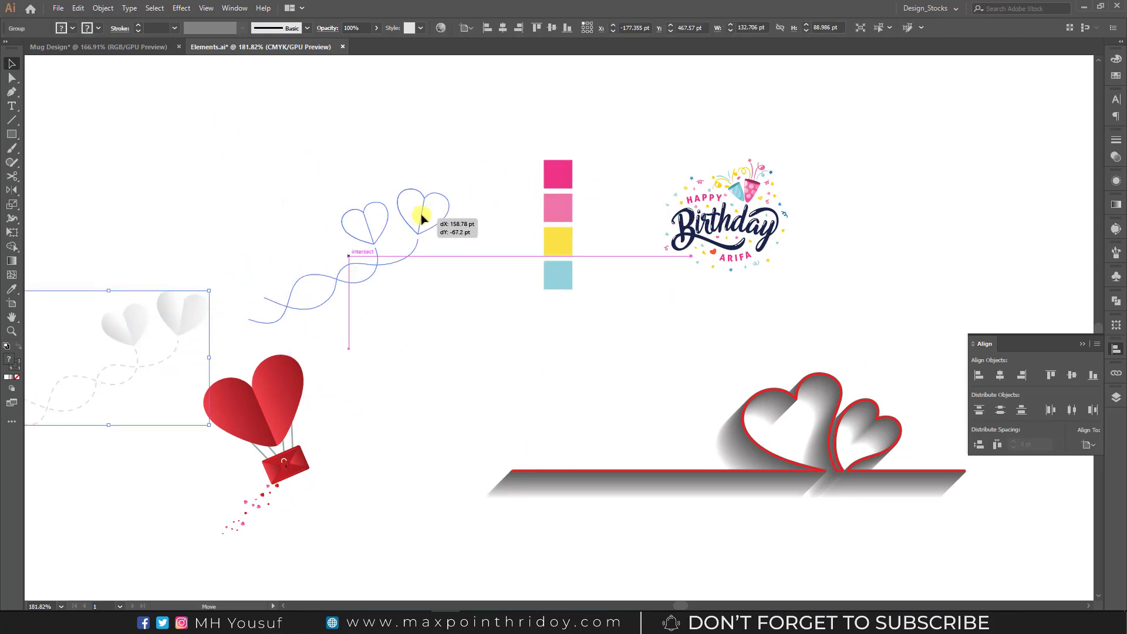
{"action": "left_click", "coordinate": [266, 507]}
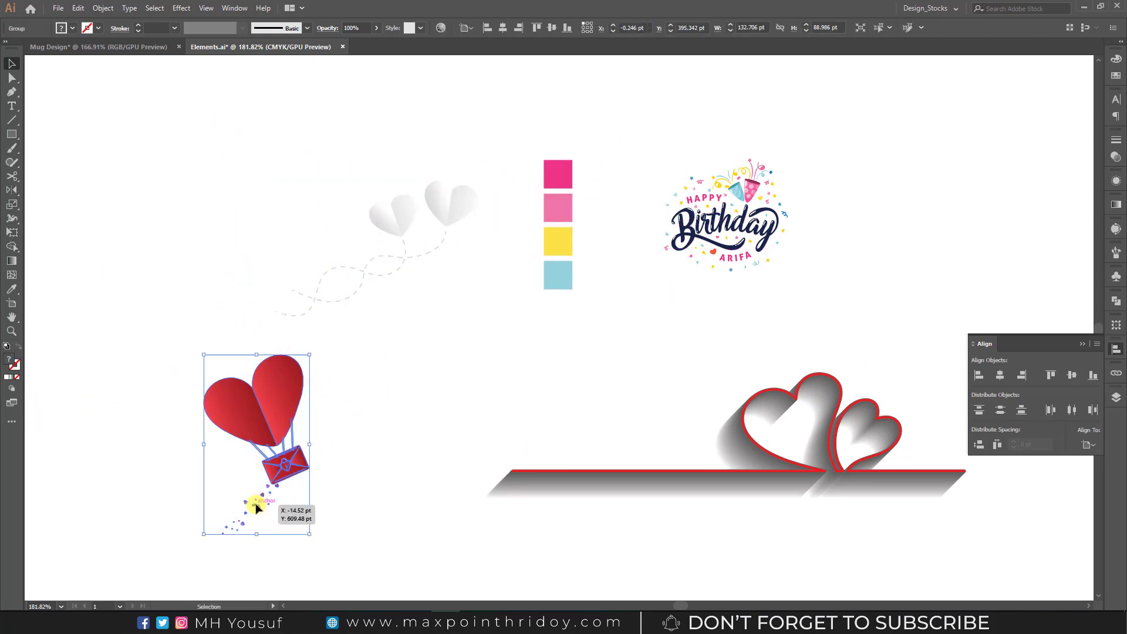
{"action": "left_click", "coordinate": [434, 358]}
Step: Ungroup the ribbon hearts and delete the grey gradient copy, keeping the red outline
{"action": "left_click", "coordinate": [775, 464]}
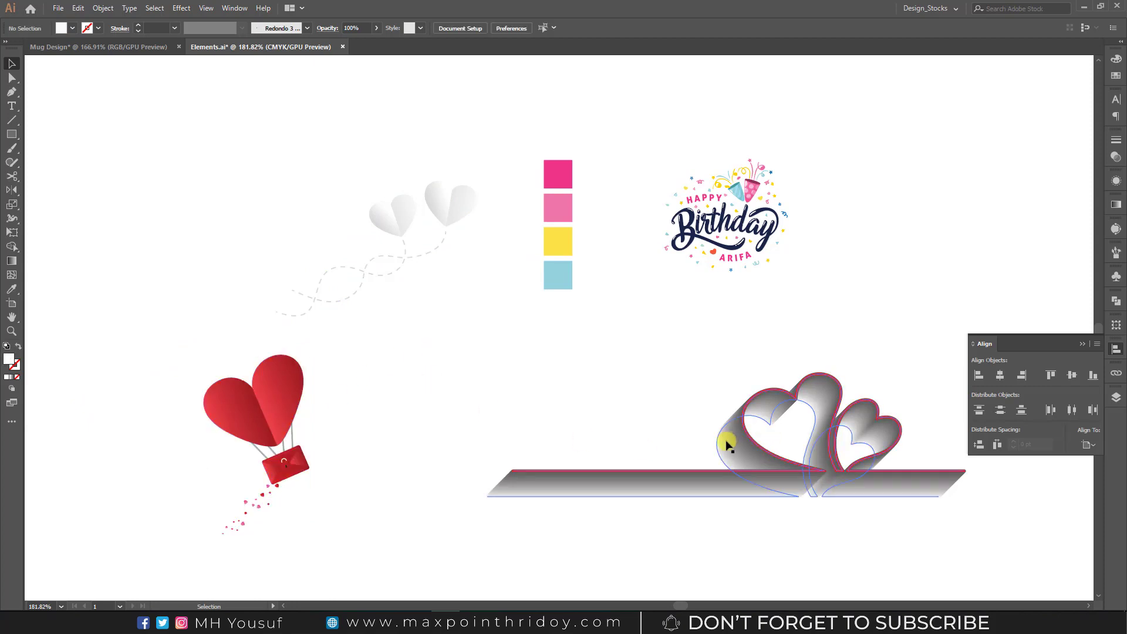
{"action": "left_click_drag", "start_coordinate": [725, 440], "coordinate": [464, 433]}
{"action": "key", "text": "ctrl+z"}
{"action": "right_click", "coordinate": [763, 411]}
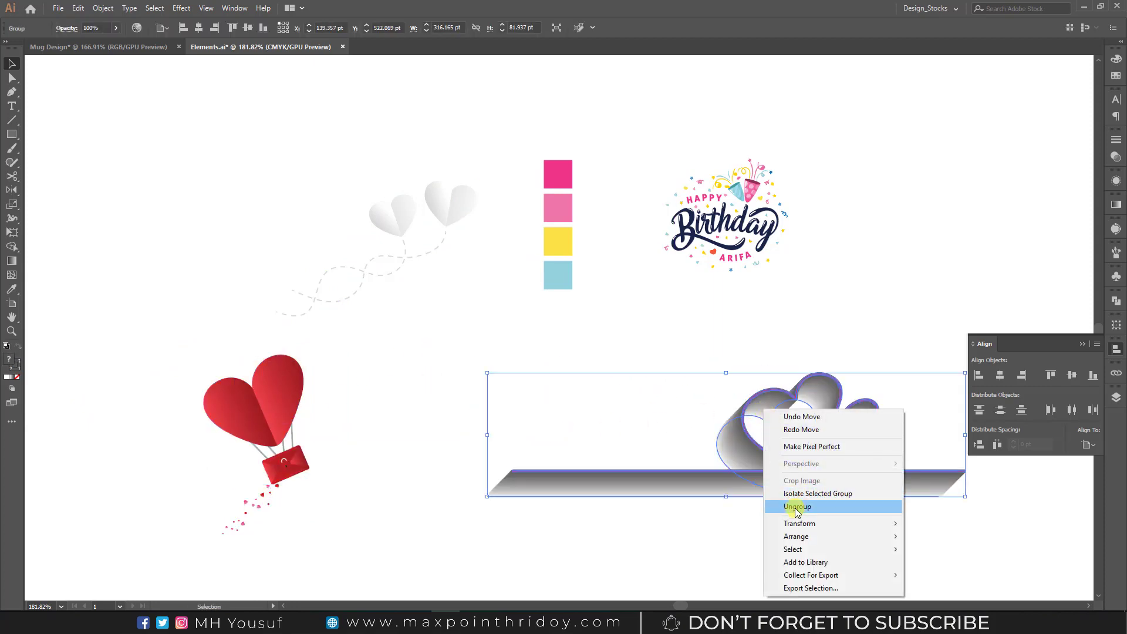
{"action": "left_click", "coordinate": [797, 506]}
{"action": "left_click_drag", "start_coordinate": [722, 435], "coordinate": [434, 391]}
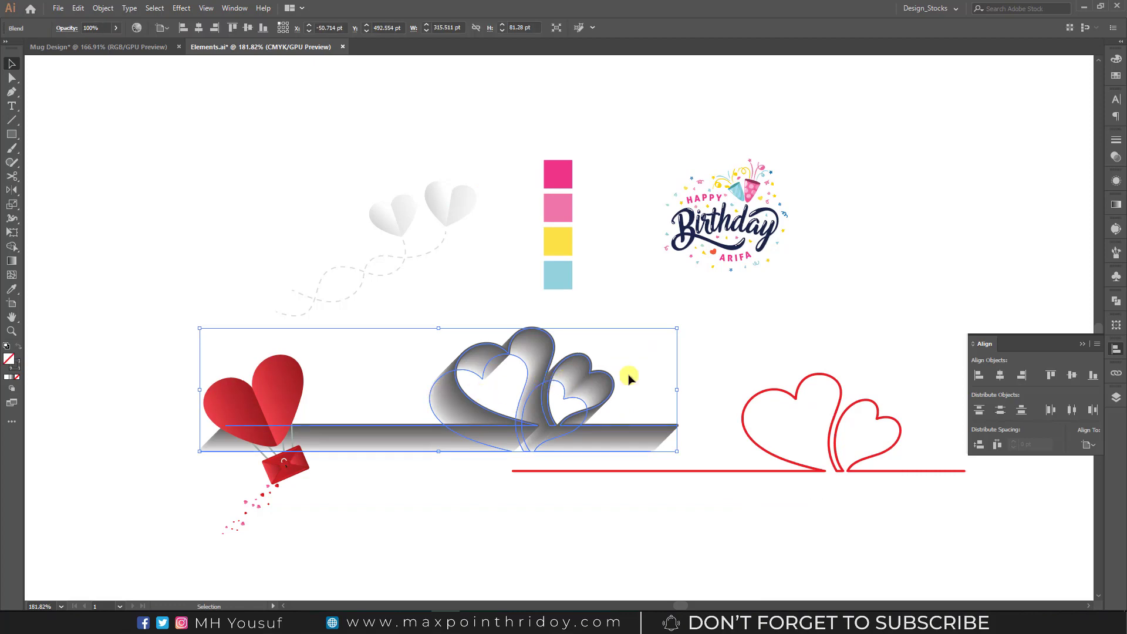
{"action": "key", "text": "Delete"}
Step: Select all the remaining elements in the Elements document
{"action": "left_click_drag", "start_coordinate": [112, 147], "coordinate": [977, 520]}
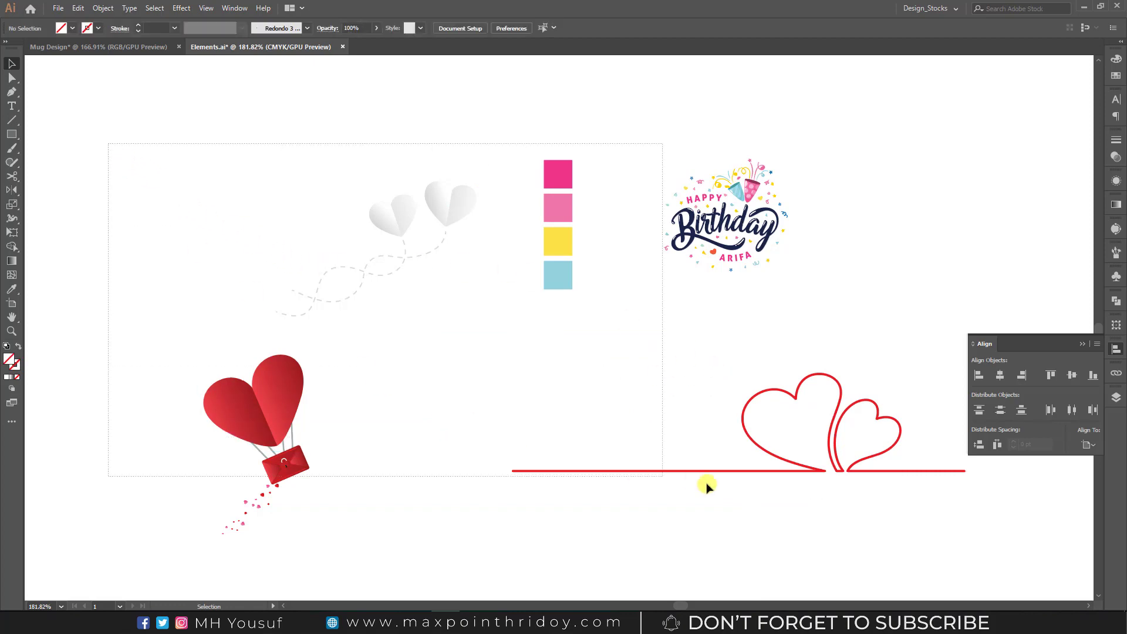
{"action": "scroll", "coordinate": [470, 423], "scroll_direction": "down", "scroll_amount": 3}
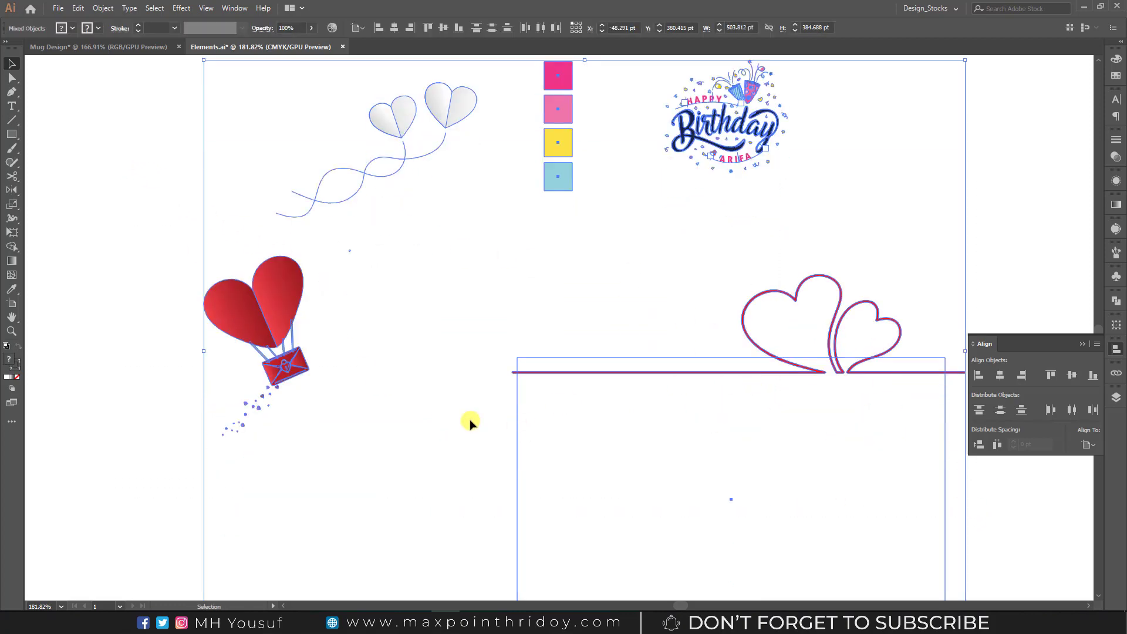
{"action": "left_click_drag", "start_coordinate": [468, 435], "coordinate": [655, 508]}
{"action": "scroll", "coordinate": [341, 290], "scroll_direction": "up", "scroll_amount": 3}
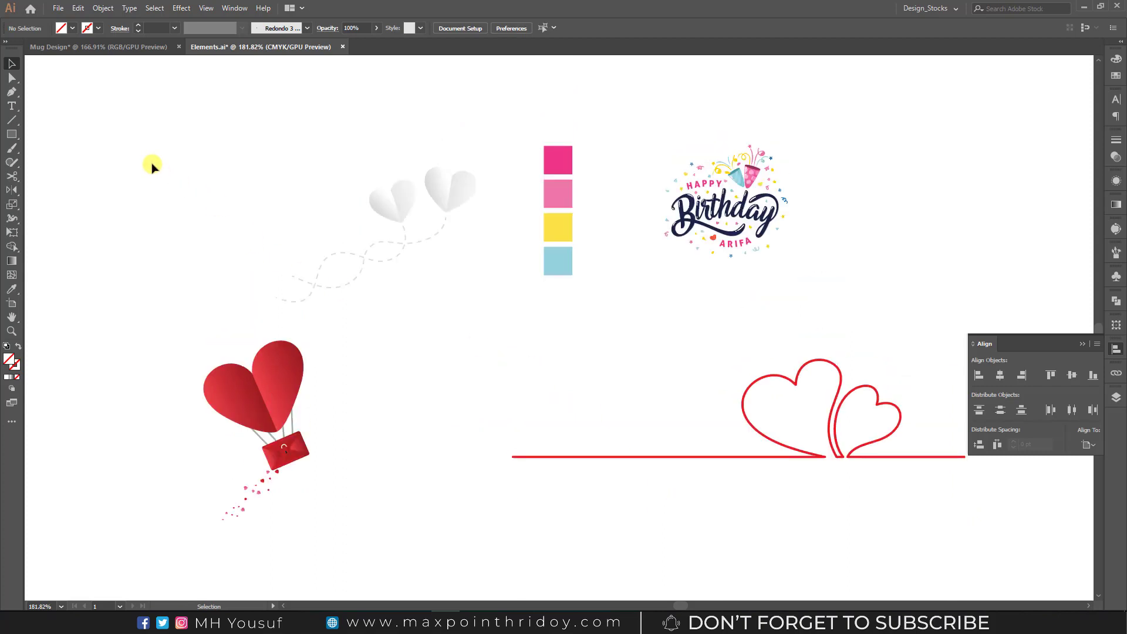
{"action": "left_click_drag", "start_coordinate": [151, 166], "coordinate": [929, 536]}
Step: Cut the selected elements and paste them into Mug Design, just below its artboard
{"action": "key", "text": "a"}
{"action": "key", "text": "Delete"}
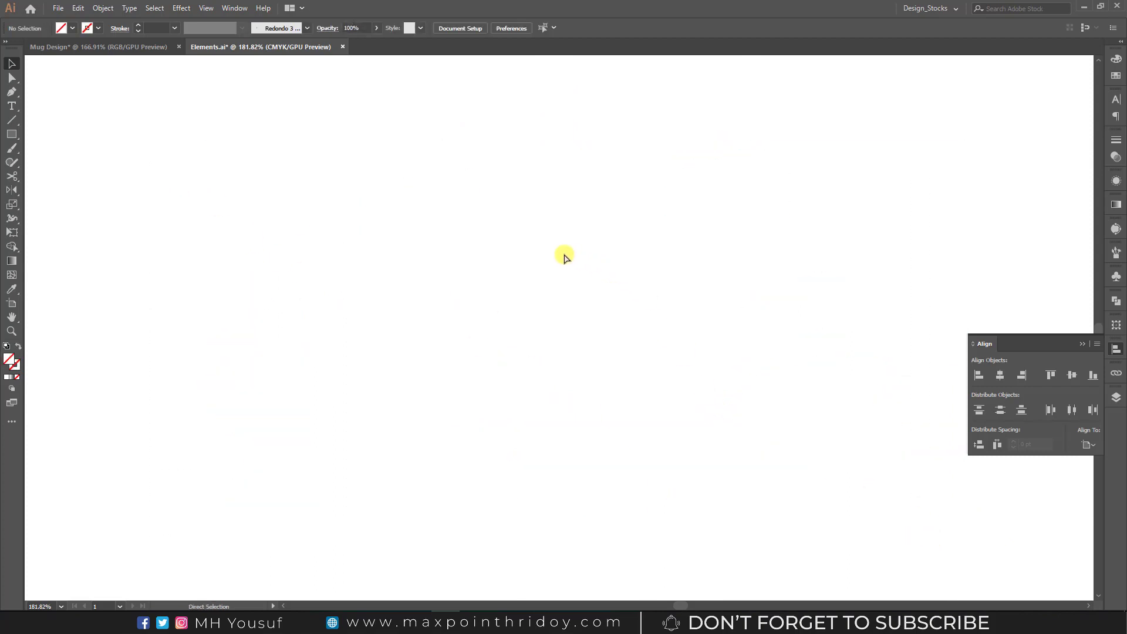
{"action": "left_click", "coordinate": [93, 47]}
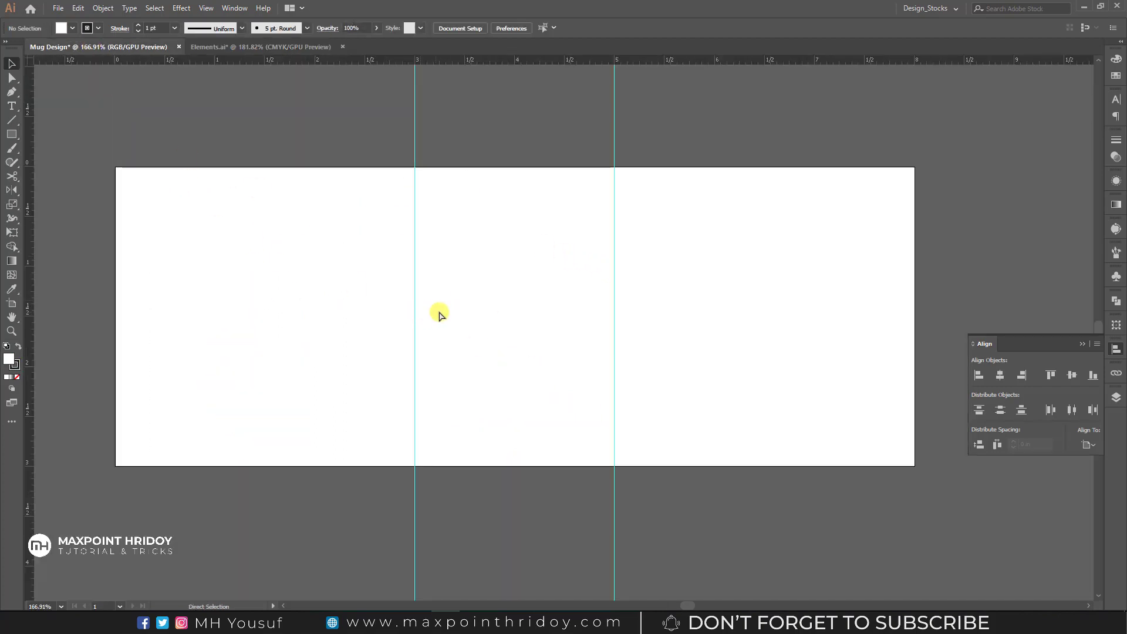
{"action": "key", "text": "ctrl+v"}
{"action": "scroll", "coordinate": [532, 291], "scroll_direction": "down", "scroll_amount": 3}
{"action": "key", "text": "v"}
{"action": "left_click_drag", "start_coordinate": [637, 244], "coordinate": [578, 478]}
{"action": "scroll", "coordinate": [622, 388], "scroll_direction": "down", "scroll_amount": 5}
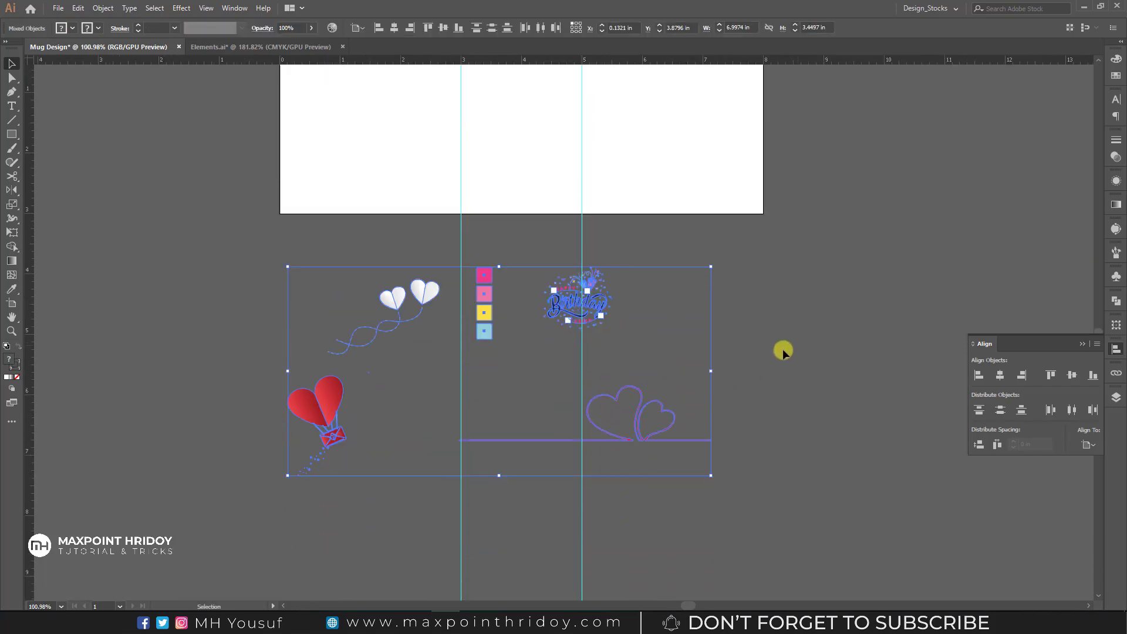
{"action": "scroll", "coordinate": [733, 328], "scroll_direction": "up", "scroll_amount": 2}
{"action": "left_click", "coordinate": [717, 392]}
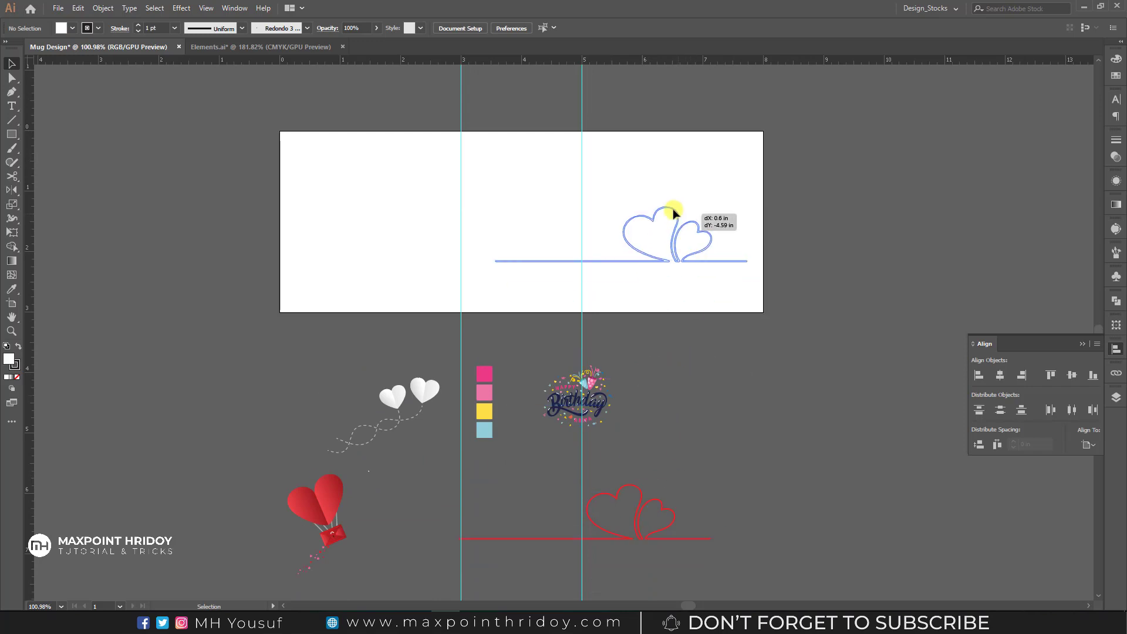
Step: Move the red line hearts onto the artboard, enlarge them, and shift them up and right
{"action": "left_click_drag", "start_coordinate": [646, 486], "coordinate": [659, 222]}
{"action": "key", "text": "z"}
{"action": "left_click", "coordinate": [707, 265]}
{"action": "key", "text": "v"}
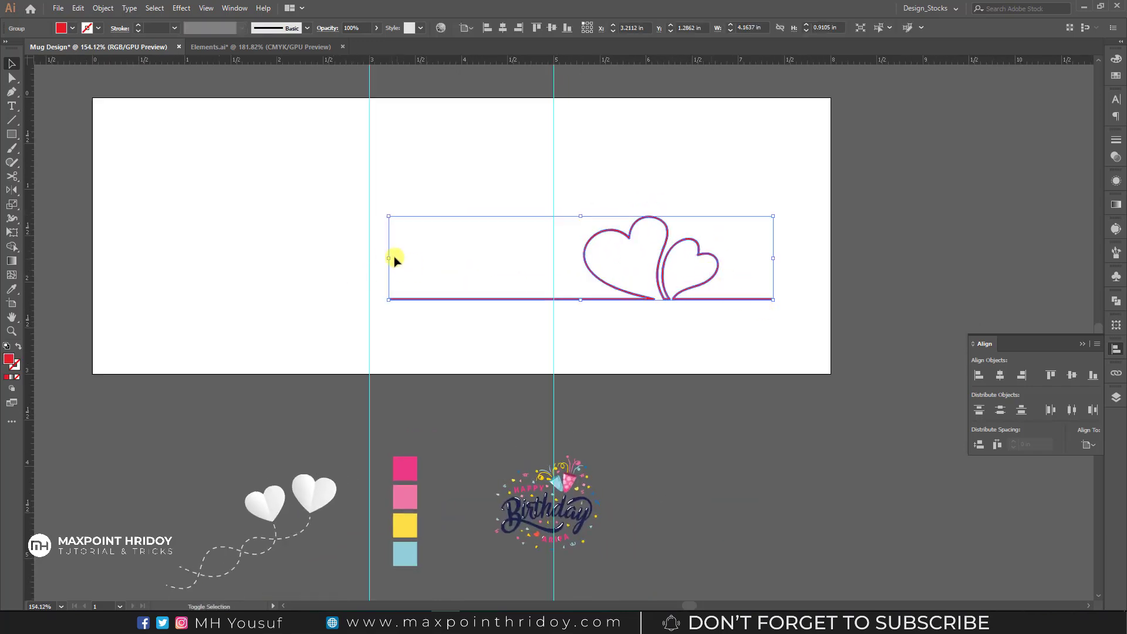
{"action": "left_click_drag", "start_coordinate": [386, 259], "coordinate": [161, 259]}
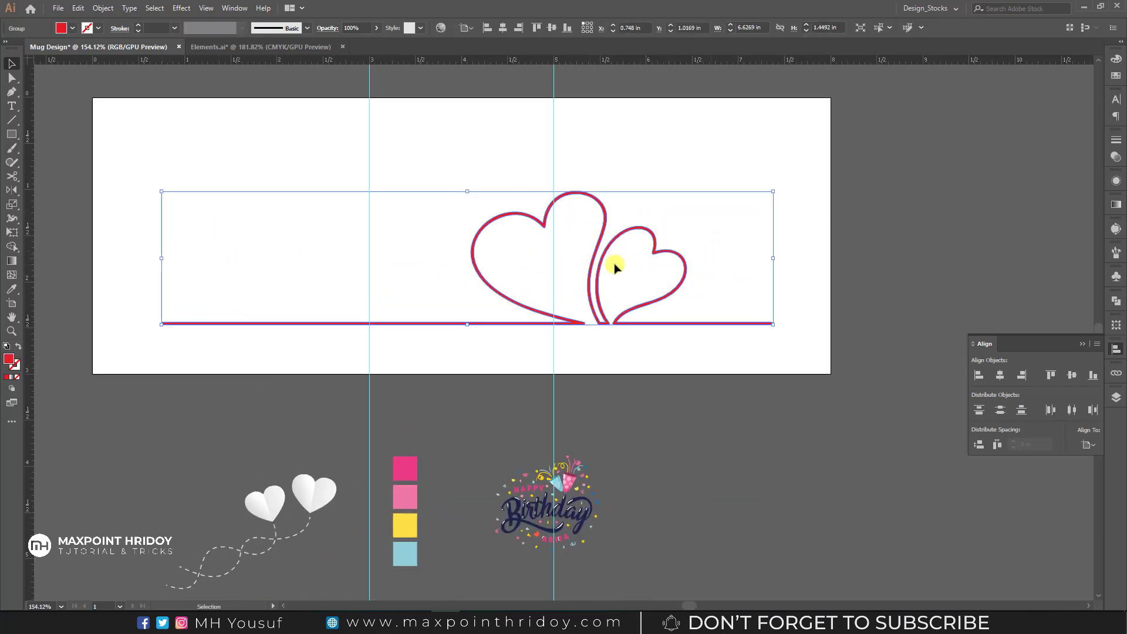
{"action": "left_click_drag", "start_coordinate": [656, 249], "coordinate": [697, 209]}
{"action": "left_click", "coordinate": [734, 345]}
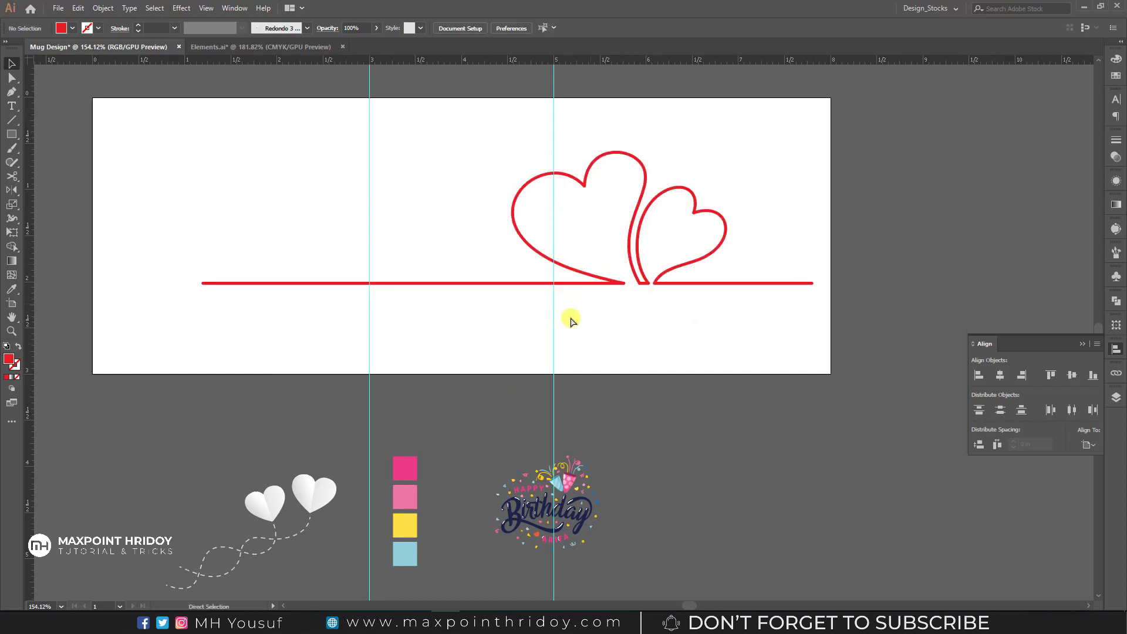
Step: Park the four colour swatches beside the artboard's left edge and reselect the hearts group
{"action": "left_click_drag", "start_coordinate": [585, 301], "coordinate": [757, 294]}
{"action": "left_click_drag", "start_coordinate": [576, 486], "coordinate": [204, 199]}
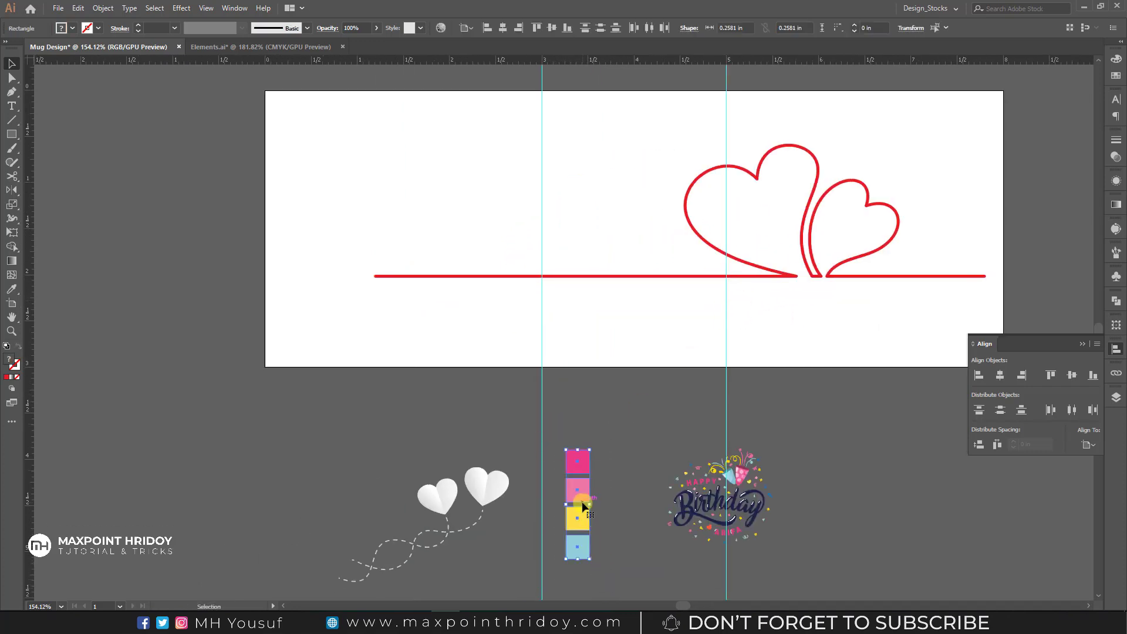
{"action": "left_click_drag", "start_coordinate": [324, 246], "coordinate": [291, 310]}
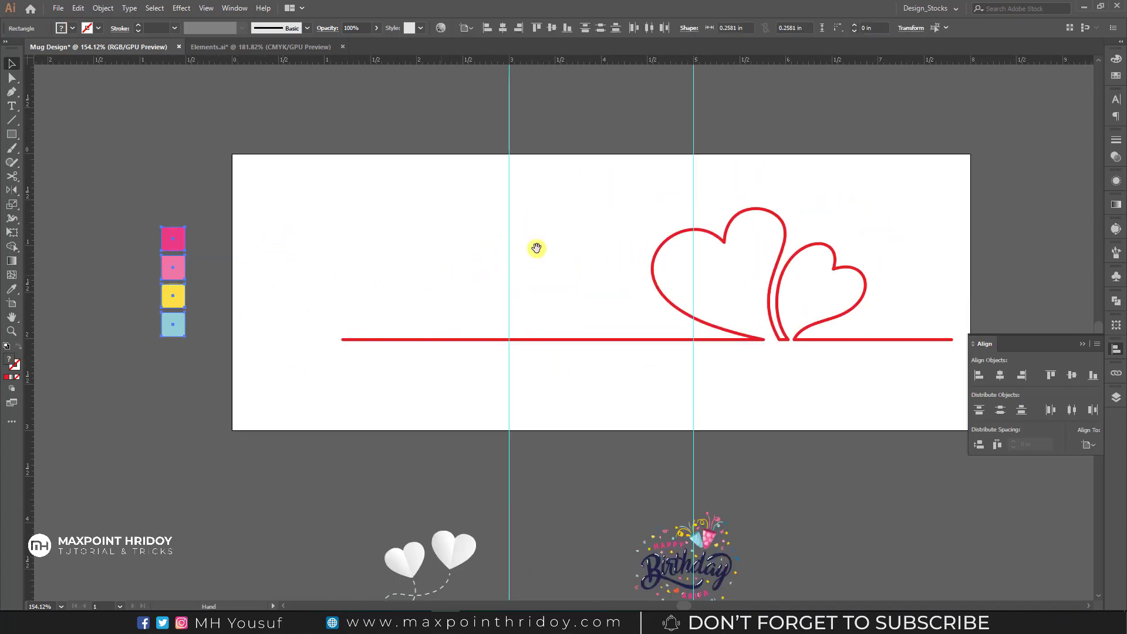
{"action": "left_click", "coordinate": [756, 319]}
{"action": "left_click", "coordinate": [578, 276]}
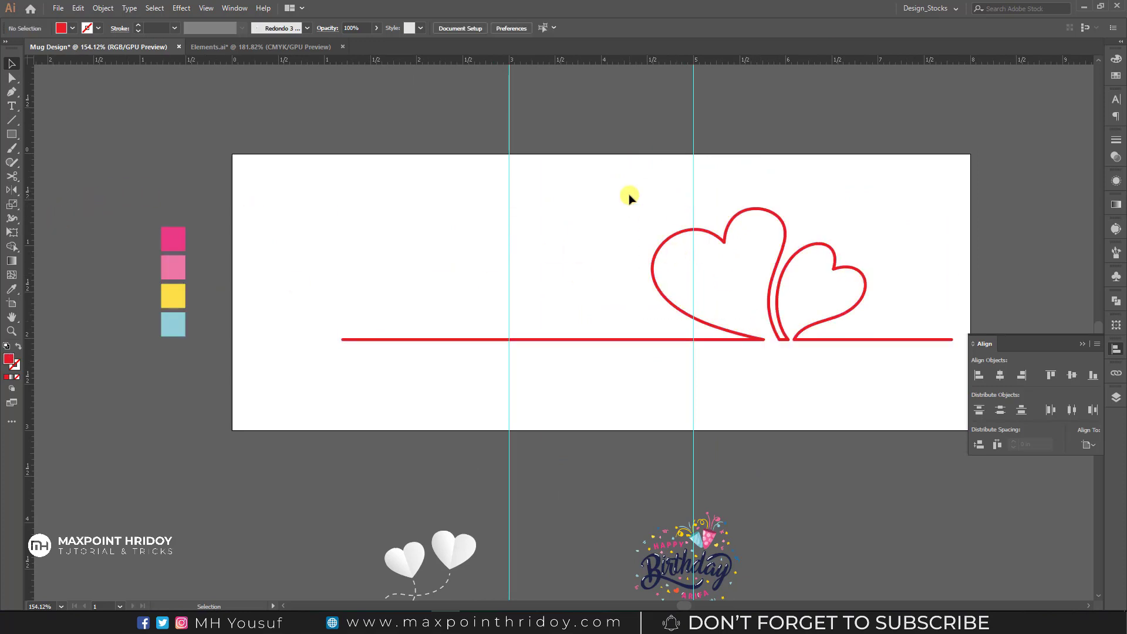
{"action": "left_click_drag", "start_coordinate": [725, 287], "coordinate": [296, 261]}
{"action": "left_click", "coordinate": [12, 289]}
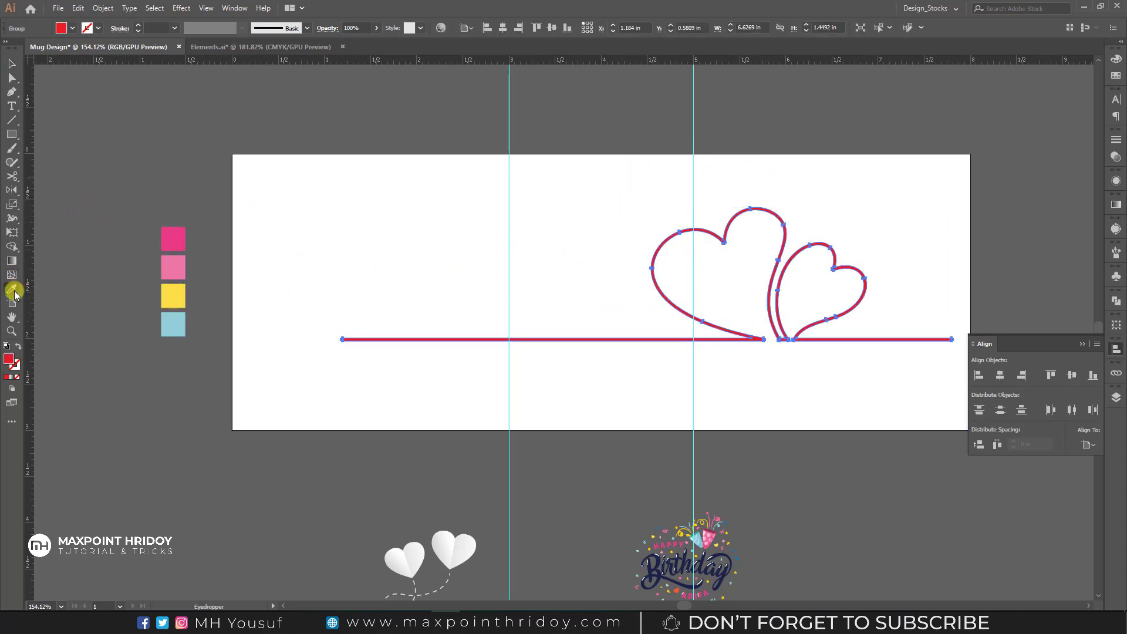
Step: Recolour the heart ribbon with the bright pink swatch and nudge it slightly left and down
{"action": "left_click", "coordinate": [167, 242]}
{"action": "left_click", "coordinate": [727, 257]}
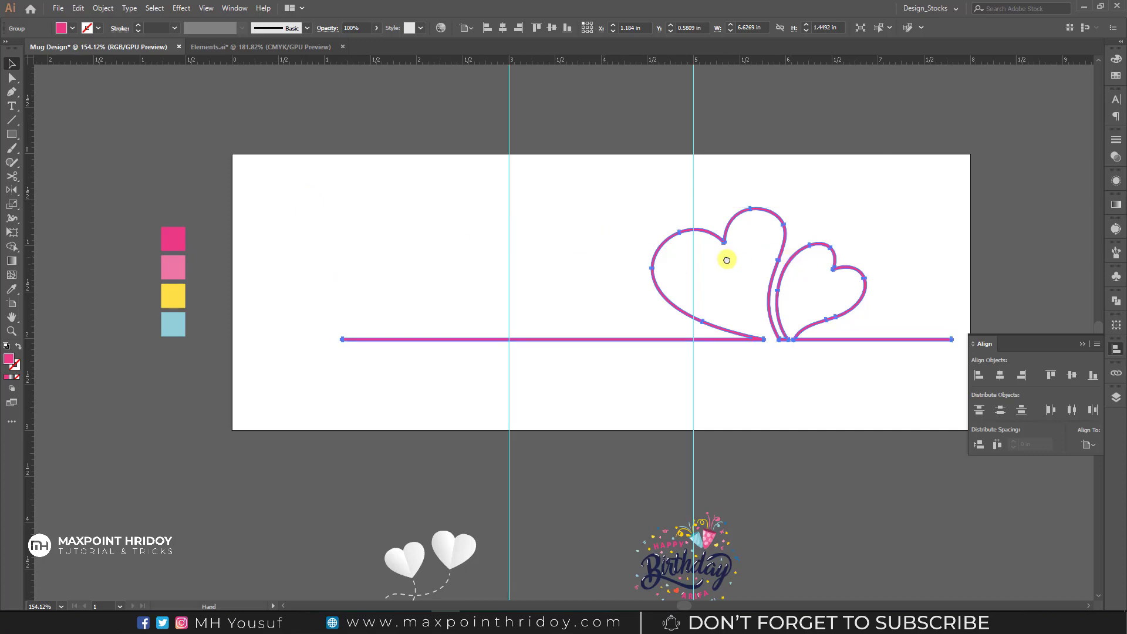
{"action": "mouse_move", "coordinate": [762, 268]}
{"action": "left_mouse_down"}
{"action": "mouse_move", "coordinate": [863, 275]}
{"action": "mouse_move", "coordinate": [854, 286]}
{"action": "left_mouse_up"}
{"action": "left_click", "coordinate": [969, 247]}
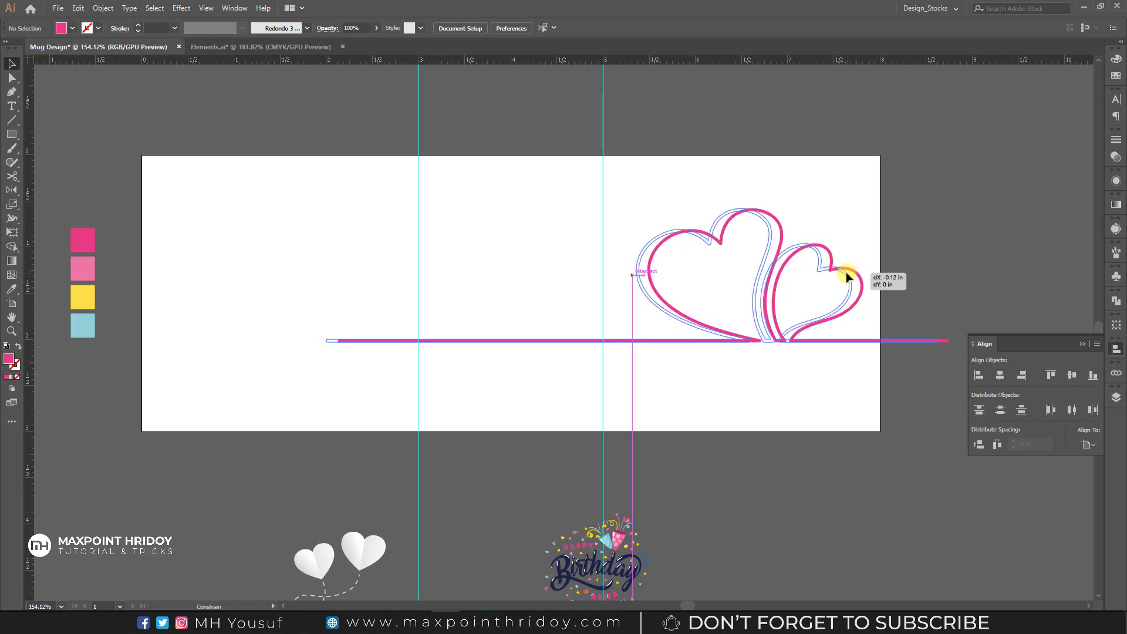
{"action": "left_click_drag", "start_coordinate": [766, 250], "coordinate": [752, 266]}
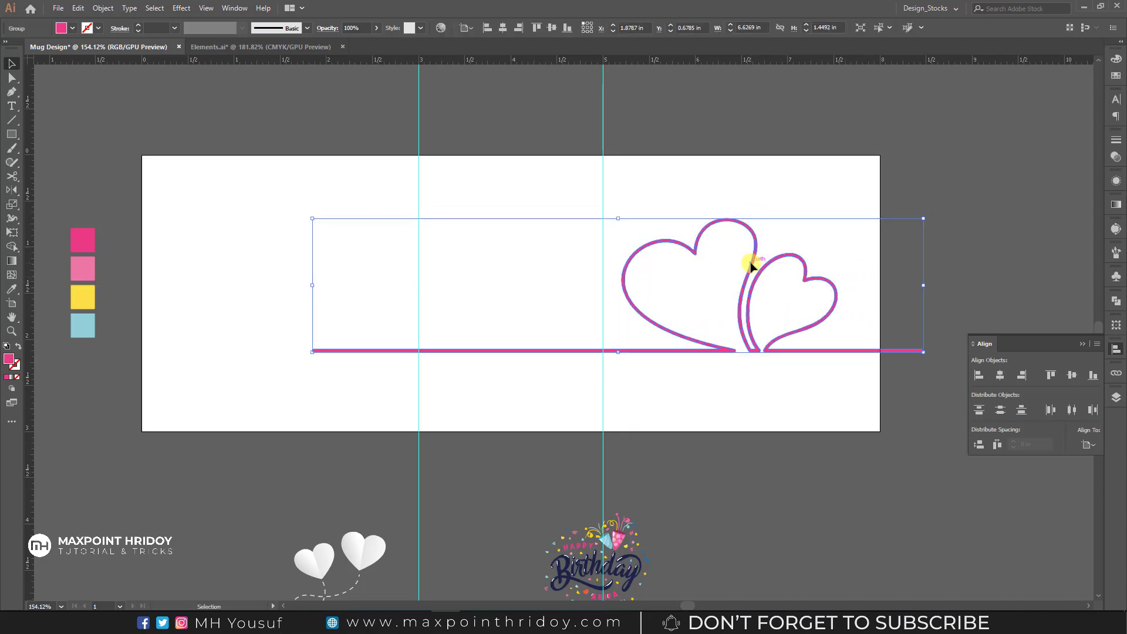
{"action": "left_click", "coordinate": [824, 158]}
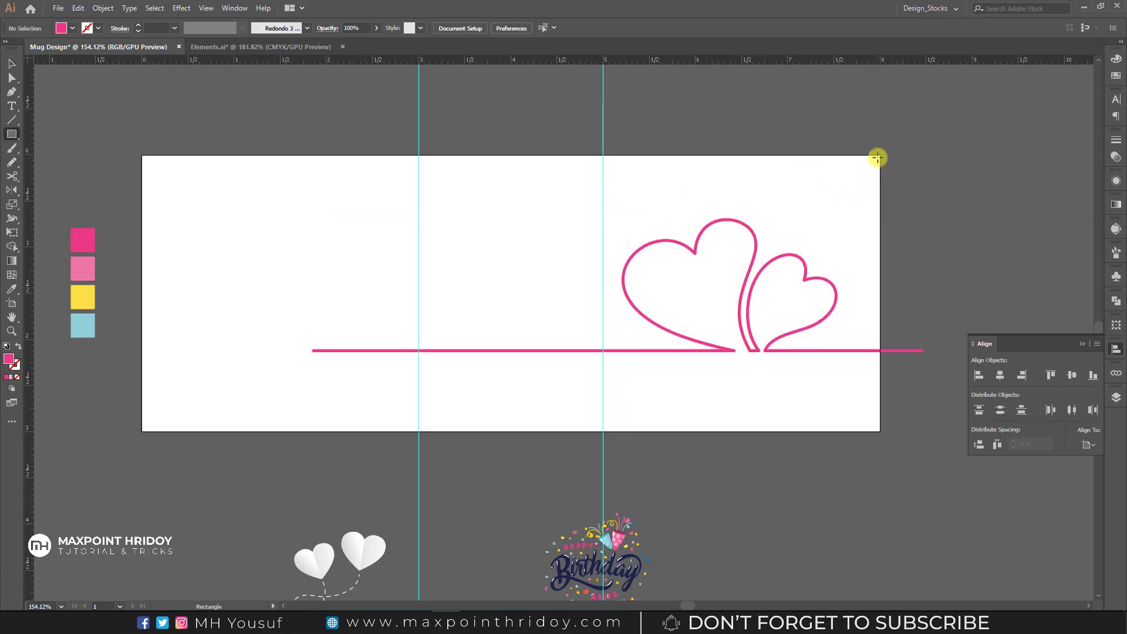
Step: Widen the pink heart-and-line group slightly using its left and right side handles
{"action": "left_click_drag", "start_coordinate": [879, 155], "coordinate": [139, 431]}
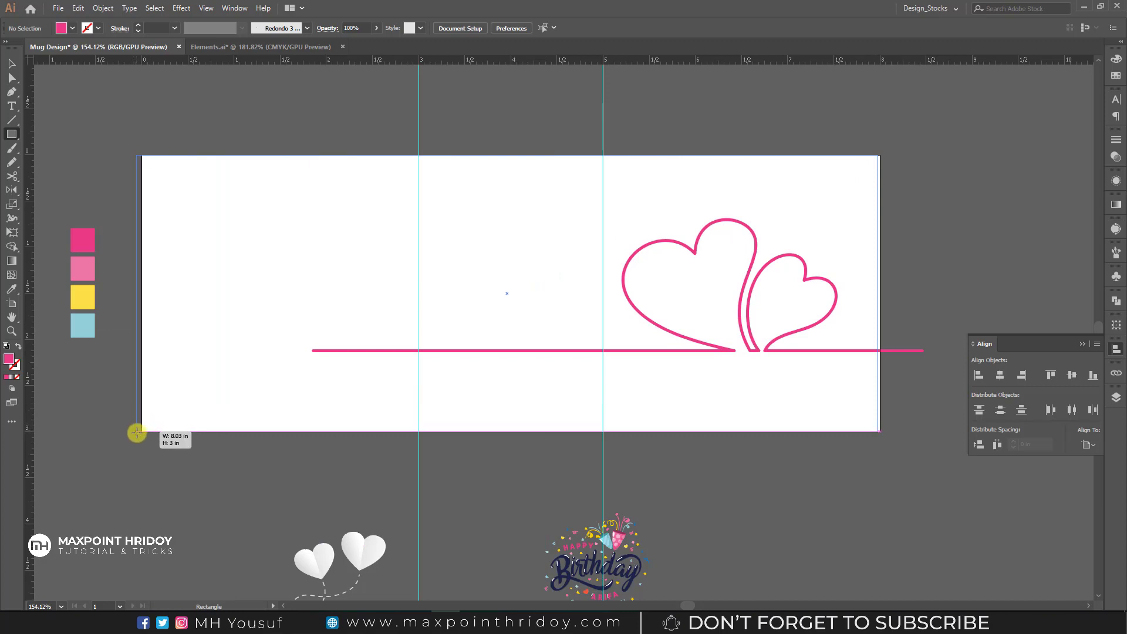
{"action": "key", "text": "ctrl+z"}
{"action": "key", "text": "v"}
{"action": "left_click", "coordinate": [677, 278]}
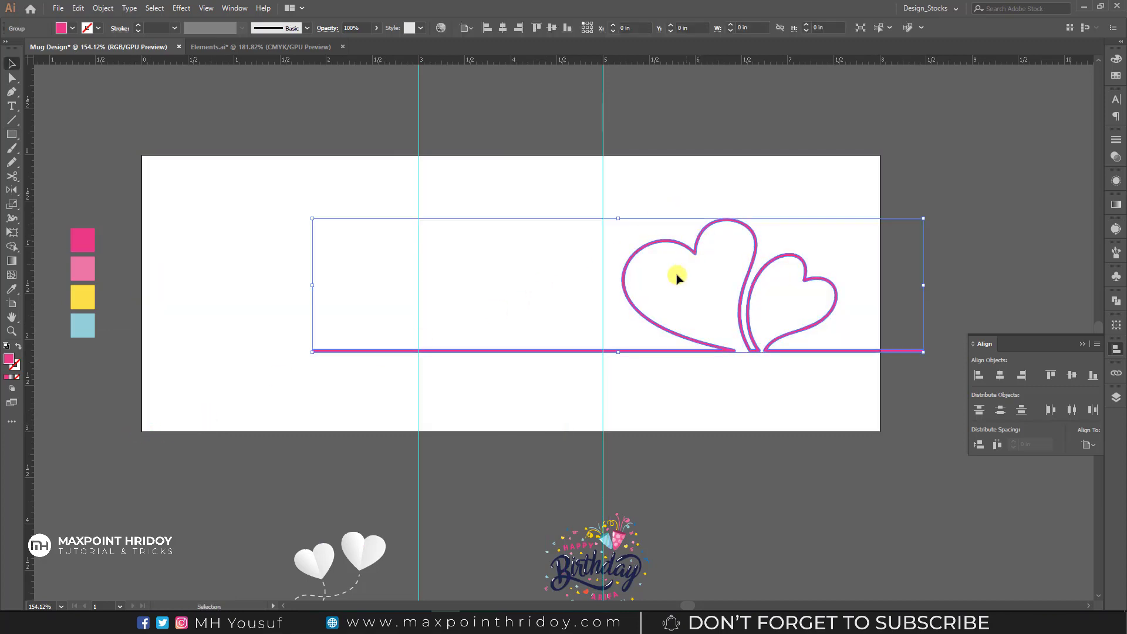
{"action": "left_click_drag", "start_coordinate": [307, 287], "coordinate": [299, 286]}
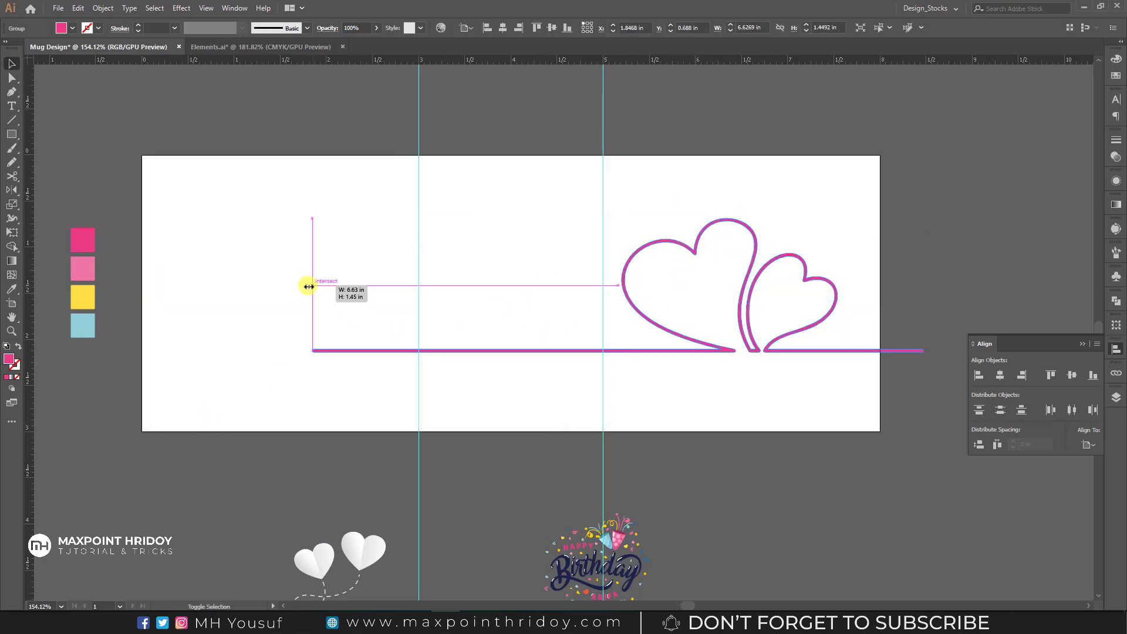
{"action": "left_click_drag", "start_coordinate": [923, 286], "coordinate": [950, 286]}
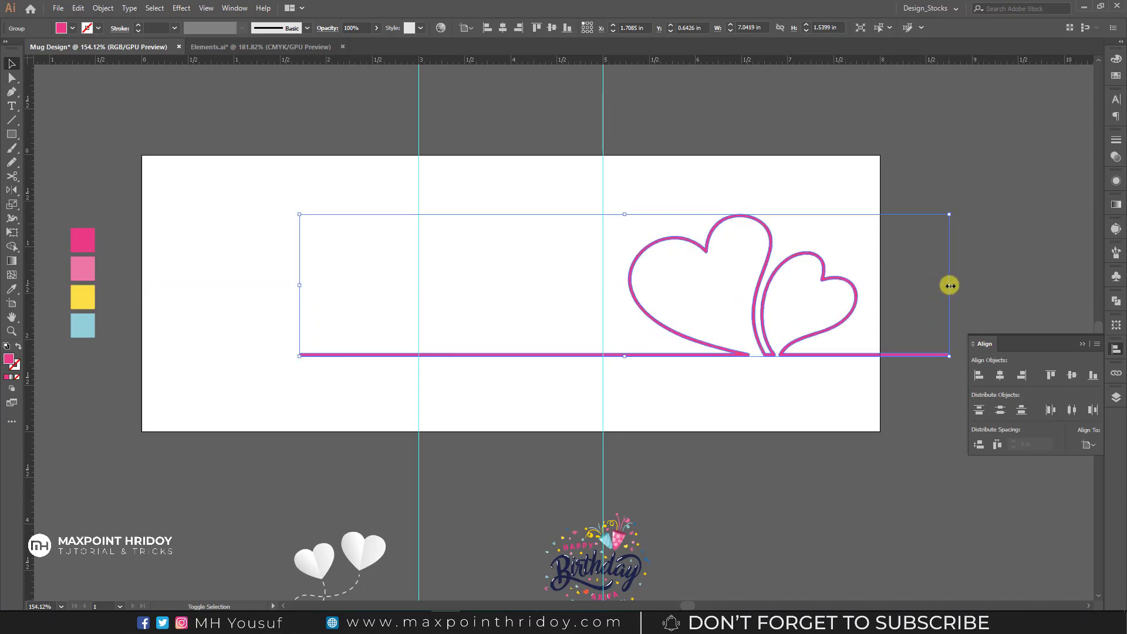
Step: Nudge the heart group left and down, then centre it vertically on the artboard
{"action": "key", "text": "Right"}
{"action": "key", "text": "Right"}
{"action": "key", "text": "Right"}
{"action": "key", "text": "Right"}
{"action": "key", "text": "Right"}
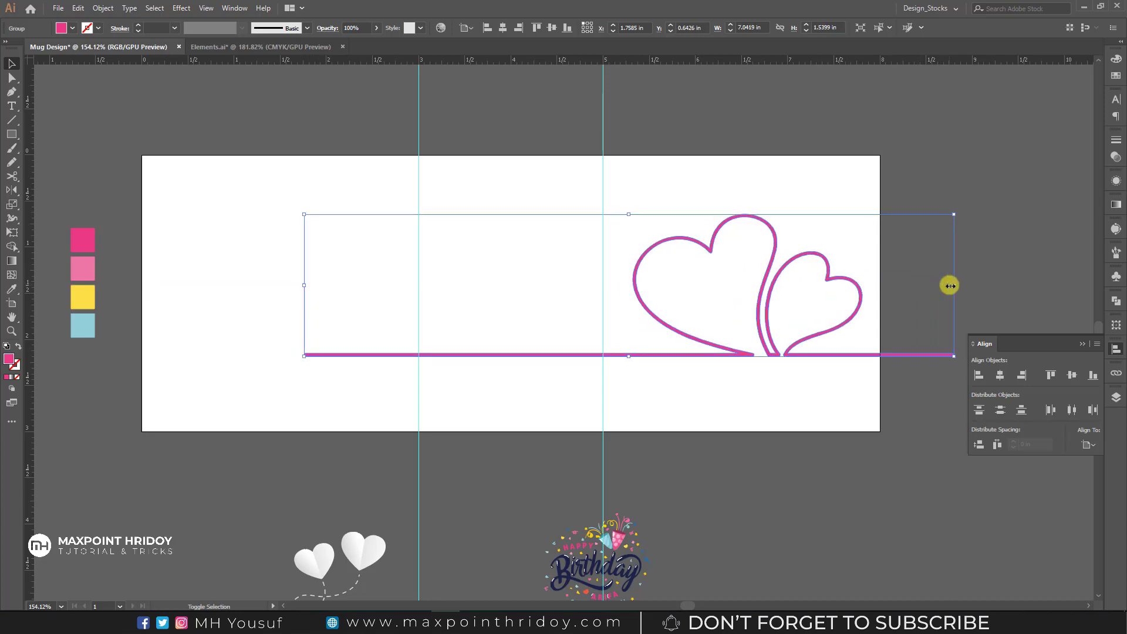
{"action": "key", "text": "Left"}
{"action": "key", "text": "Left"}
{"action": "key", "text": "Left"}
{"action": "key", "text": "Down"}
{"action": "key", "text": "Down"}
{"action": "key", "text": "Left"}
{"action": "key", "text": "Left"}
{"action": "key", "text": "Left"}
{"action": "key", "text": "Down"}
{"action": "key", "text": "Down"}
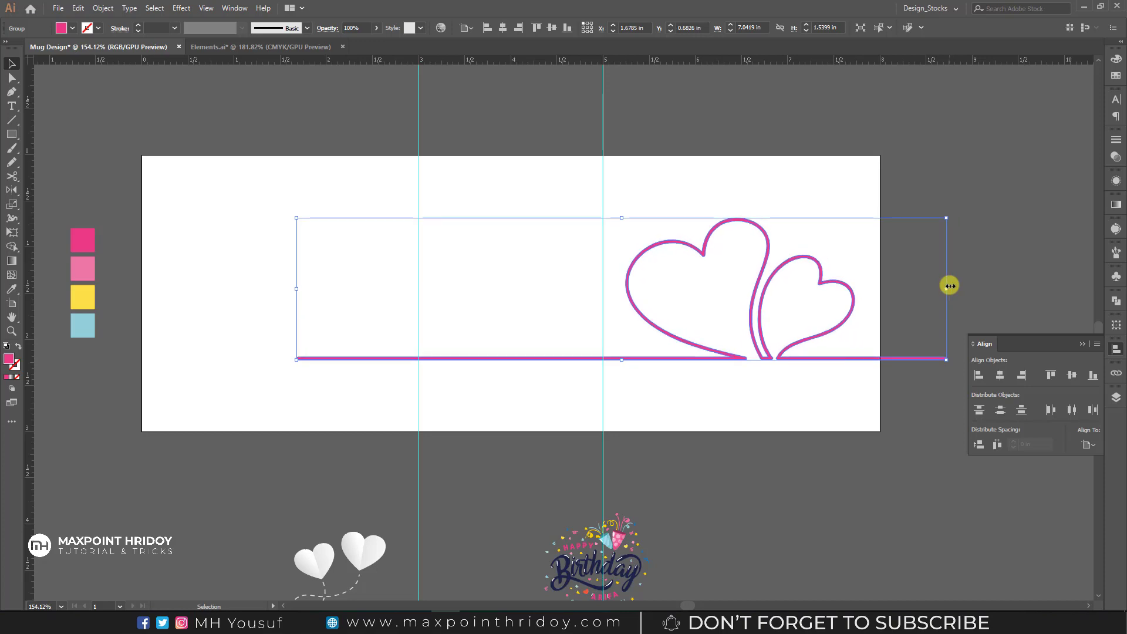
{"action": "left_click", "coordinate": [551, 33]}
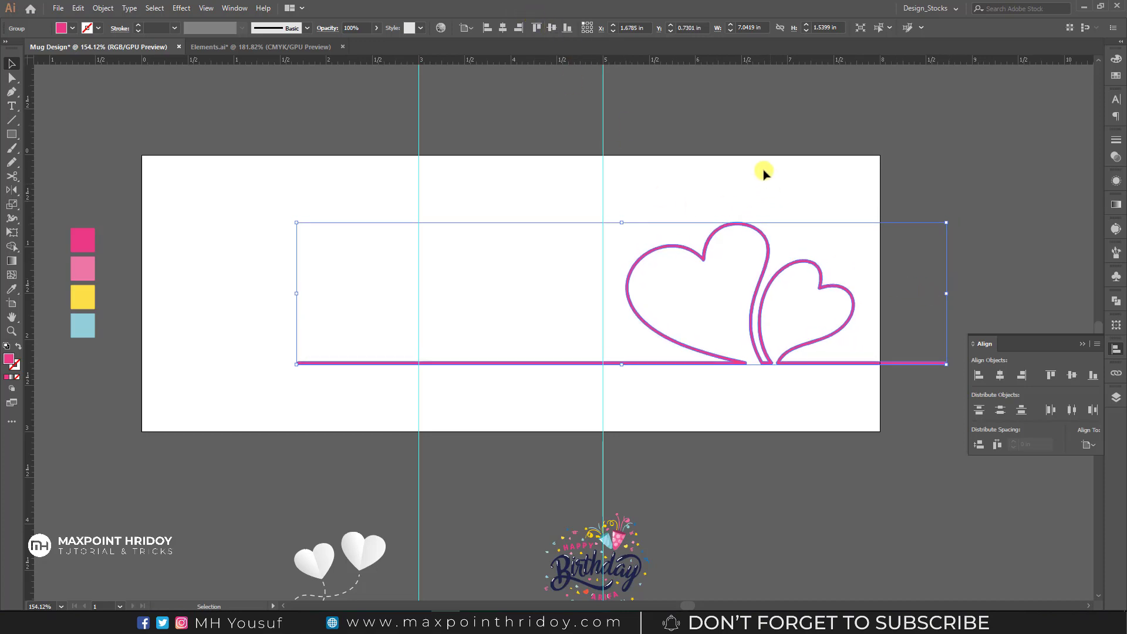
{"action": "left_click", "coordinate": [774, 232]}
{"action": "mouse_move", "coordinate": [763, 238]}
{"action": "left_mouse_down"}
{"action": "mouse_move", "coordinate": [782, 226]}
{"action": "mouse_move", "coordinate": [719, 194]}
{"action": "left_mouse_up"}
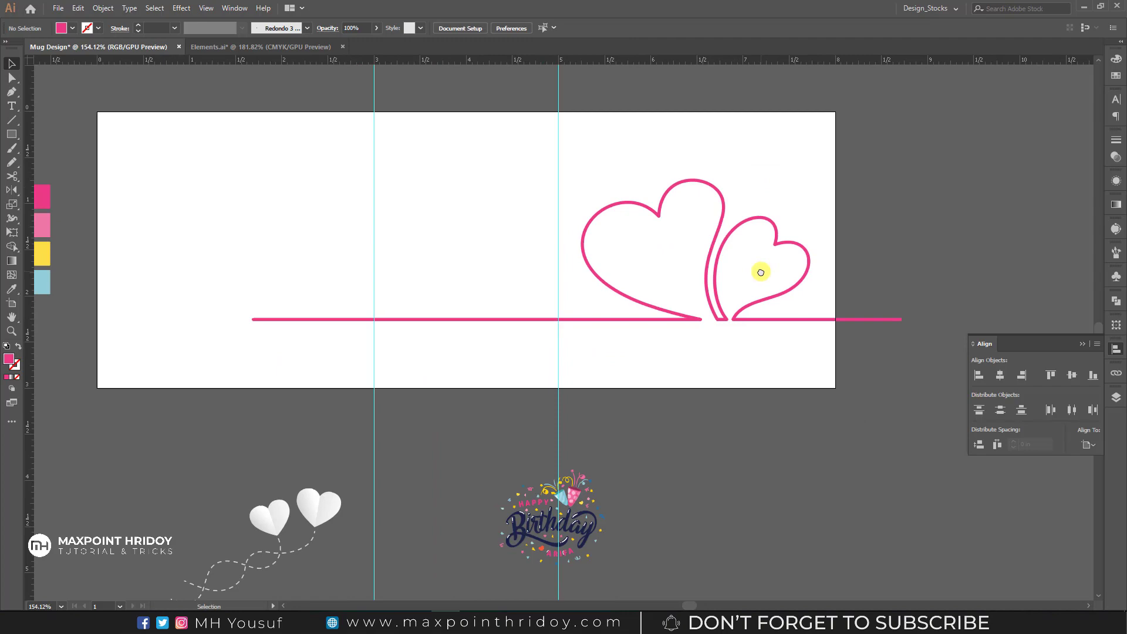
Step: Move the Happy Birthday graphic into the large pink heart and widen the heart group slightly
{"action": "left_click_drag", "start_coordinate": [587, 517], "coordinate": [564, 246]}
{"action": "scroll", "coordinate": [564, 247], "scroll_direction": "up", "scroll_amount": 3}
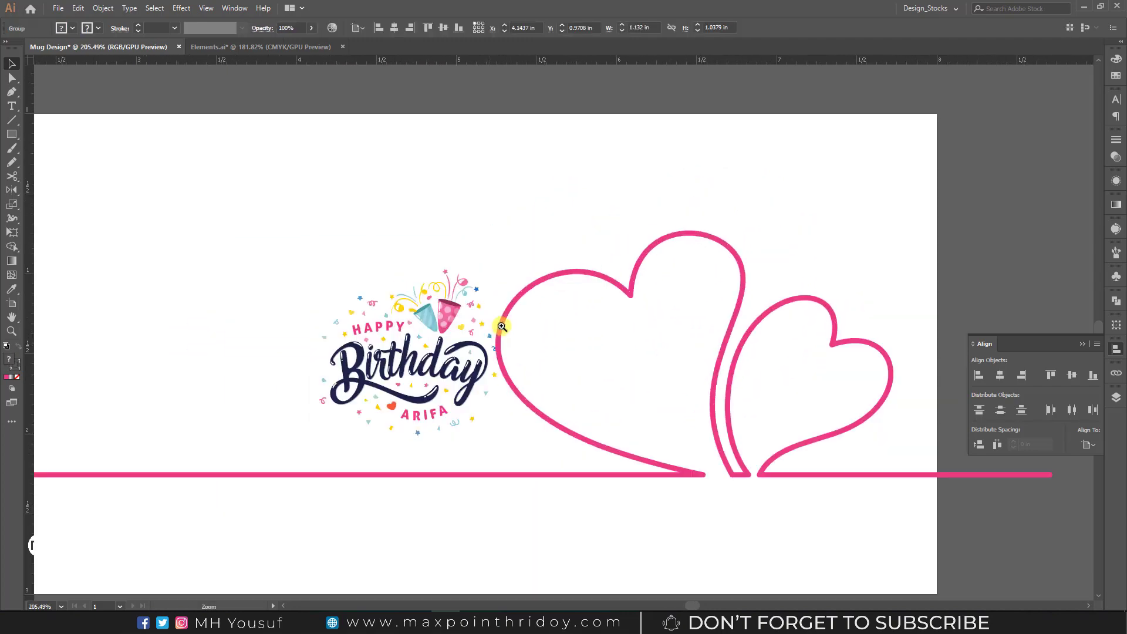
{"action": "mouse_move", "coordinate": [534, 328]}
{"action": "left_mouse_down"}
{"action": "mouse_move", "coordinate": [573, 355]}
{"action": "mouse_move", "coordinate": [693, 329]}
{"action": "left_mouse_up"}
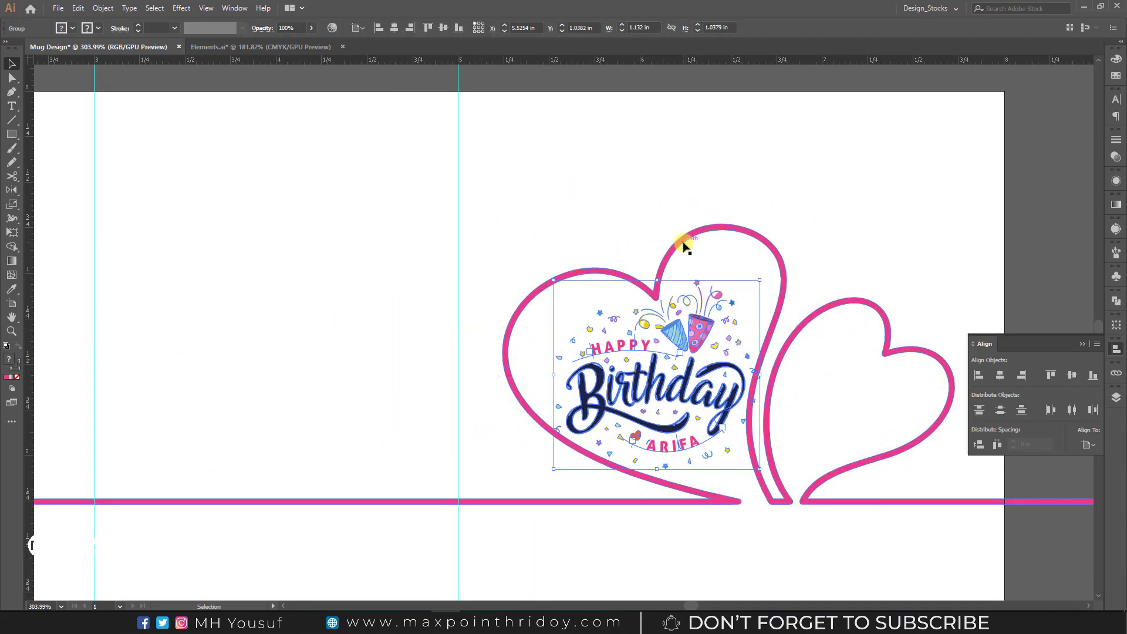
{"action": "scroll", "coordinate": [512, 385], "scroll_direction": "down", "scroll_amount": 3}
{"action": "left_click_drag", "start_coordinate": [185, 345], "coordinate": [165, 345]}
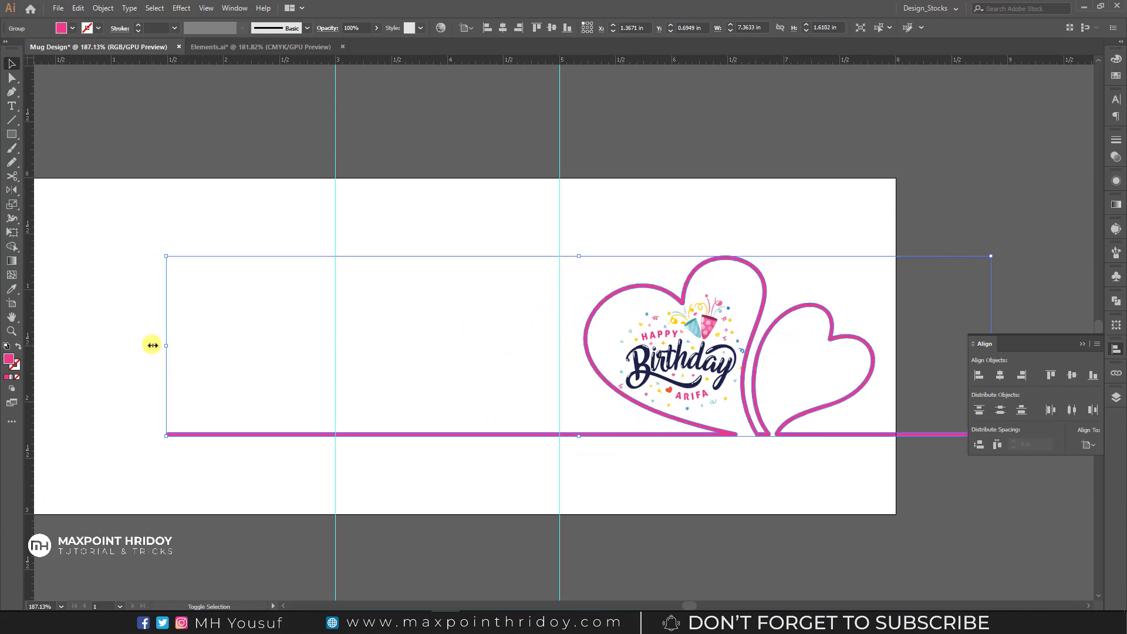
Step: Fine-tune the Birthday graphic's position inside the heart and recentre the view on the hearts
{"action": "scroll", "coordinate": [729, 324], "scroll_direction": "up", "scroll_amount": 3}
{"action": "left_click", "coordinate": [675, 323]}
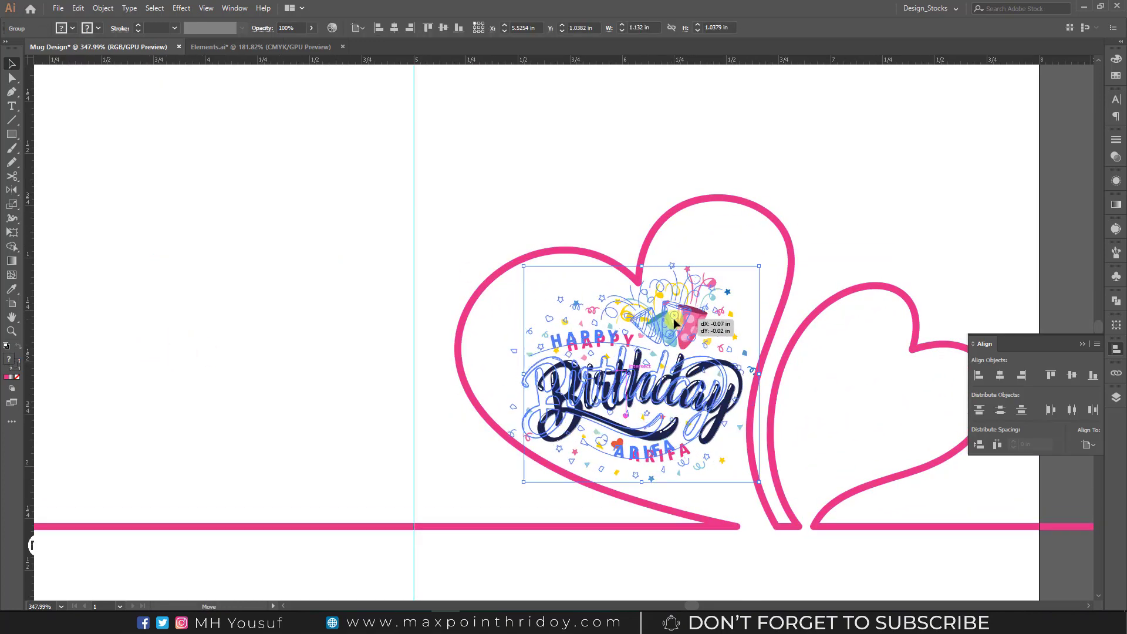
{"action": "scroll", "coordinate": [606, 276], "scroll_direction": "up", "scroll_amount": 2}
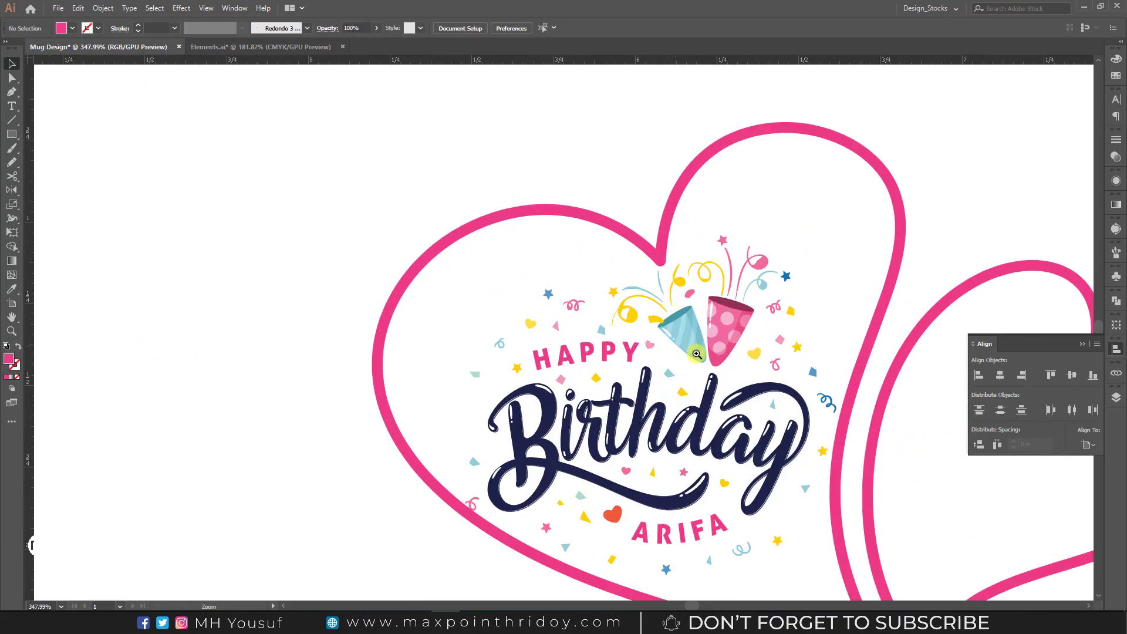
{"action": "left_click_drag", "start_coordinate": [652, 351], "coordinate": [650, 350]}
{"action": "scroll", "coordinate": [651, 350], "scroll_direction": "down", "scroll_amount": 3}
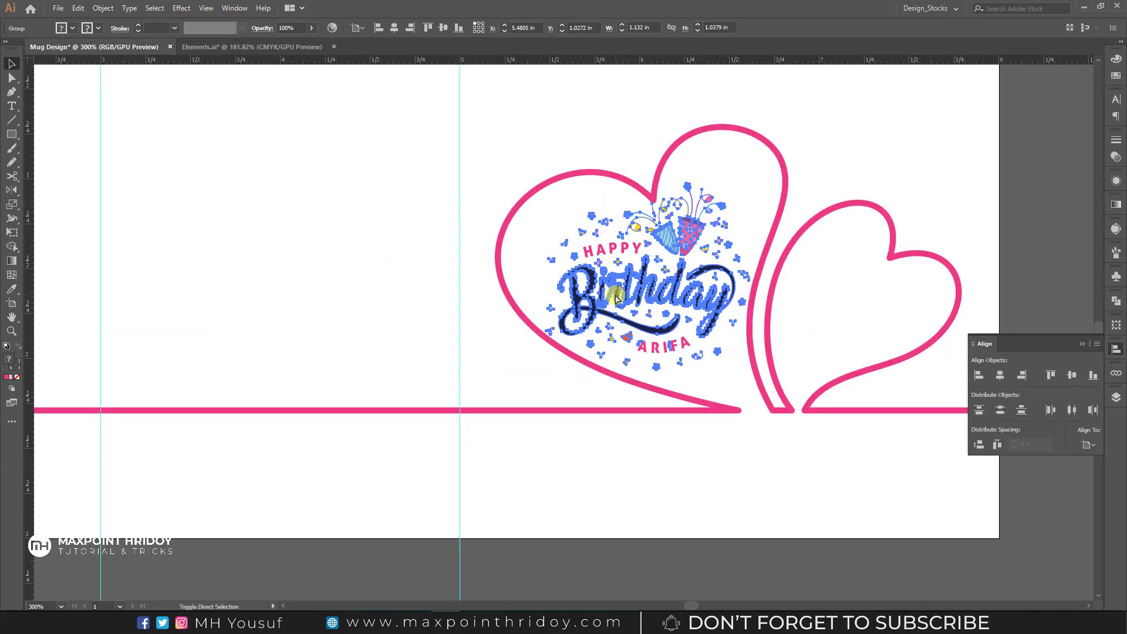
{"action": "scroll", "coordinate": [587, 282], "scroll_direction": "down", "scroll_amount": 1}
{"action": "left_click", "coordinate": [627, 259]}
{"action": "key", "text": "ctrl+shift+a"}
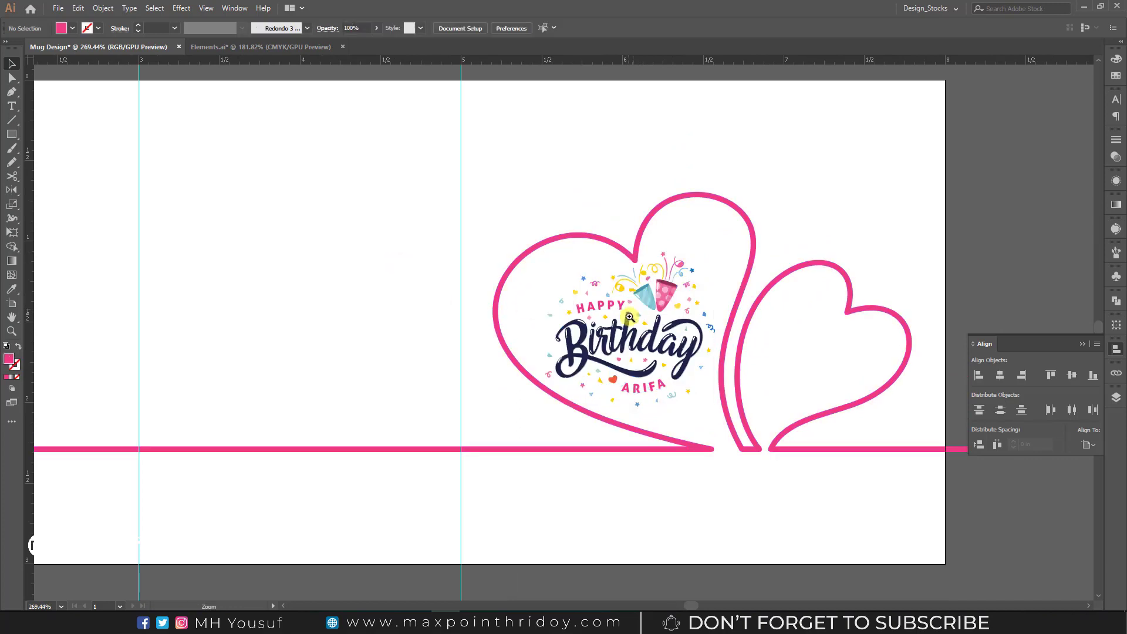
{"action": "scroll", "coordinate": [678, 331], "scroll_direction": "up", "scroll_amount": 1}
{"action": "scroll", "coordinate": [679, 331], "scroll_direction": "right", "scroll_amount": 2}
{"action": "scroll", "coordinate": [535, 277], "scroll_direction": "right", "scroll_amount": 3}
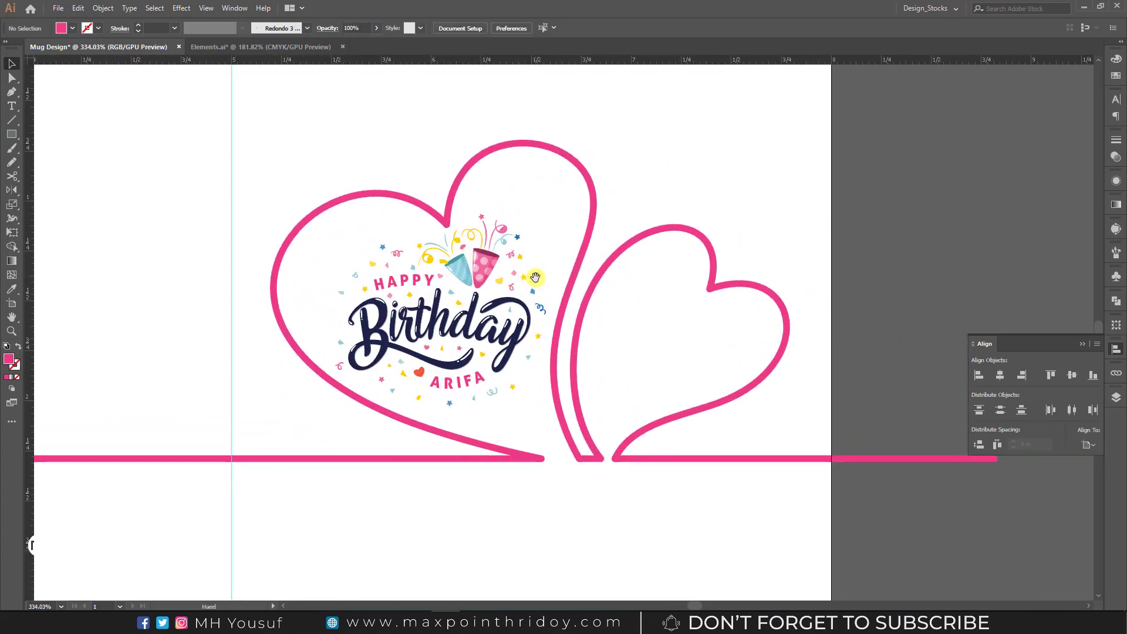
{"action": "left_click_drag", "start_coordinate": [660, 286], "coordinate": [734, 326]}
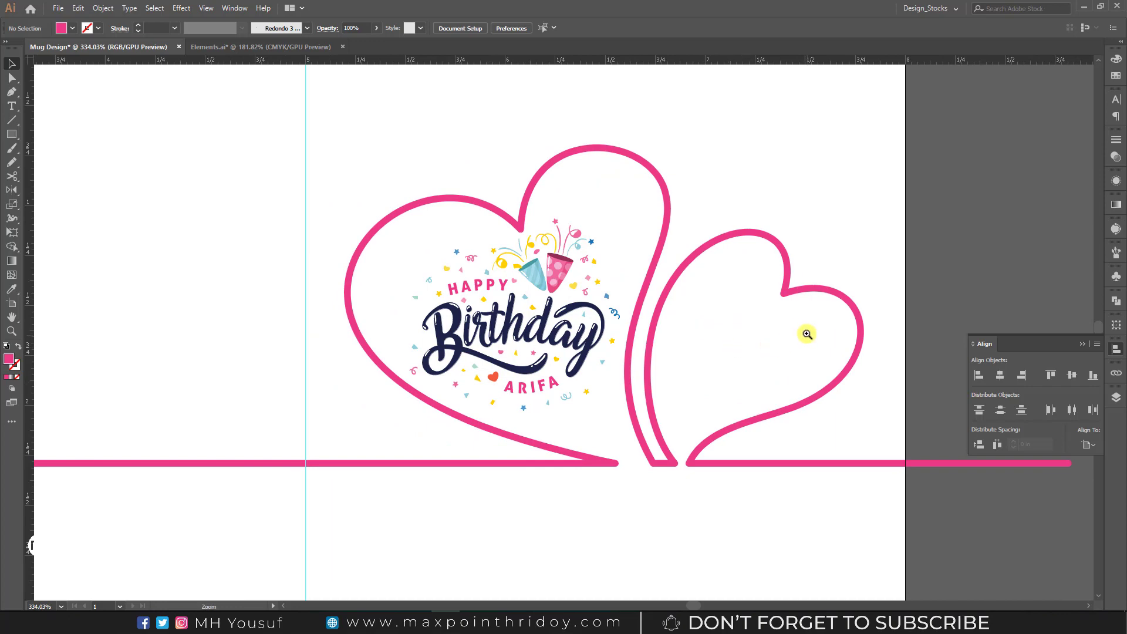
{"action": "scroll", "coordinate": [808, 334], "scroll_direction": "up", "scroll_amount": 1}
{"action": "scroll", "coordinate": [659, 396], "scroll_direction": "up", "scroll_amount": 1}
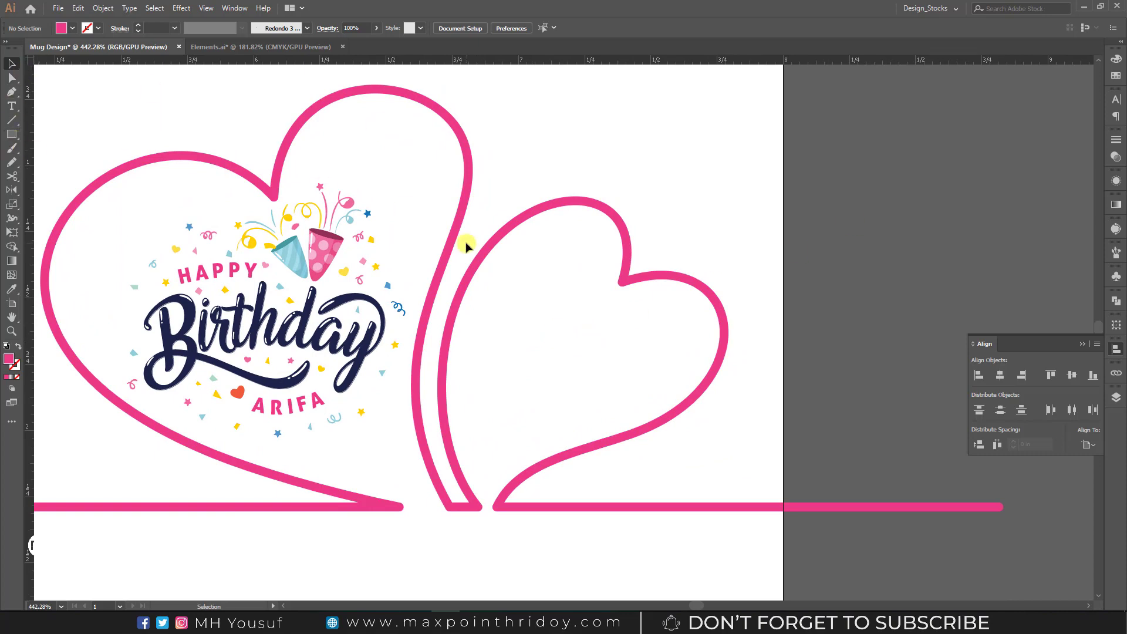
Step: With the Pen Tool, trace the small heart's right side from its bottom point to the top notch
{"action": "left_click", "coordinate": [12, 94]}
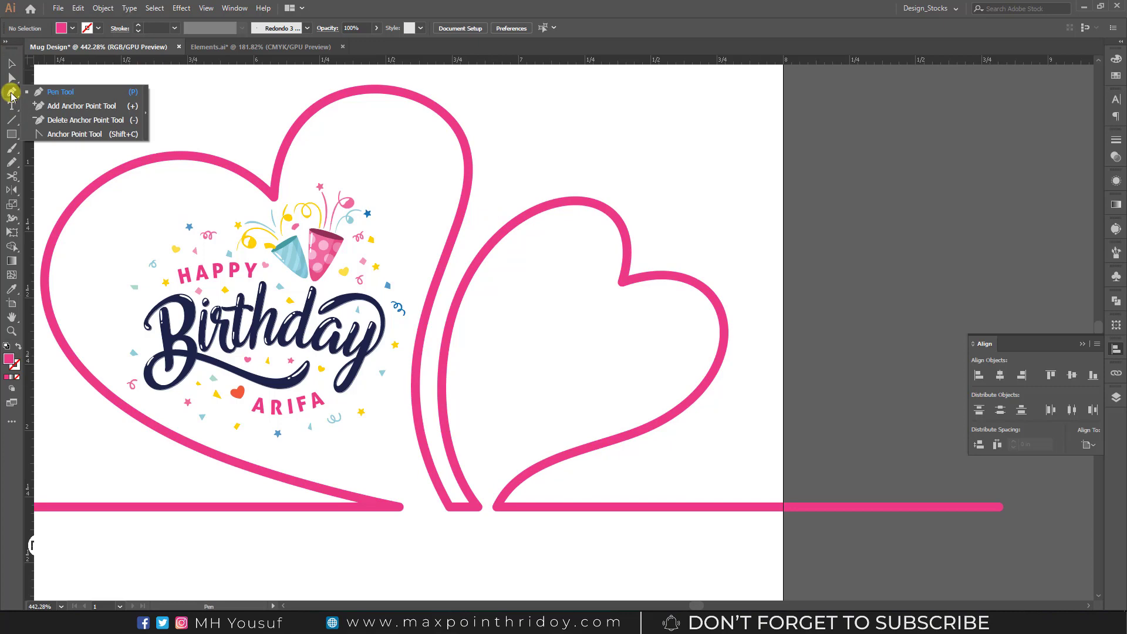
{"action": "left_click", "coordinate": [59, 94]}
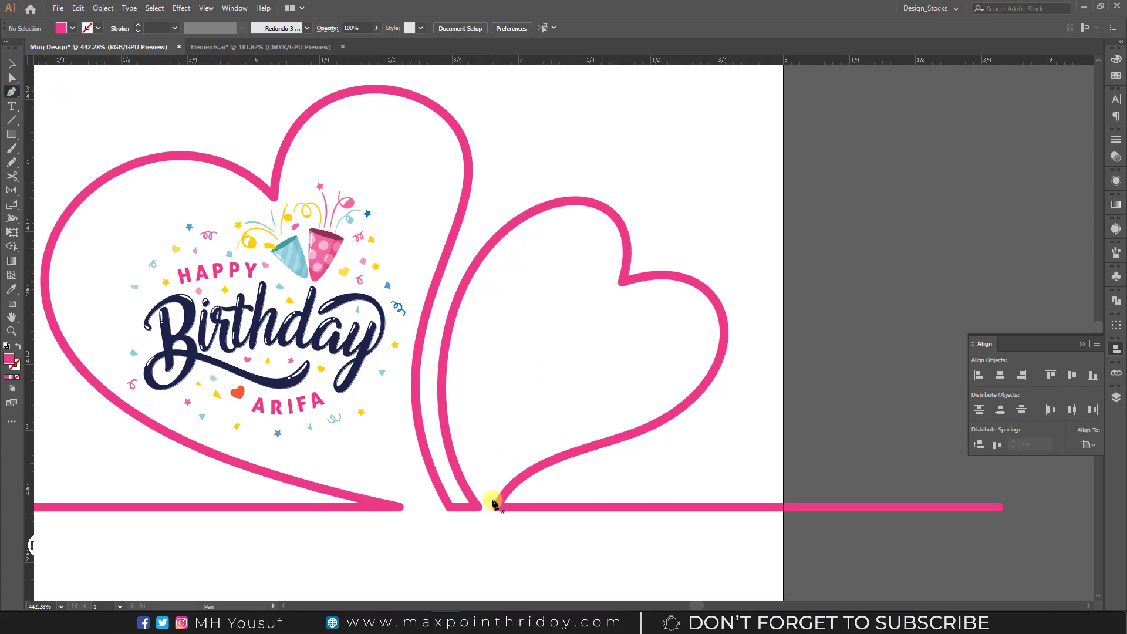
{"action": "scroll", "coordinate": [582, 497], "scroll_direction": "up", "scroll_amount": 1}
{"action": "scroll", "coordinate": [619, 503], "scroll_direction": "up", "scroll_amount": 2}
{"action": "scroll", "coordinate": [663, 364], "scroll_direction": "up", "scroll_amount": 1}
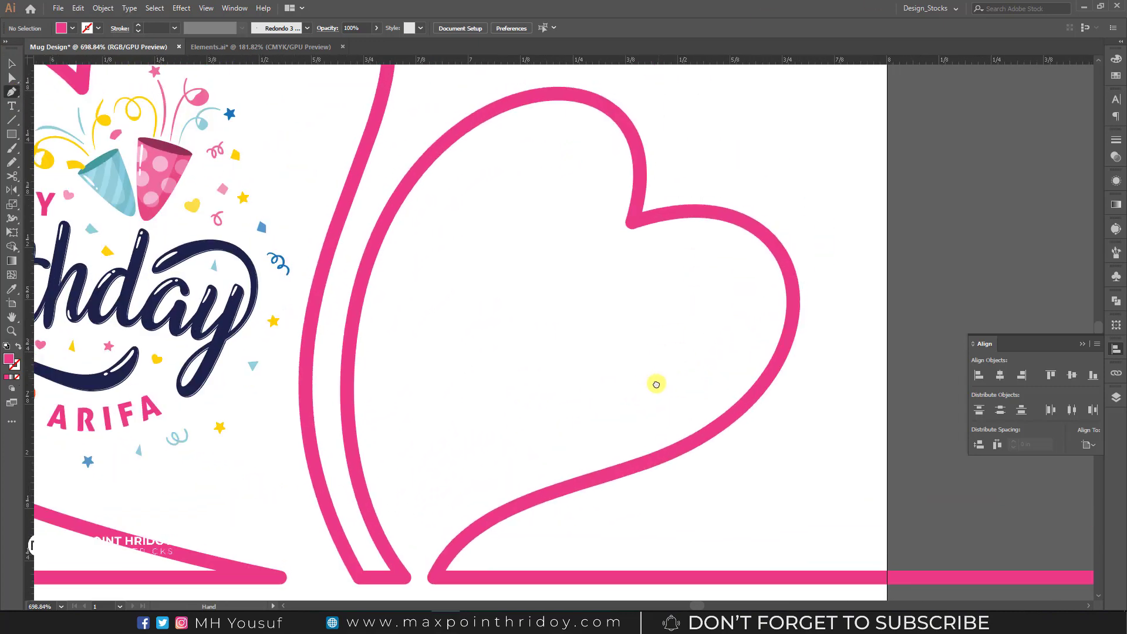
{"action": "left_click", "coordinate": [442, 580]}
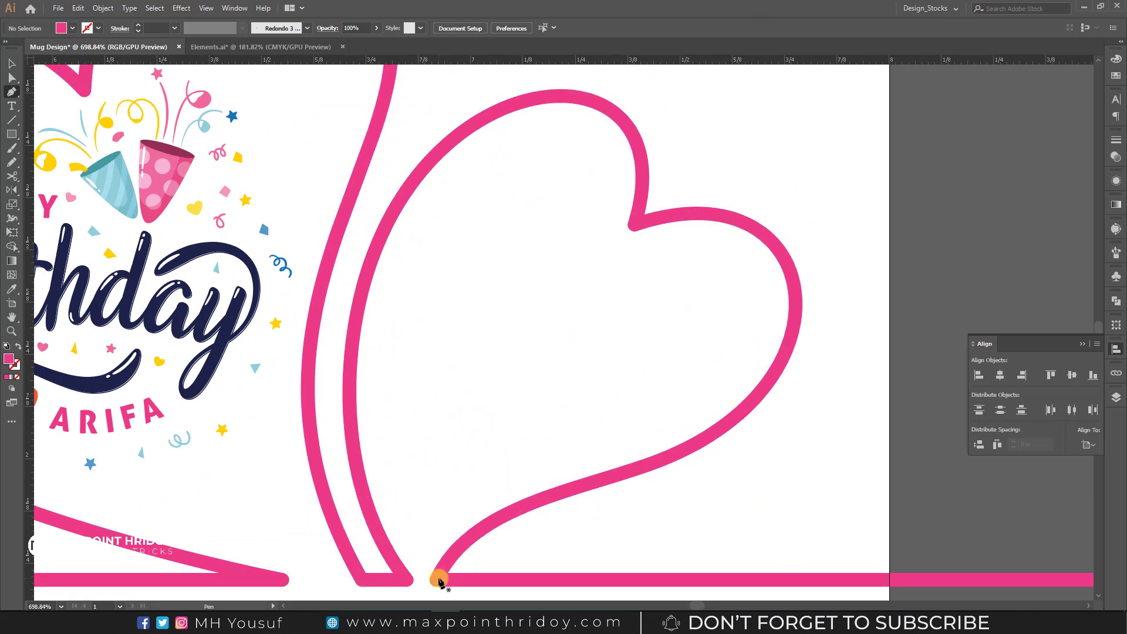
{"action": "left_click_drag", "start_coordinate": [440, 581], "coordinate": [539, 502]}
{"action": "left_click_drag", "start_coordinate": [622, 466], "coordinate": [709, 467]}
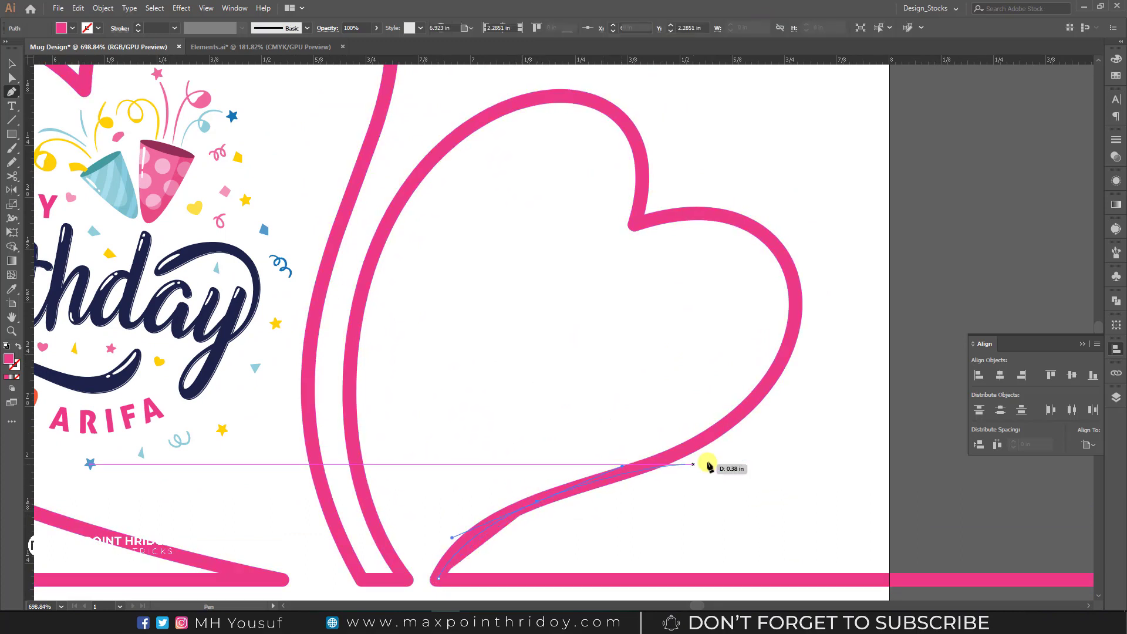
{"action": "left_click", "coordinate": [730, 421]}
{"action": "left_click", "coordinate": [774, 380]}
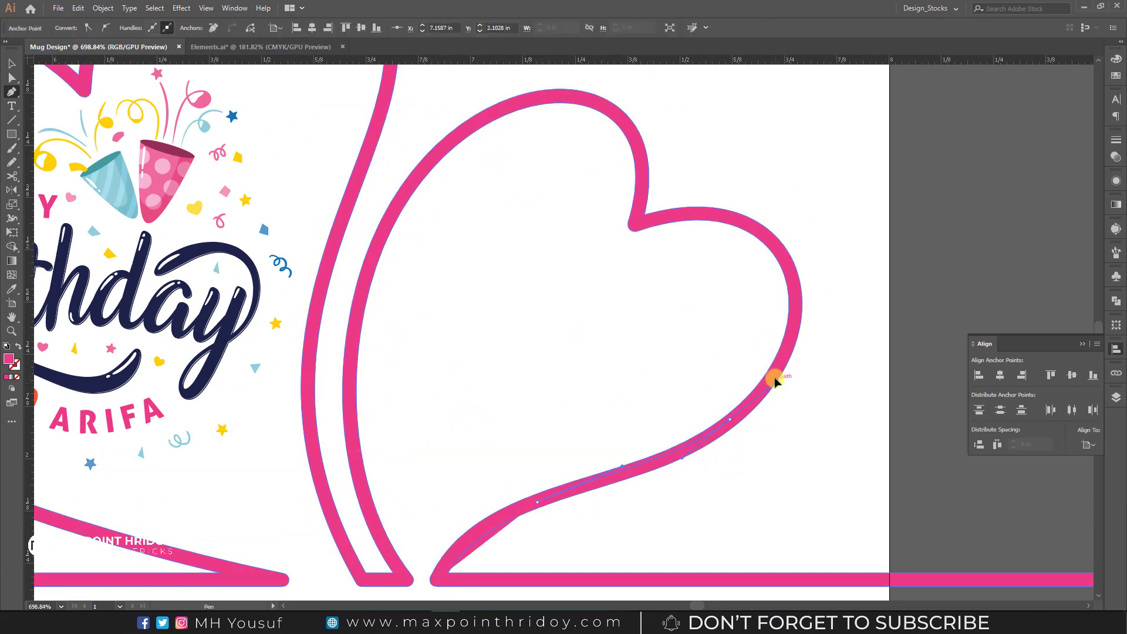
{"action": "left_click", "coordinate": [795, 338]}
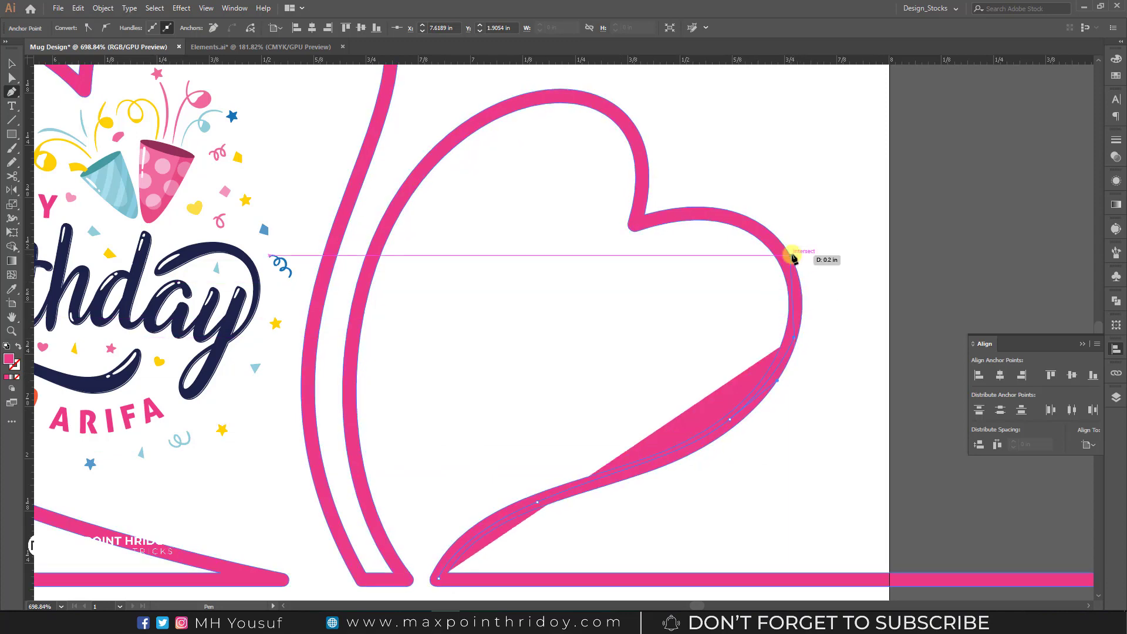
{"action": "left_click", "coordinate": [795, 286]}
{"action": "left_click", "coordinate": [769, 239]}
{"action": "left_click", "coordinate": [729, 224]}
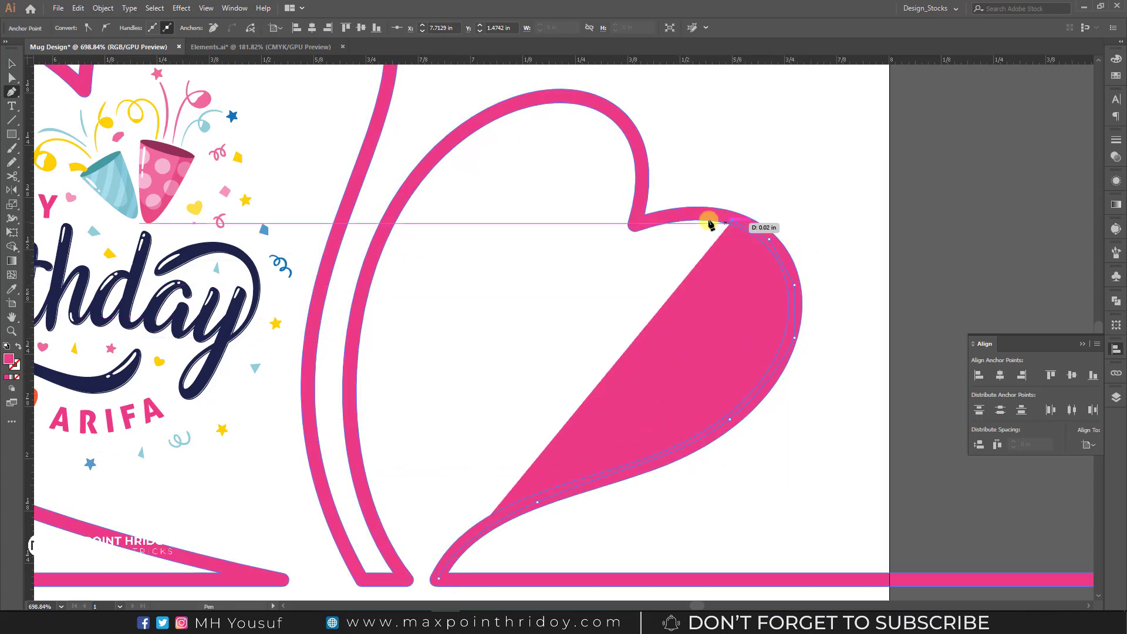
{"action": "left_click", "coordinate": [672, 218]}
{"action": "left_click", "coordinate": [633, 225]}
{"action": "left_click", "coordinate": [643, 174]}
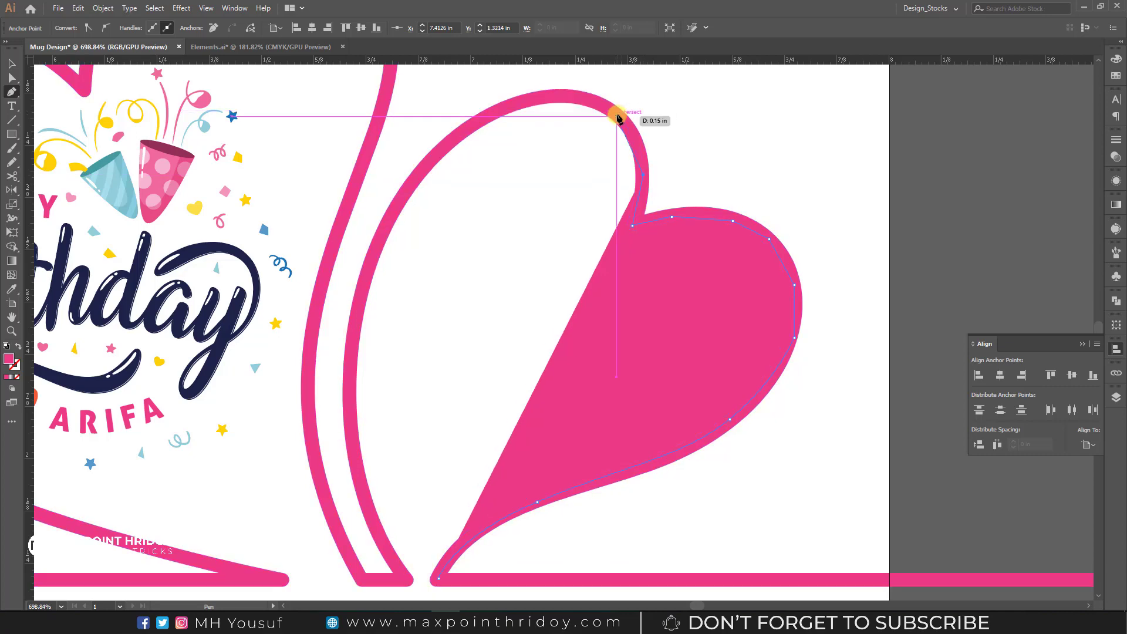
Step: Trace the heart's top-left curve and left edge, closing the solid pink heart path
{"action": "left_click", "coordinate": [616, 116]}
{"action": "left_click", "coordinate": [577, 100]}
{"action": "left_click", "coordinate": [527, 103]}
{"action": "left_click", "coordinate": [488, 117]}
{"action": "left_click", "coordinate": [426, 164]}
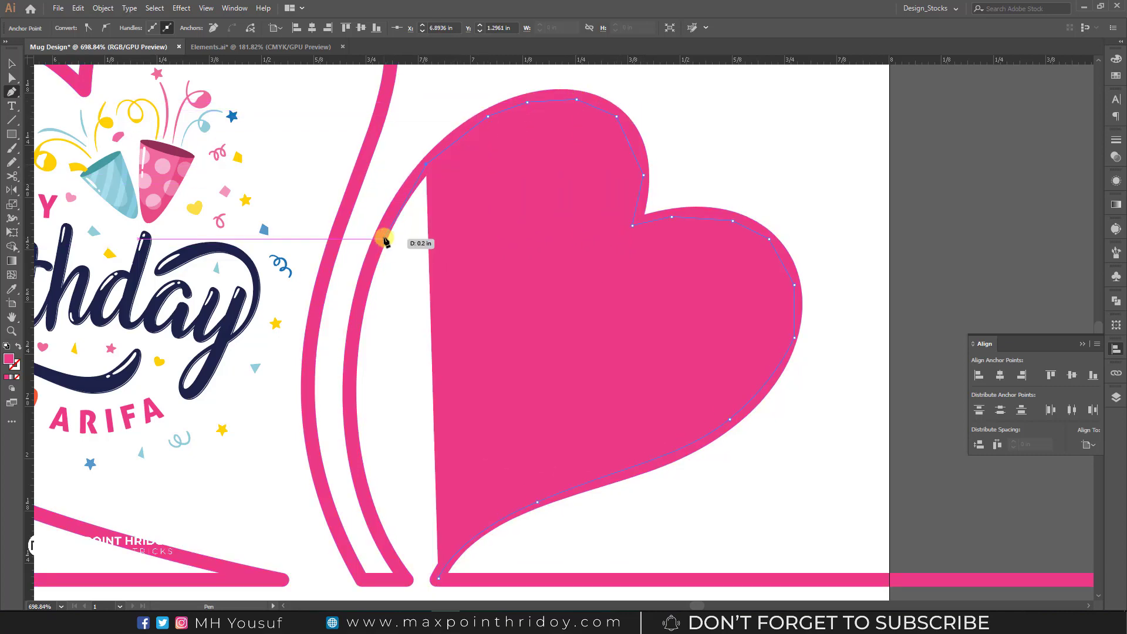
{"action": "left_click", "coordinate": [381, 233]}
{"action": "left_click", "coordinate": [357, 309]}
{"action": "left_click", "coordinate": [351, 361]}
{"action": "left_click", "coordinate": [354, 436]}
{"action": "left_click", "coordinate": [358, 484]}
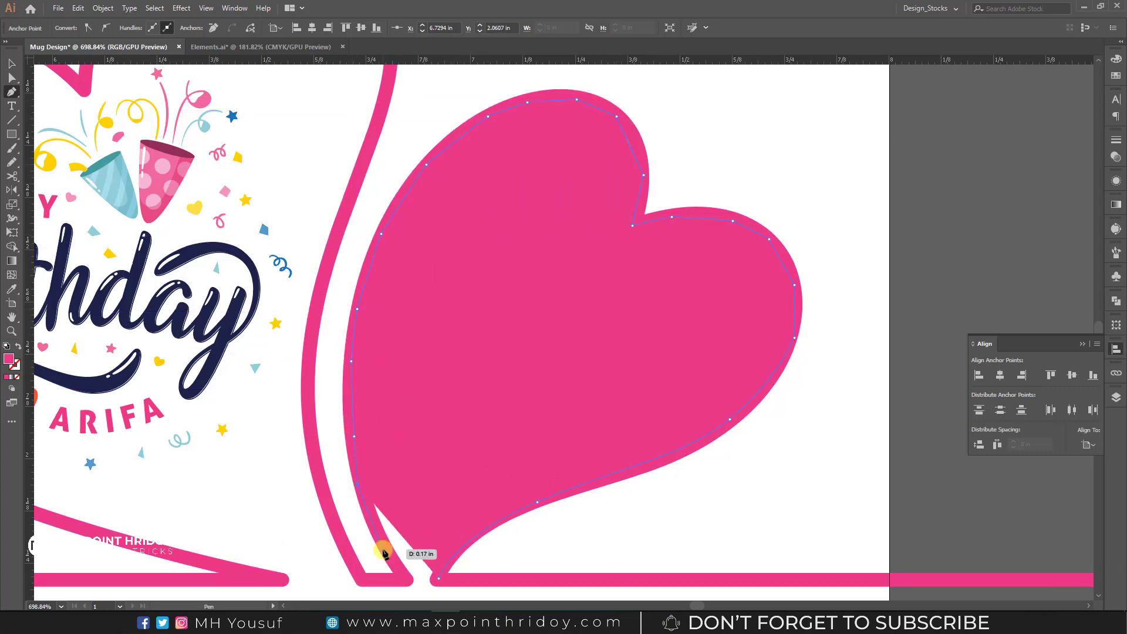
{"action": "left_click", "coordinate": [382, 551]}
{"action": "left_click", "coordinate": [404, 578]}
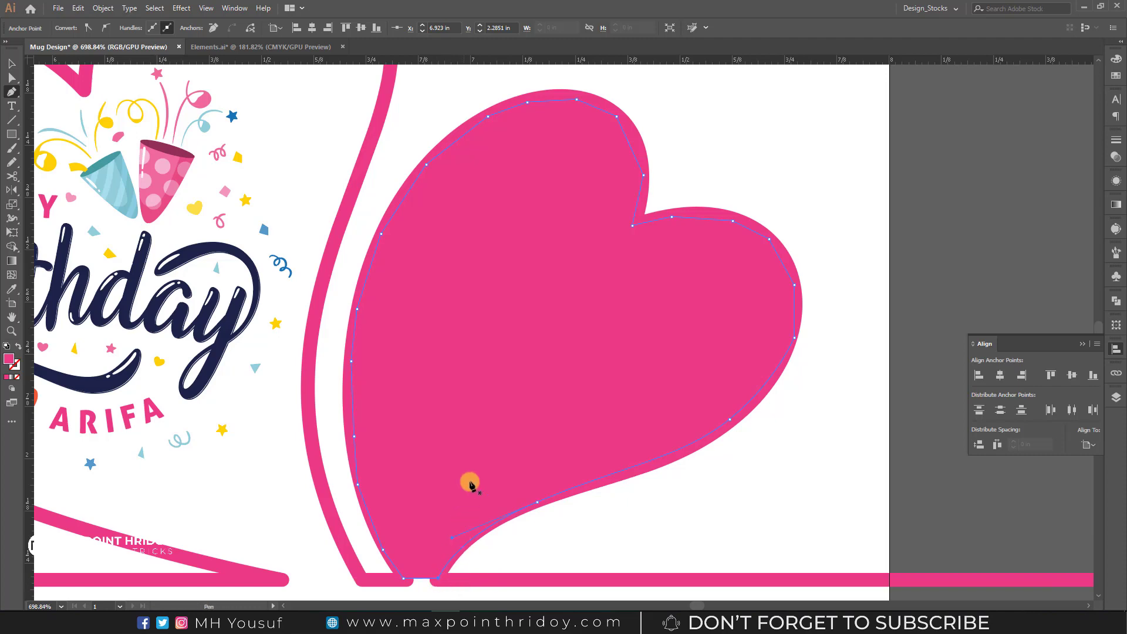
{"action": "scroll", "coordinate": [470, 485], "scroll_direction": "down", "scroll_amount": 2}
{"action": "scroll", "coordinate": [478, 397], "scroll_direction": "down", "scroll_amount": 2}
{"action": "scroll", "coordinate": [516, 320], "scroll_direction": "down", "scroll_amount": 2}
{"action": "key", "text": "v"}
{"action": "left_click_drag", "start_coordinate": [533, 289], "coordinate": [689, 281]}
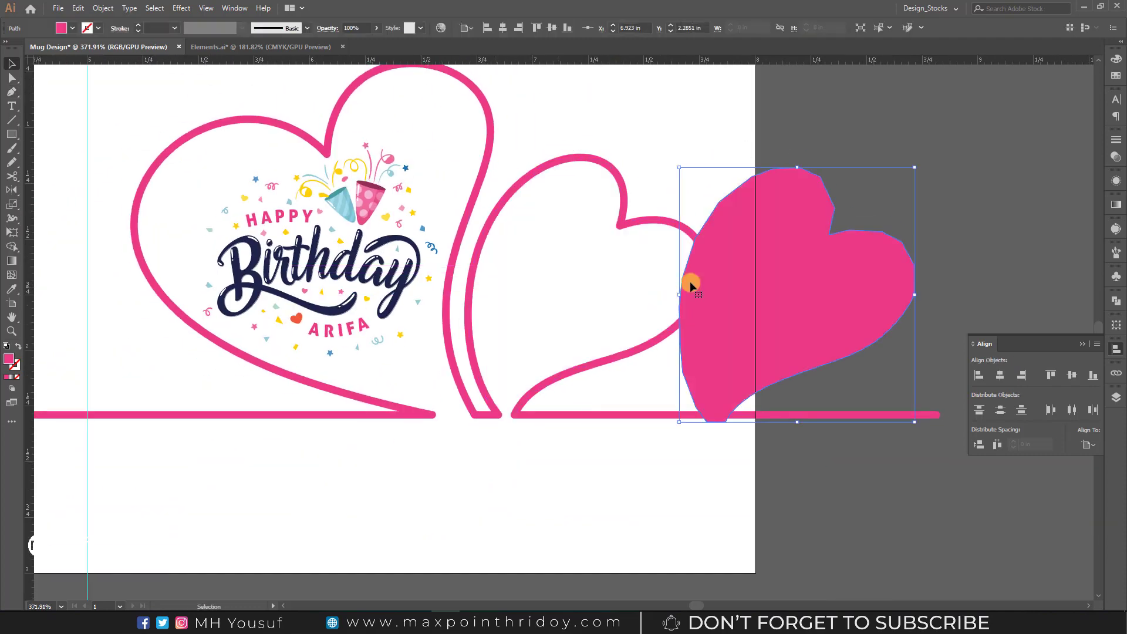
{"action": "key", "text": "ctrl+z"}
{"action": "left_click", "coordinate": [799, 225]}
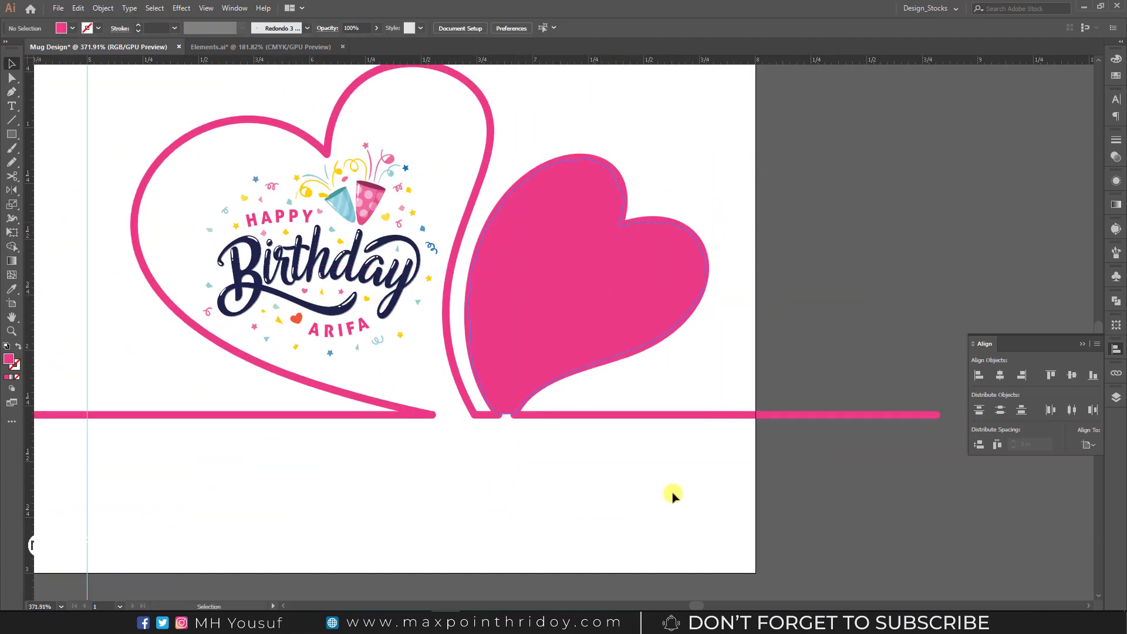
Step: Place the portrait photo from the Desktop over the small heart, tilted slightly clockwise
{"action": "left_click", "coordinate": [59, 9]}
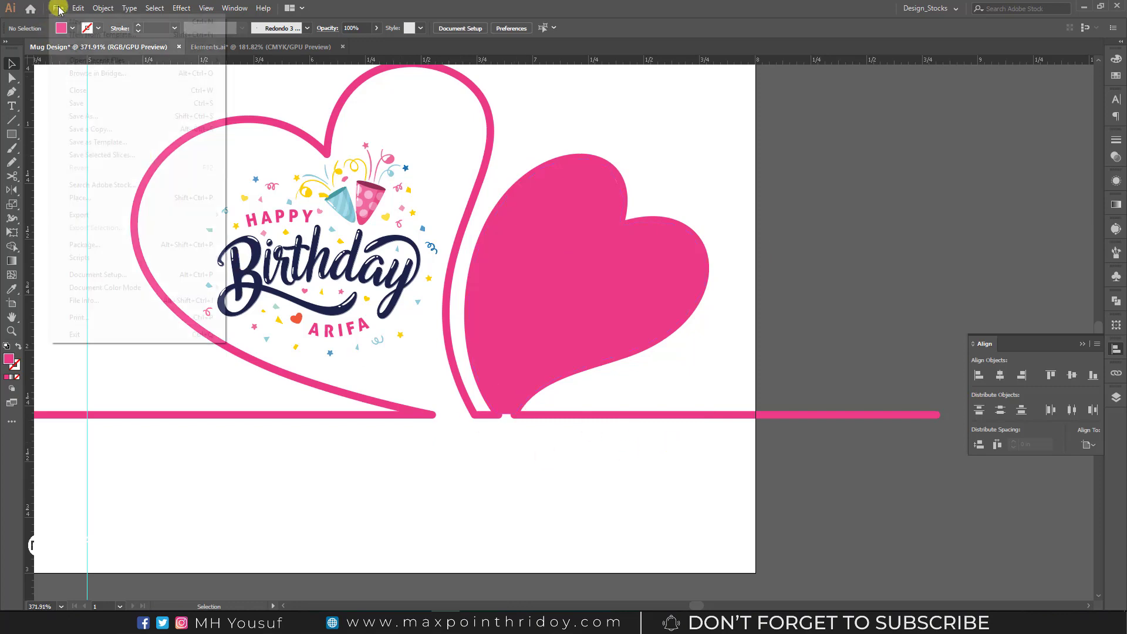
{"action": "left_click", "coordinate": [91, 200]}
{"action": "left_click", "coordinate": [58, 87]}
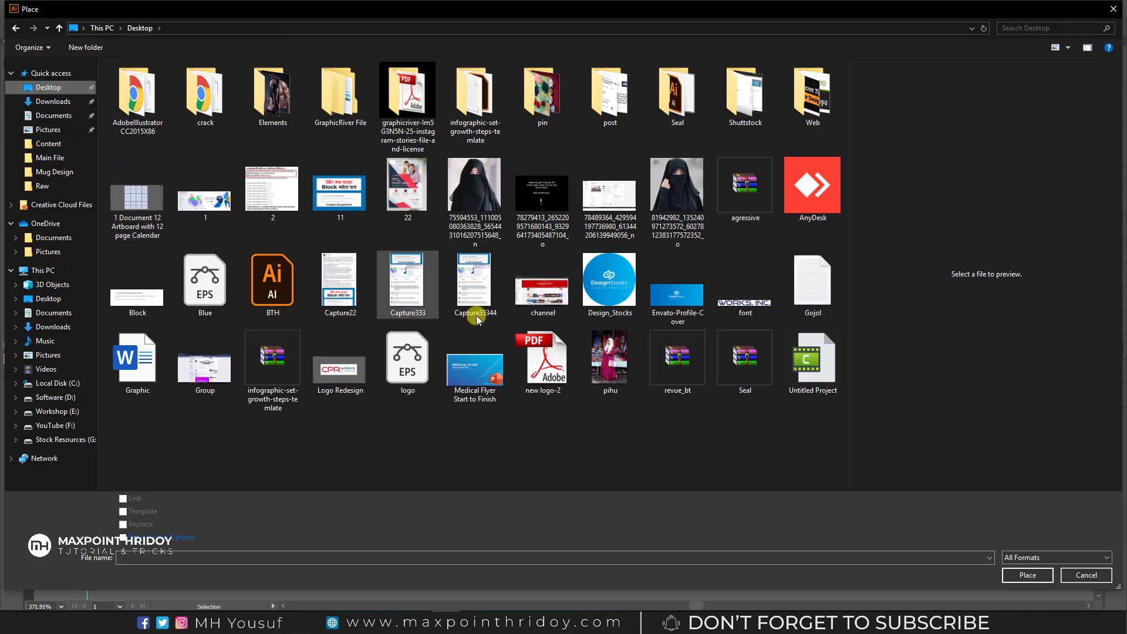
{"action": "left_click", "coordinate": [678, 186]}
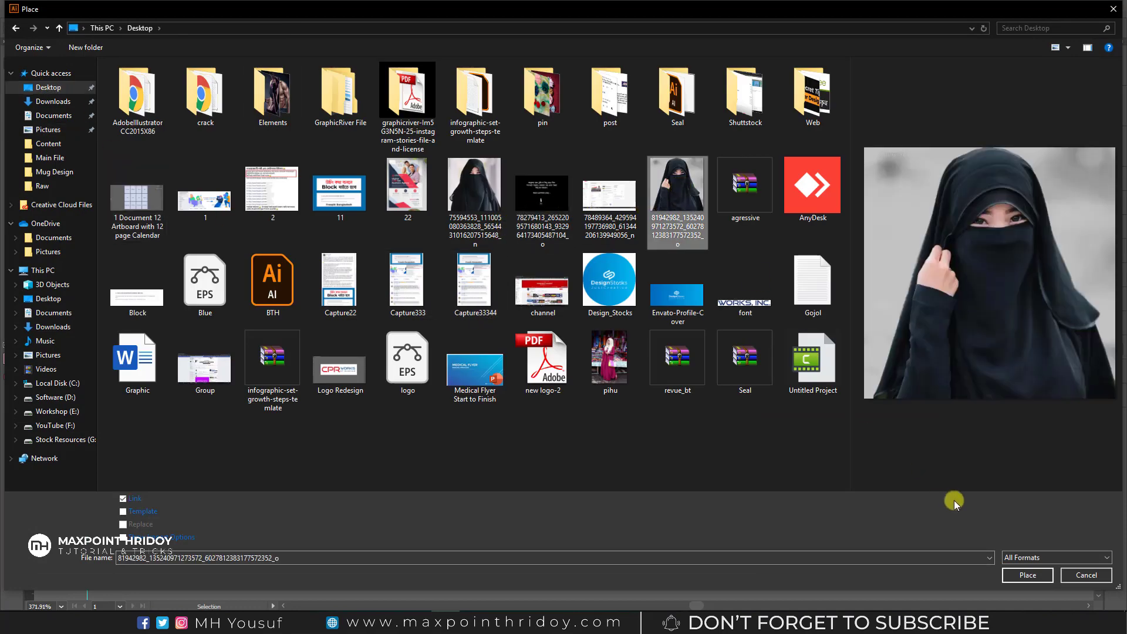
{"action": "left_click", "coordinate": [133, 504]}
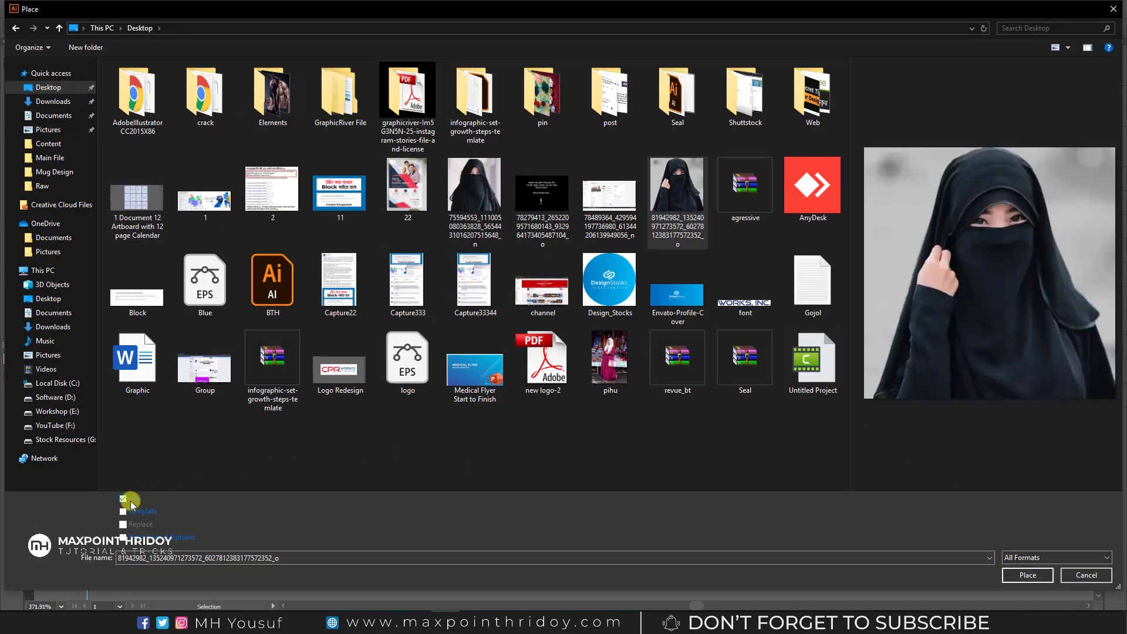
{"action": "left_click", "coordinate": [1044, 578]}
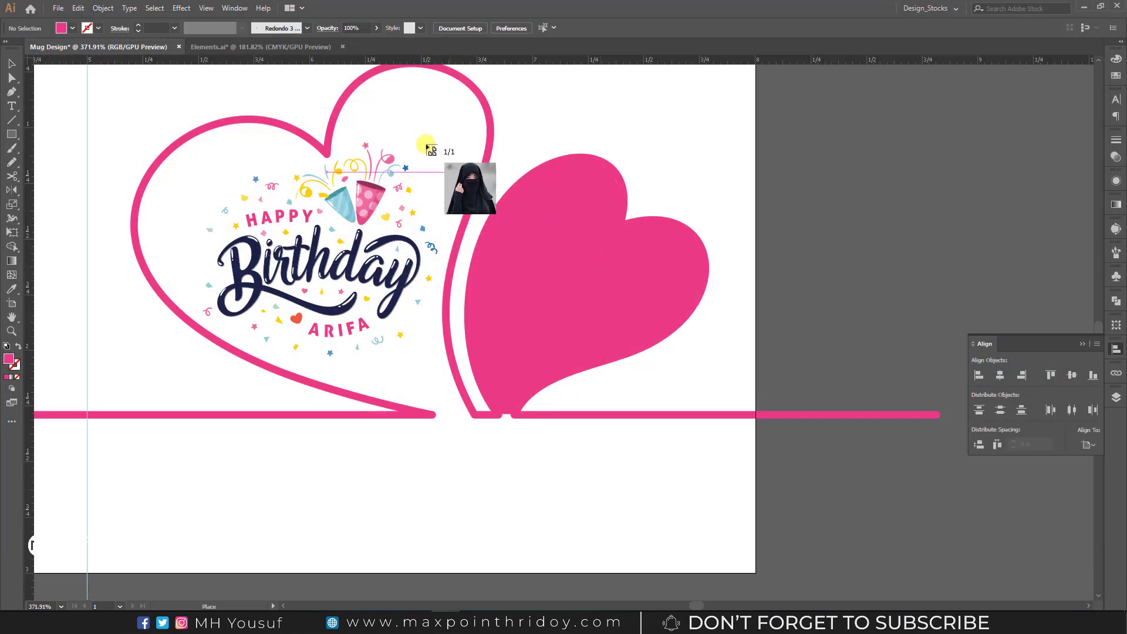
{"action": "left_click_drag", "start_coordinate": [413, 123], "coordinate": [773, 458]}
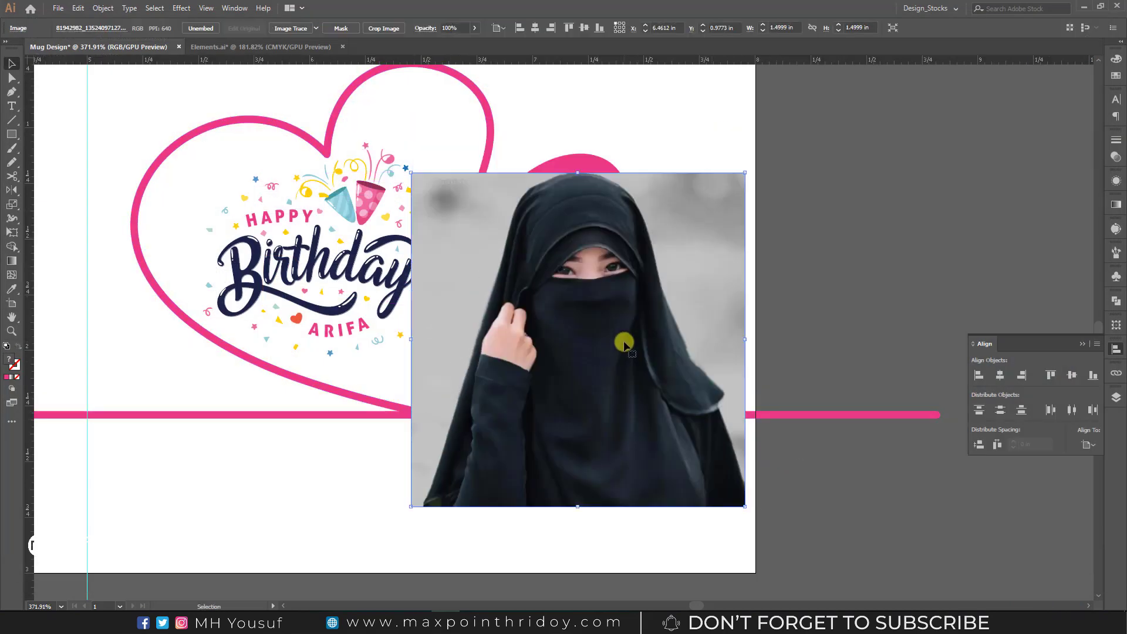
{"action": "left_click_drag", "start_coordinate": [629, 315], "coordinate": [626, 336]}
{"action": "left_click_drag", "start_coordinate": [744, 139], "coordinate": [756, 164]}
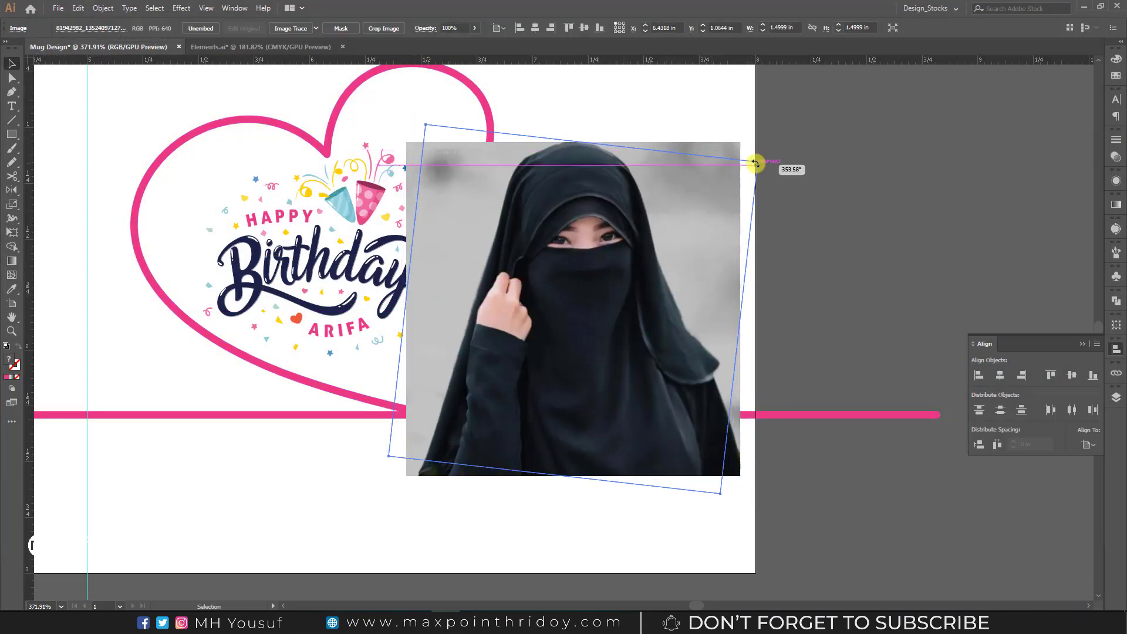
{"action": "mouse_move", "coordinate": [581, 233]}
{"action": "left_mouse_down"}
{"action": "mouse_move", "coordinate": [591, 248]}
{"action": "mouse_move", "coordinate": [640, 210]}
{"action": "left_mouse_up"}
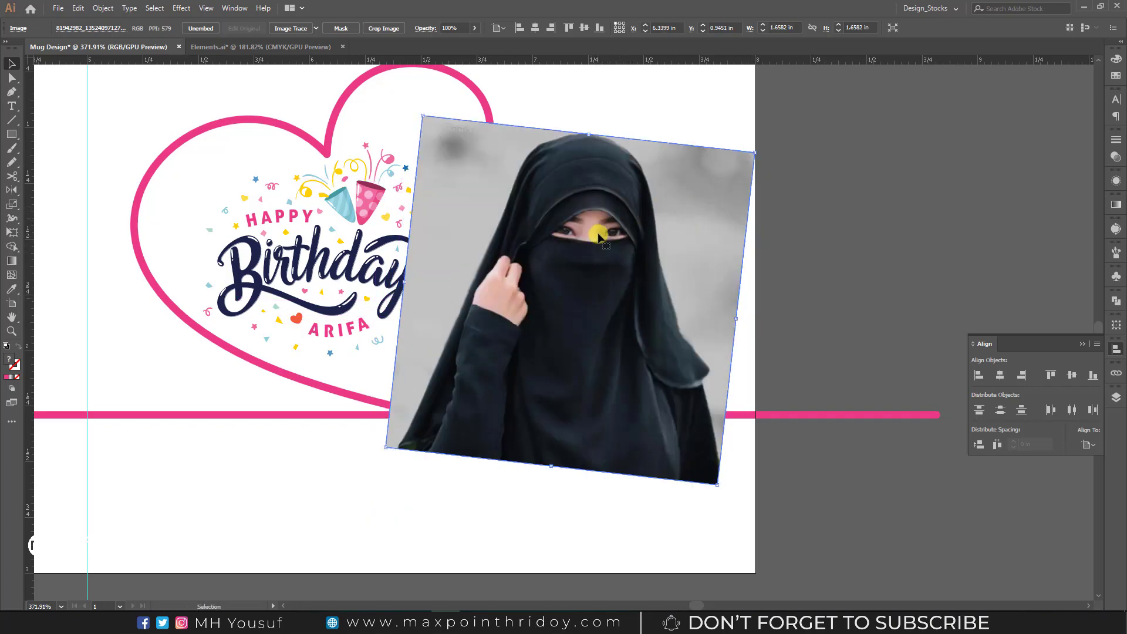
Step: Send the photo behind the pink heart and make a clipping mask from both
{"action": "right_click", "coordinate": [618, 192]}
{"action": "mouse_move", "coordinate": [650, 287]}
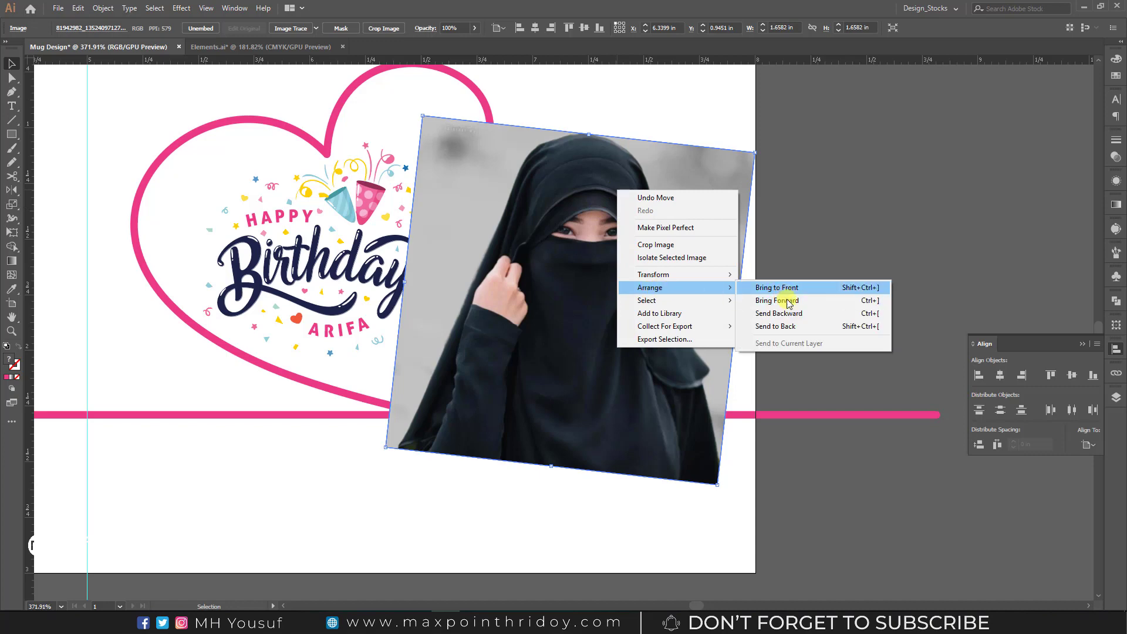
{"action": "left_click", "coordinate": [778, 326]}
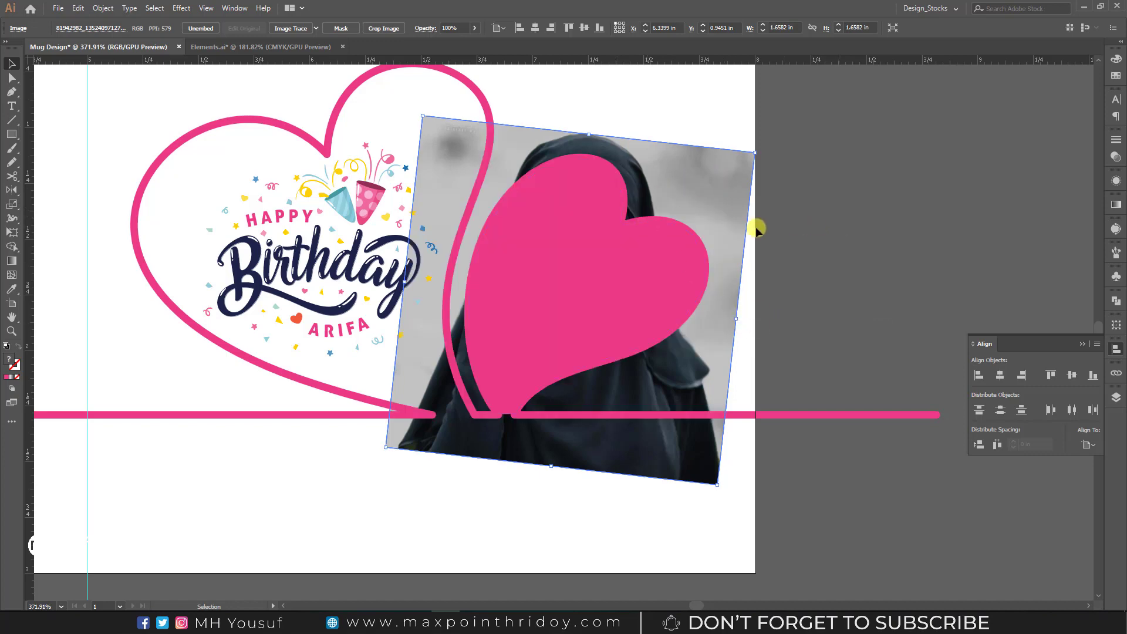
{"action": "left_click", "coordinate": [757, 229]}
{"action": "left_click", "coordinate": [533, 211]}
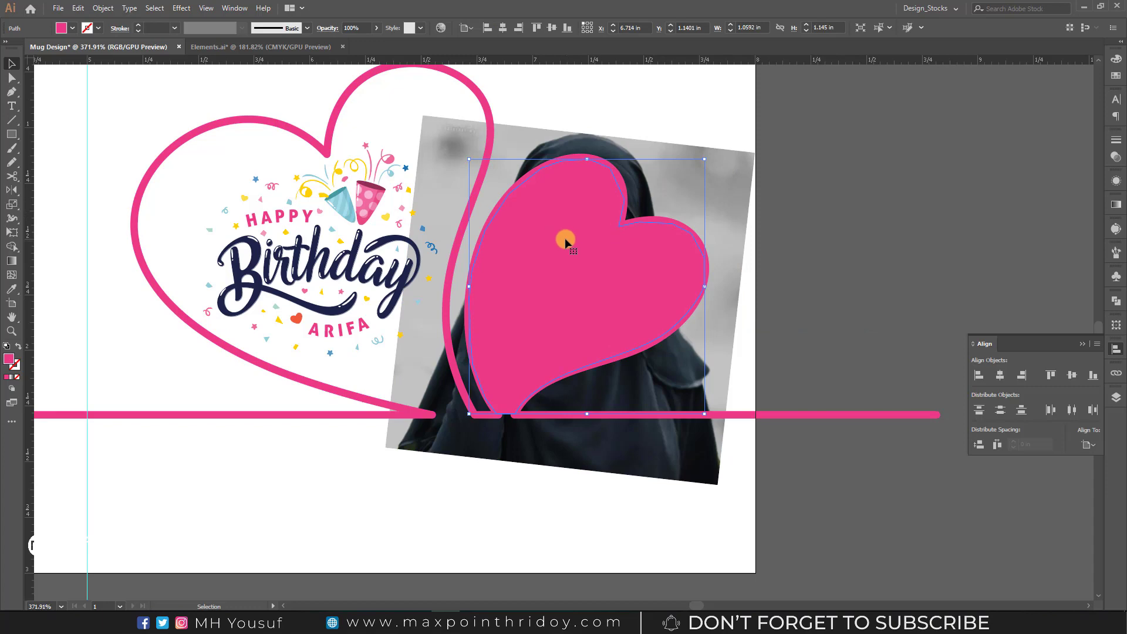
{"action": "left_click", "coordinate": [728, 180], "text": "shift"}
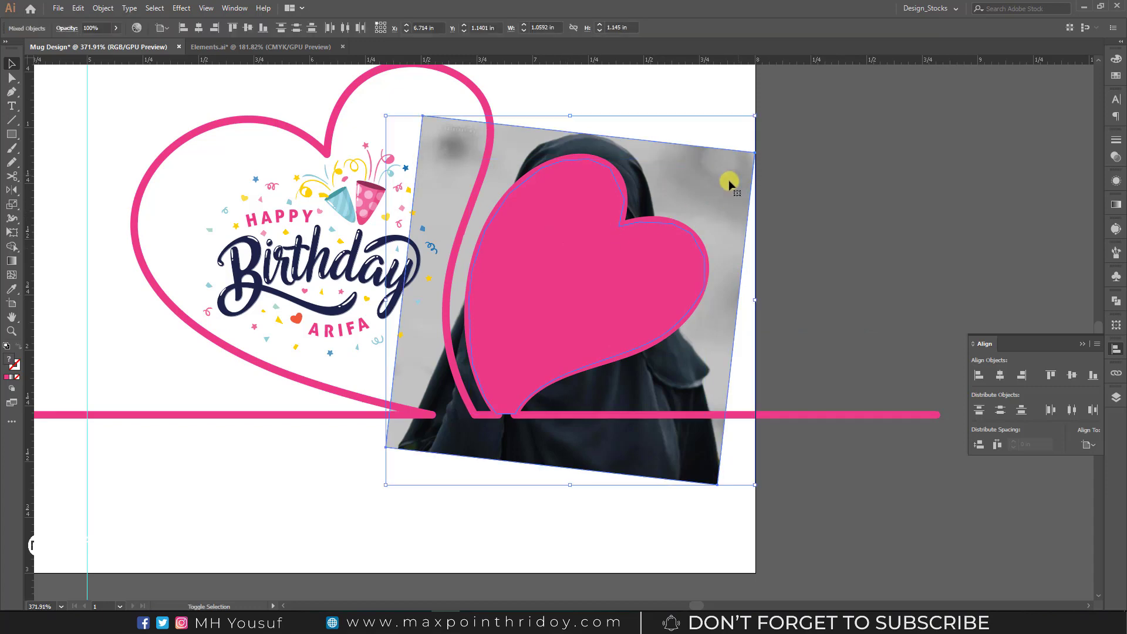
{"action": "left_click_drag", "start_coordinate": [728, 180], "coordinate": [940, 196]}
{"action": "key", "text": "ctrl+z"}
{"action": "right_click", "coordinate": [702, 188]}
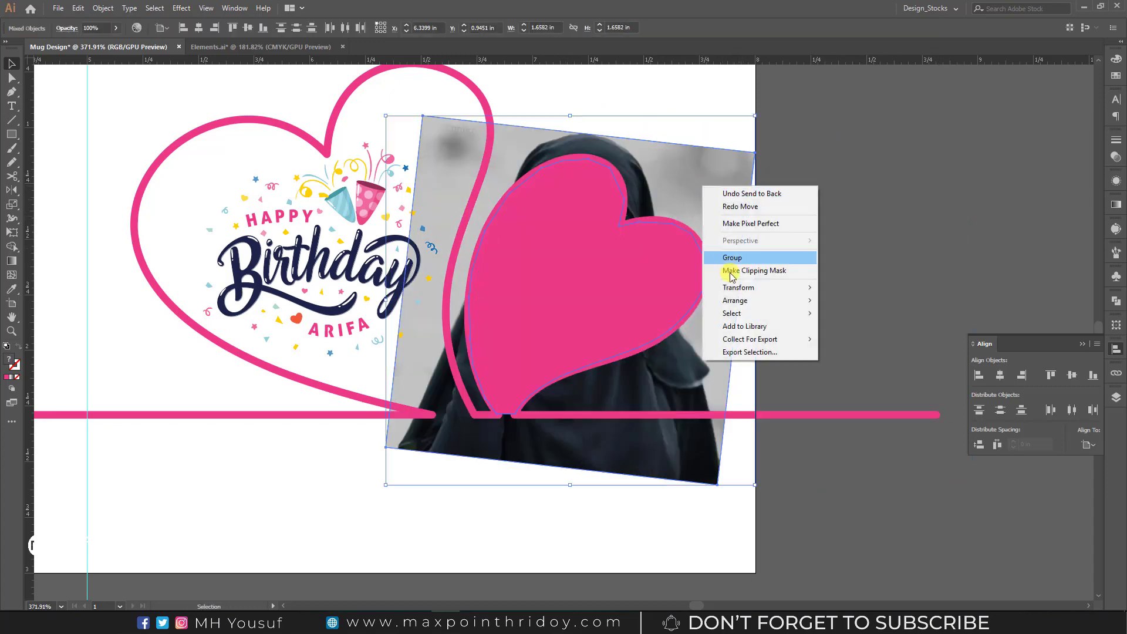
{"action": "left_click", "coordinate": [798, 272]}
{"action": "key", "text": "ctrl+shift+a"}
Step: Send the heart-clipped photo to the back, behind the pink heart outline
{"action": "key", "text": "a"}
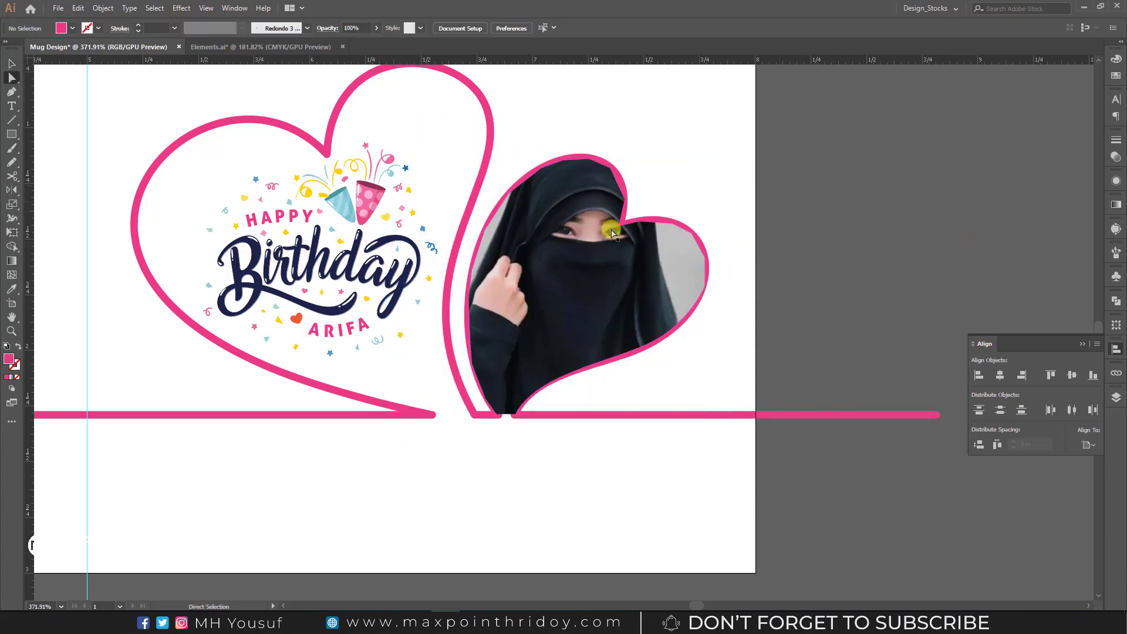
{"action": "key", "text": "v"}
{"action": "left_click", "coordinate": [605, 254]}
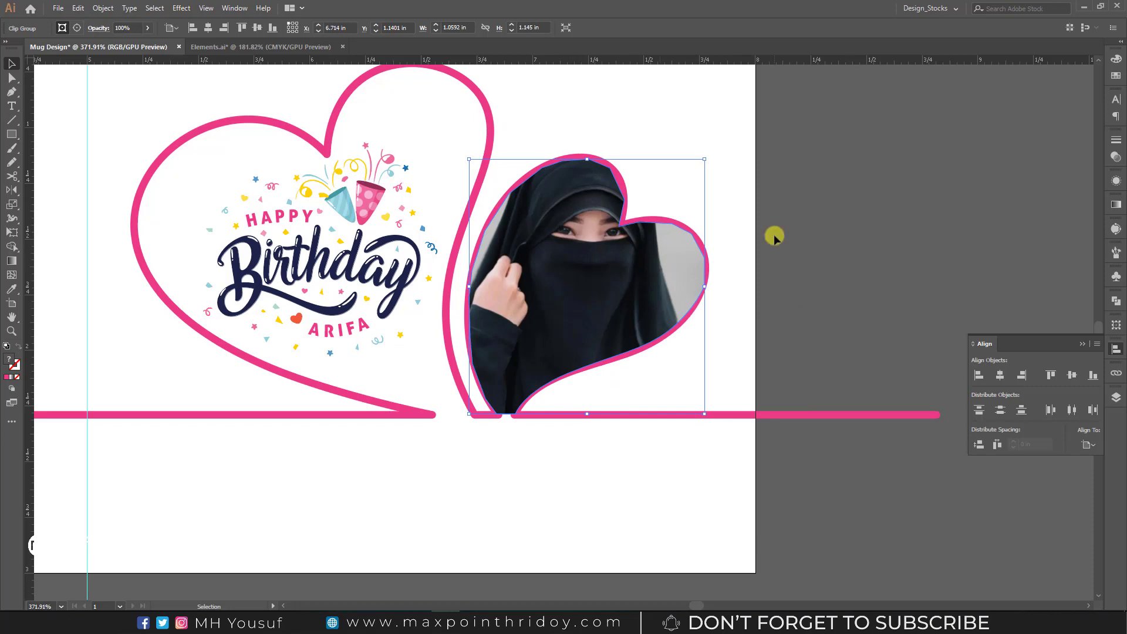
{"action": "left_click", "coordinate": [845, 206]}
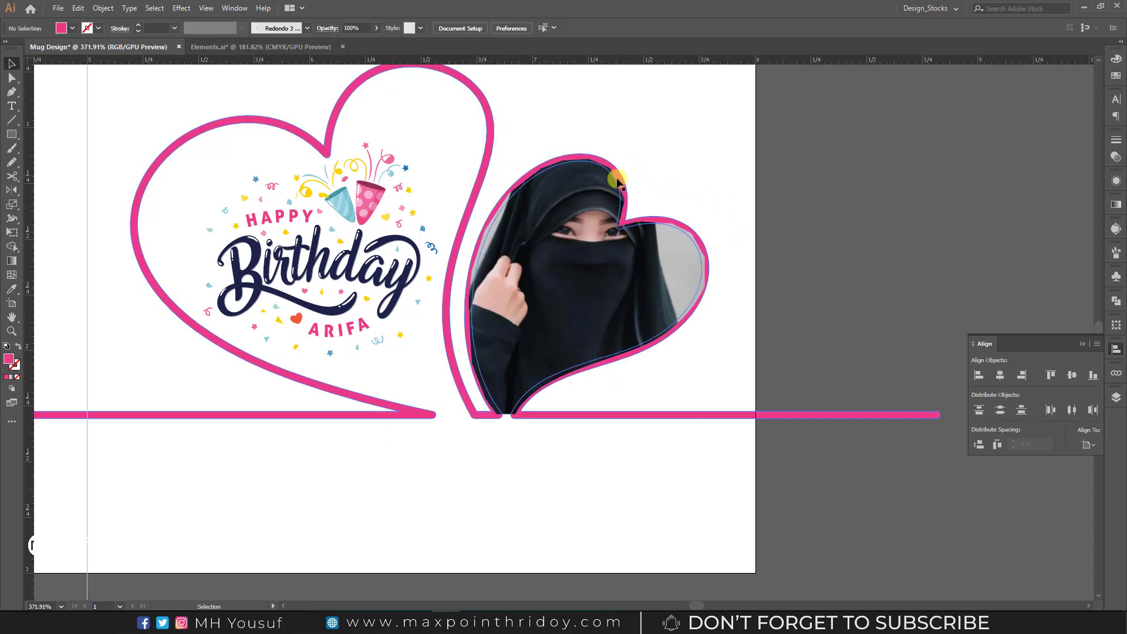
{"action": "scroll", "coordinate": [618, 182], "scroll_direction": "up", "scroll_amount": 3}
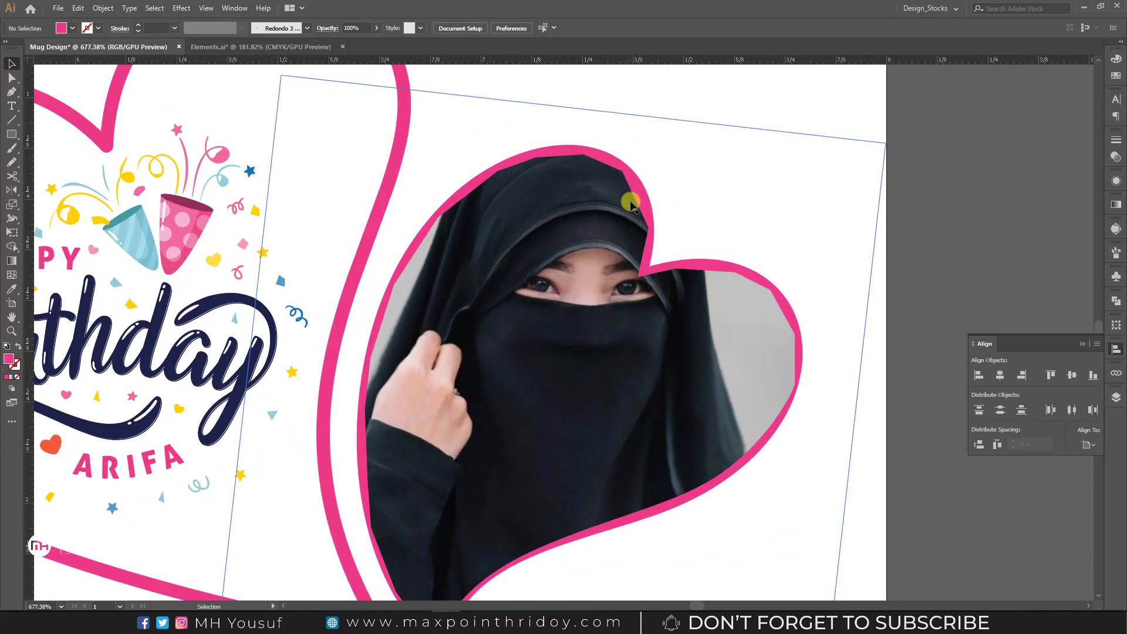
{"action": "left_click", "coordinate": [577, 205]}
{"action": "right_click", "coordinate": [578, 205]}
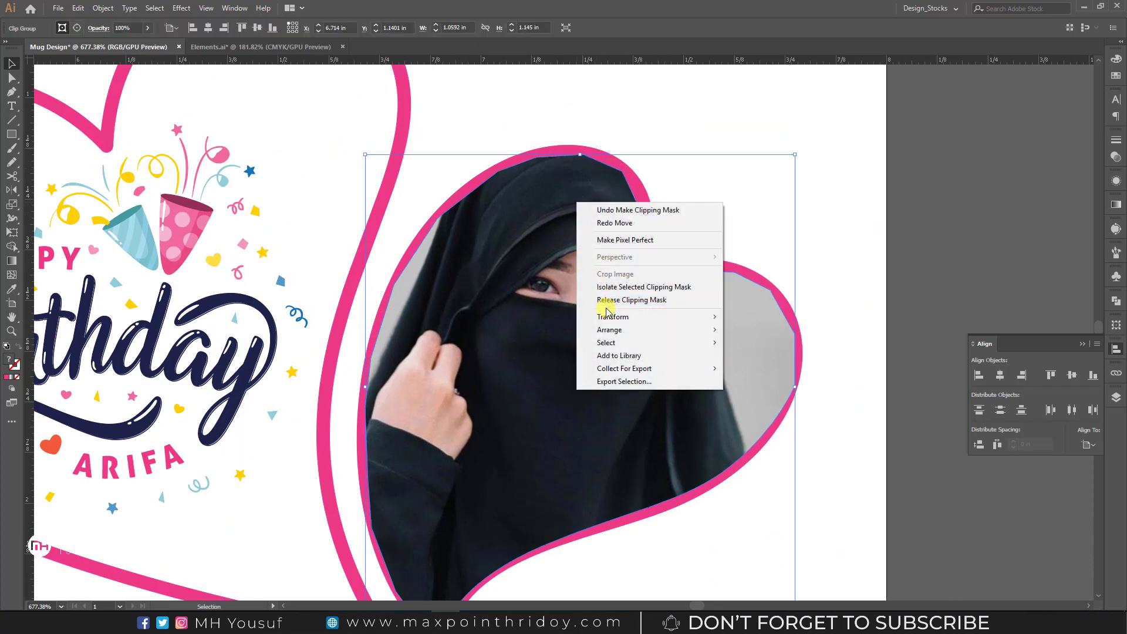
{"action": "mouse_move", "coordinate": [610, 329]}
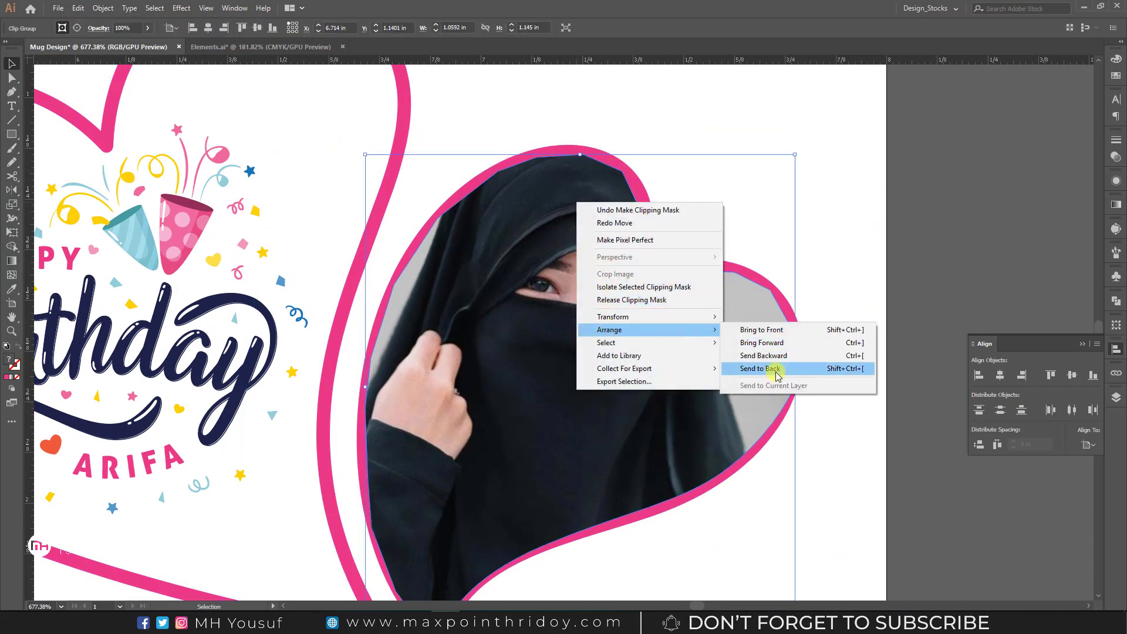
{"action": "left_click", "coordinate": [790, 368]}
{"action": "left_click", "coordinate": [855, 311]}
Step: Shrink, rotate and nudge the photo inside its heart frame to centre the face
{"action": "left_click", "coordinate": [577, 287]}
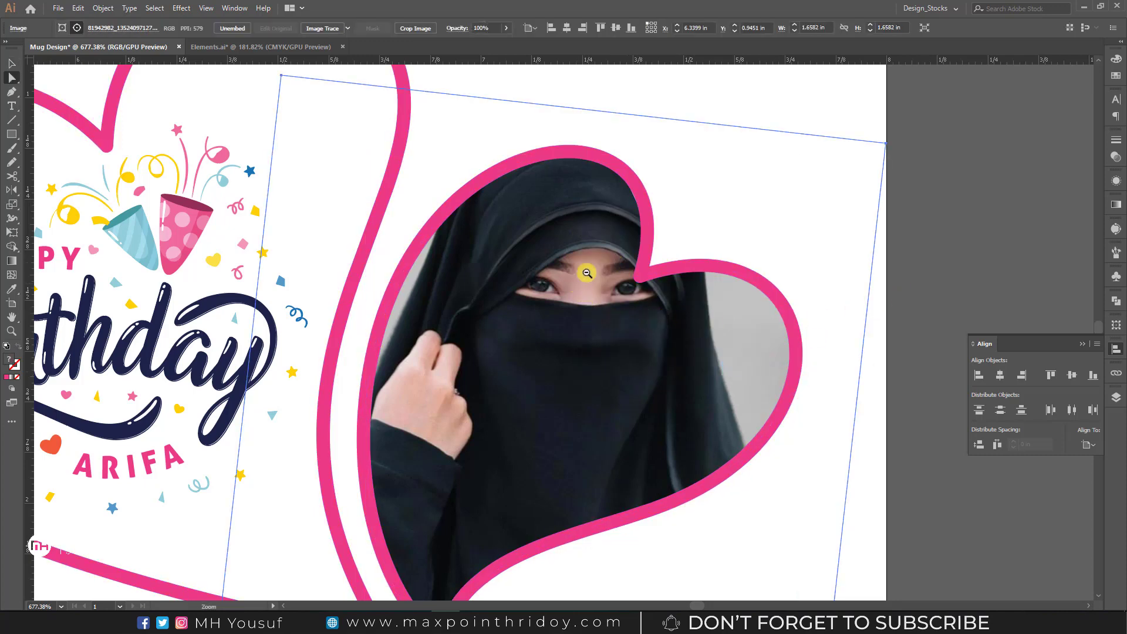
{"action": "scroll", "coordinate": [574, 237], "scroll_direction": "down", "scroll_amount": 2}
{"action": "left_click_drag", "start_coordinate": [593, 175], "coordinate": [593, 186]}
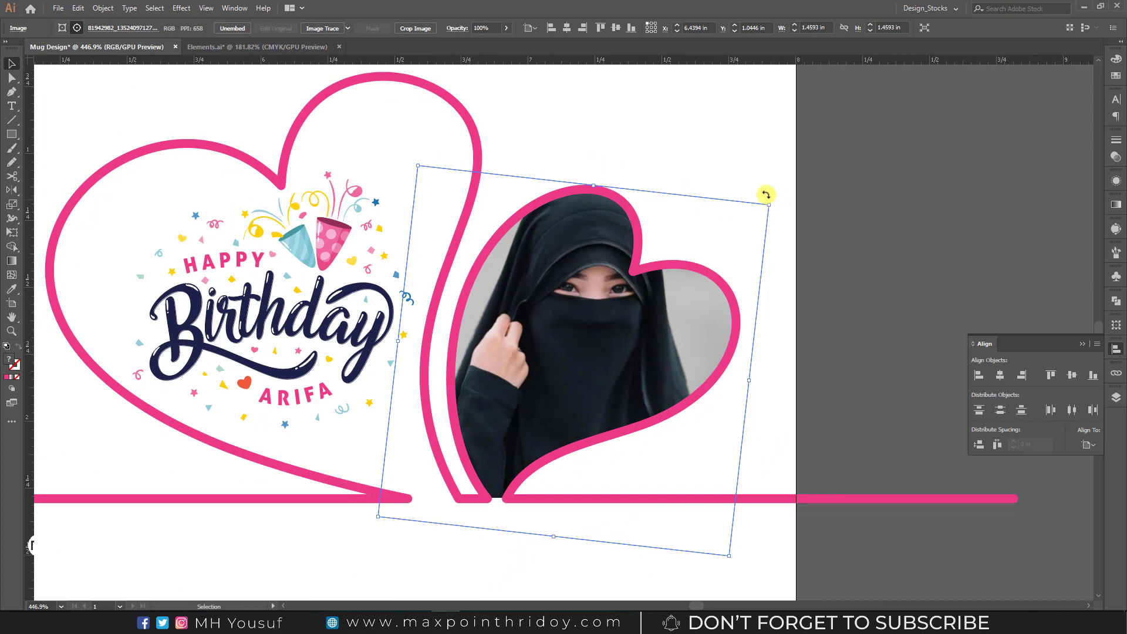
{"action": "left_click_drag", "start_coordinate": [767, 194], "coordinate": [756, 186]}
{"action": "left_click_drag", "start_coordinate": [591, 347], "coordinate": [574, 358]}
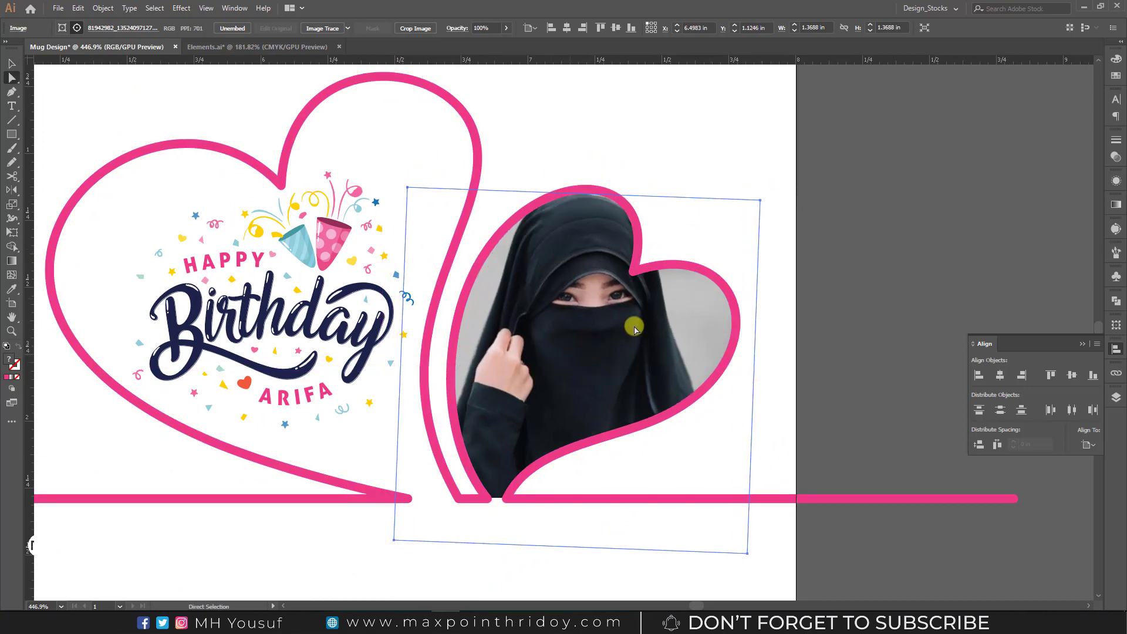
{"action": "left_click_drag", "start_coordinate": [760, 194], "coordinate": [762, 201]}
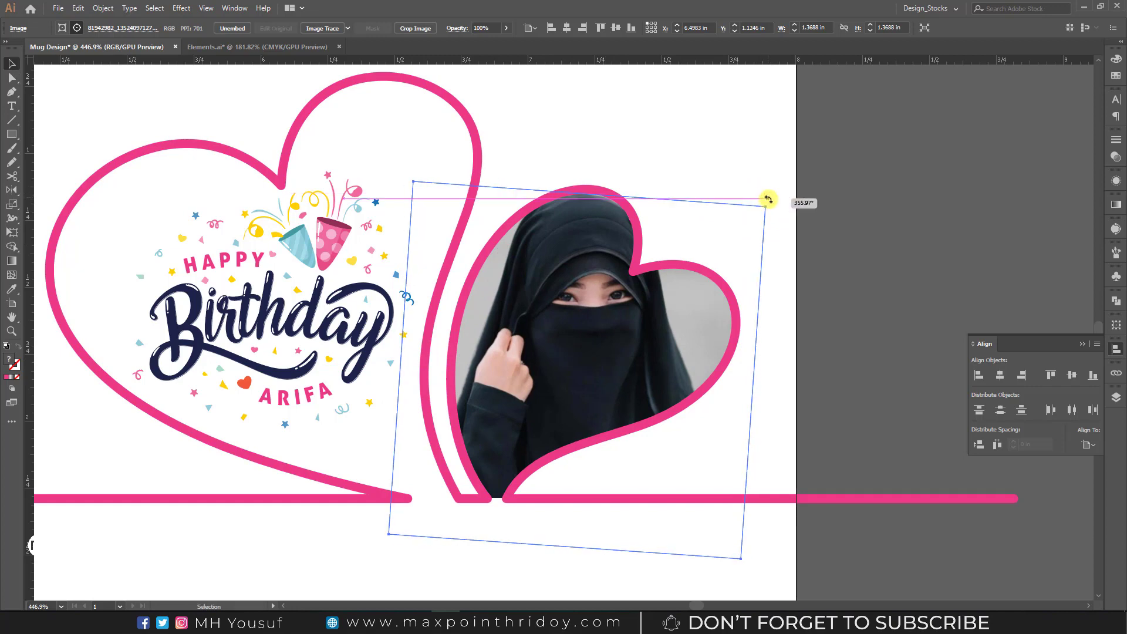
{"action": "mouse_move", "coordinate": [629, 324]}
{"action": "left_mouse_down"}
{"action": "mouse_move", "coordinate": [581, 335]}
{"action": "mouse_move", "coordinate": [592, 332]}
{"action": "left_mouse_up"}
{"action": "key", "text": "Left"}
{"action": "key", "text": "Left"}
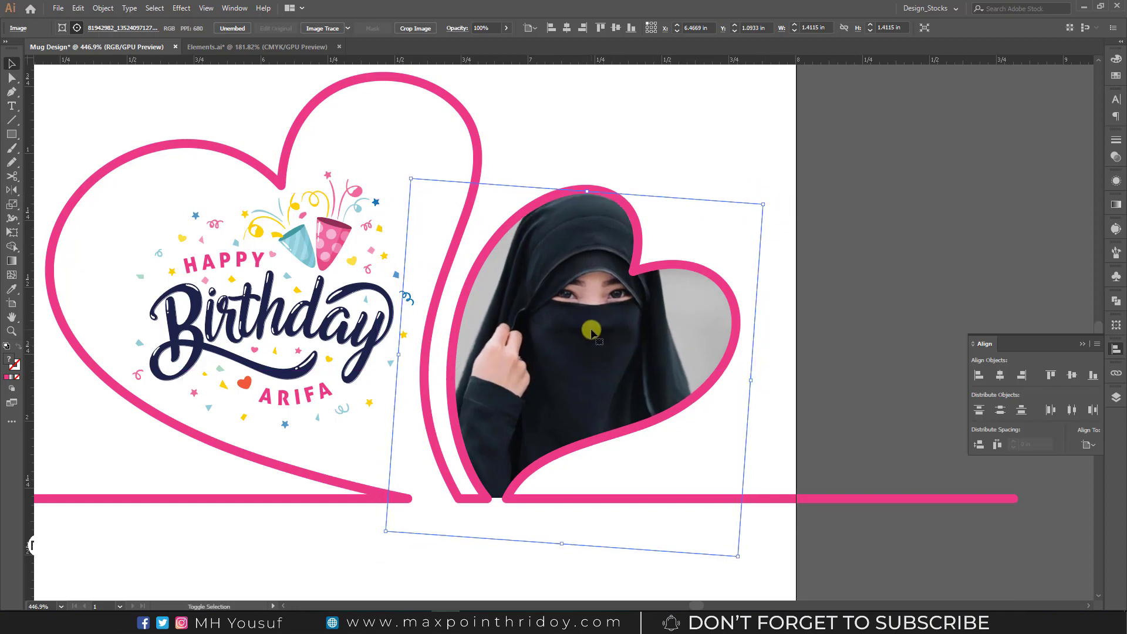
{"action": "key", "text": "Left"}
{"action": "key", "text": "Up"}
{"action": "key", "text": "Up"}
{"action": "key", "text": "Right"}
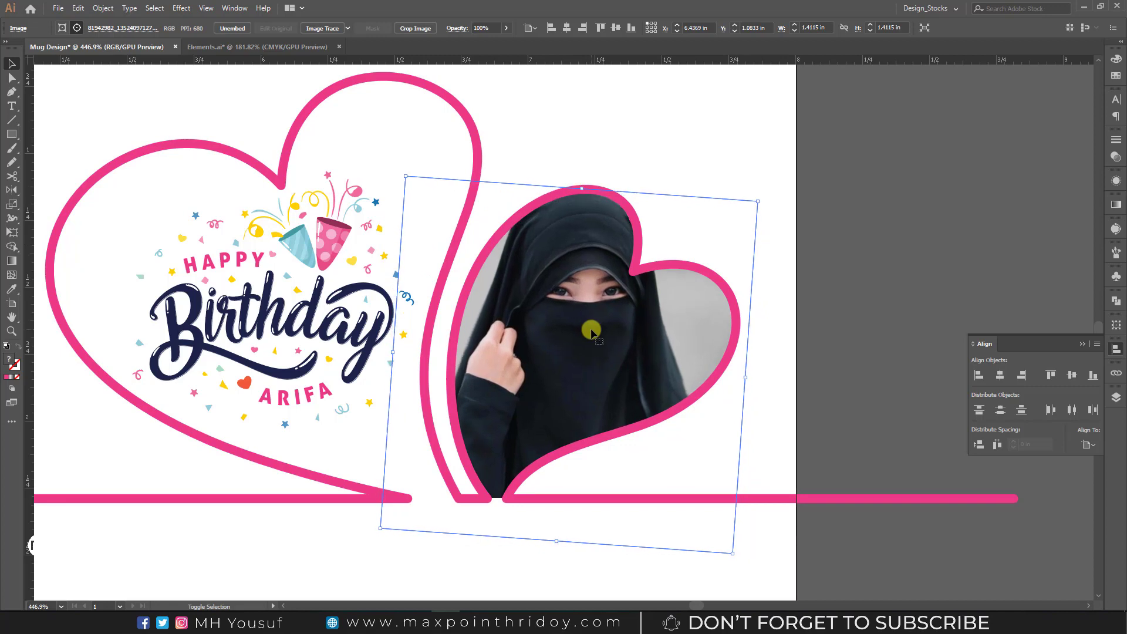
{"action": "key", "text": "ctrl+minus"}
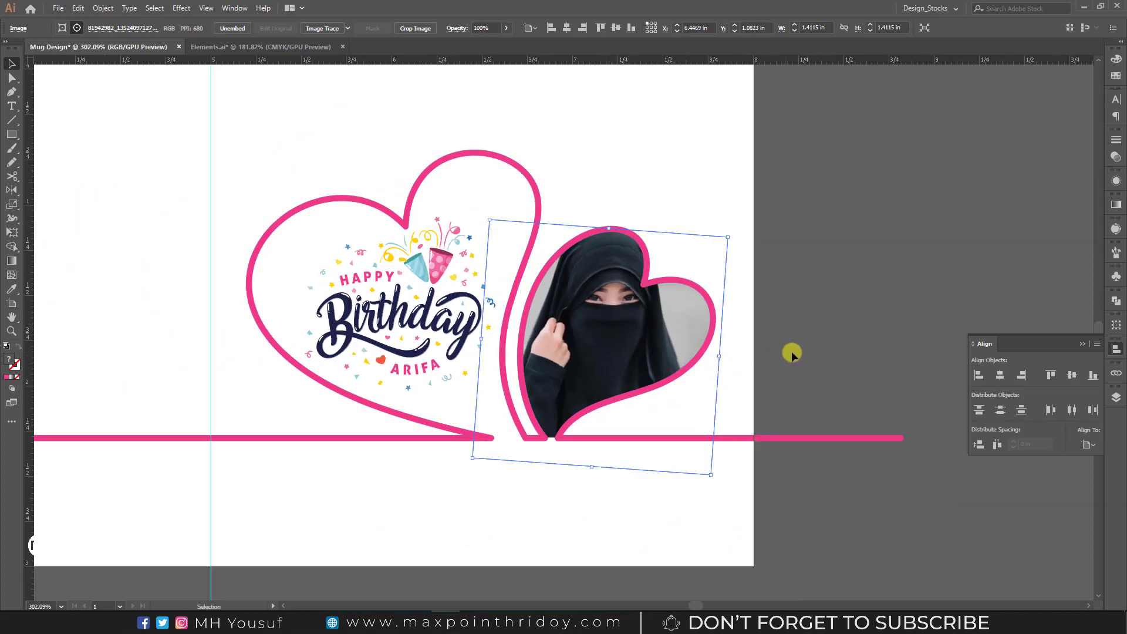
Step: Bridge the baseline gap under the photo heart with a rectangle filled with the baseline's pink
{"action": "left_click", "coordinate": [813, 327]}
{"action": "key", "text": "z"}
{"action": "left_click_drag", "start_coordinate": [673, 432], "coordinate": [761, 451]}
{"action": "left_click", "coordinate": [500, 446], "text": "alt"}
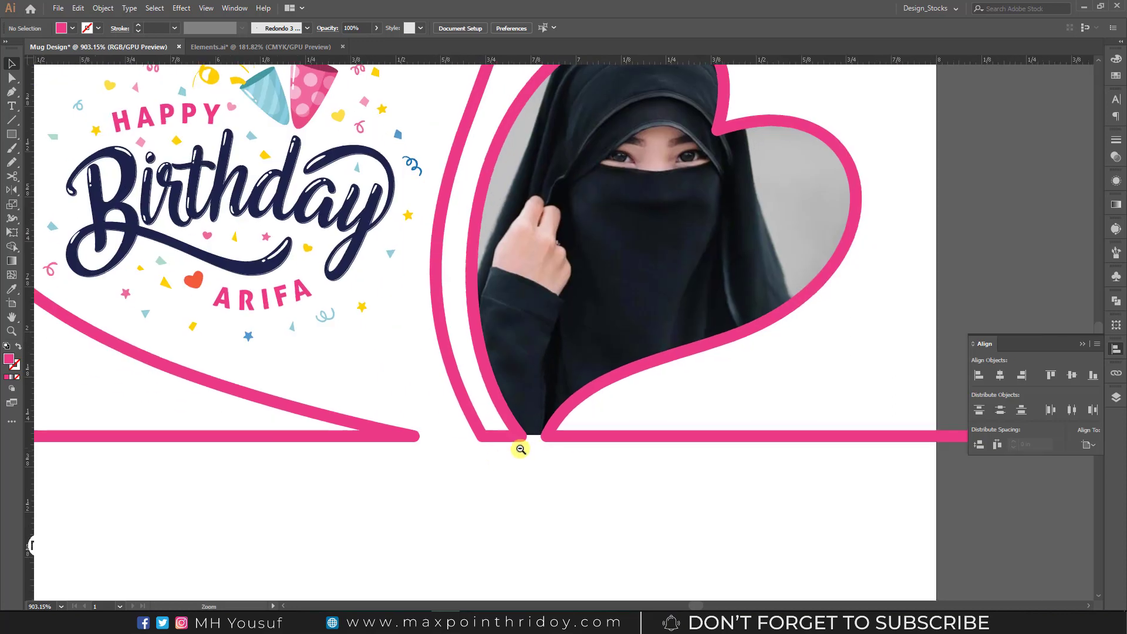
{"action": "left_click_drag", "start_coordinate": [558, 411], "coordinate": [627, 419]}
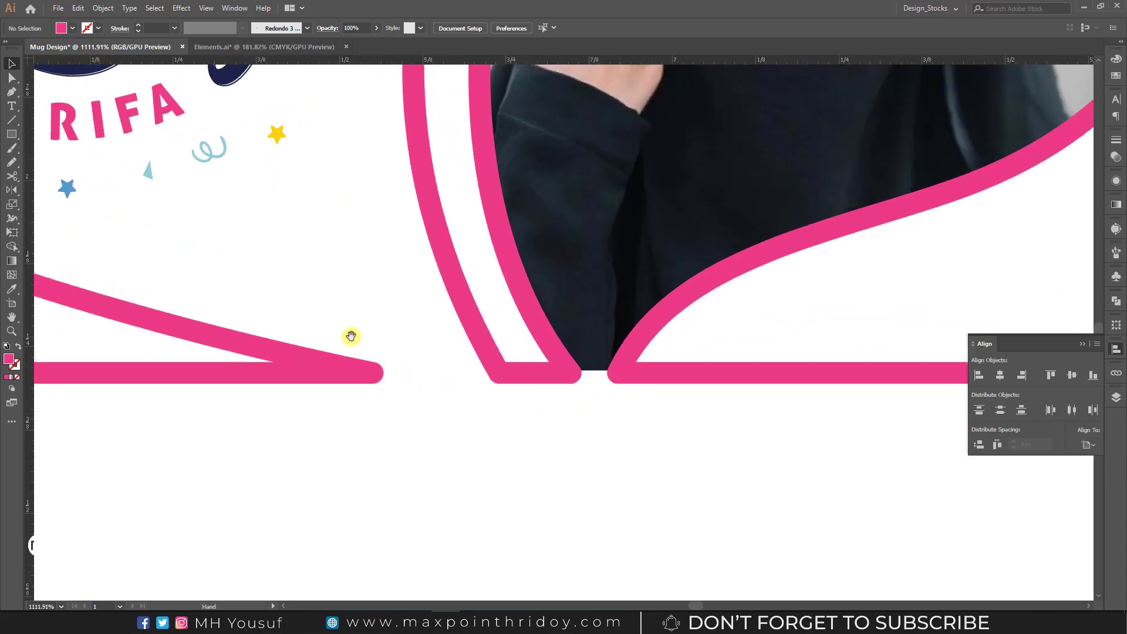
{"action": "left_click", "coordinate": [12, 135]}
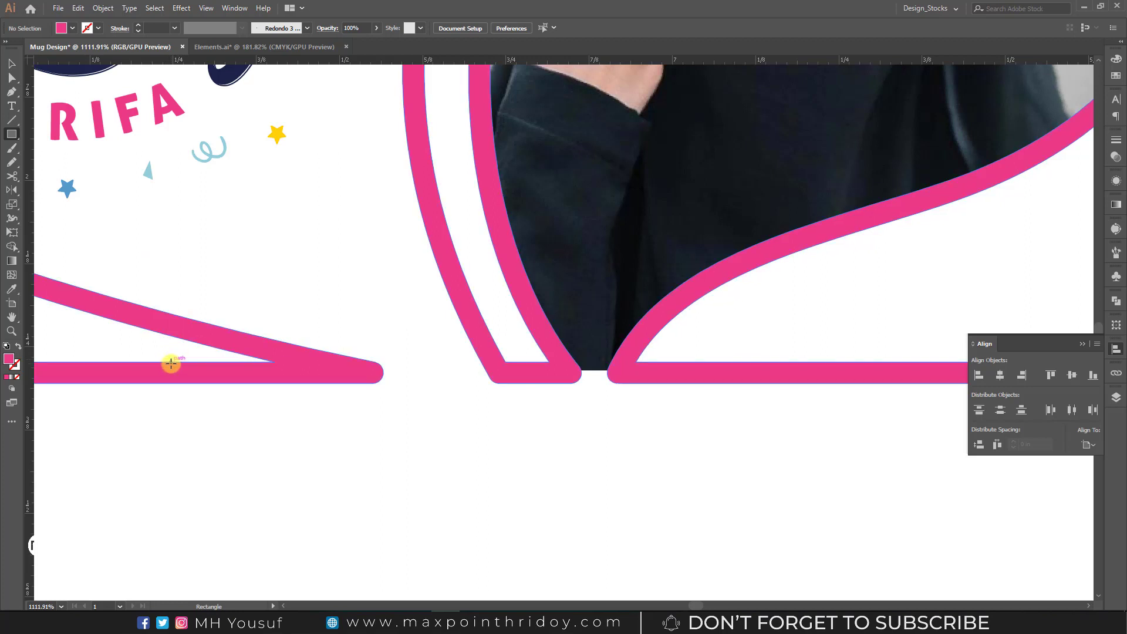
{"action": "mouse_move", "coordinate": [169, 363]}
{"action": "left_mouse_down"}
{"action": "mouse_move", "coordinate": [659, 396]}
{"action": "mouse_move", "coordinate": [764, 383]}
{"action": "left_mouse_up"}
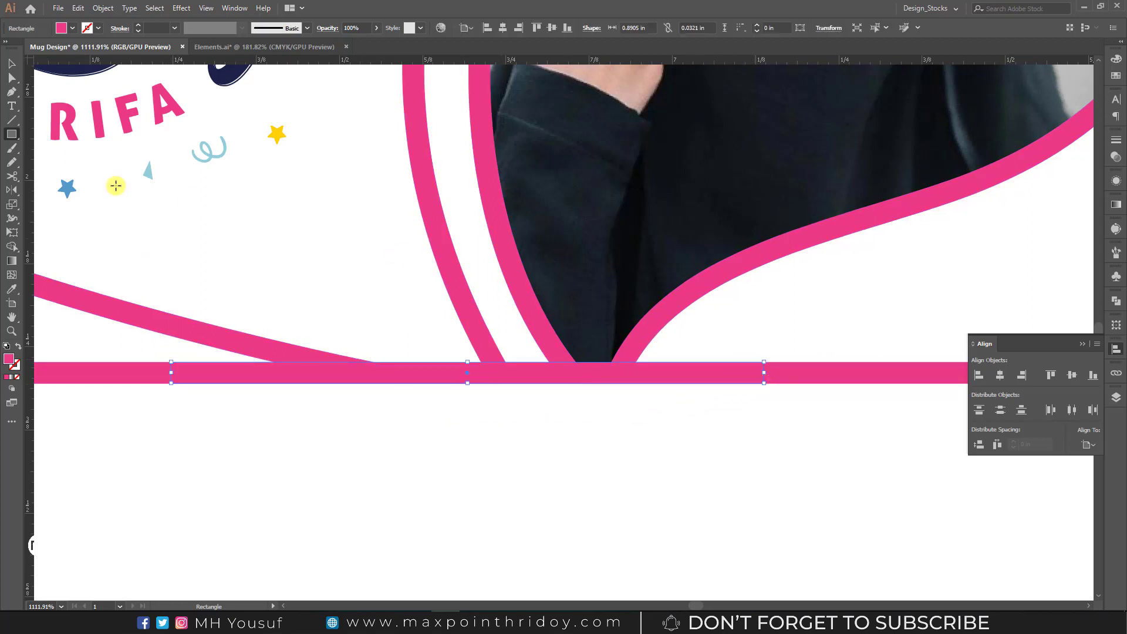
{"action": "left_click", "coordinate": [12, 289]}
{"action": "left_click", "coordinate": [90, 91]}
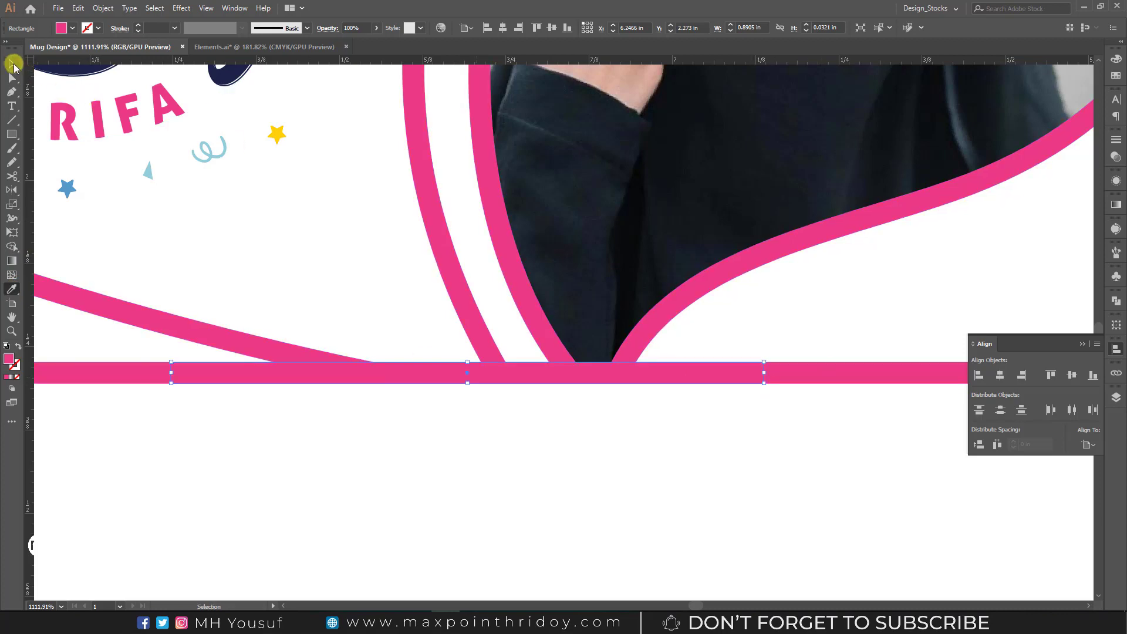
{"action": "left_click", "coordinate": [13, 63]}
{"action": "left_click", "coordinate": [404, 388]}
{"action": "left_click", "coordinate": [439, 445]}
{"action": "scroll", "coordinate": [391, 360], "scroll_direction": "down", "scroll_amount": 5}
Step: Enlarge the heart frames, artwork and pink line slightly and shift them a little left
{"action": "left_click_drag", "start_coordinate": [390, 360], "coordinate": [545, 390]}
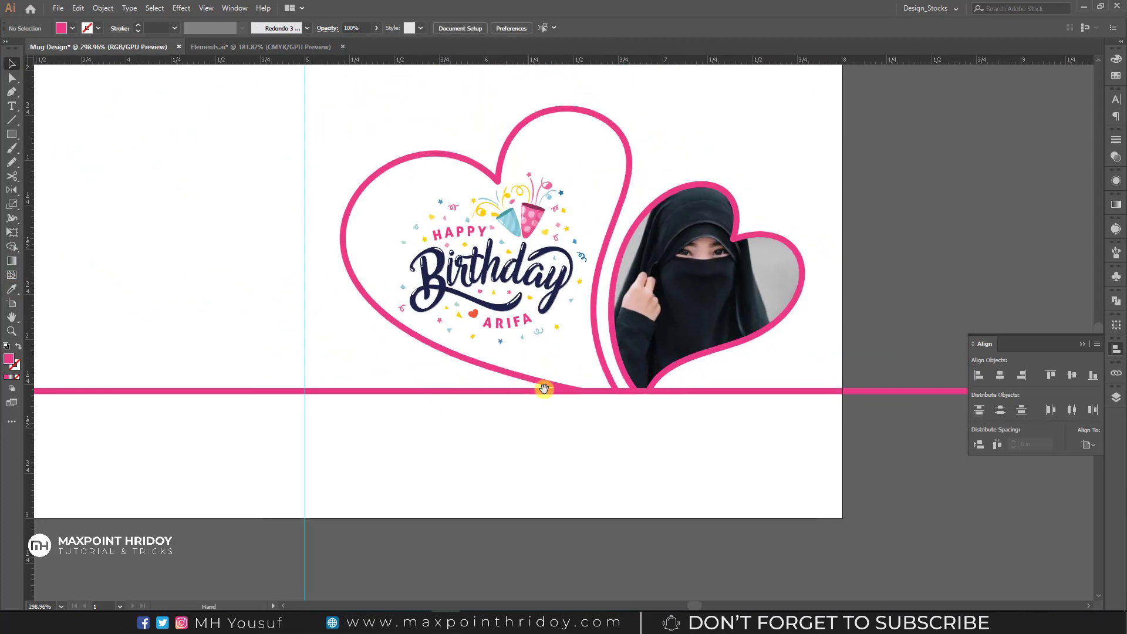
{"action": "scroll", "coordinate": [545, 389], "scroll_direction": "down", "scroll_amount": 3}
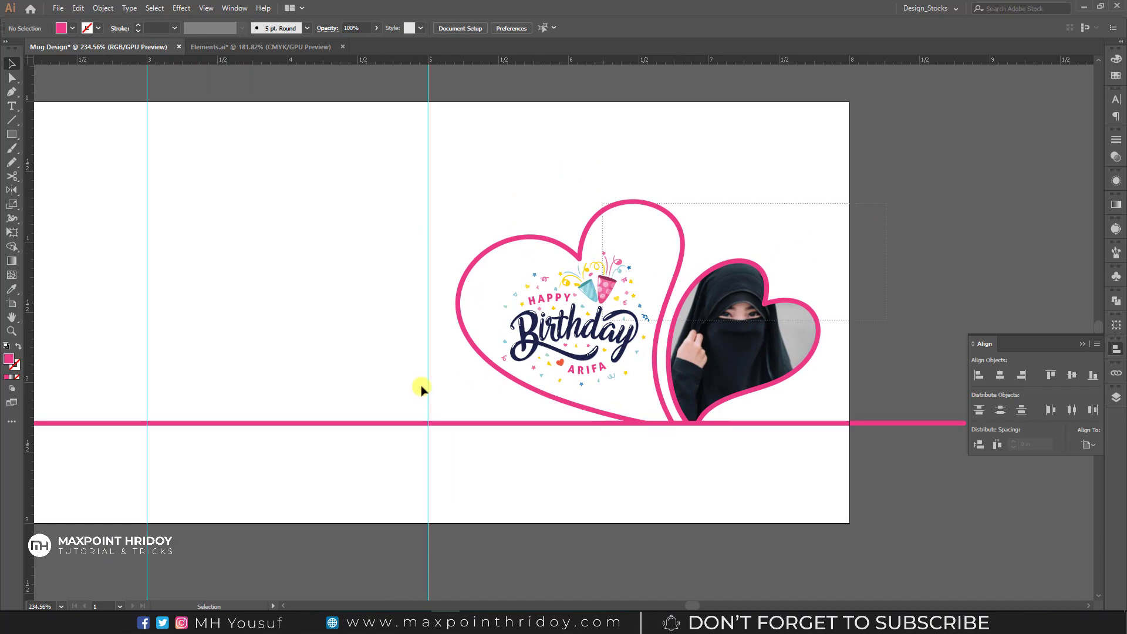
{"action": "left_click_drag", "start_coordinate": [422, 388], "coordinate": [312, 466]}
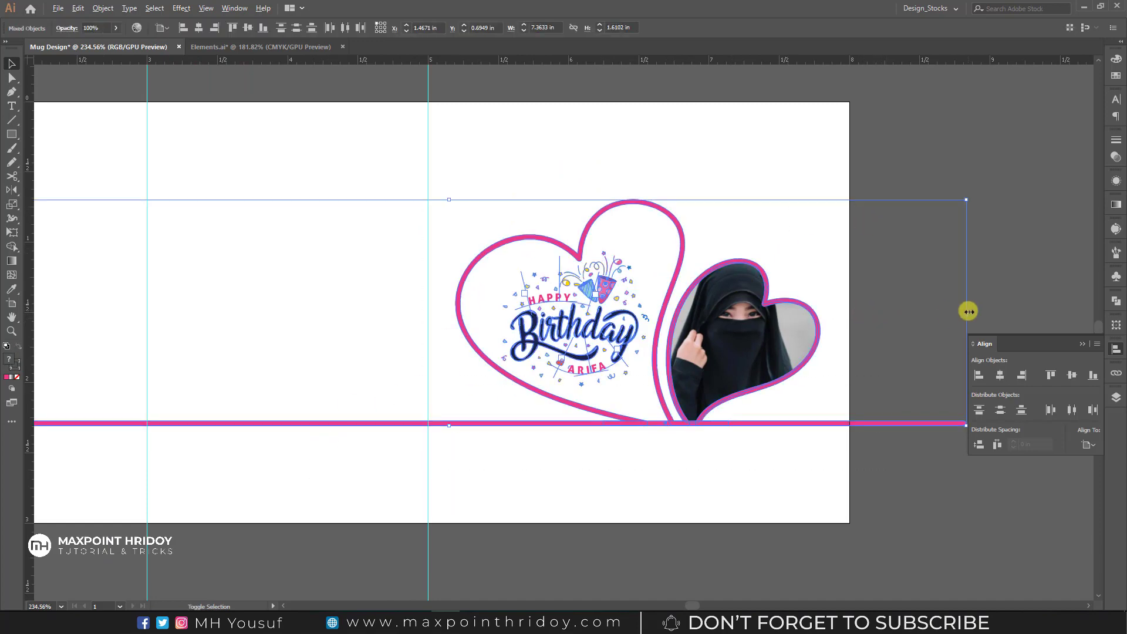
{"action": "left_click_drag", "start_coordinate": [968, 312], "coordinate": [992, 312]}
{"action": "left_click_drag", "start_coordinate": [734, 311], "coordinate": [708, 311]}
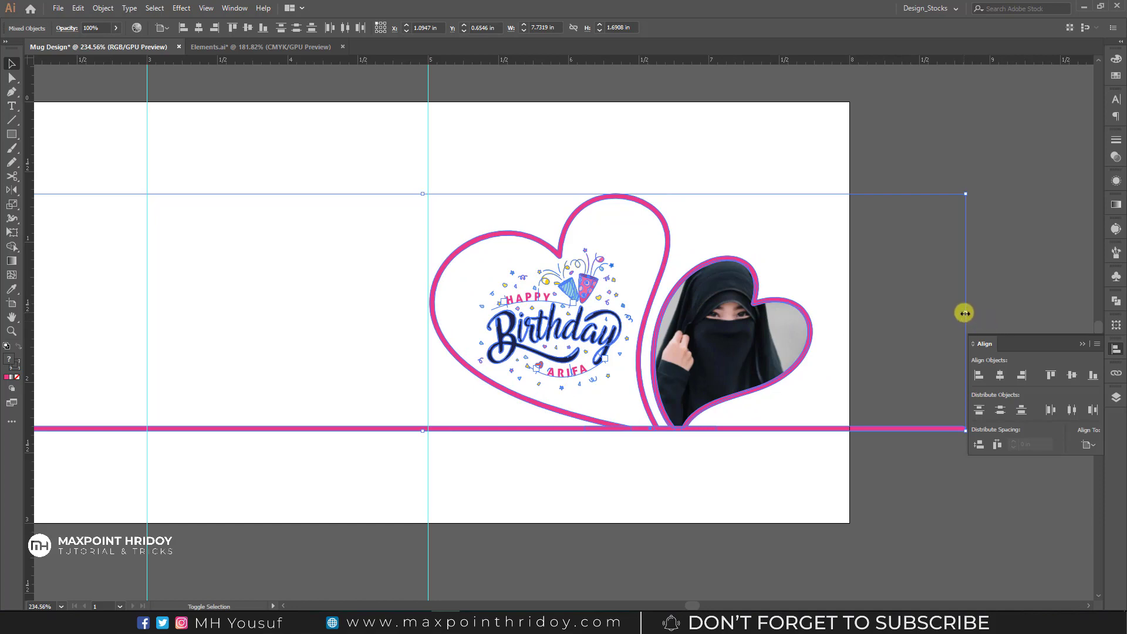
{"action": "left_click_drag", "start_coordinate": [964, 313], "coordinate": [984, 311]}
{"action": "left_click_drag", "start_coordinate": [787, 339], "coordinate": [773, 339]}
{"action": "left_click_drag", "start_coordinate": [971, 313], "coordinate": [990, 312]}
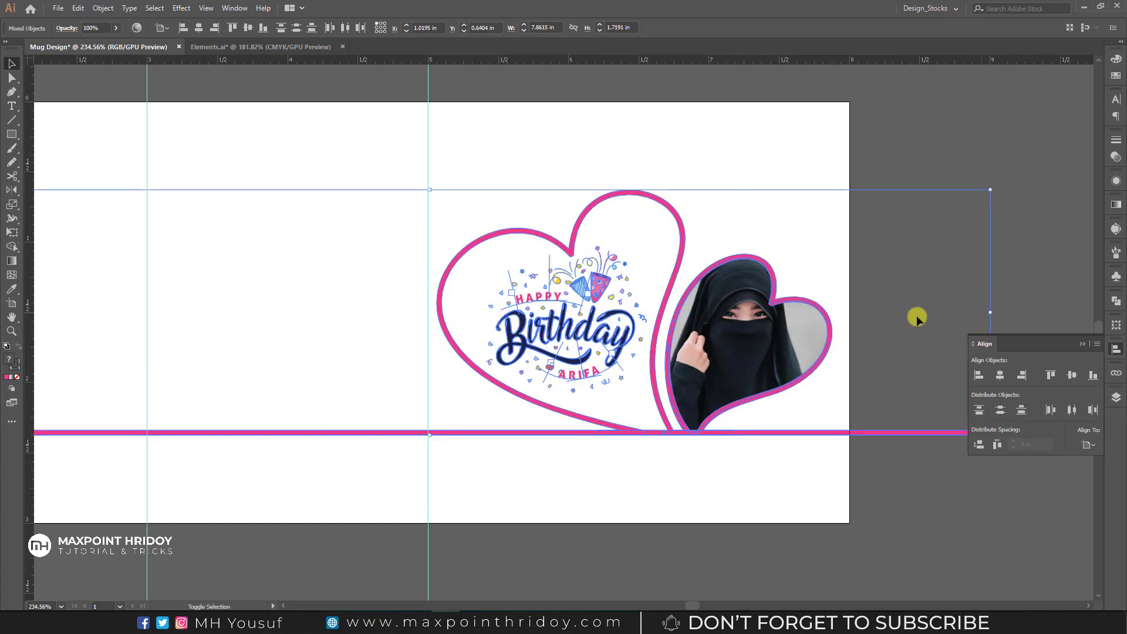
{"action": "left_click_drag", "start_coordinate": [780, 330], "coordinate": [771, 331]}
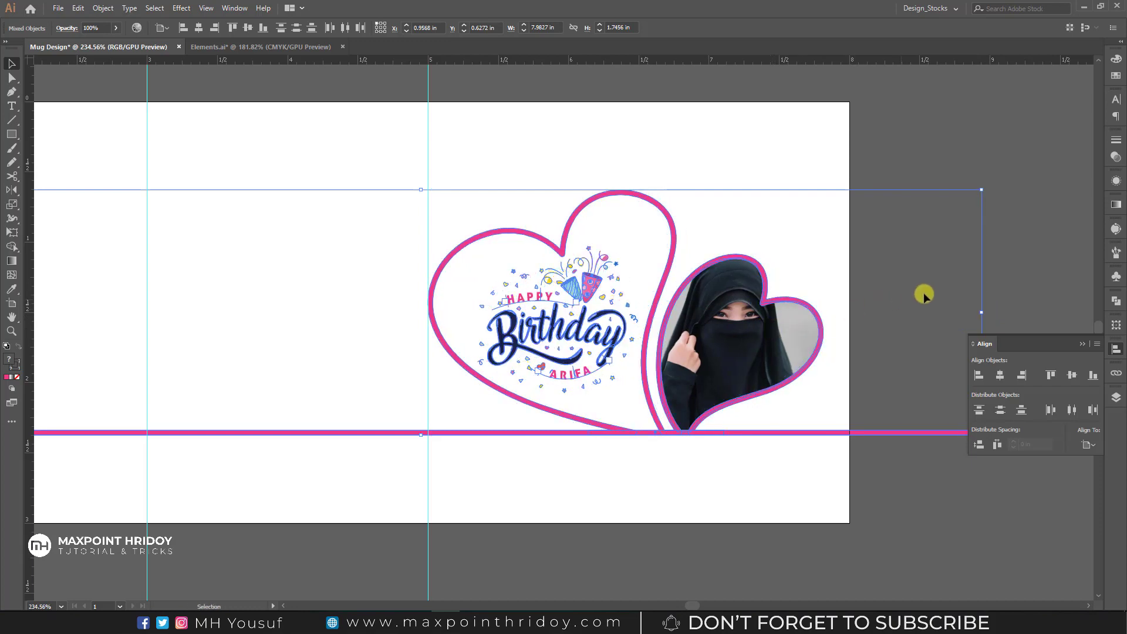
{"action": "left_click", "coordinate": [898, 303]}
Step: Group the hearts, Birthday logo and pink line, then drag a copy toward the left half
{"action": "left_click_drag", "start_coordinate": [919, 217], "coordinate": [264, 456]}
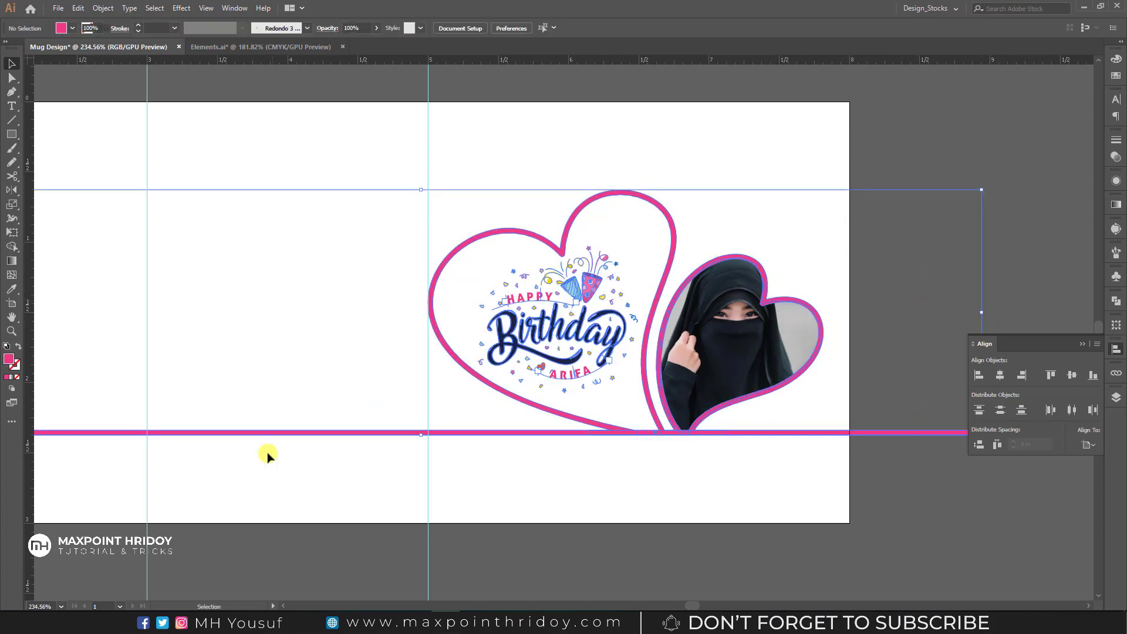
{"action": "right_click", "coordinate": [603, 243]}
{"action": "left_click", "coordinate": [633, 315]}
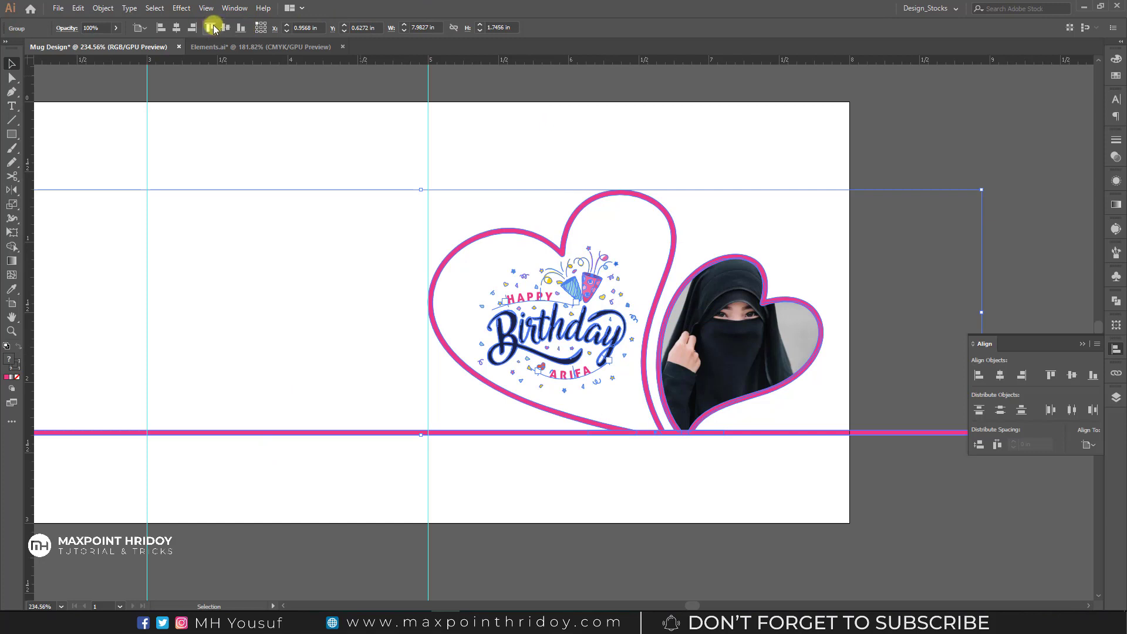
{"action": "left_click", "coordinate": [353, 211]}
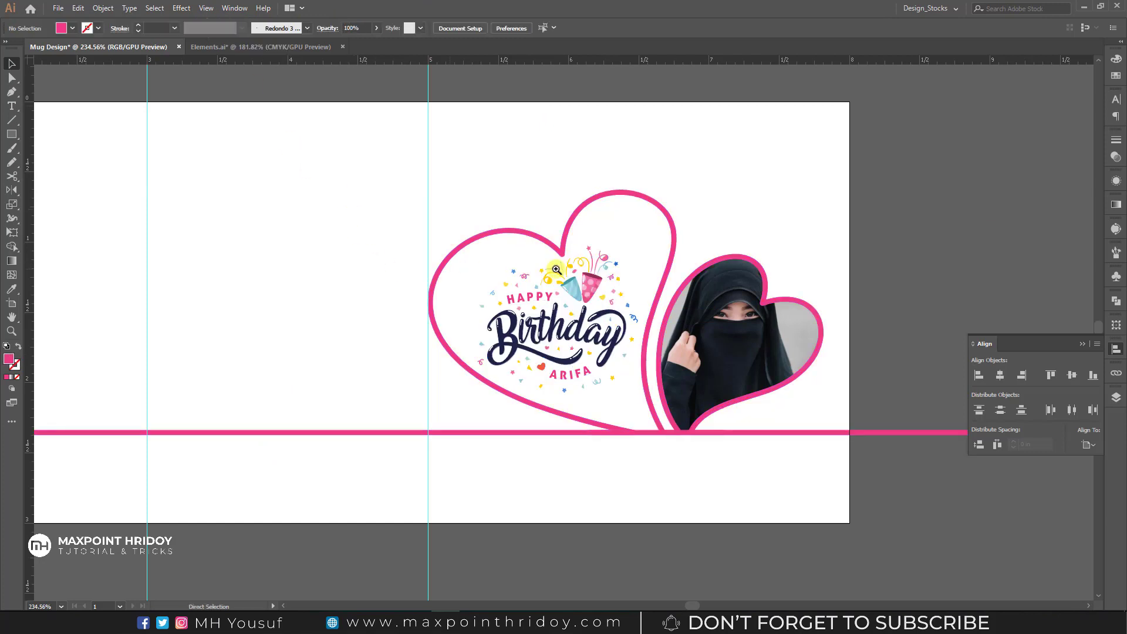
{"action": "scroll", "coordinate": [558, 288], "scroll_direction": "down", "scroll_amount": 3}
{"action": "left_click_drag", "start_coordinate": [611, 296], "coordinate": [713, 293]}
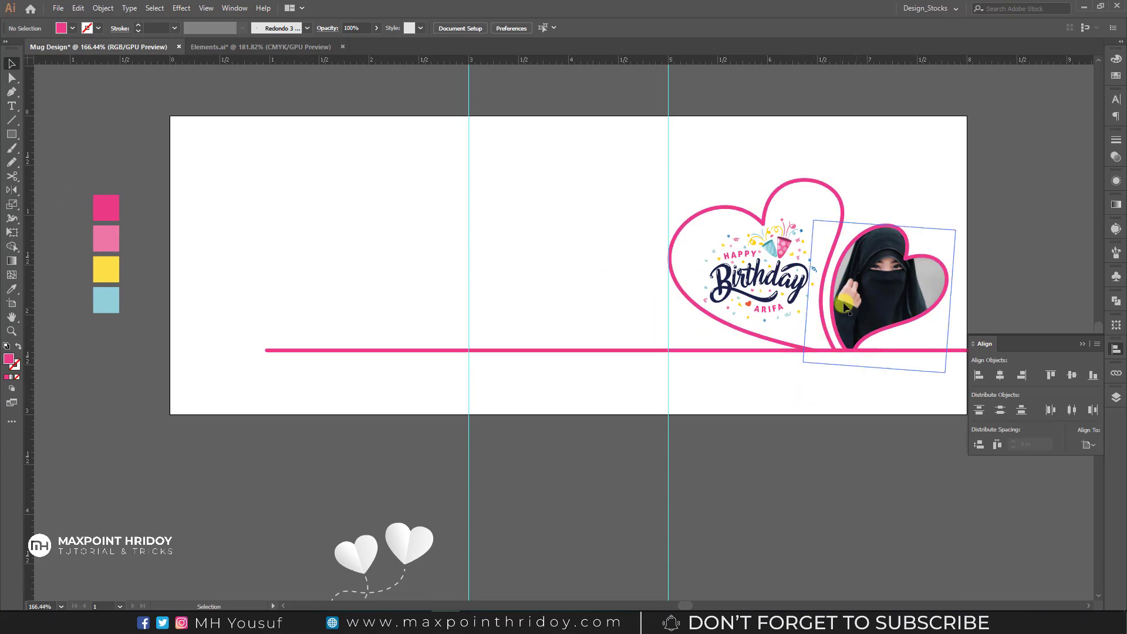
{"action": "mouse_move", "coordinate": [885, 282]}
{"action": "left_mouse_down"}
{"action": "mouse_move", "coordinate": [372, 282]}
{"action": "mouse_move", "coordinate": [403, 283]}
{"action": "left_mouse_up"}
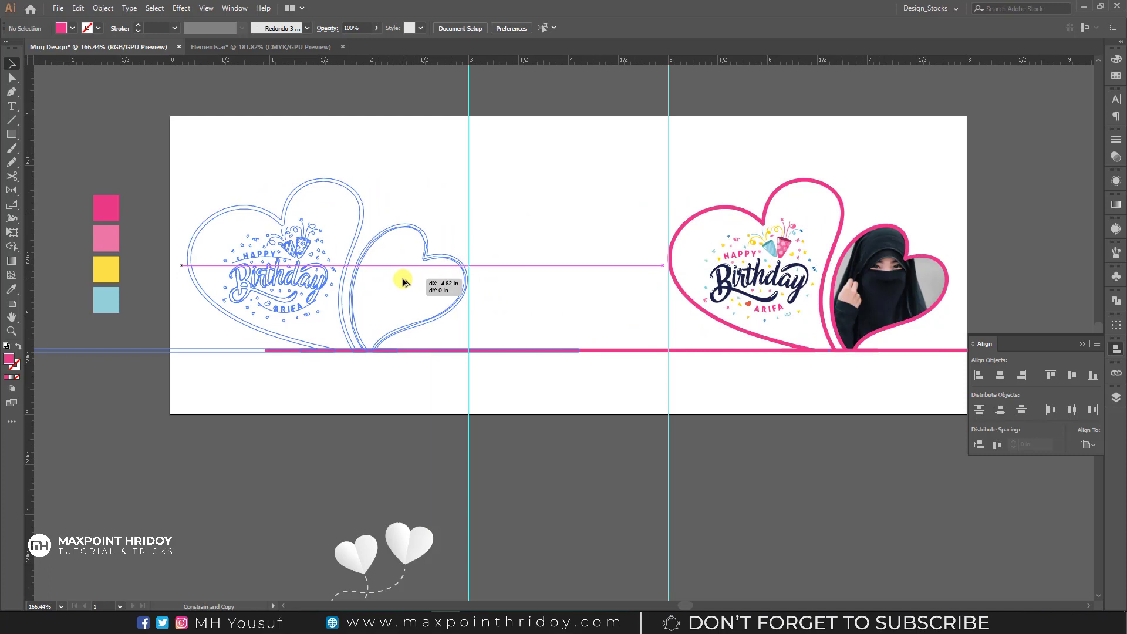
Step: Ungroup the copied hearts and delete the Birthday logo from the left heart
{"action": "right_click", "coordinate": [298, 268]}
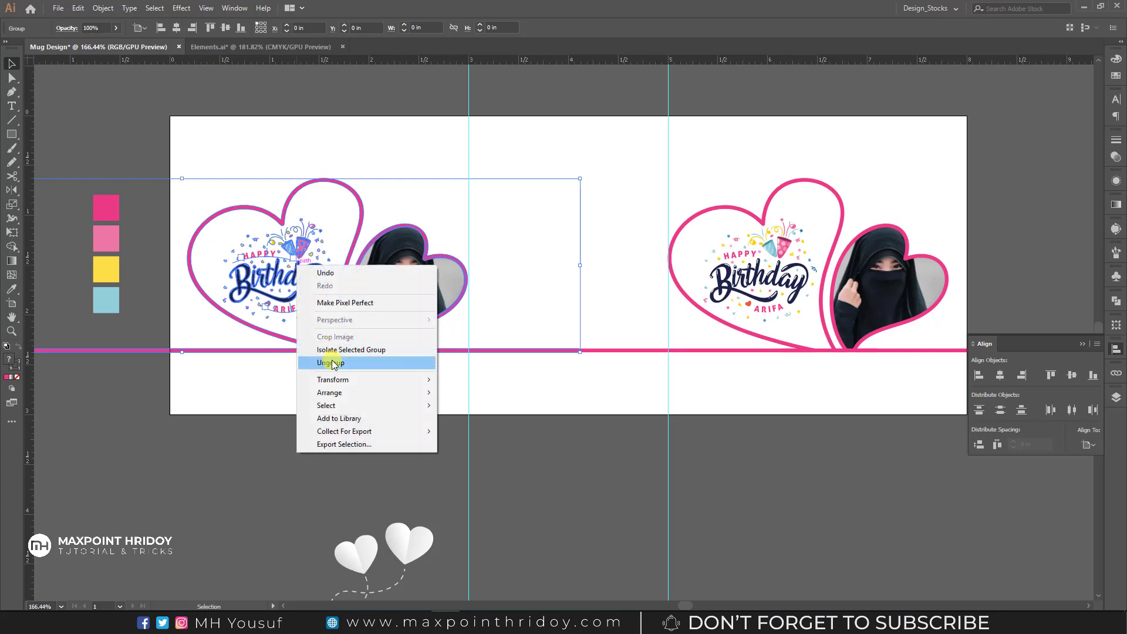
{"action": "left_click", "coordinate": [333, 365]}
{"action": "left_click", "coordinate": [524, 271]}
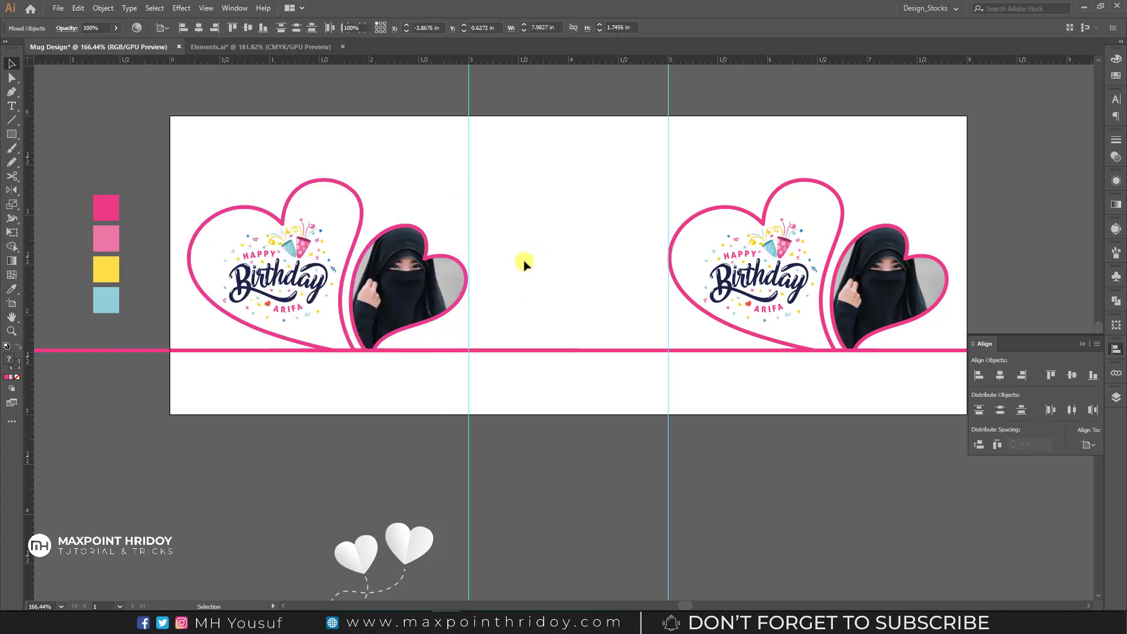
{"action": "left_click", "coordinate": [292, 250]}
{"action": "key", "text": "Delete"}
{"action": "left_click", "coordinate": [319, 268]}
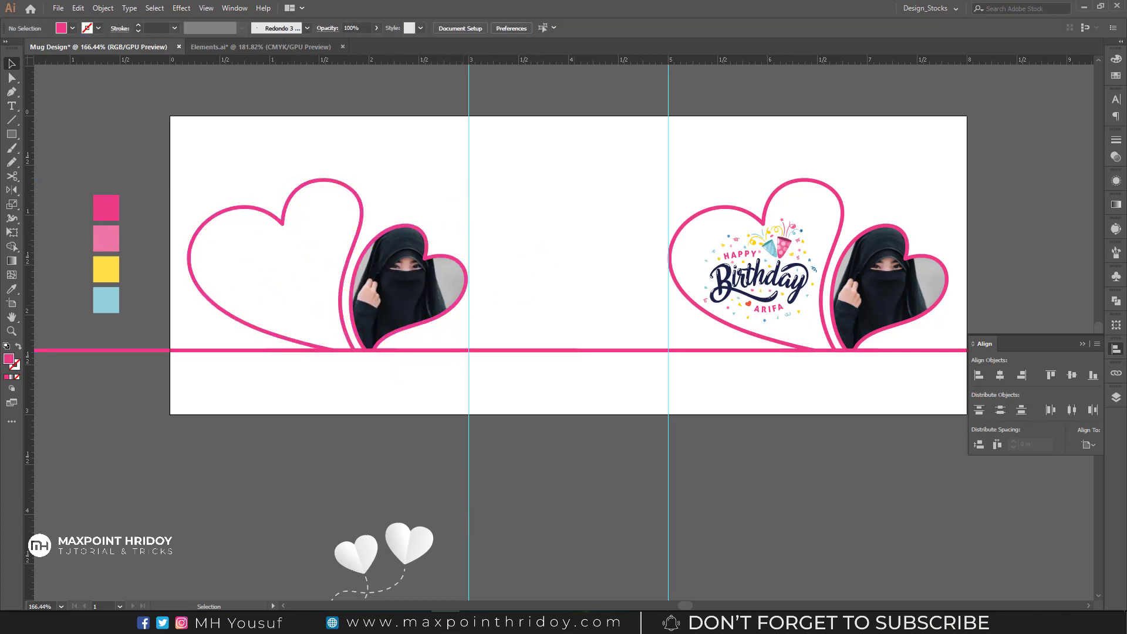
Step: Select all three lines of the quote in the notes, then return to the design
{"action": "key", "text": "alt+Tab"}
{"action": "key", "text": "ctrl+a"}
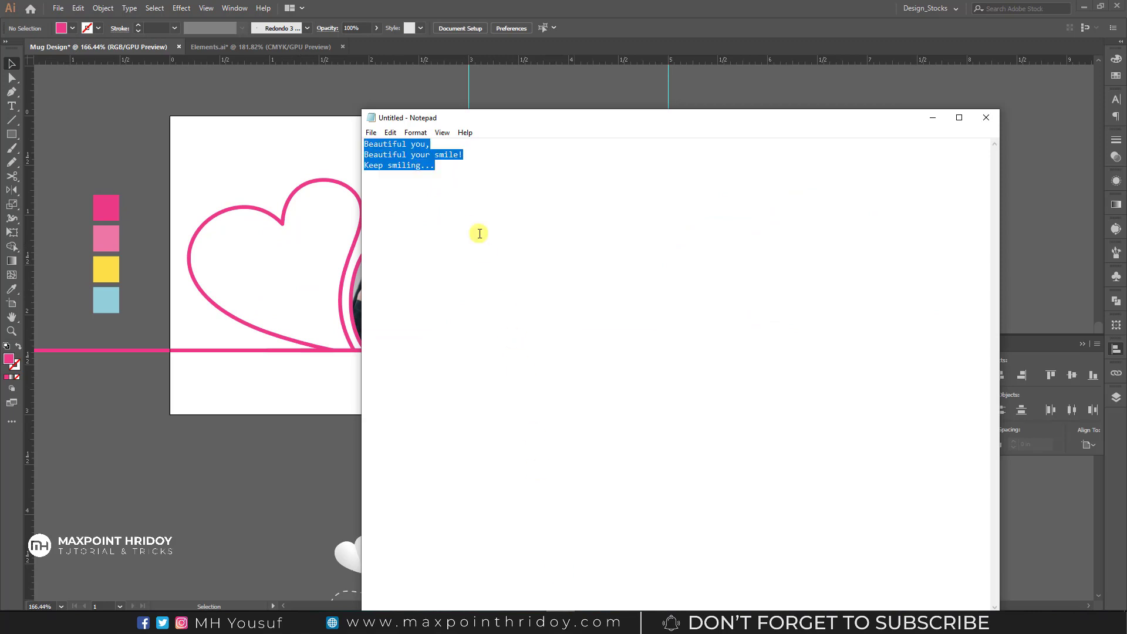
{"action": "left_click", "coordinate": [933, 117]}
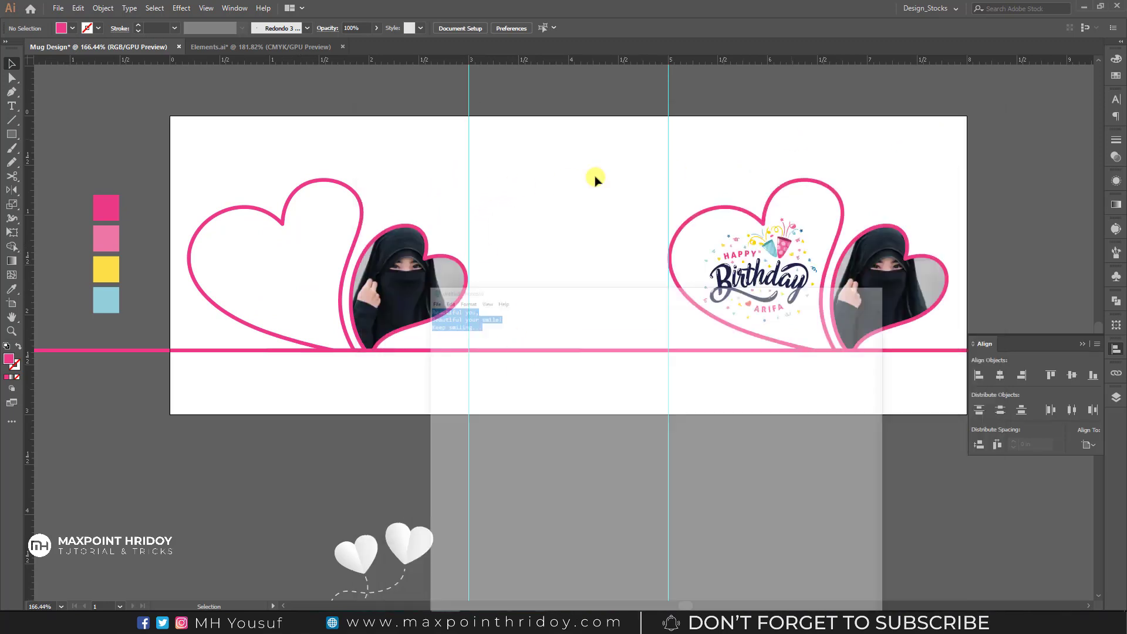
Step: Paste the three-line quote as text inside the left heart and move it up and left
{"action": "left_click_drag", "start_coordinate": [255, 297], "coordinate": [310, 334]}
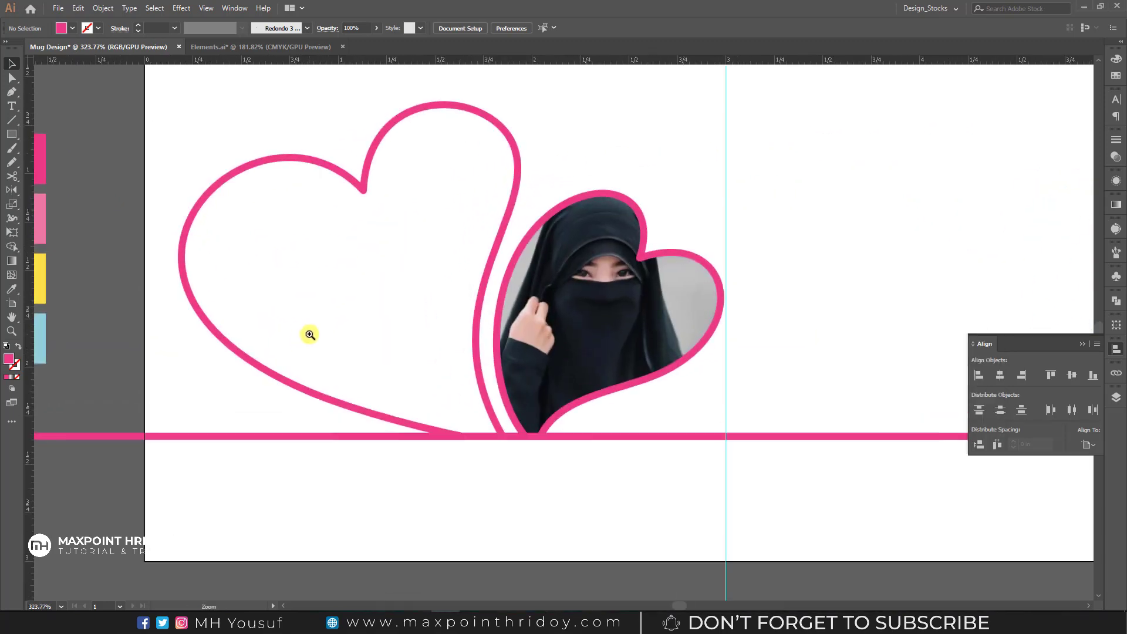
{"action": "left_click", "coordinate": [12, 106]}
{"action": "left_click", "coordinate": [286, 297]}
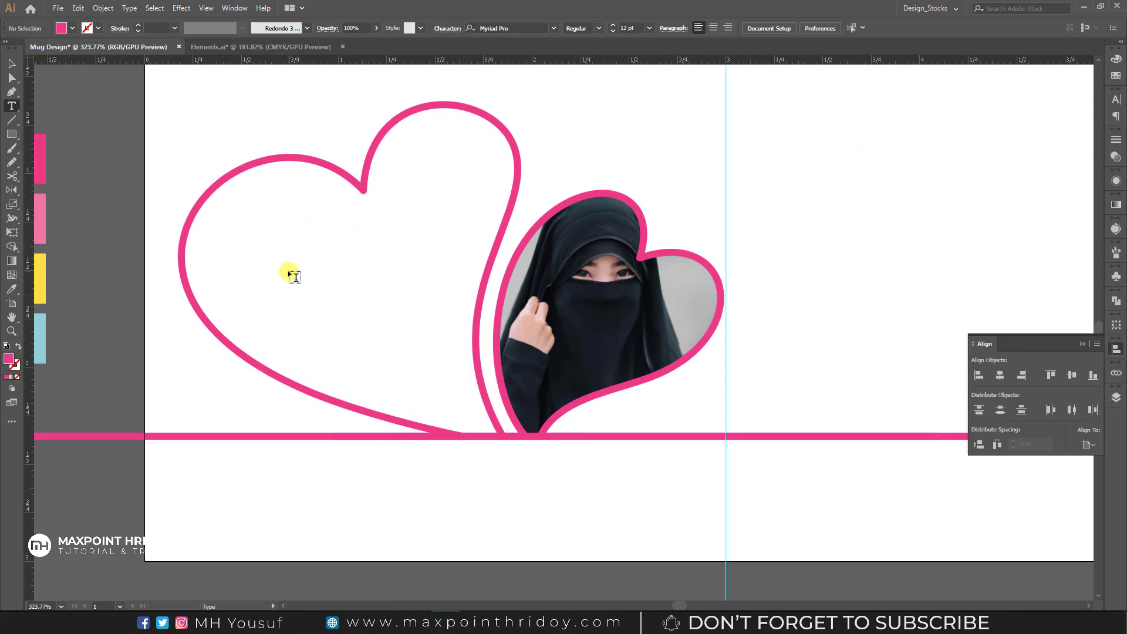
{"action": "left_click", "coordinate": [291, 275]}
{"action": "key", "text": "ctrl+v"}
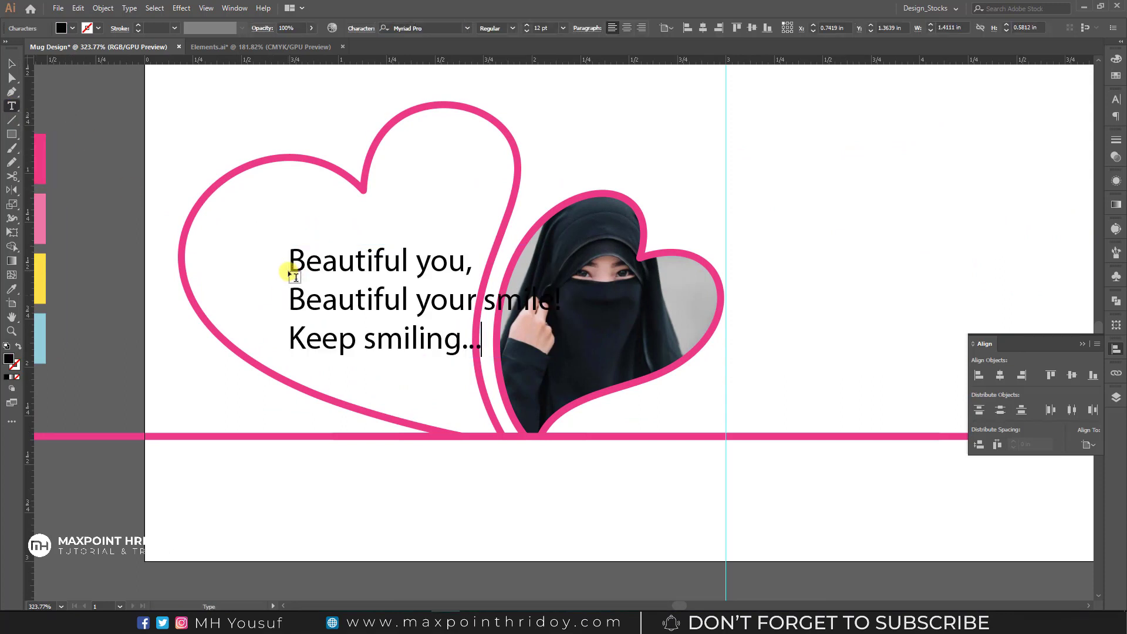
{"action": "key", "text": "Escape"}
{"action": "key", "text": "v"}
{"action": "left_click_drag", "start_coordinate": [323, 259], "coordinate": [245, 221]}
Step: Set the quote's font to Microsoft Himalaya at 15 pt
{"action": "left_click", "coordinate": [418, 28]}
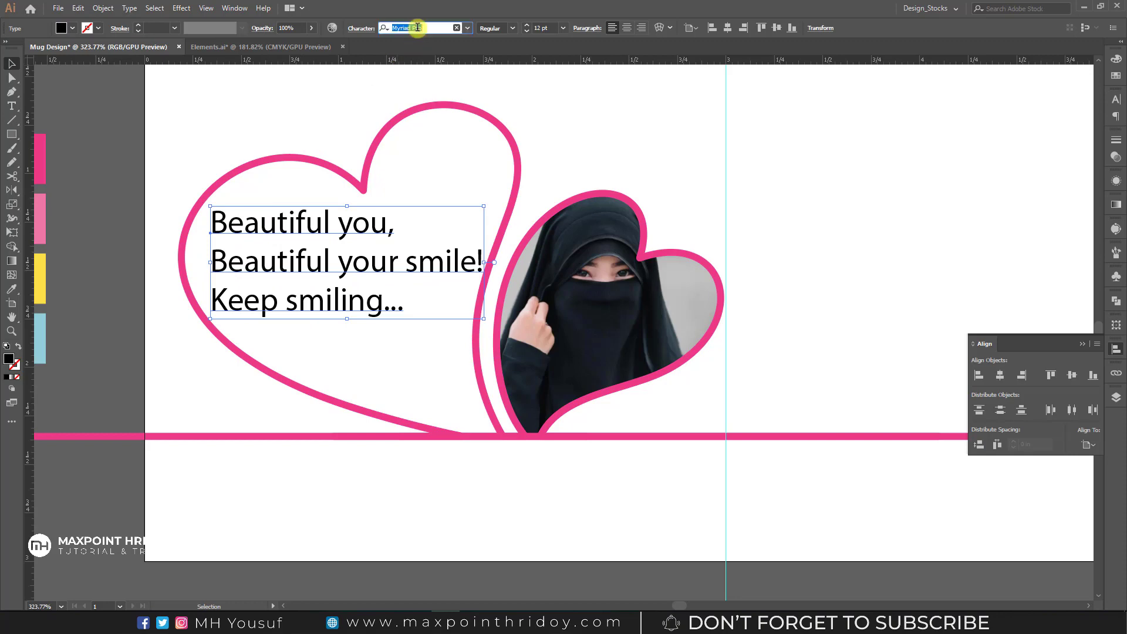
{"action": "type", "text": "mi"}
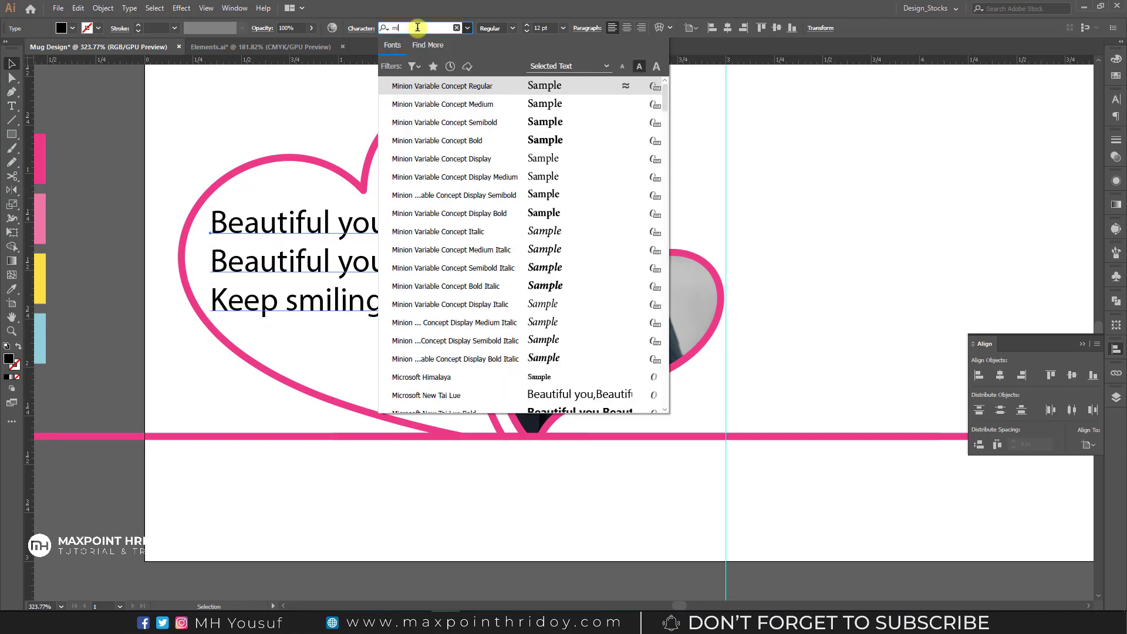
{"action": "type", "text": "c"}
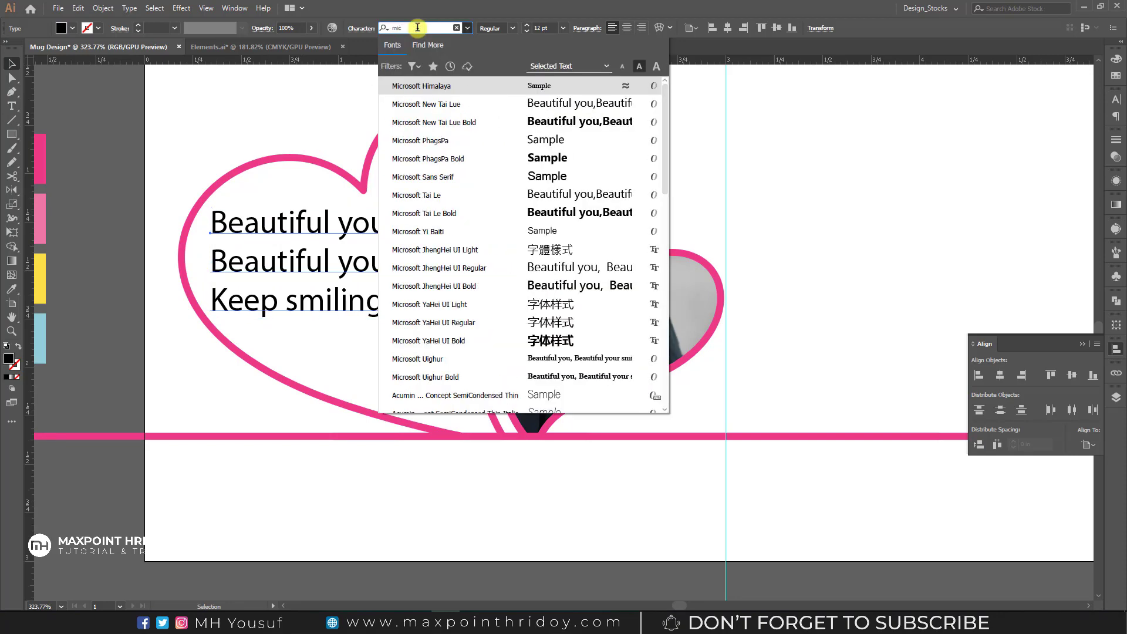
{"action": "left_click", "coordinate": [449, 89]}
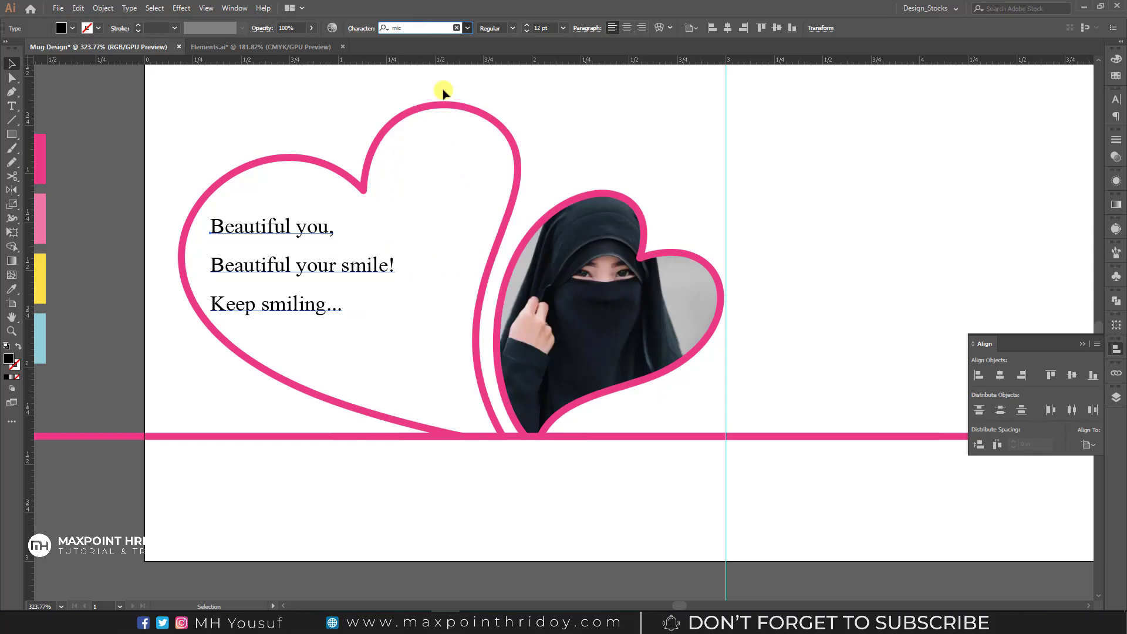
{"action": "left_click", "coordinate": [527, 25]}
{"action": "left_click", "coordinate": [526, 24]}
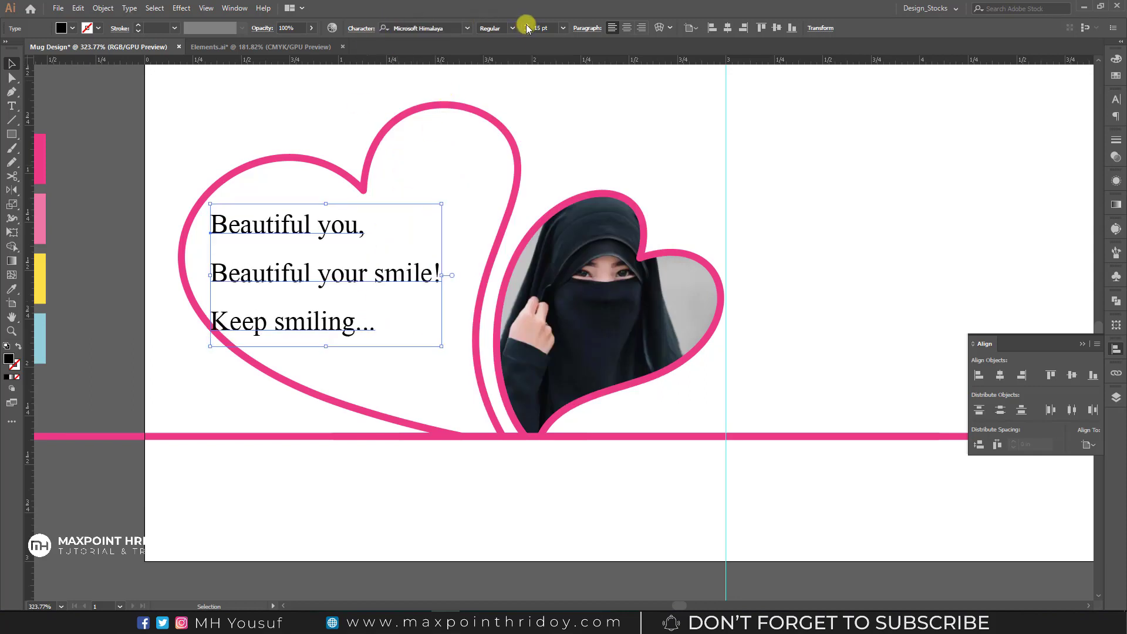
{"action": "left_click", "coordinate": [607, 98]}
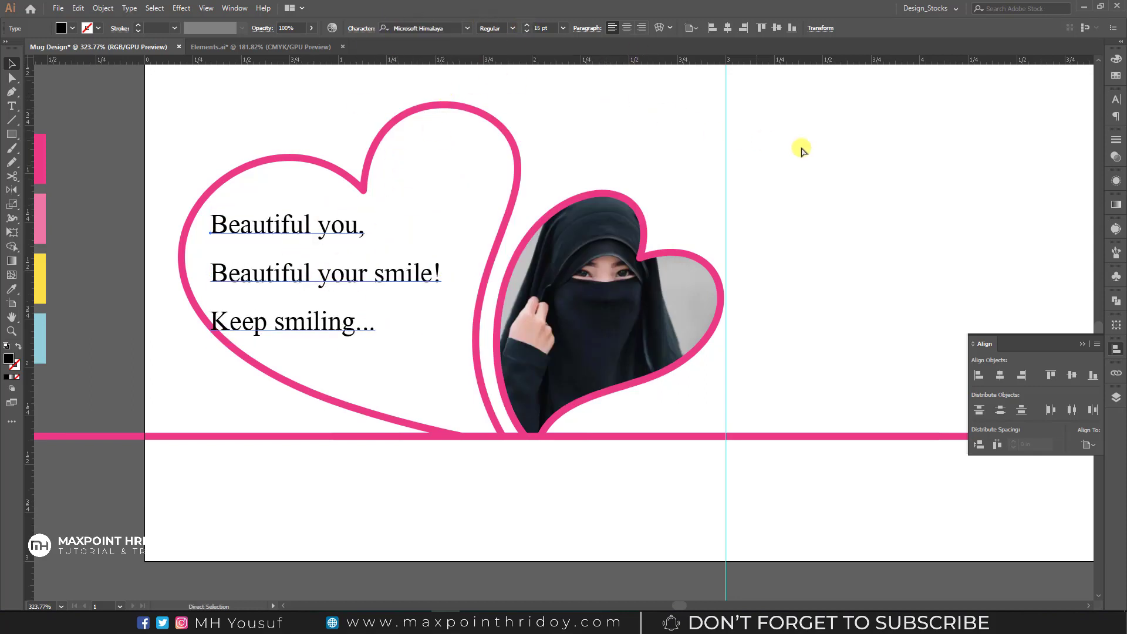
Step: Tighten the quote's leading to 12 pt in the Character panel
{"action": "key", "text": "ctrl+t"}
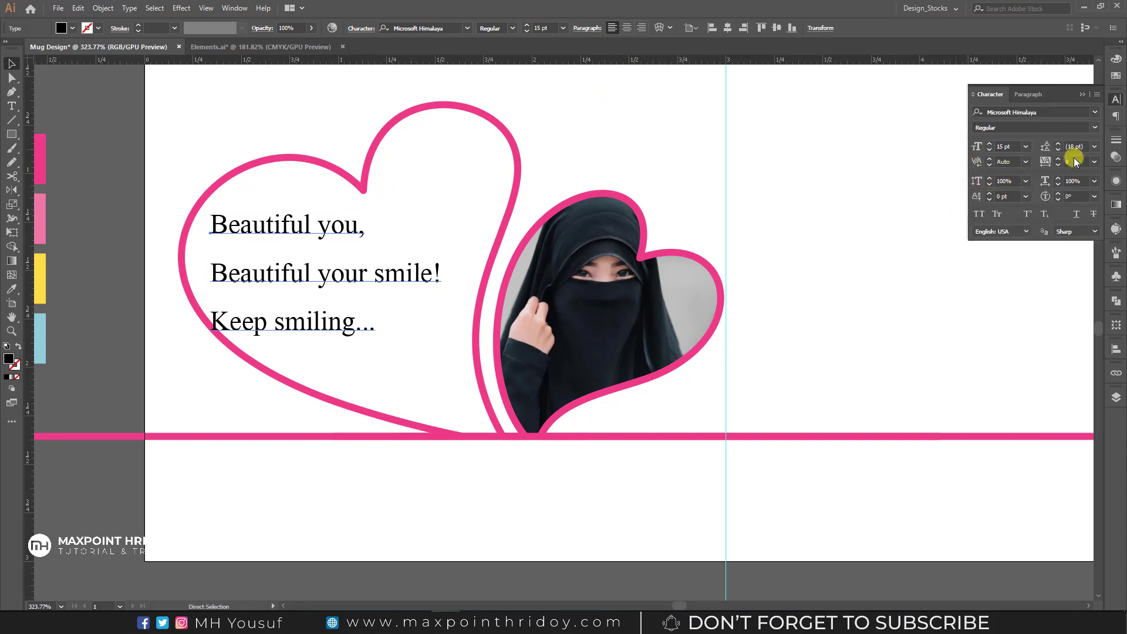
{"action": "left_click", "coordinate": [1059, 148]}
{"action": "left_click", "coordinate": [1059, 148]}
{"action": "left_click", "coordinate": [1059, 148]}
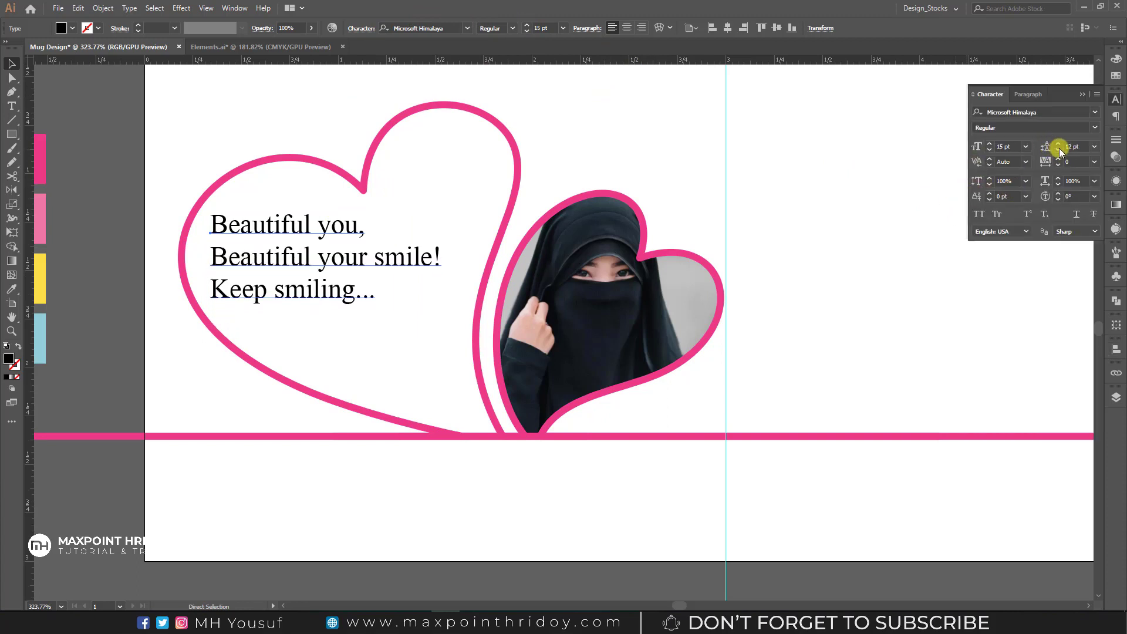
{"action": "left_click", "coordinate": [1058, 143]}
Step: Nudge and scale the quote slightly larger so it fits the left heart
{"action": "left_click_drag", "start_coordinate": [284, 227], "coordinate": [287, 234]}
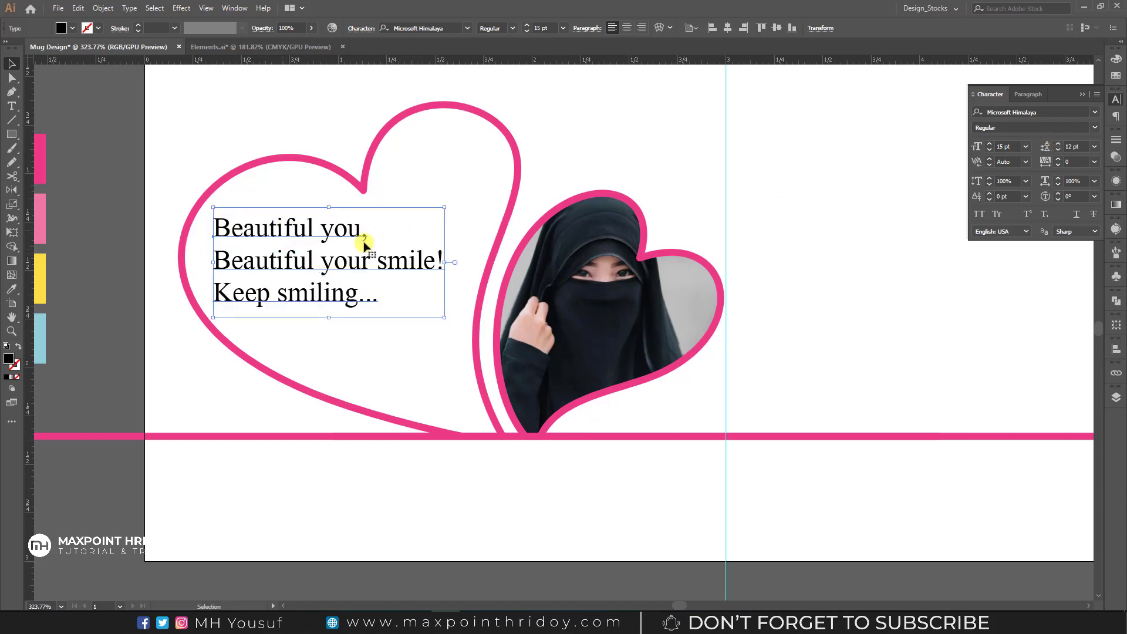
{"action": "left_click_drag", "start_coordinate": [449, 264], "coordinate": [452, 253]}
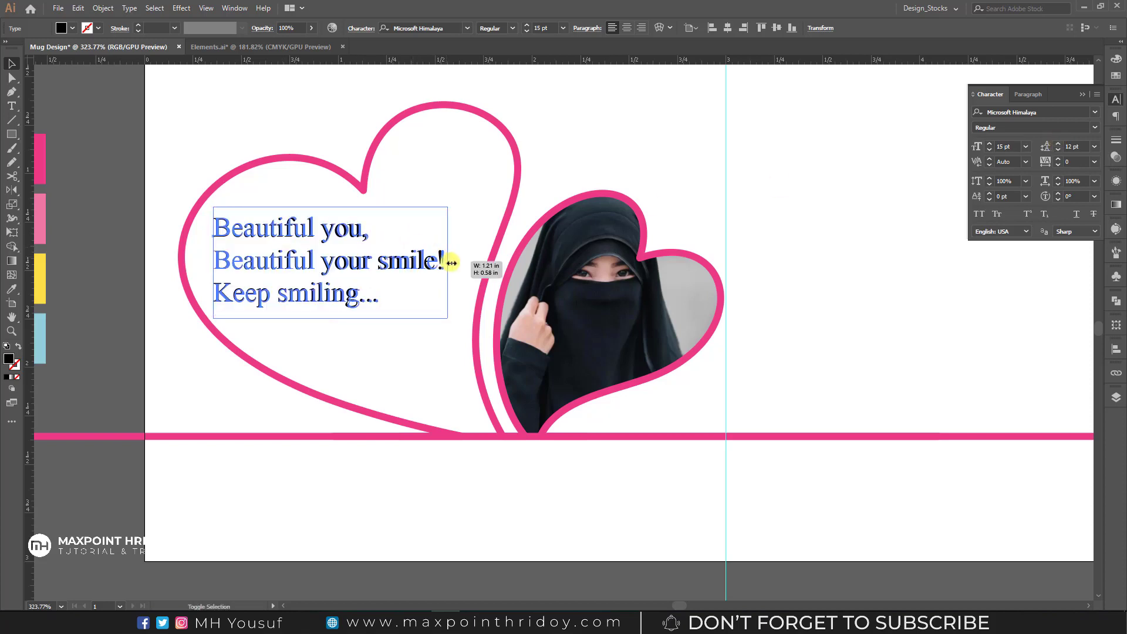
{"action": "left_click", "coordinate": [654, 177]}
{"action": "left_click_drag", "start_coordinate": [290, 244], "coordinate": [293, 243]}
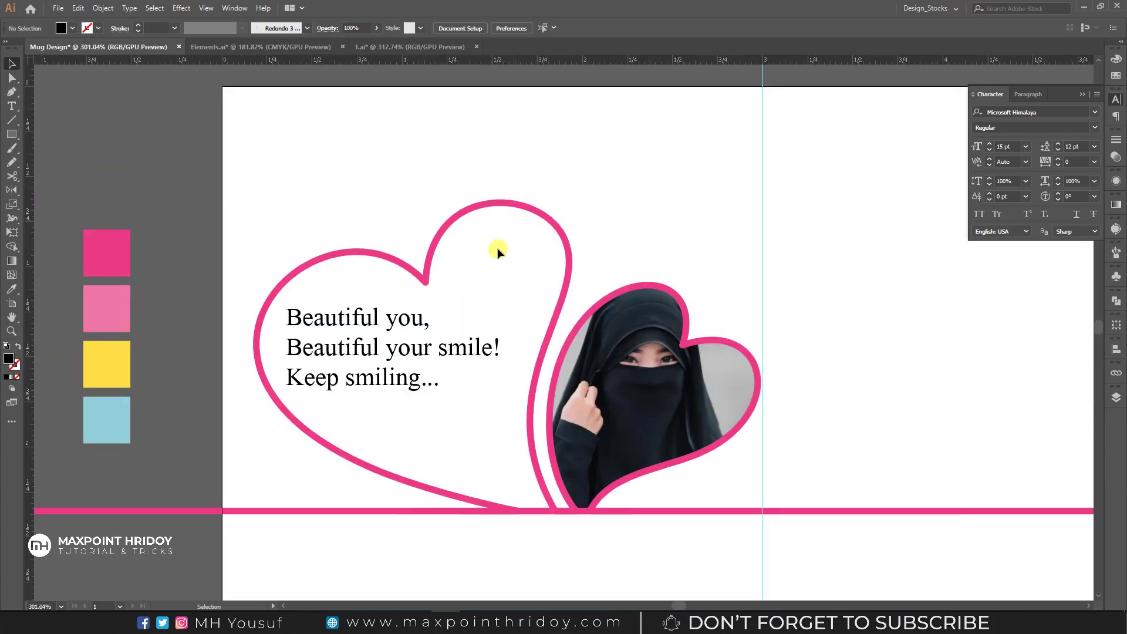
{"action": "left_click", "coordinate": [364, 320]}
{"action": "left_click_drag", "start_coordinate": [502, 350], "coordinate": [517, 350]}
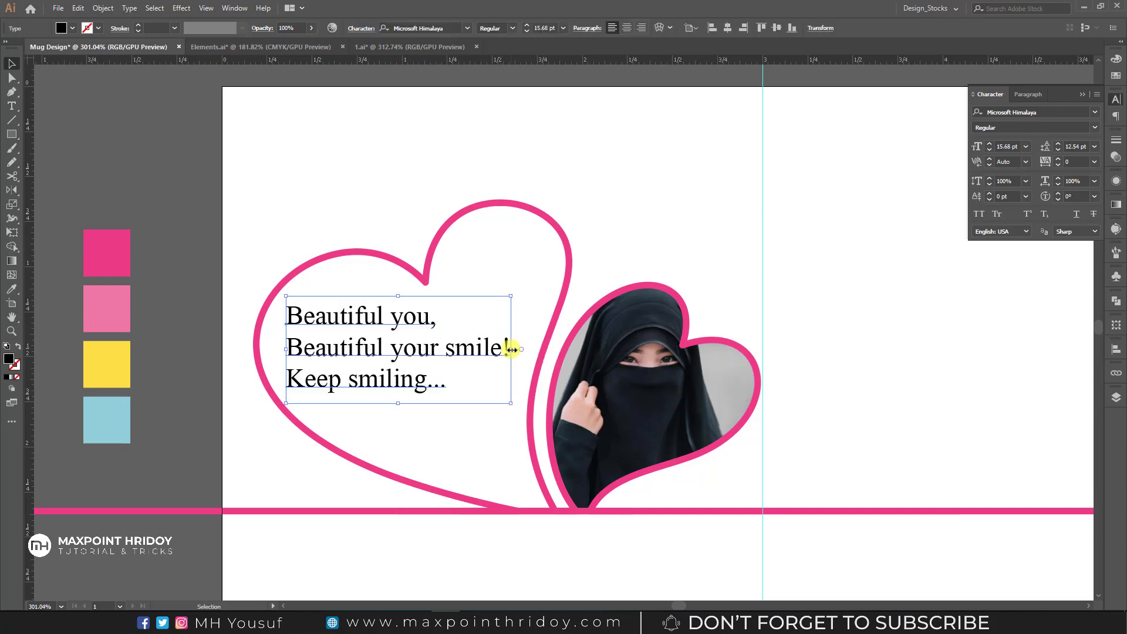
{"action": "scroll", "coordinate": [470, 317], "scroll_direction": "down", "scroll_amount": 2}
{"action": "scroll", "coordinate": [452, 340], "scroll_direction": "down", "scroll_amount": 3}
Step: Ungroup the red heart balloon artwork
{"action": "scroll", "coordinate": [475, 323], "scroll_direction": "down", "scroll_amount": 2}
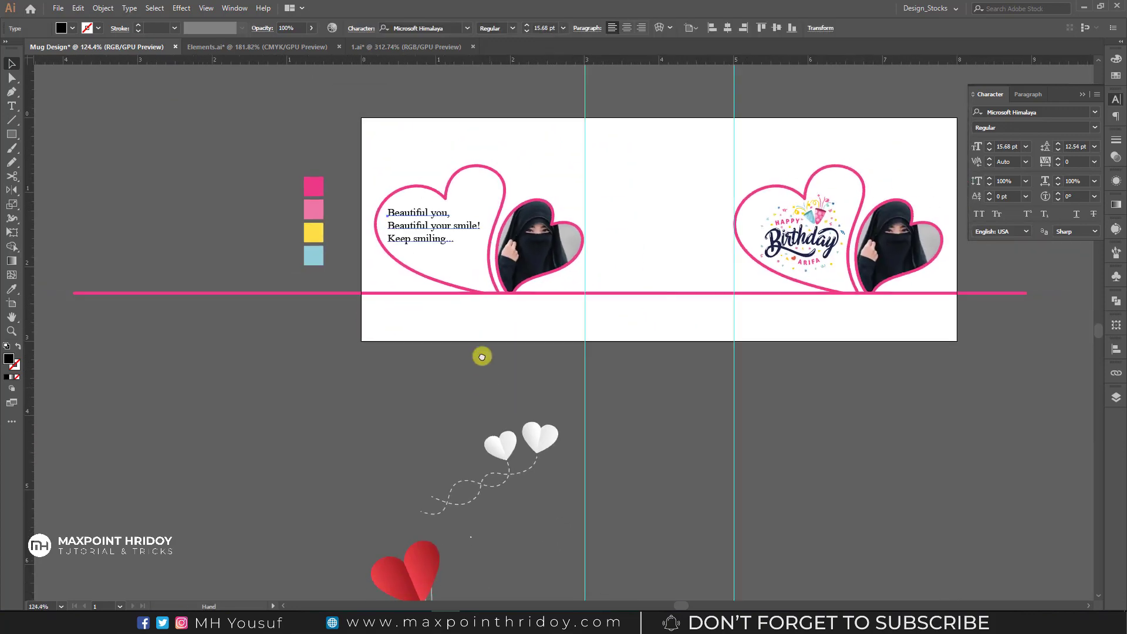
{"action": "scroll", "coordinate": [446, 376], "scroll_direction": "down", "scroll_amount": 5}
{"action": "scroll", "coordinate": [423, 405], "scroll_direction": "up", "scroll_amount": 2}
{"action": "left_click", "coordinate": [423, 383]}
{"action": "right_click", "coordinate": [423, 382]}
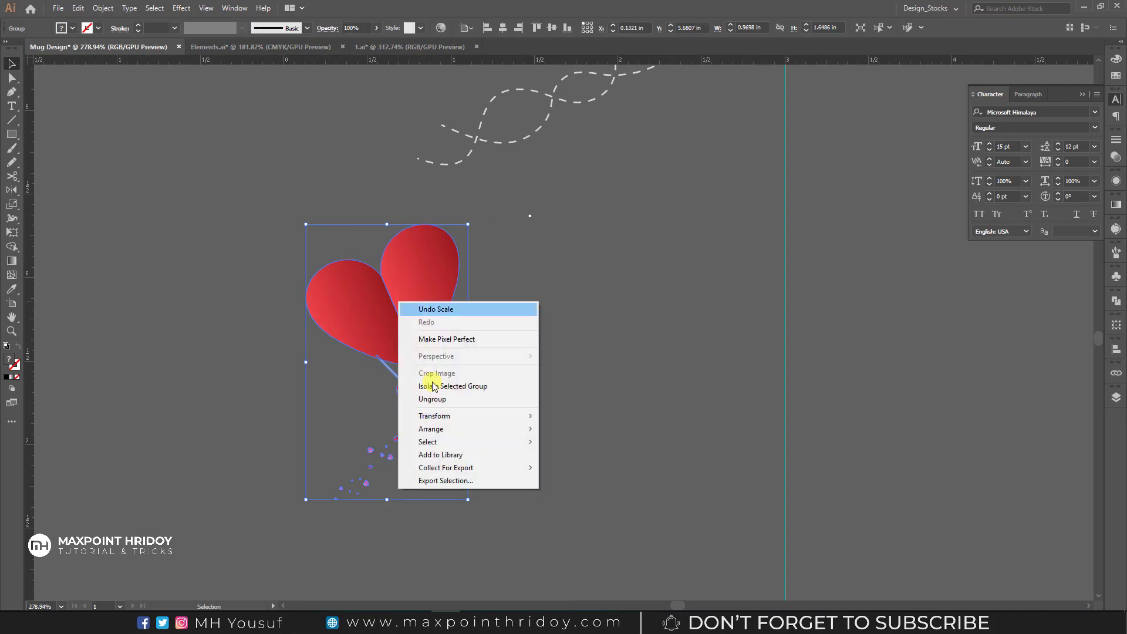
{"action": "left_click", "coordinate": [433, 395]}
{"action": "left_click", "coordinate": [365, 472]}
Step: Delete the balloons and envelope, keeping only the trail of small hearts
{"action": "scroll", "coordinate": [365, 472], "scroll_direction": "up", "scroll_amount": 3}
{"action": "scroll", "coordinate": [506, 452], "scroll_direction": "down", "scroll_amount": 3}
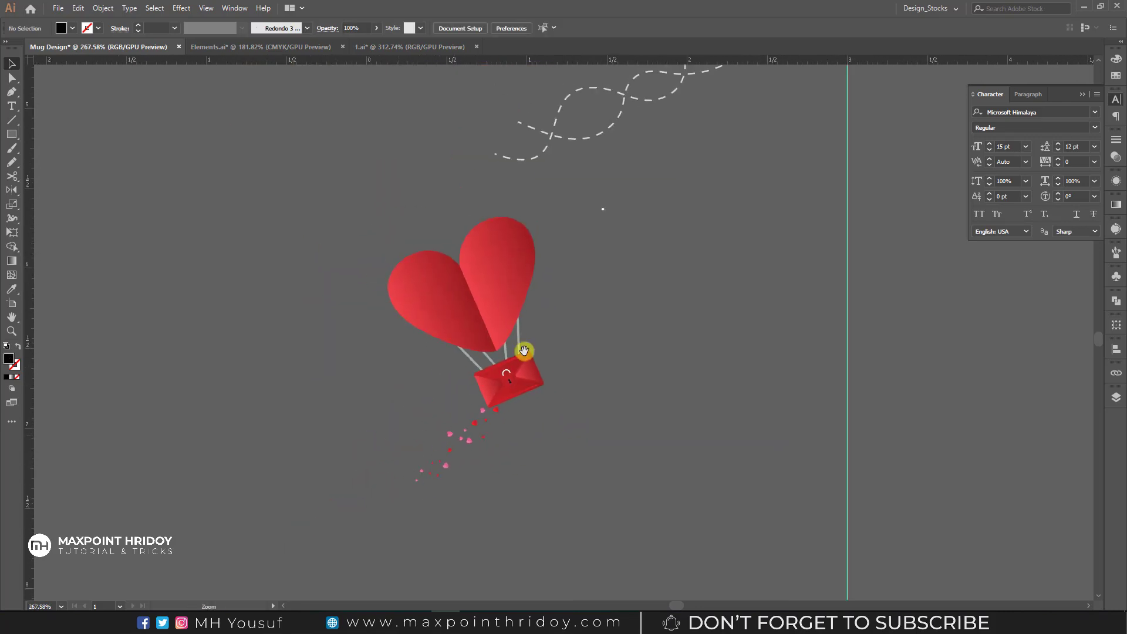
{"action": "left_click", "coordinate": [446, 464]}
{"action": "left_click", "coordinate": [627, 339]}
{"action": "left_click", "coordinate": [456, 392]}
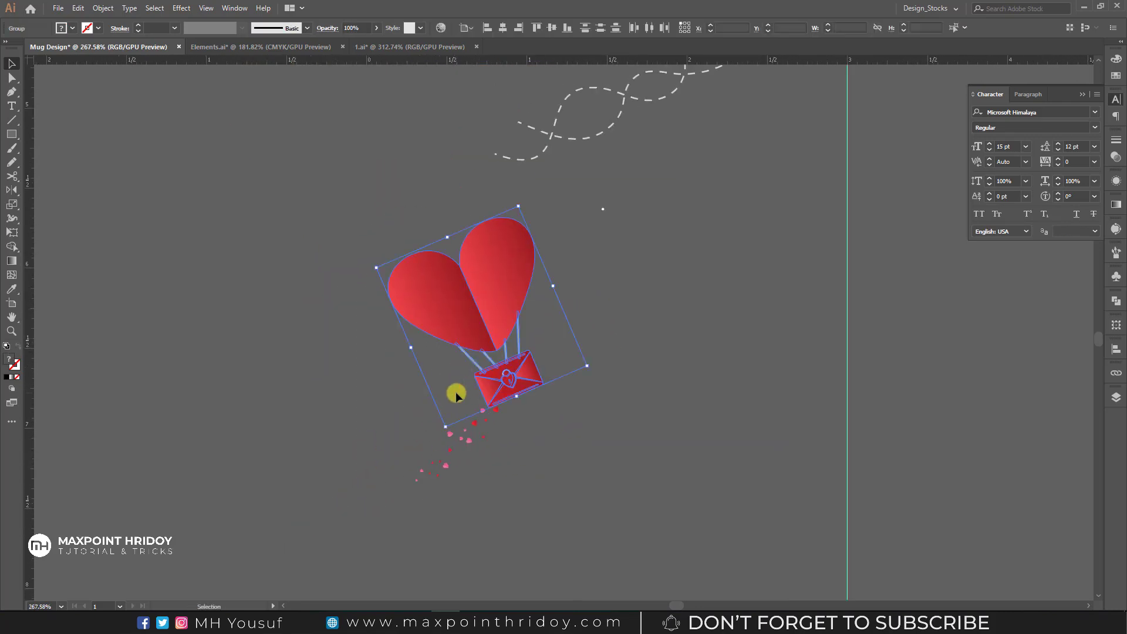
{"action": "key", "text": "Delete"}
{"action": "left_click", "coordinate": [469, 440]}
Step: Move the small-heart trail onto the artboard above the left heart frame, then open 1.ai
{"action": "scroll", "coordinate": [338, 529], "scroll_direction": "down", "scroll_amount": 3}
{"action": "scroll", "coordinate": [363, 444], "scroll_direction": "down", "scroll_amount": 2}
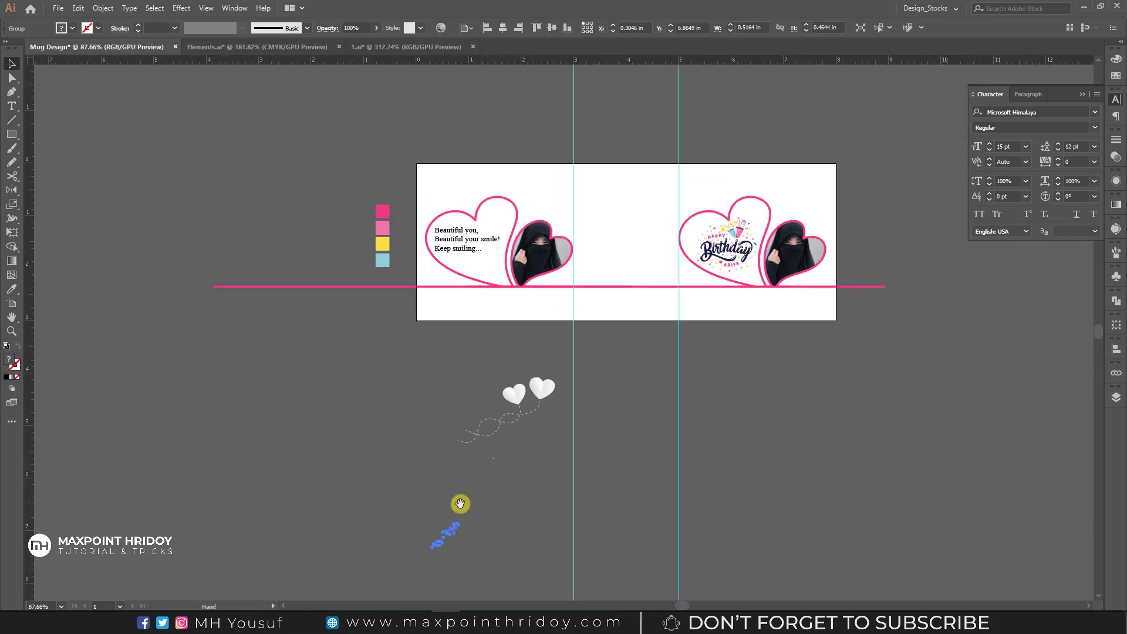
{"action": "left_click_drag", "start_coordinate": [449, 531], "coordinate": [503, 180]}
{"action": "scroll", "coordinate": [563, 194], "scroll_direction": "up", "scroll_amount": 2}
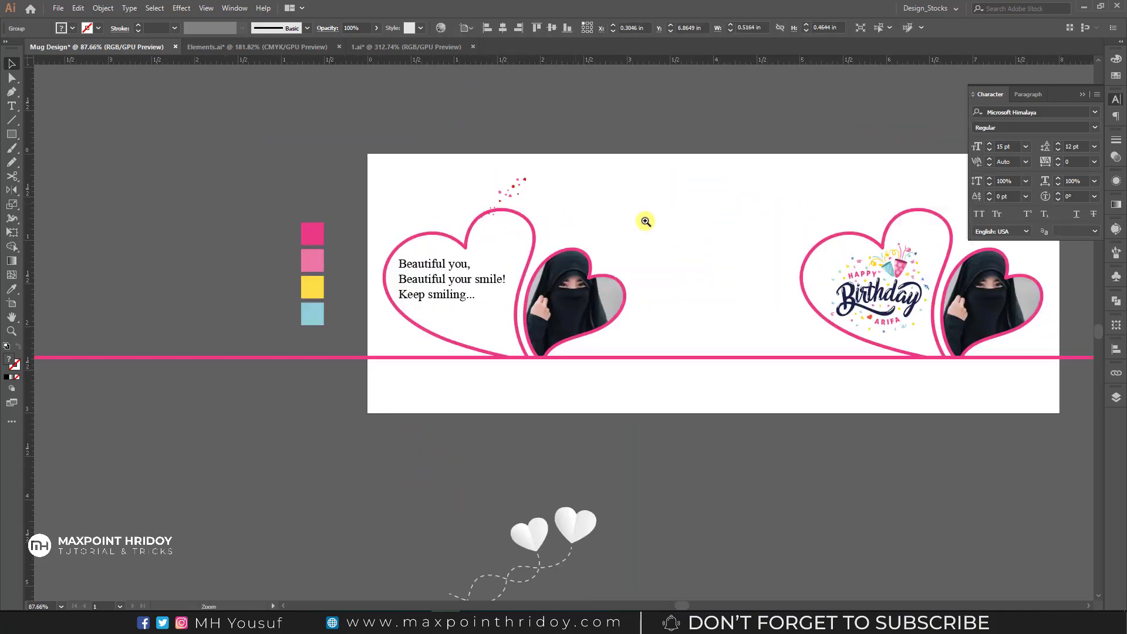
{"action": "scroll", "coordinate": [644, 219], "scroll_direction": "up", "scroll_amount": 4}
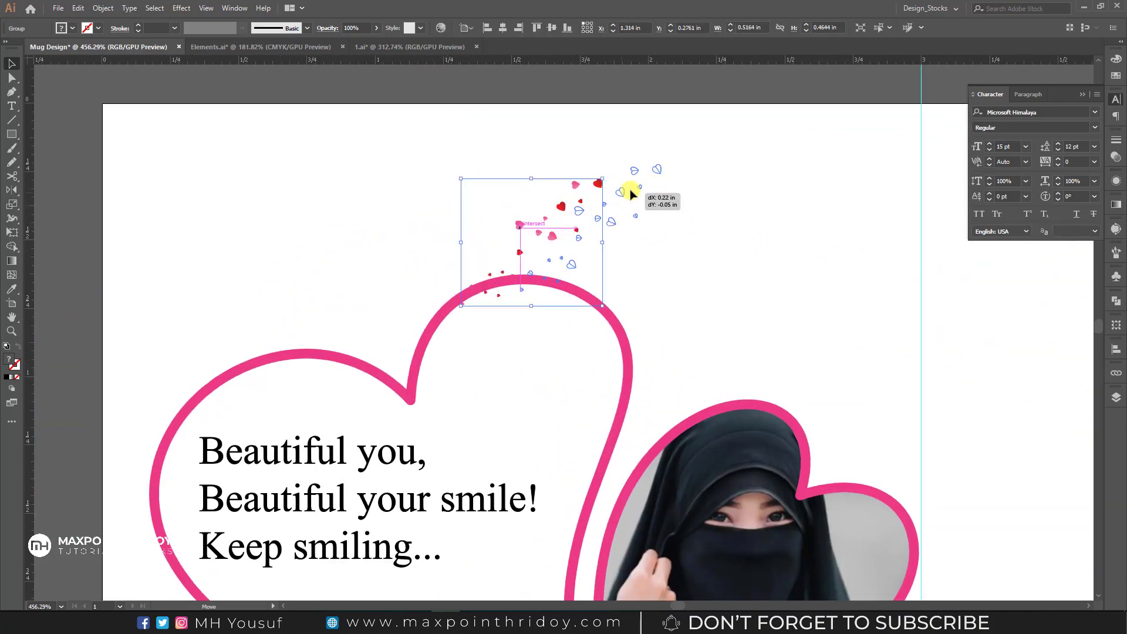
{"action": "left_click_drag", "start_coordinate": [564, 210], "coordinate": [629, 212]}
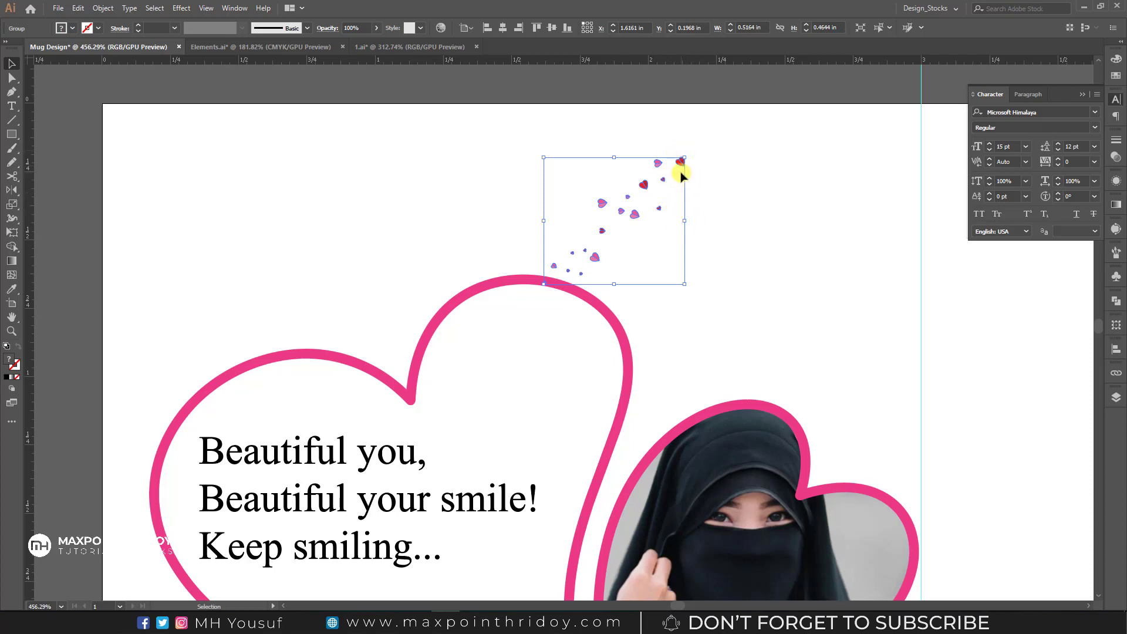
{"action": "left_click", "coordinate": [393, 51]}
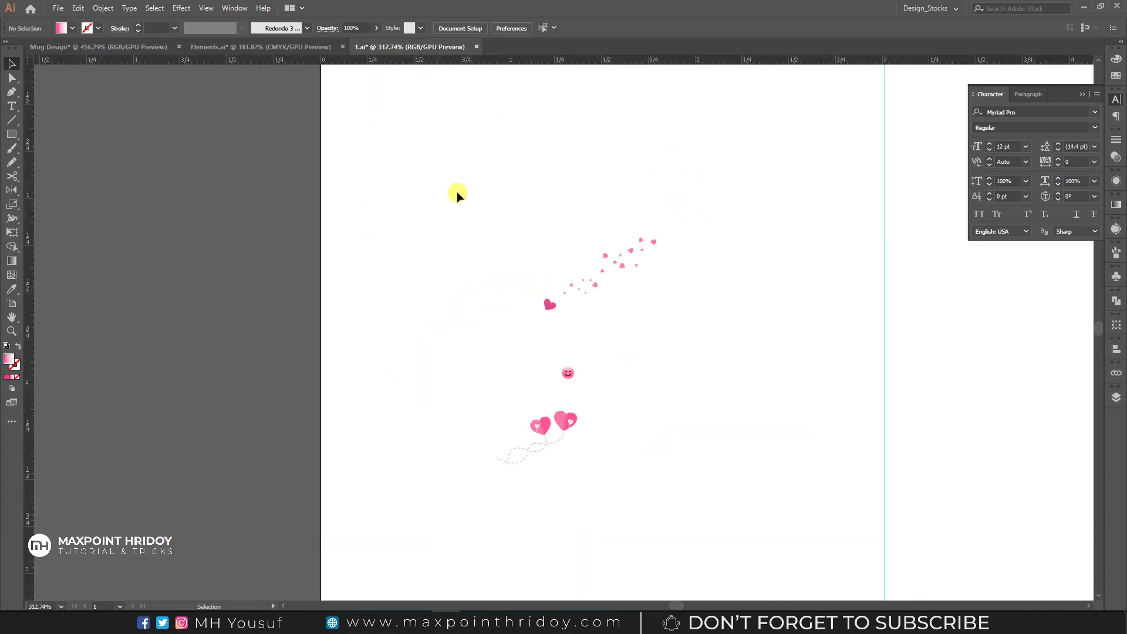
Step: Bring the pink heart trail from 1.ai into Mug Design, rising from after 'Beautiful you,'
{"action": "mouse_move", "coordinate": [457, 192]}
{"action": "left_mouse_down"}
{"action": "mouse_move", "coordinate": [686, 306]}
{"action": "mouse_move", "coordinate": [700, 335]}
{"action": "left_mouse_up"}
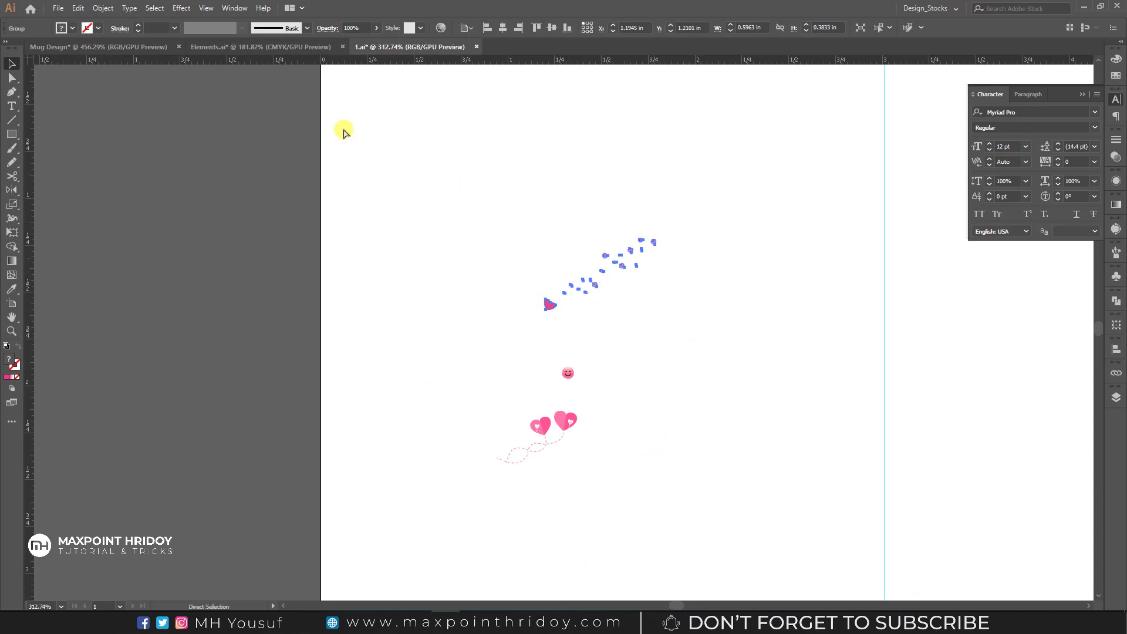
{"action": "left_click", "coordinate": [131, 52]}
{"action": "key", "text": "ctrl+v"}
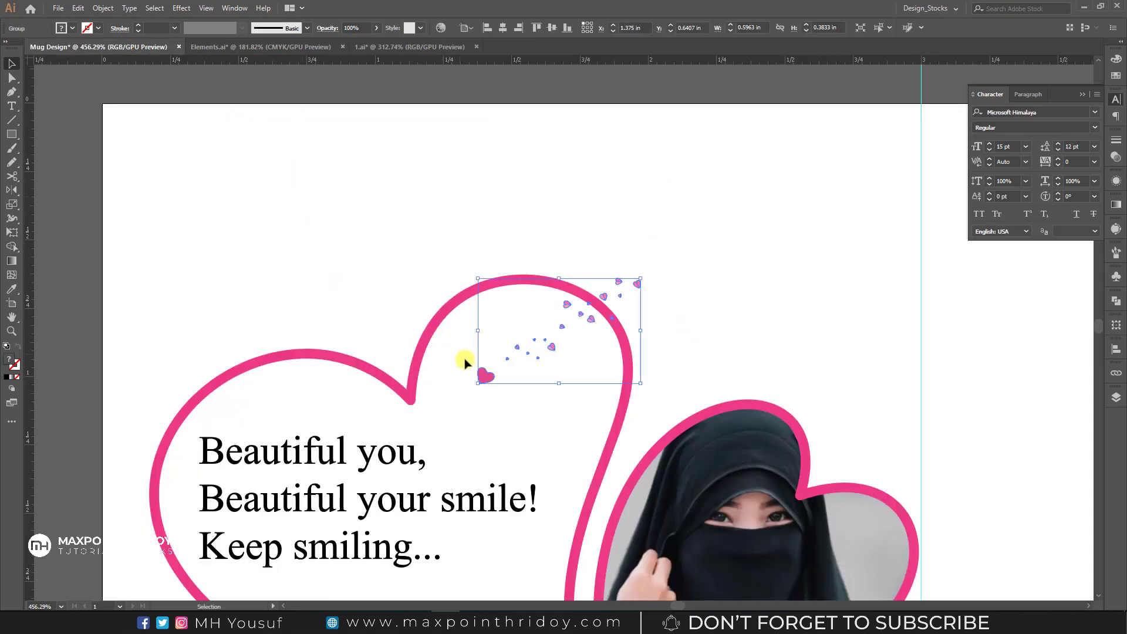
{"action": "left_click_drag", "start_coordinate": [483, 382], "coordinate": [424, 446]}
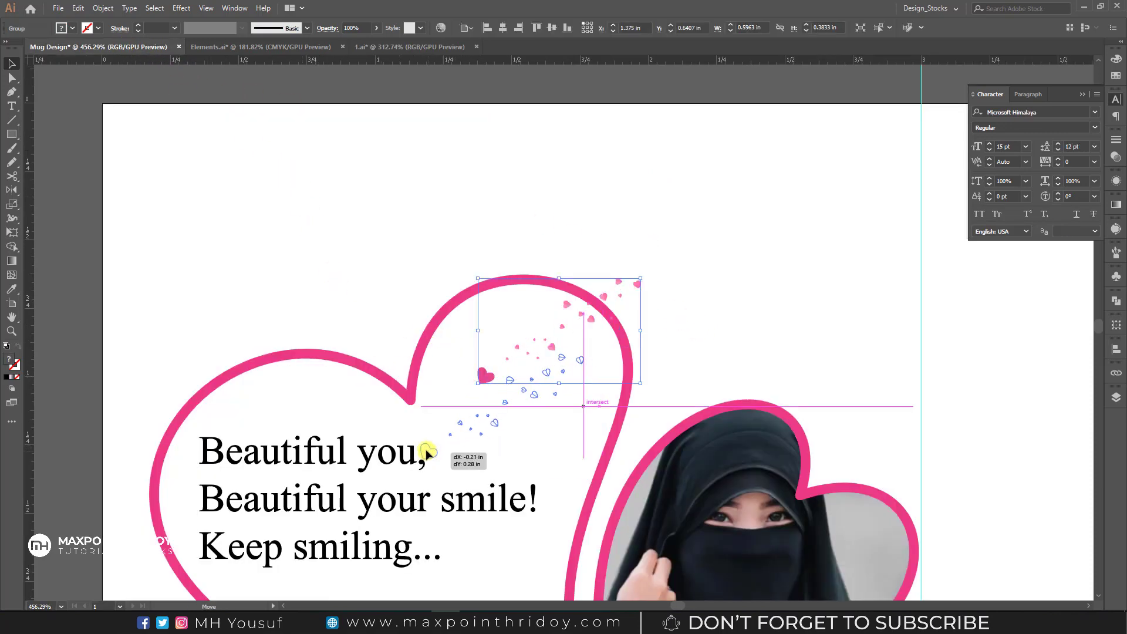
{"action": "left_click_drag", "start_coordinate": [424, 446], "coordinate": [432, 448]}
{"action": "left_click", "coordinate": [441, 239]}
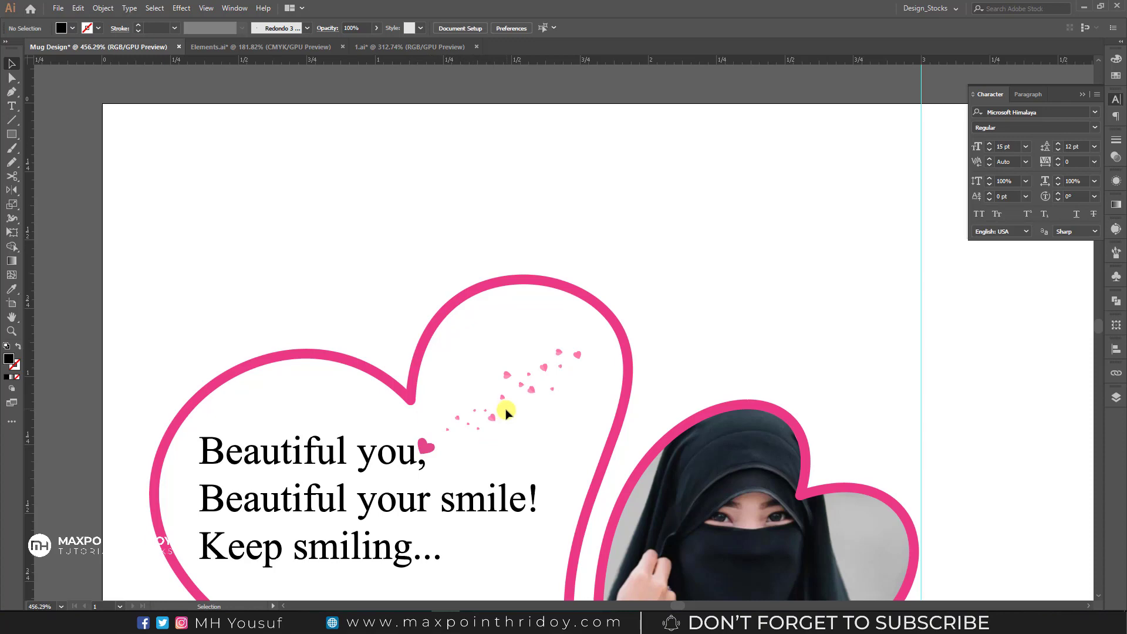
{"action": "scroll", "coordinate": [508, 232], "scroll_direction": "down", "scroll_amount": 3}
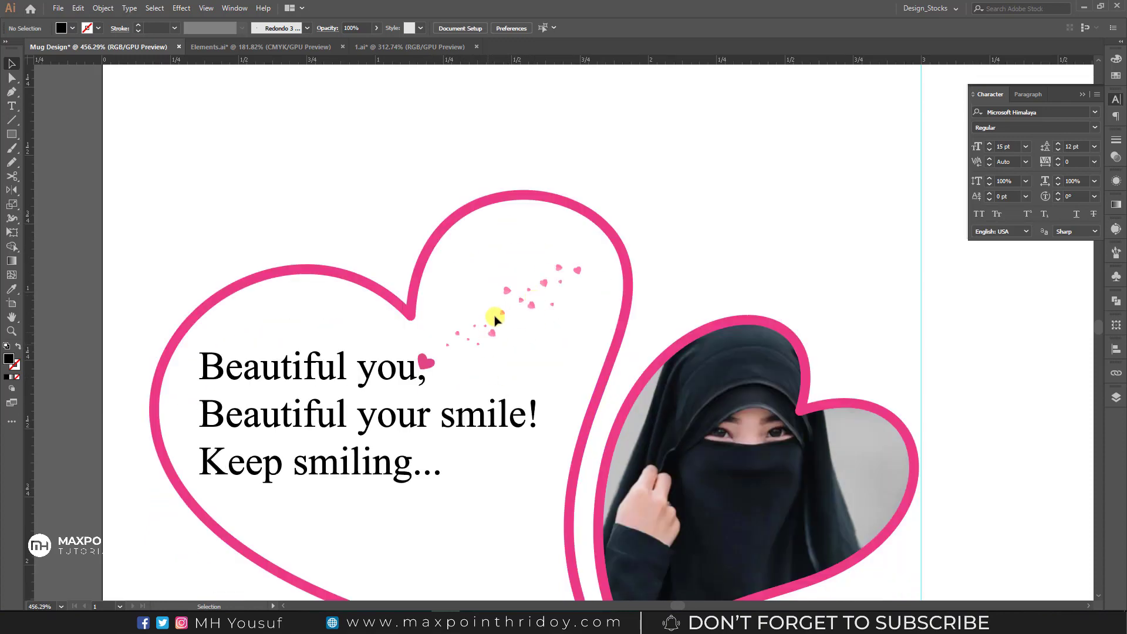
{"action": "scroll", "coordinate": [453, 357], "scroll_direction": "down", "scroll_amount": 2}
{"action": "scroll", "coordinate": [428, 330], "scroll_direction": "down", "scroll_amount": 2}
{"action": "scroll", "coordinate": [448, 355], "scroll_direction": "up", "scroll_amount": 3}
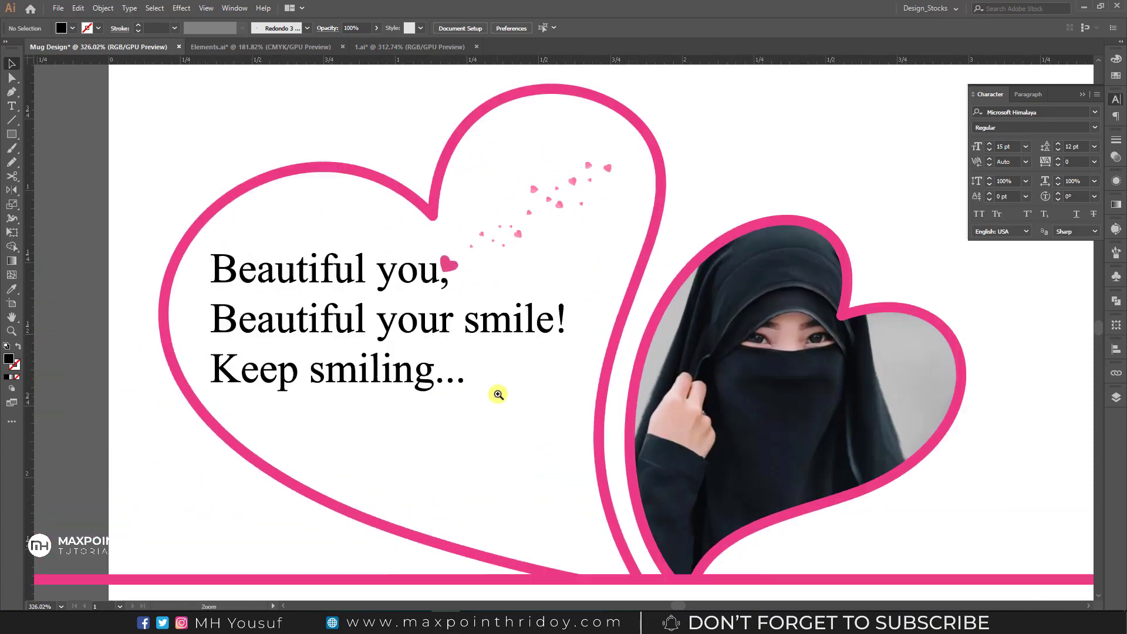
{"action": "scroll", "coordinate": [499, 392], "scroll_direction": "up", "scroll_amount": 1}
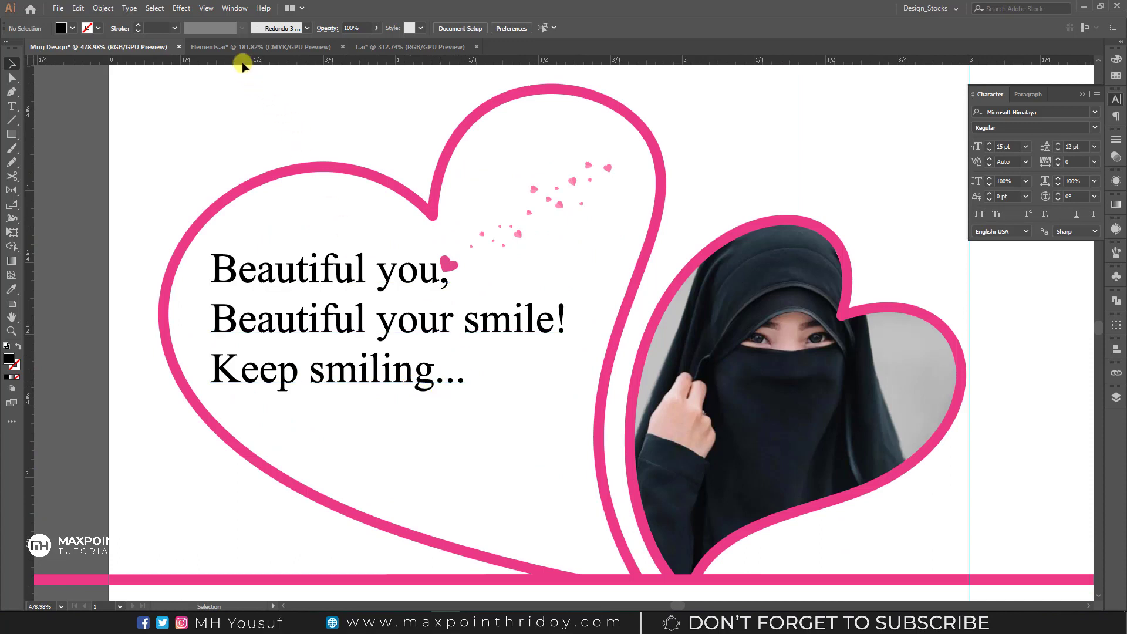
Step: Bring the small pink smiley from 1.ai into Mug Design, placed right after 'Keep smiling...'
{"action": "left_click", "coordinate": [258, 47]}
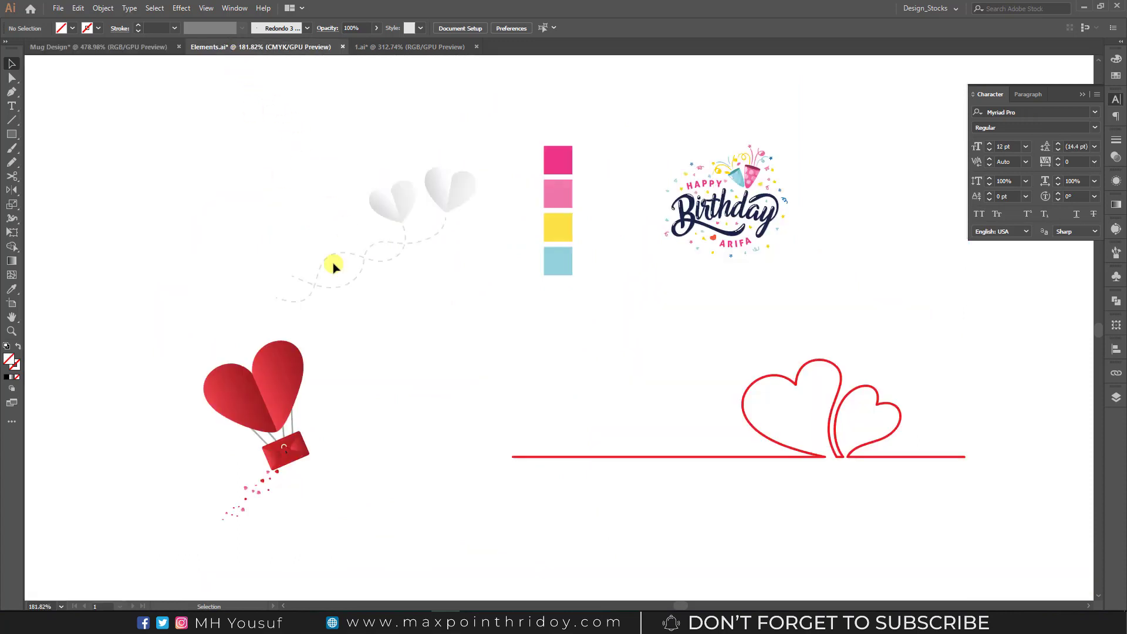
{"action": "left_click", "coordinate": [382, 49]}
{"action": "left_click", "coordinate": [569, 375]}
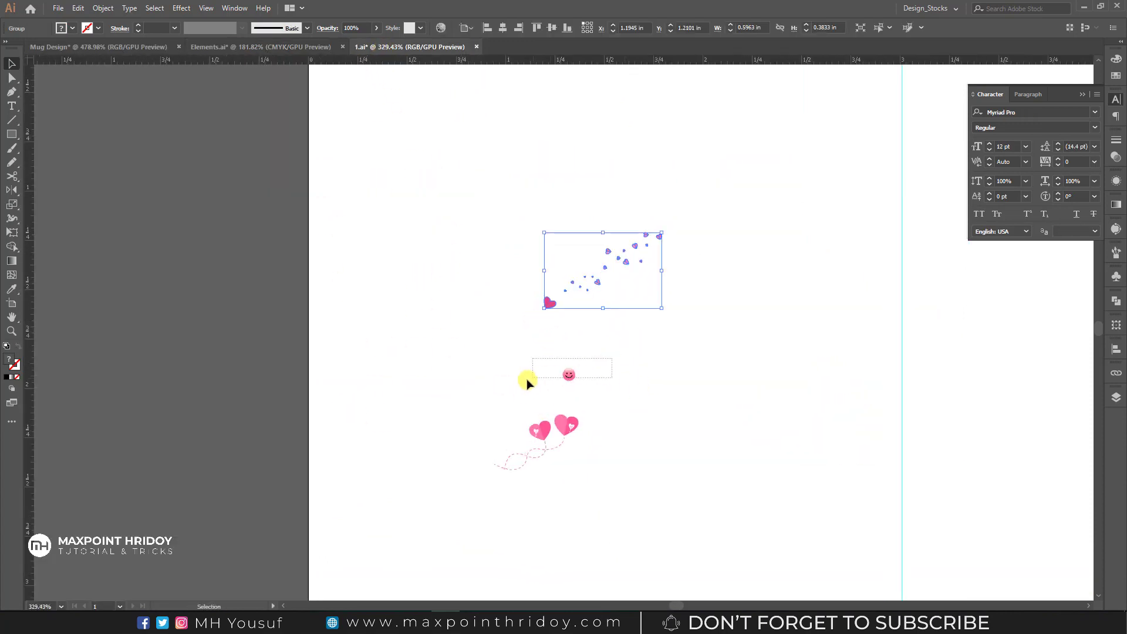
{"action": "left_click", "coordinate": [129, 47]}
{"action": "key", "text": "ctrl+v"}
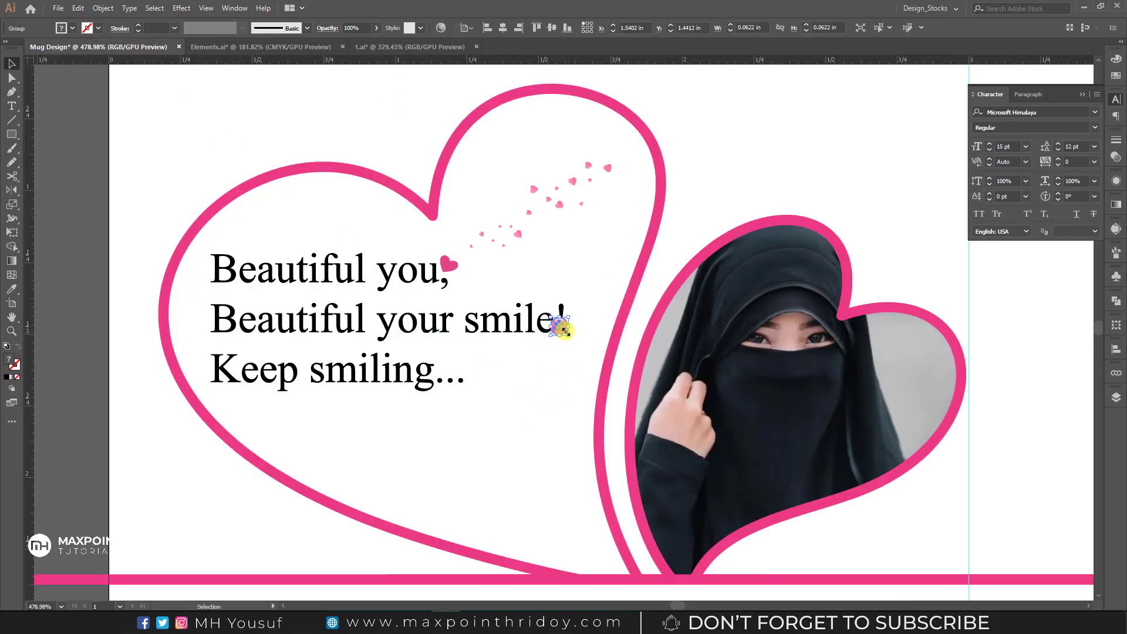
{"action": "left_click_drag", "start_coordinate": [564, 332], "coordinate": [489, 389]}
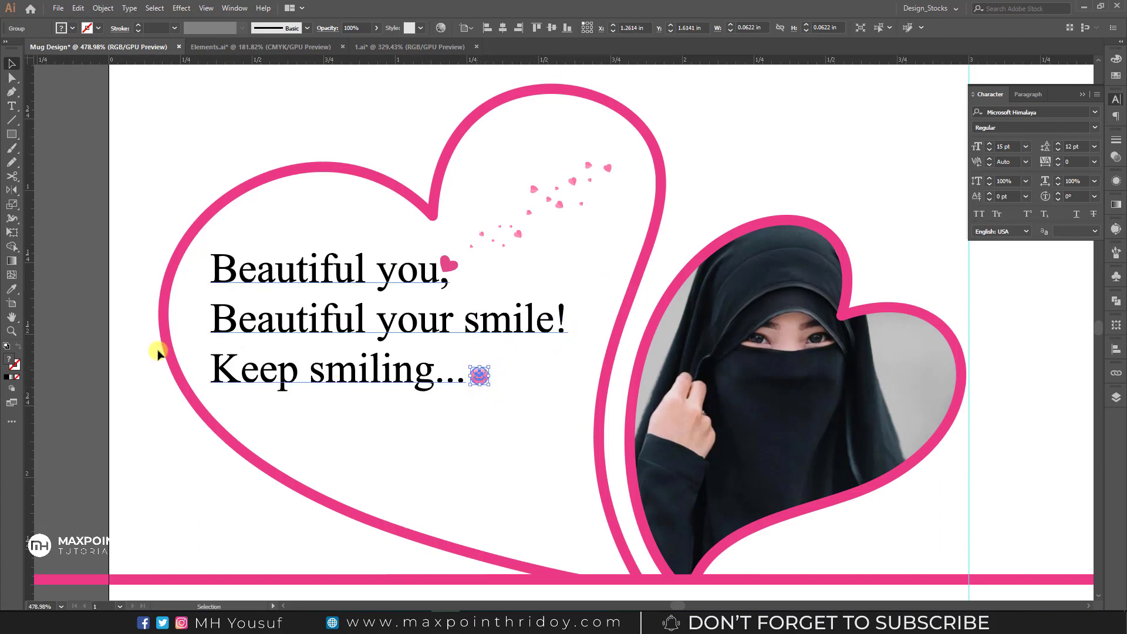
{"action": "left_click", "coordinate": [126, 372]}
Step: Select the white heart balloons group and drag it up onto the mug artboard
{"action": "key", "text": "z"}
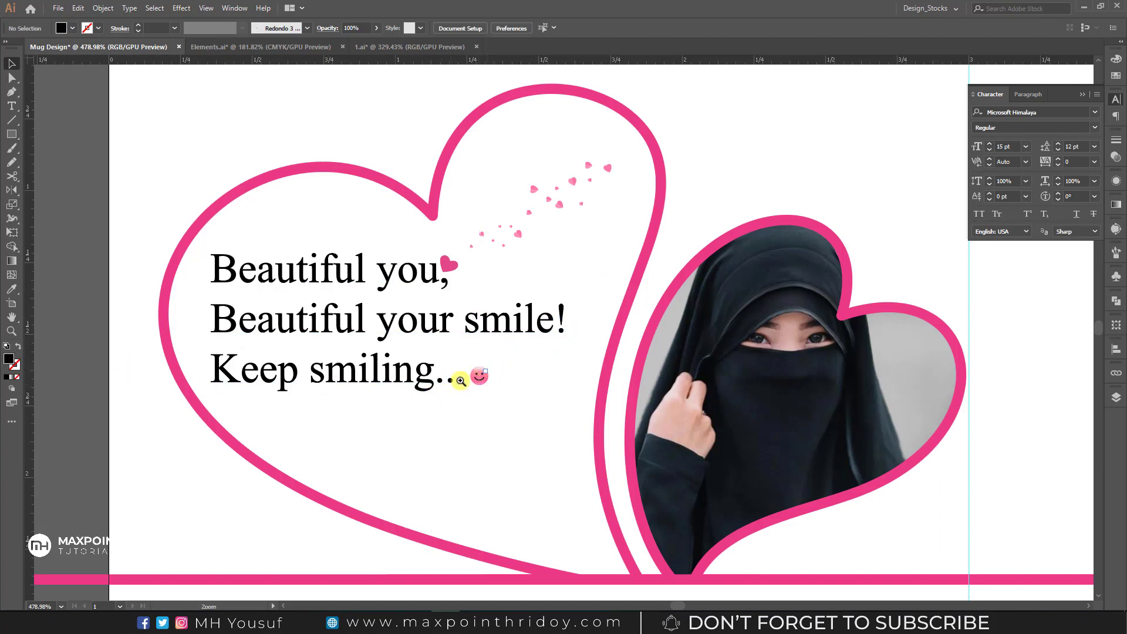
{"action": "scroll", "coordinate": [470, 382], "scroll_direction": "down", "scroll_amount": 2}
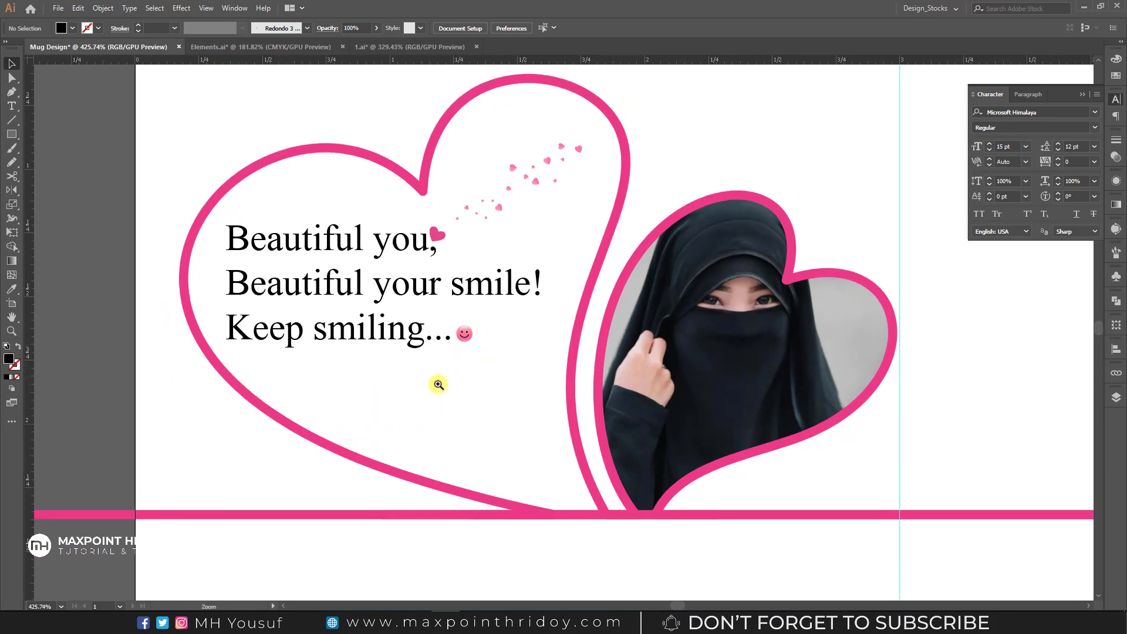
{"action": "scroll", "coordinate": [439, 384], "scroll_direction": "down", "scroll_amount": 3}
{"action": "scroll", "coordinate": [478, 410], "scroll_direction": "down", "scroll_amount": 3}
{"action": "scroll", "coordinate": [478, 322], "scroll_direction": "down", "scroll_amount": 3}
{"action": "key", "text": "v"}
{"action": "left_click", "coordinate": [510, 467]}
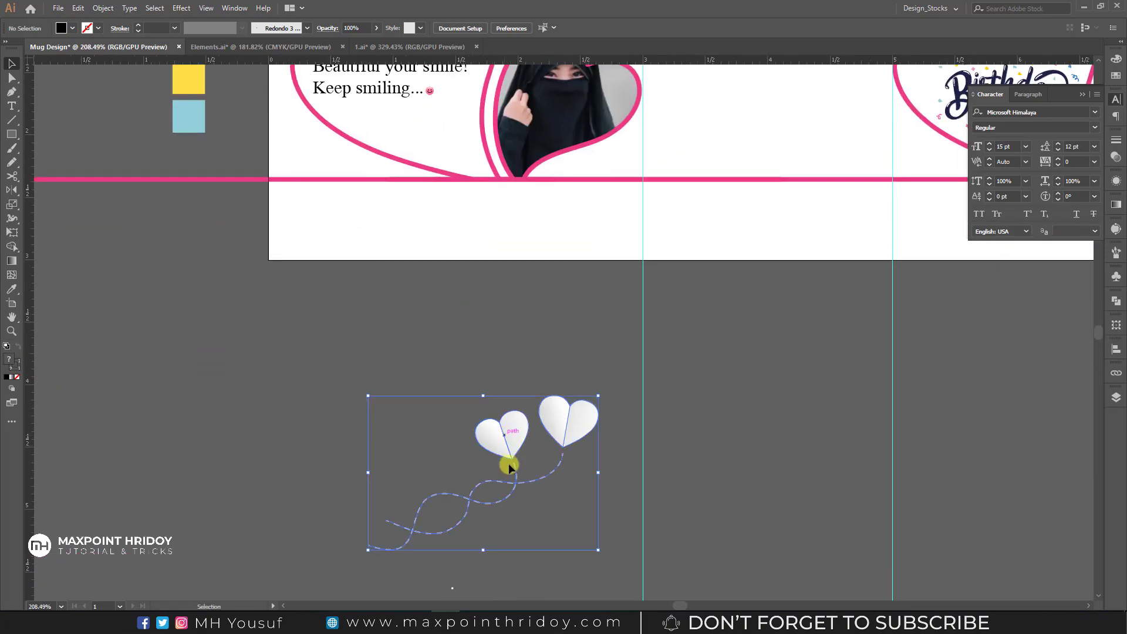
{"action": "left_click_drag", "start_coordinate": [509, 467], "coordinate": [487, 331]}
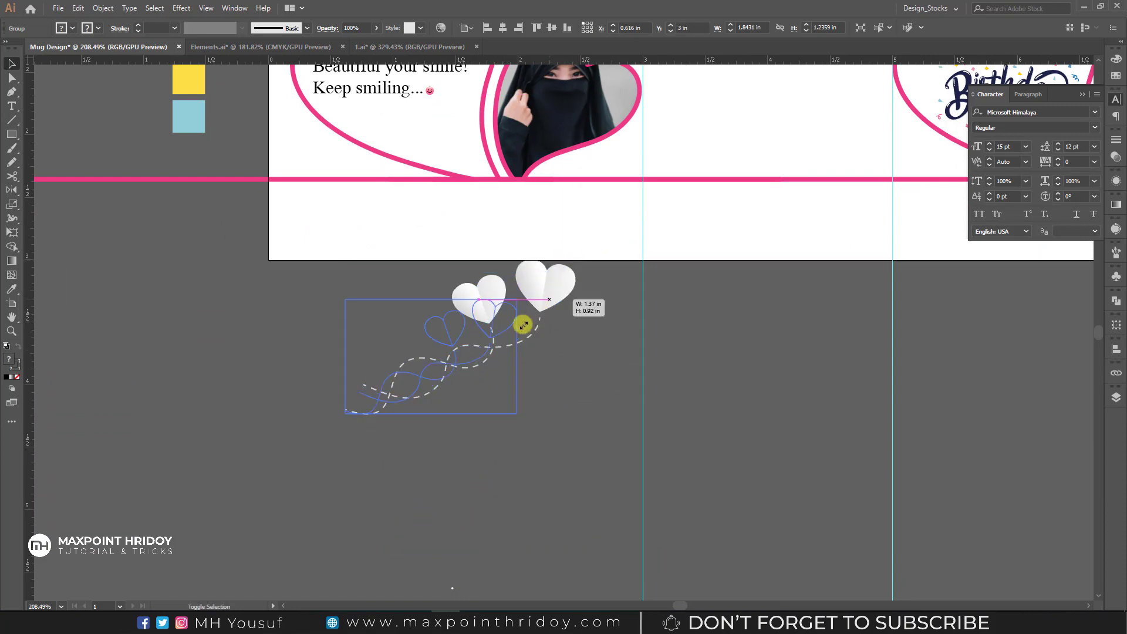
Step: Scale the balloons down to sit beneath 'Keep smiling...' inside the left heart
{"action": "mouse_move", "coordinate": [573, 262]}
{"action": "left_mouse_down"}
{"action": "mouse_move", "coordinate": [446, 347]}
{"action": "mouse_move", "coordinate": [443, 154]}
{"action": "mouse_move", "coordinate": [453, 282]}
{"action": "mouse_move", "coordinate": [440, 295]}
{"action": "left_mouse_up"}
{"action": "scroll", "coordinate": [436, 207], "scroll_direction": "up", "scroll_amount": 2}
{"action": "scroll", "coordinate": [448, 322], "scroll_direction": "up", "scroll_amount": 2}
{"action": "scroll", "coordinate": [449, 267], "scroll_direction": "up", "scroll_amount": 3}
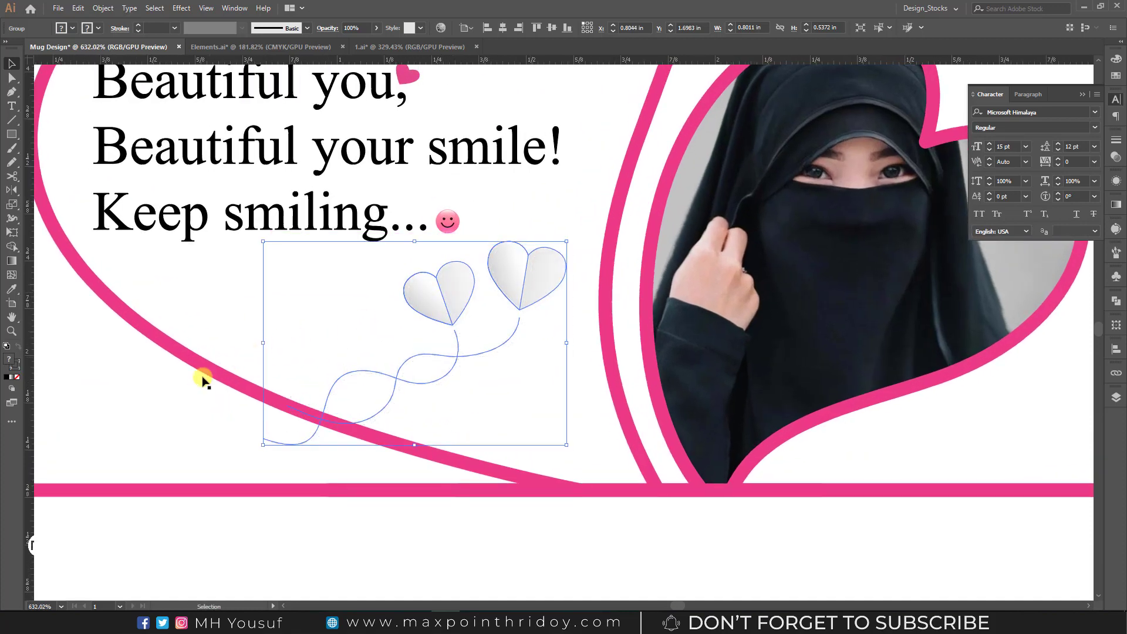
{"action": "left_click", "coordinate": [201, 378]}
{"action": "scroll", "coordinate": [297, 441], "scroll_direction": "up", "scroll_amount": 2}
{"action": "scroll", "coordinate": [419, 381], "scroll_direction": "down", "scroll_amount": 2}
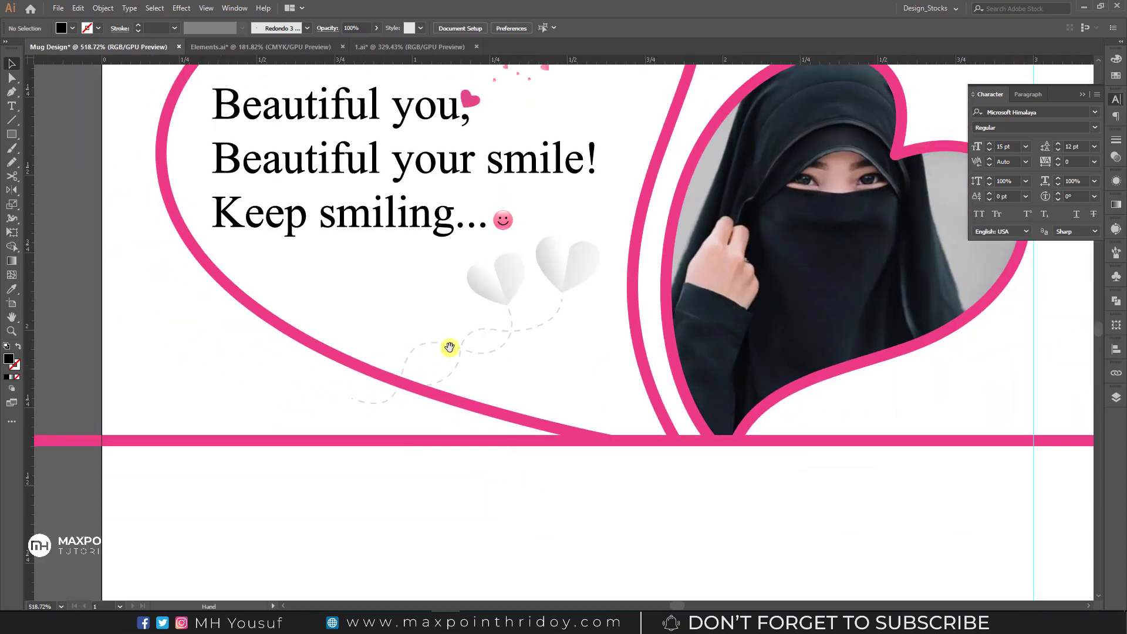
{"action": "scroll", "coordinate": [448, 345], "scroll_direction": "down", "scroll_amount": 2}
{"action": "scroll", "coordinate": [549, 385], "scroll_direction": "down", "scroll_amount": 1}
Step: Colour both balloon strings light pink by sampling the swatch with the Eyedropper
{"action": "right_click", "coordinate": [561, 395]}
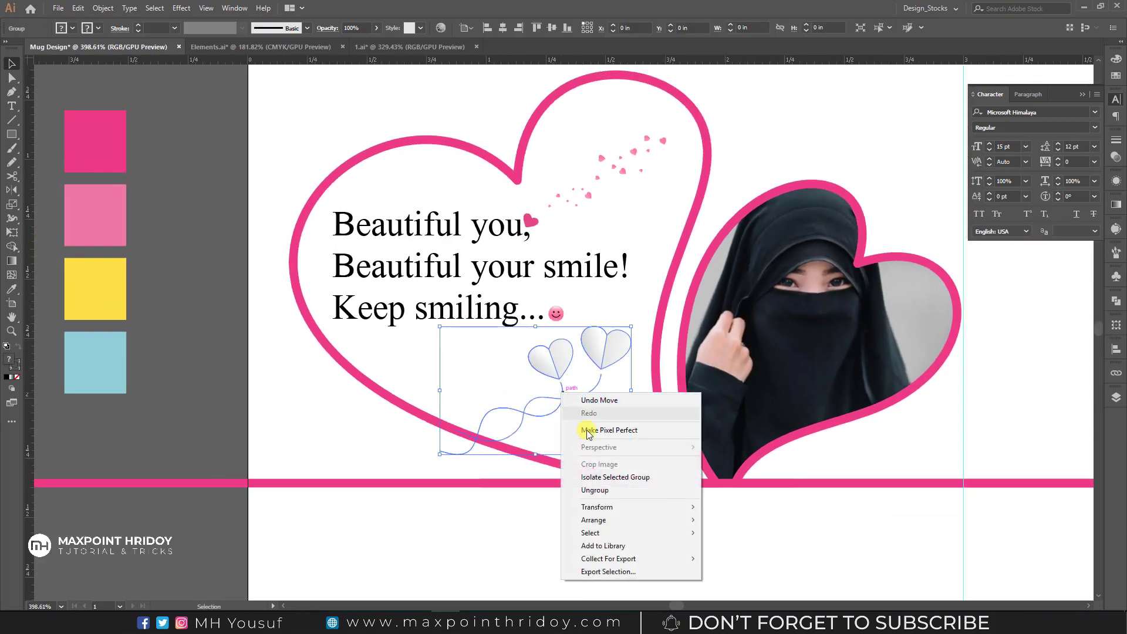
{"action": "key", "text": "Escape"}
{"action": "left_click", "coordinate": [555, 418]}
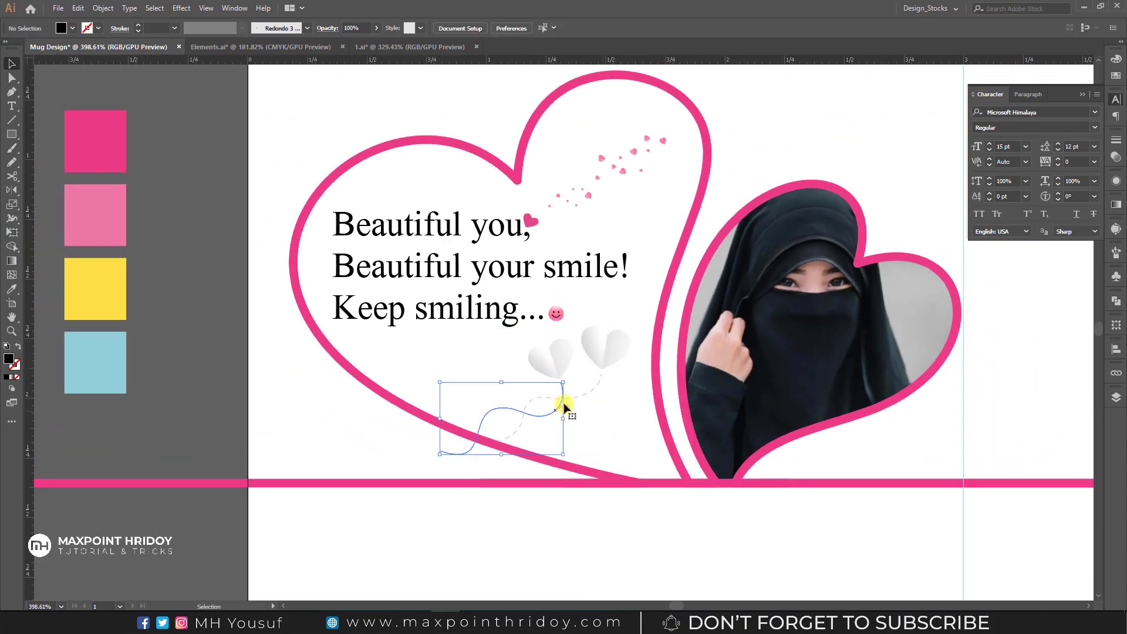
{"action": "left_click", "coordinate": [587, 396], "text": "shift"}
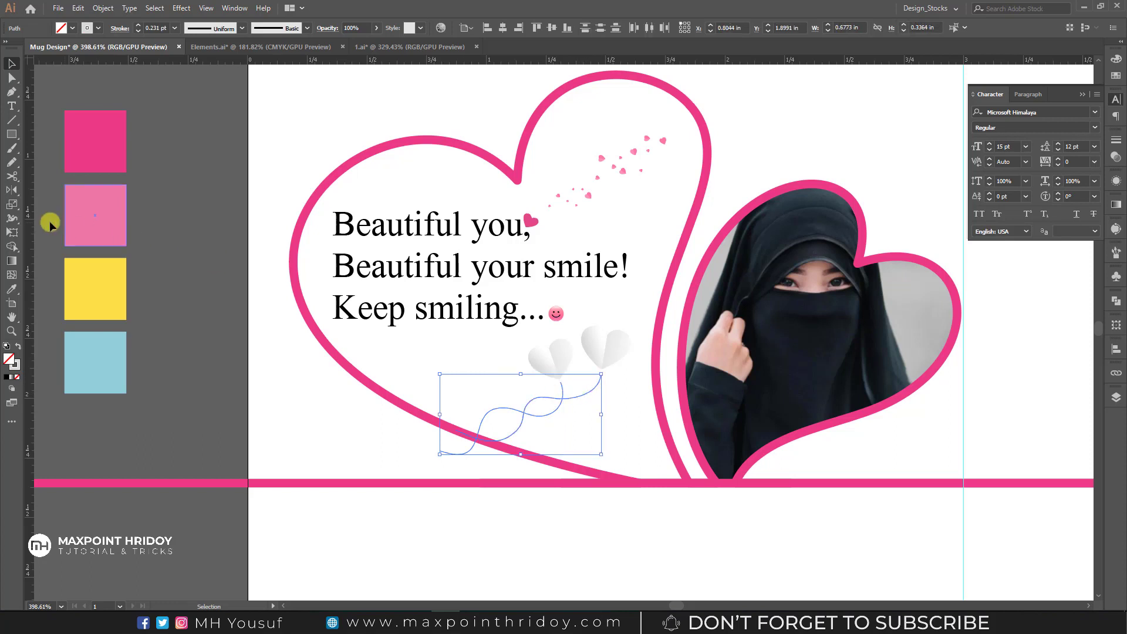
{"action": "left_click", "coordinate": [12, 289]}
{"action": "key", "text": "ctrl+z"}
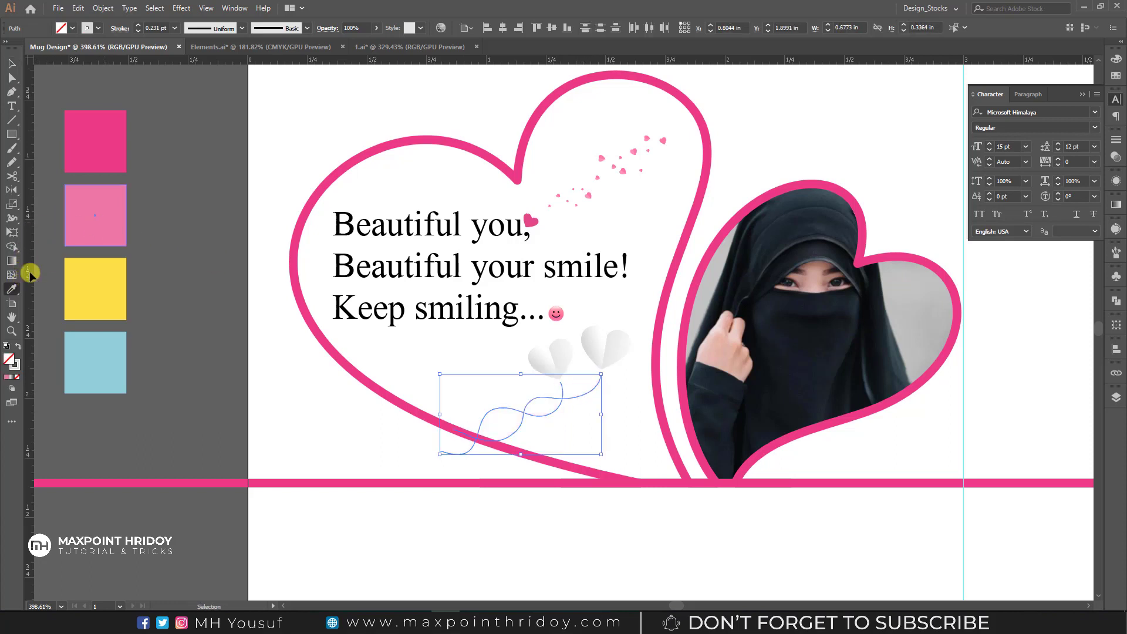
{"action": "left_click", "coordinate": [15, 364]}
{"action": "left_click", "coordinate": [90, 229]}
{"action": "key", "text": "v"}
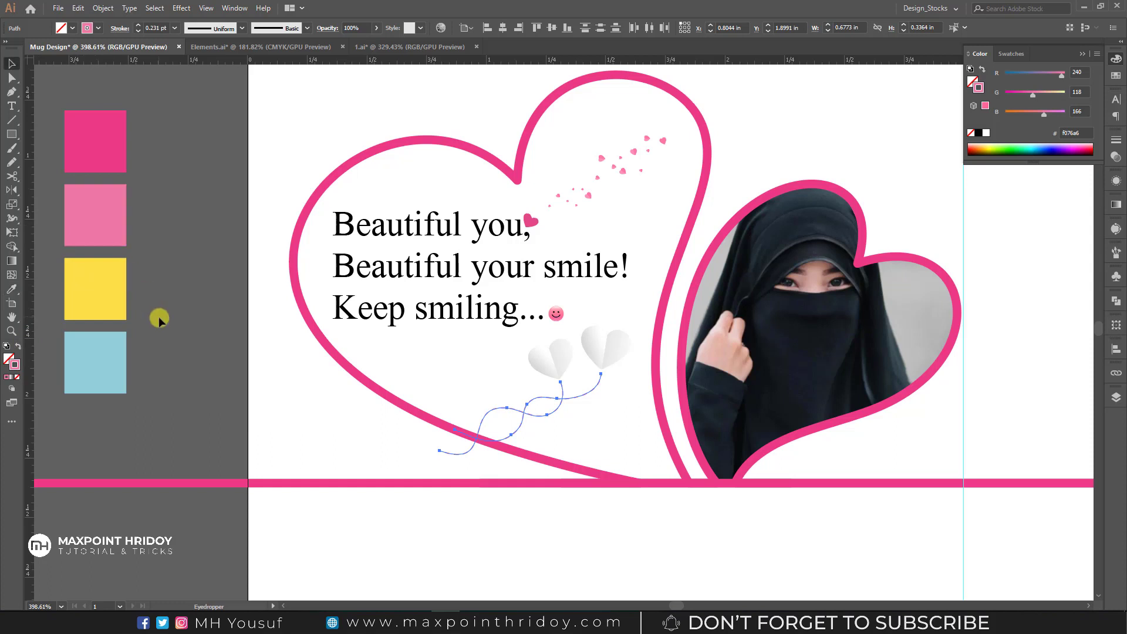
Step: Fill the left heart balloon's path with the deep pink swatch
{"action": "left_click", "coordinate": [189, 297]}
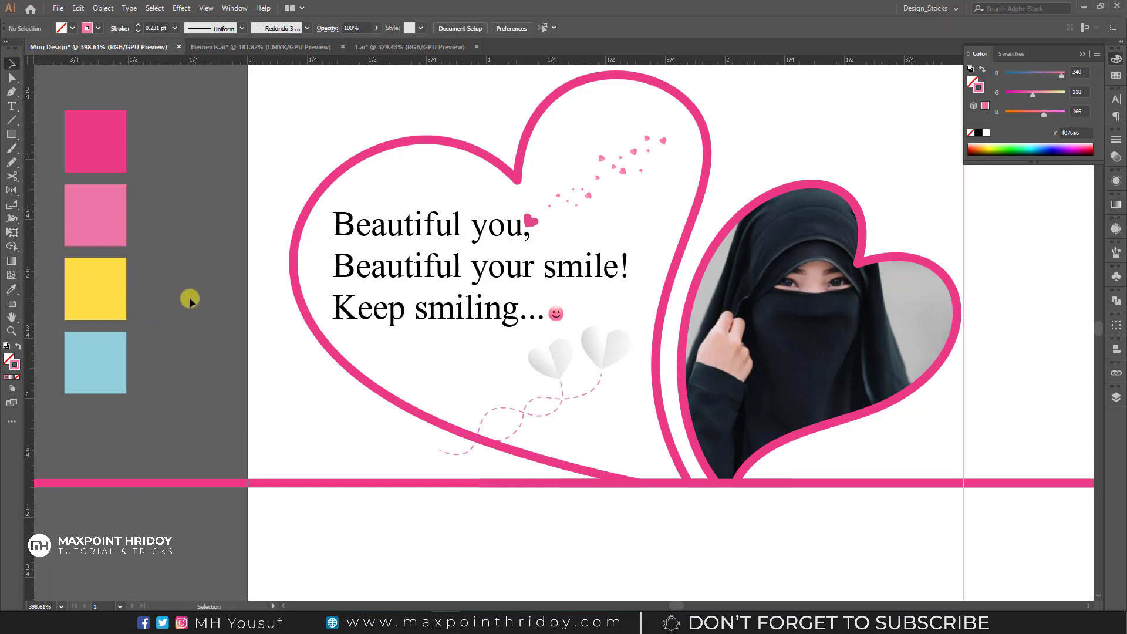
{"action": "left_click", "coordinate": [561, 356]}
{"action": "left_click", "coordinate": [629, 398]}
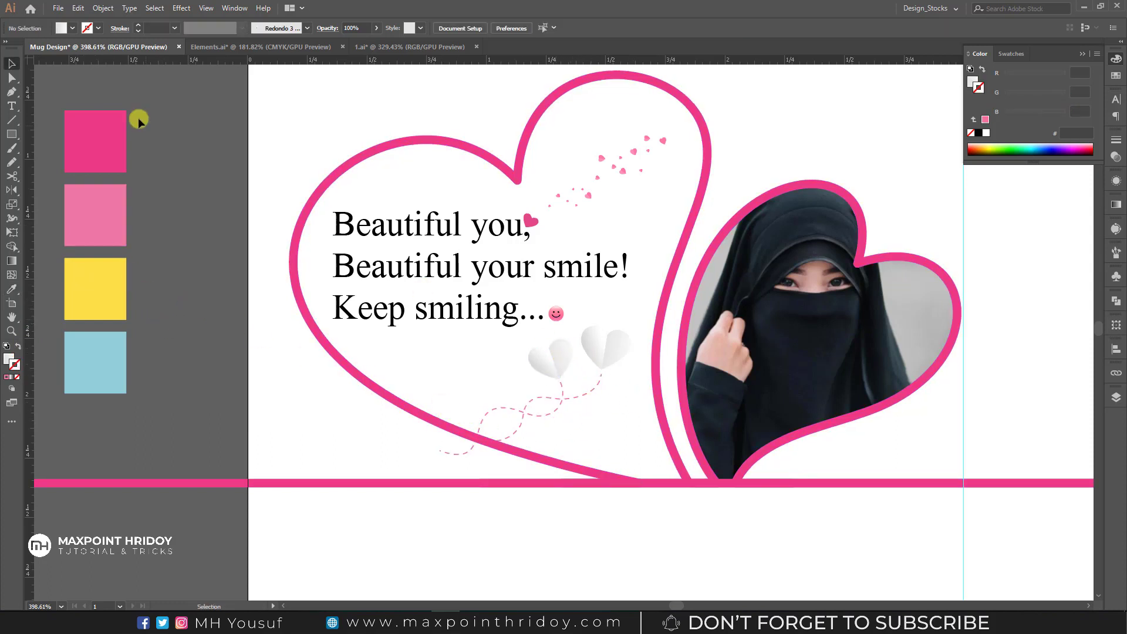
{"action": "left_click", "coordinate": [12, 78]}
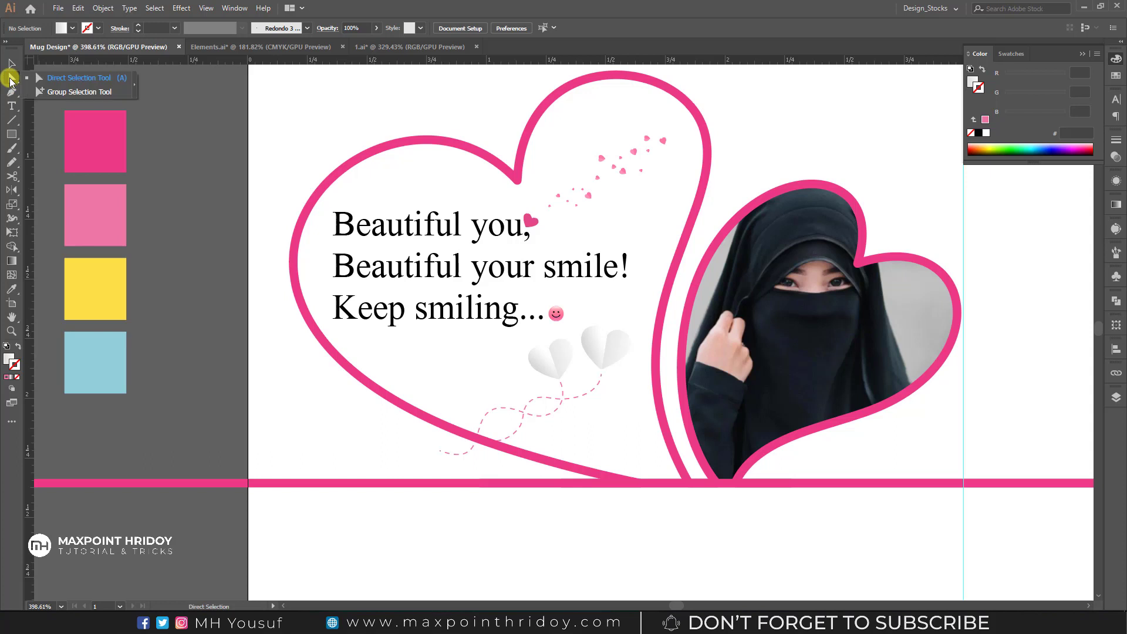
{"action": "left_click", "coordinate": [564, 354]}
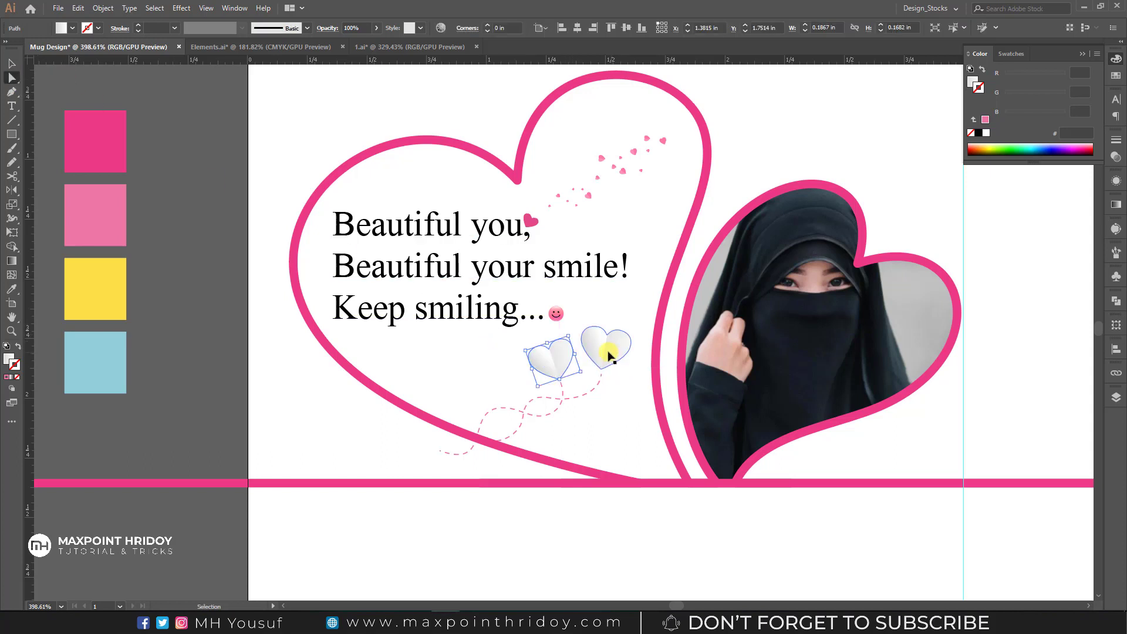
{"action": "left_click", "coordinate": [12, 289]}
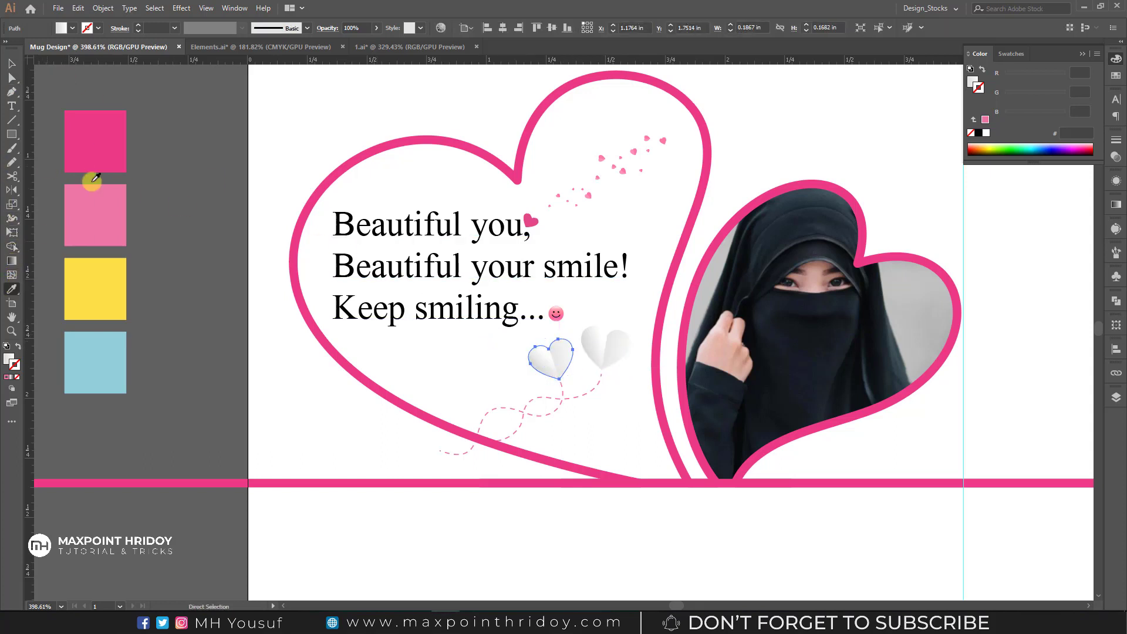
{"action": "left_click", "coordinate": [97, 126]}
Step: Give the left heart a lighter pink left half and lighten its darker half
{"action": "key", "text": "a"}
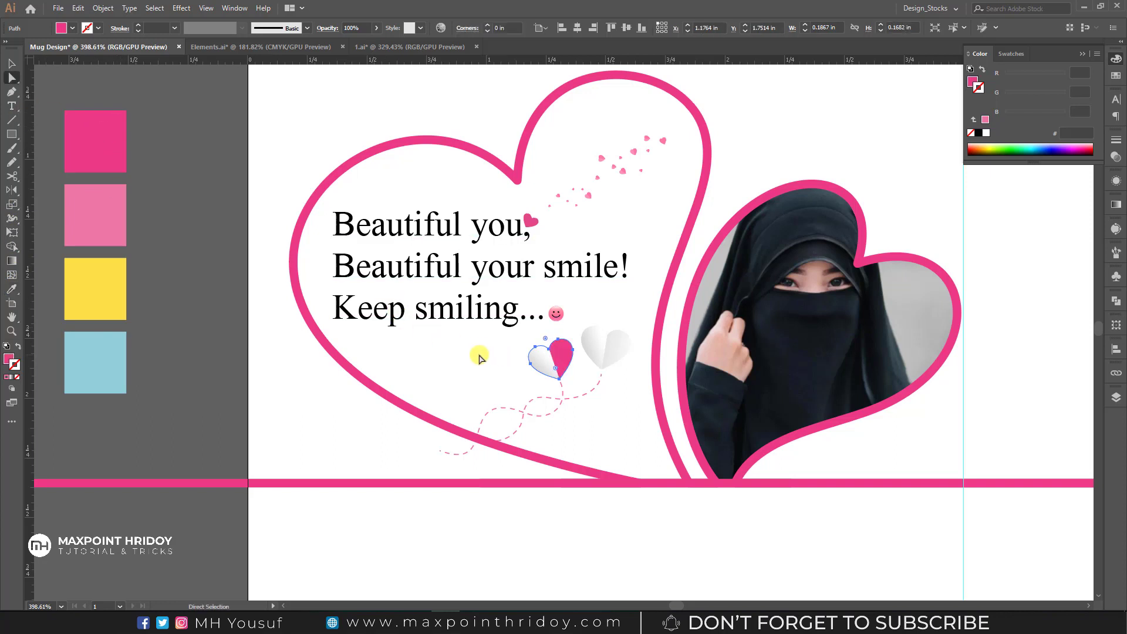
{"action": "left_click", "coordinate": [540, 359]}
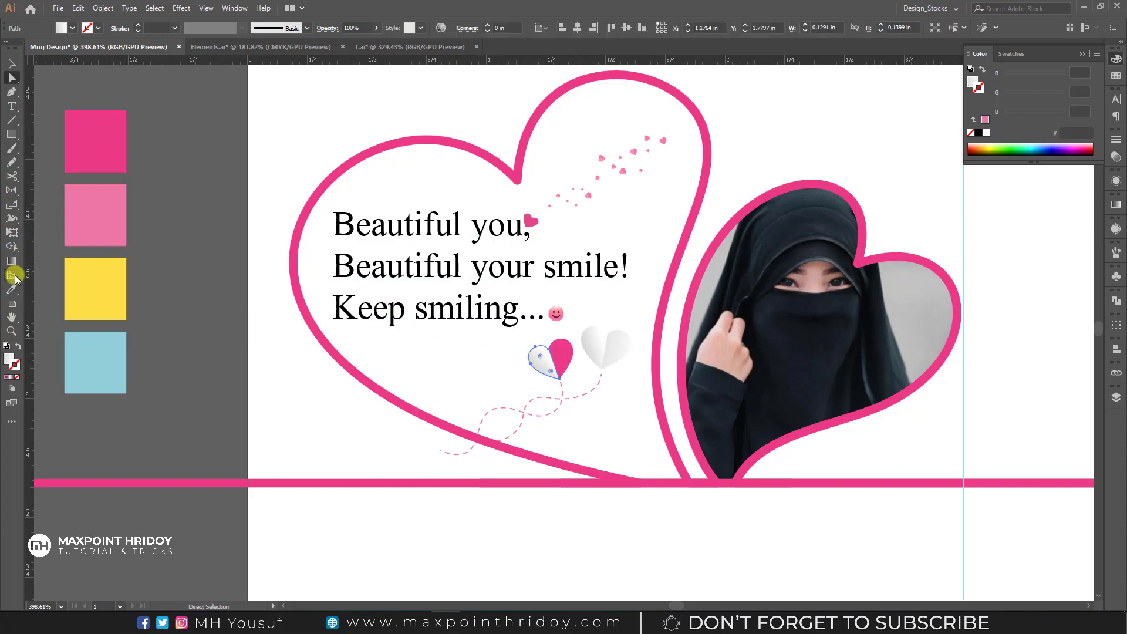
{"action": "key", "text": "i"}
{"action": "left_click", "coordinate": [97, 209]}
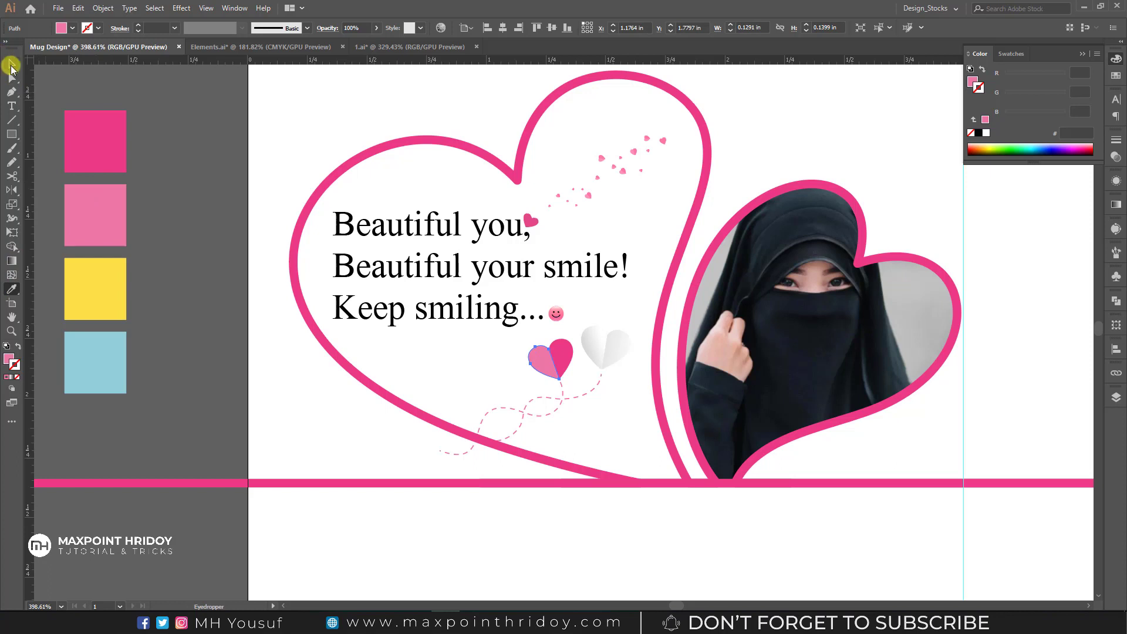
{"action": "left_click", "coordinate": [181, 109]}
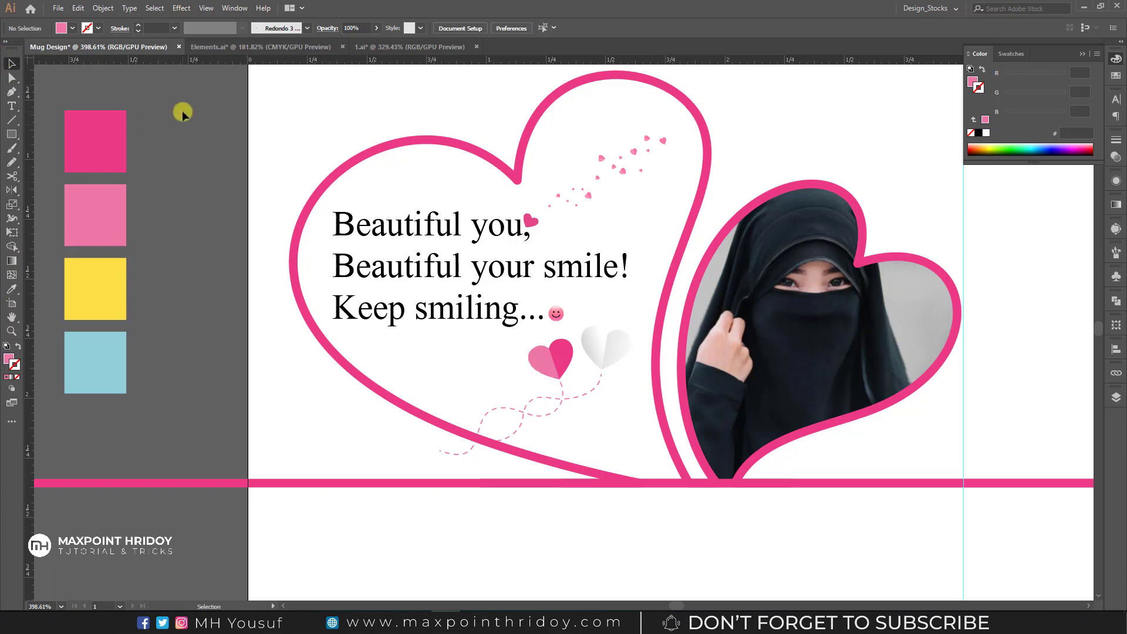
{"action": "left_click", "coordinate": [562, 357]}
{"action": "left_click", "coordinate": [973, 78]}
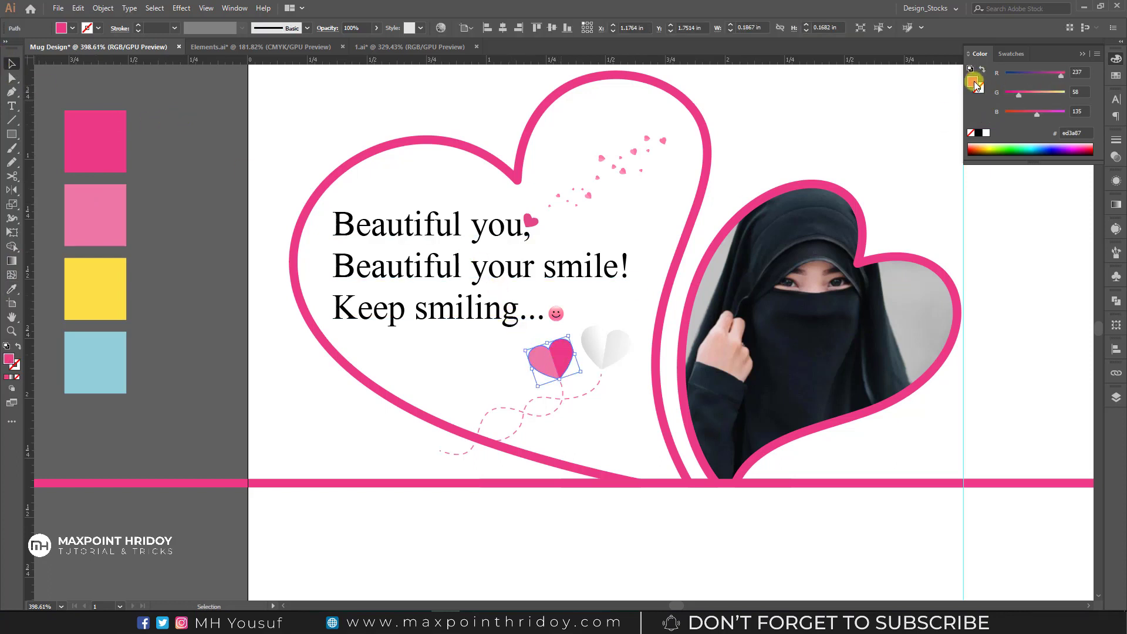
{"action": "left_click", "coordinate": [1014, 92]}
{"action": "left_click_drag", "start_coordinate": [1015, 94], "coordinate": [1024, 95]}
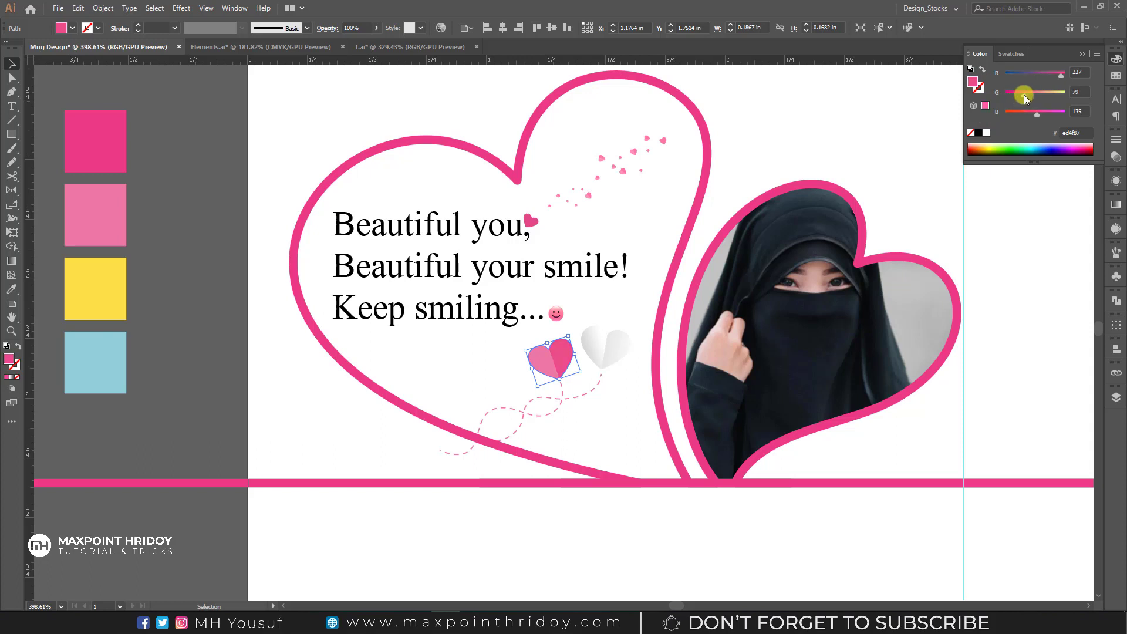
Step: Recolour the right white heart with a pink right half and light pink left half
{"action": "left_click", "coordinate": [674, 461]}
{"action": "left_click", "coordinate": [624, 347]}
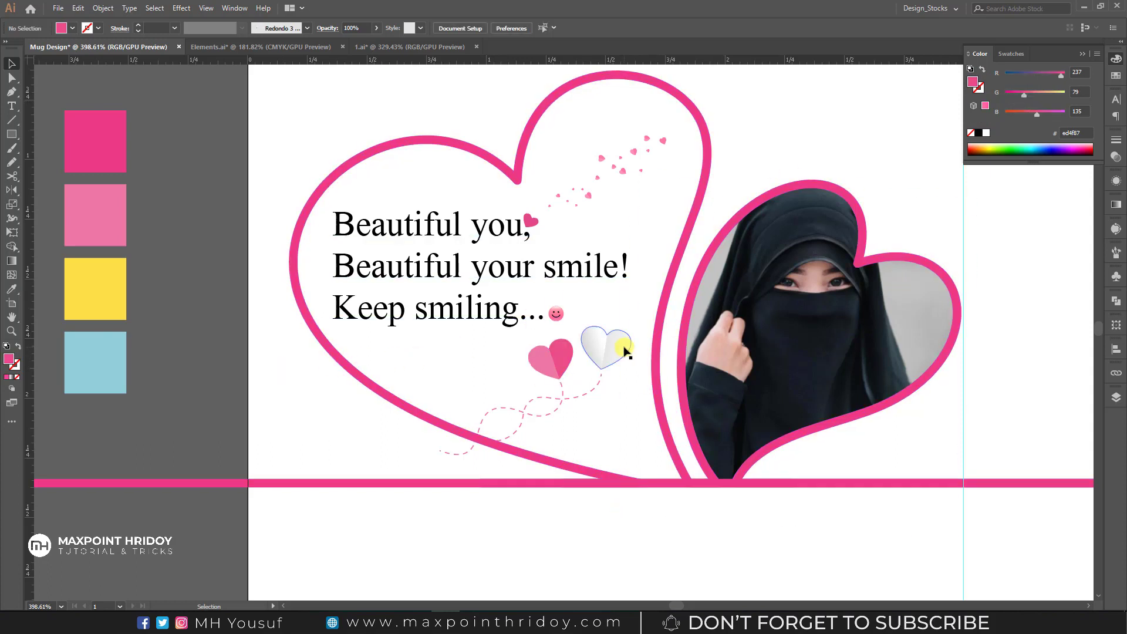
{"action": "left_click", "coordinate": [12, 289]}
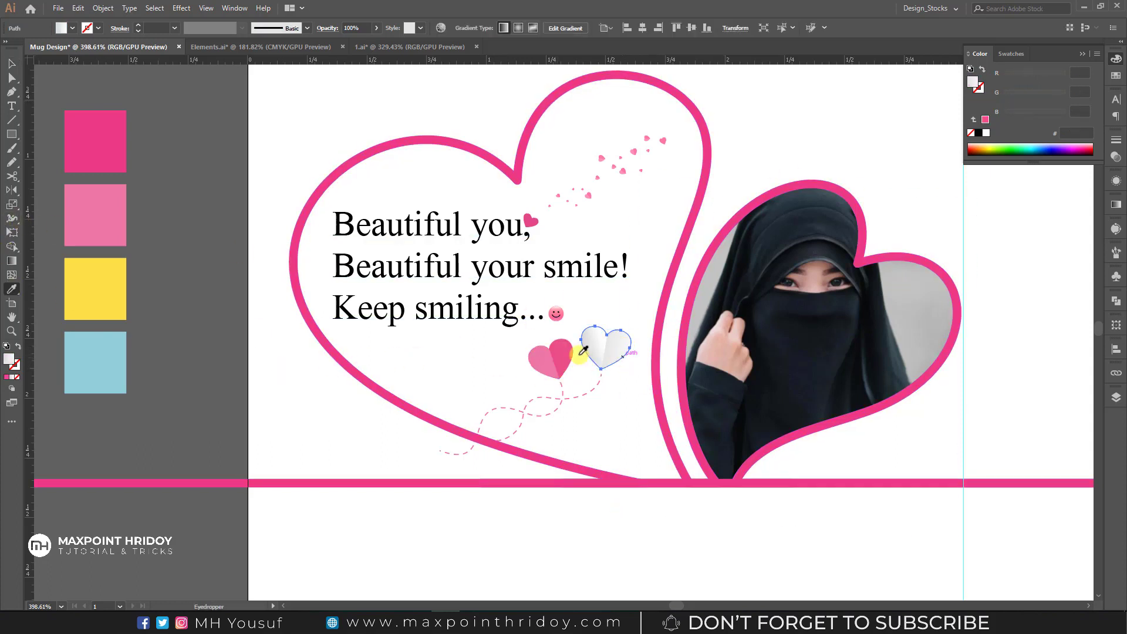
{"action": "left_click", "coordinate": [584, 351]}
{"action": "key", "text": "a"}
{"action": "left_click", "coordinate": [595, 346]}
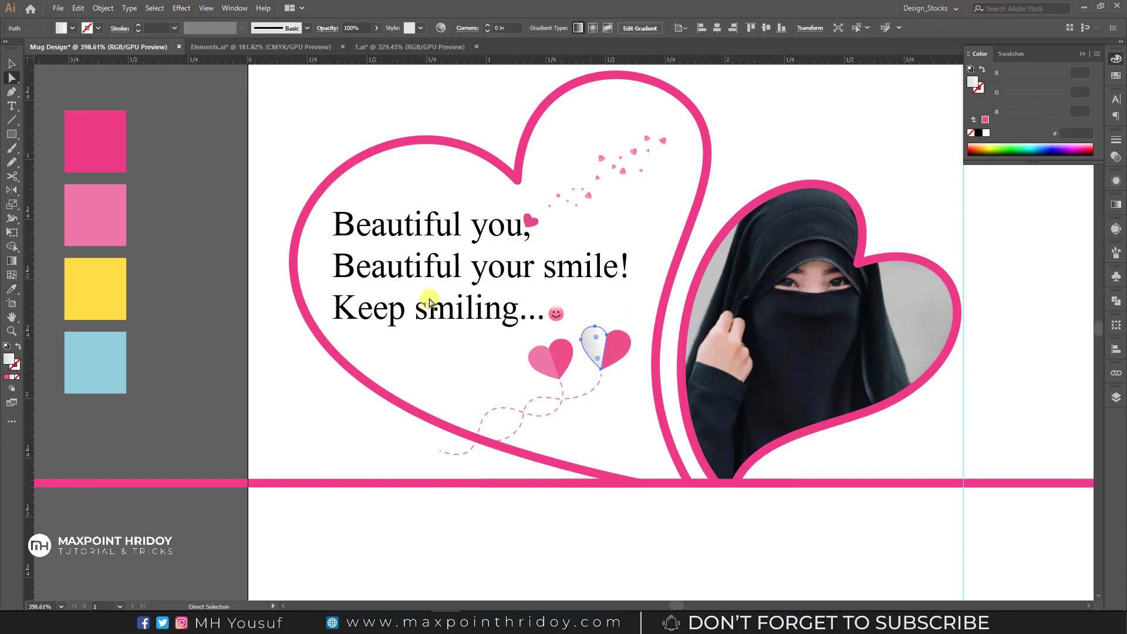
{"action": "left_click", "coordinate": [11, 292]}
{"action": "left_click", "coordinate": [541, 359]}
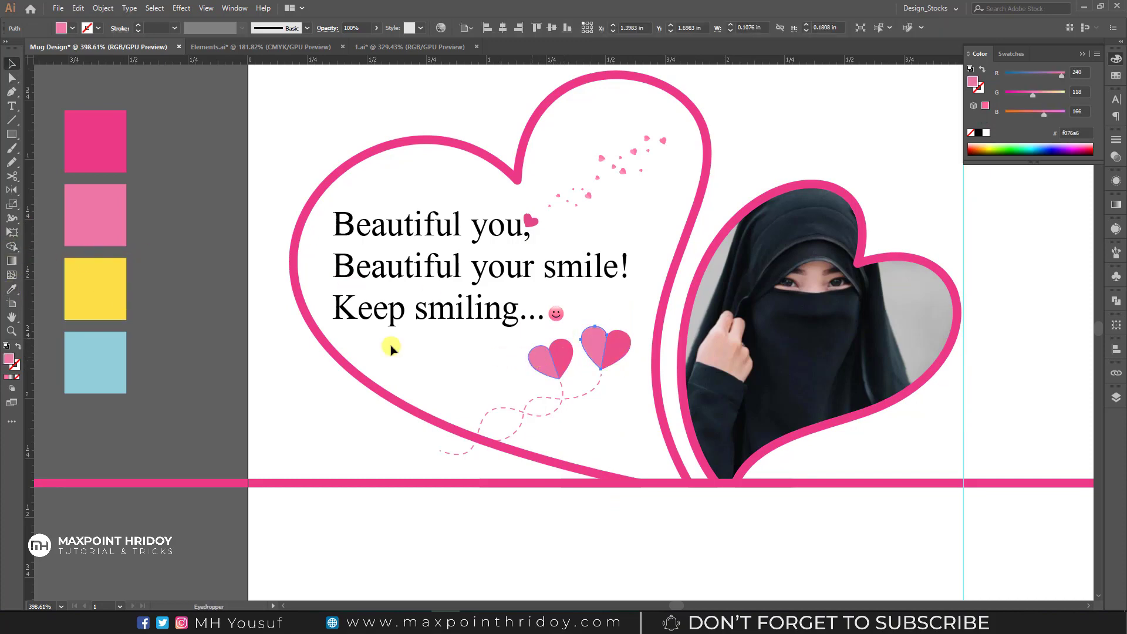
{"action": "left_click", "coordinate": [279, 347], "text": "ctrl"}
{"action": "scroll", "coordinate": [616, 354], "scroll_direction": "up", "scroll_amount": 5, "text": "alt"}
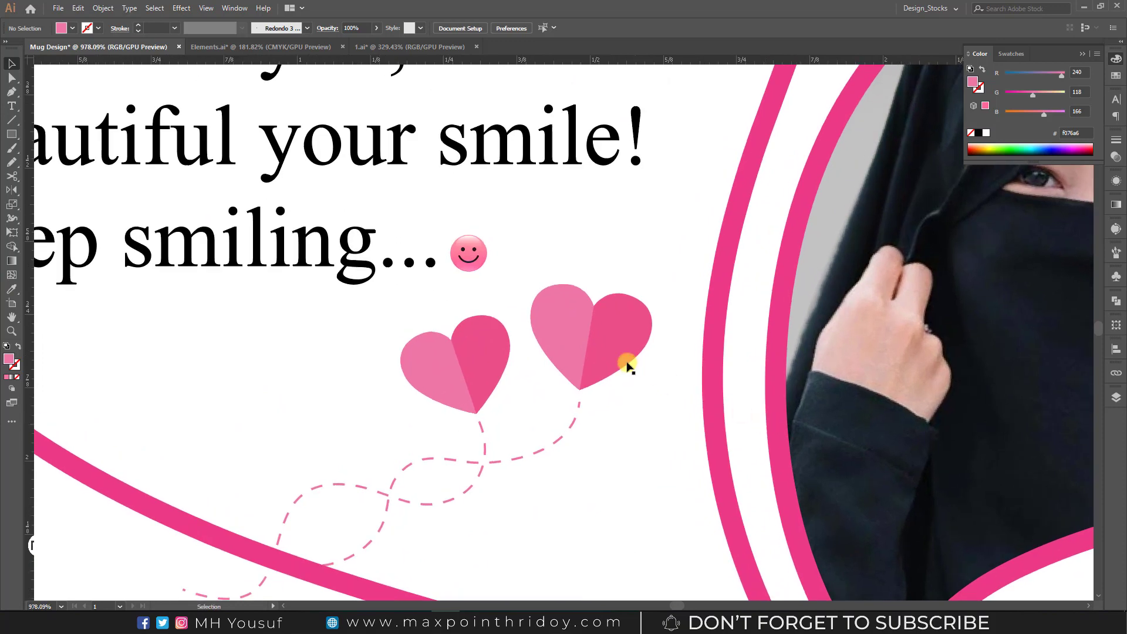
Step: Tune the G slider to settle the darker pink of both hearts' right halves
{"action": "key", "text": "a"}
{"action": "left_click", "coordinate": [626, 335]}
{"action": "left_click", "coordinate": [491, 355], "text": "shift"}
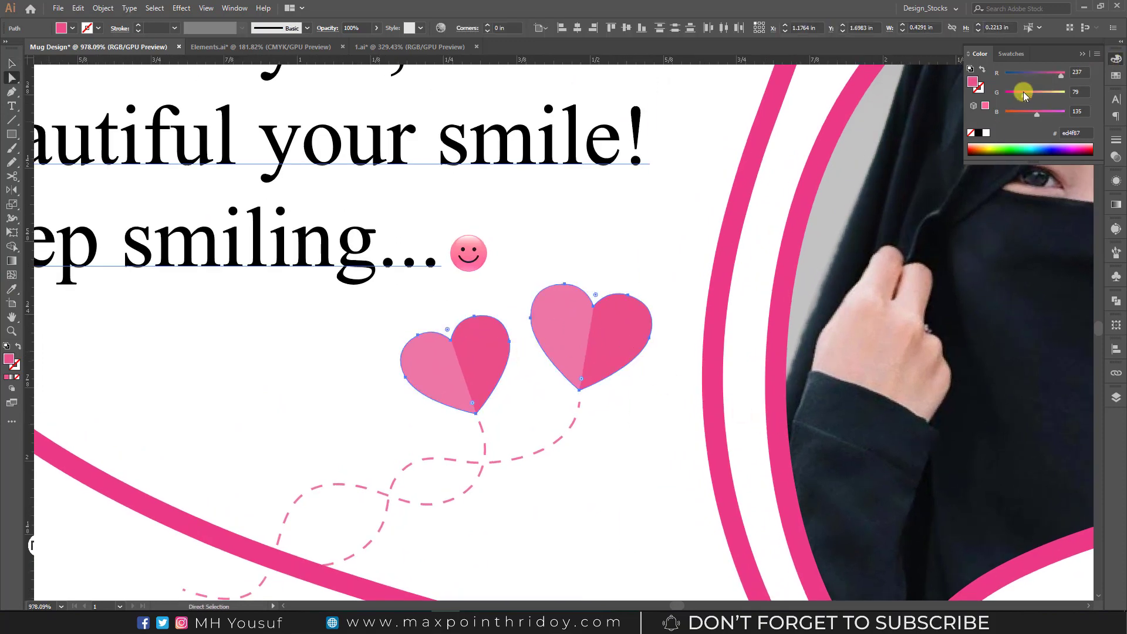
{"action": "left_click_drag", "start_coordinate": [1025, 94], "coordinate": [1044, 99]}
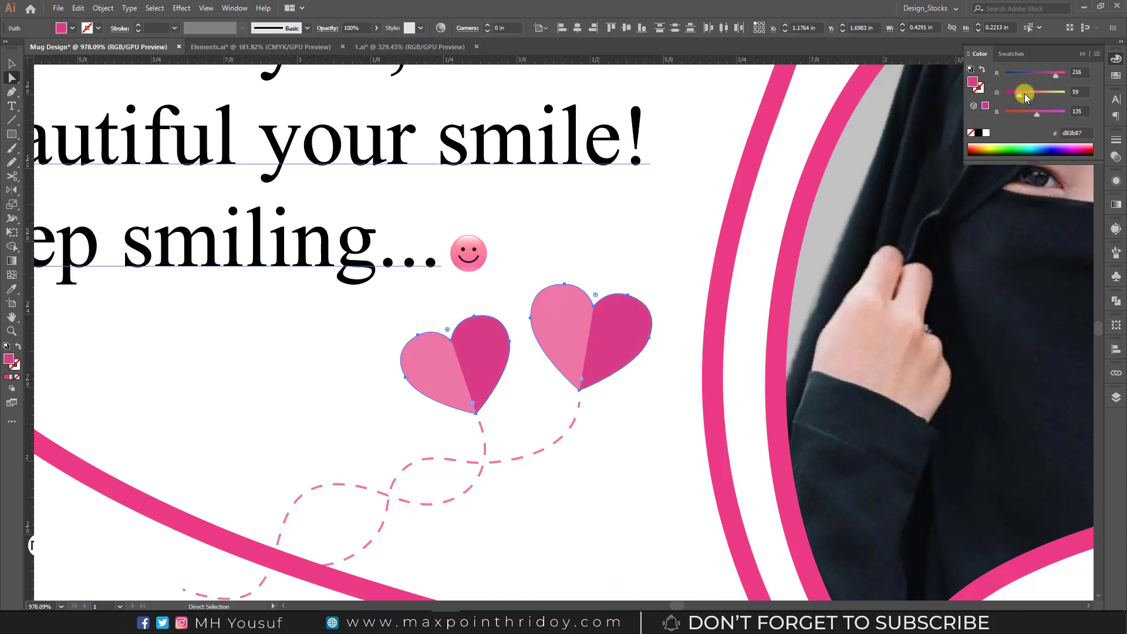
{"action": "left_click_drag", "start_coordinate": [1020, 96], "coordinate": [1026, 94]}
Step: Add a white 'M' in the Lovely Ballon font on the left pink heart
{"action": "left_click", "coordinate": [659, 444]}
{"action": "key", "text": "t"}
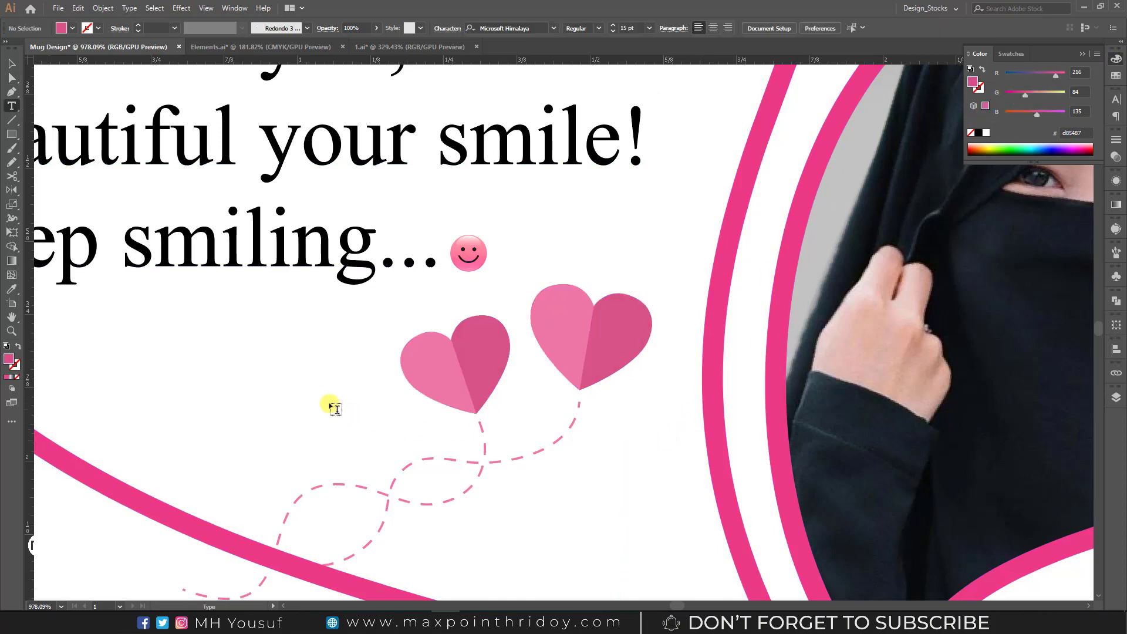
{"action": "left_click", "coordinate": [307, 385]}
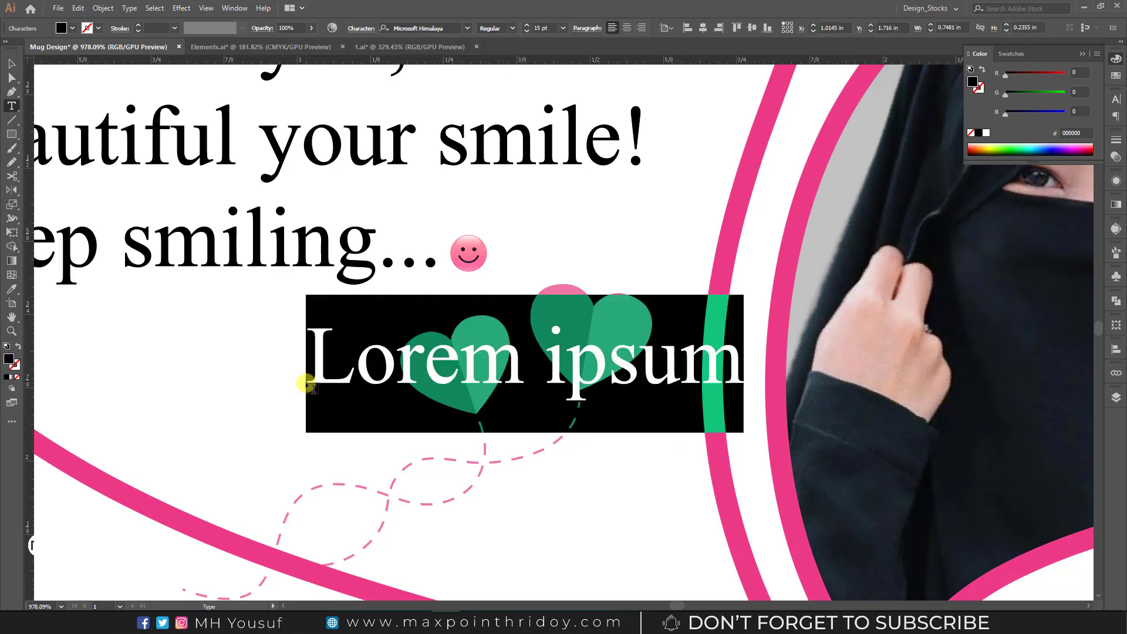
{"action": "type", "text": "M"}
{"action": "key", "text": "Escape"}
{"action": "left_click", "coordinate": [427, 26]}
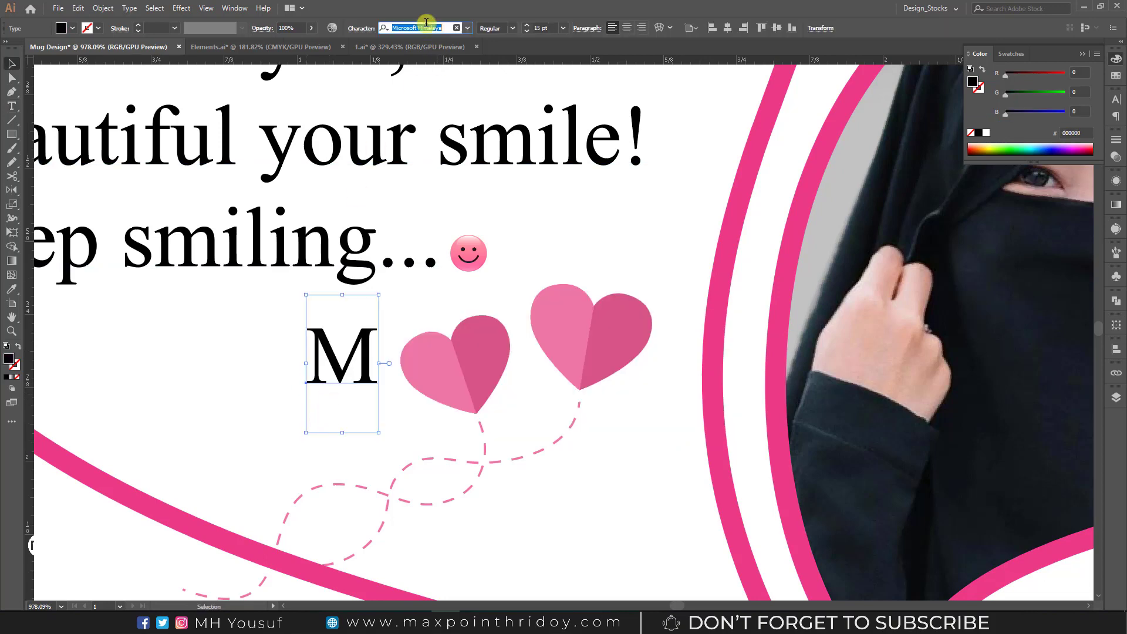
{"action": "type", "text": "love"}
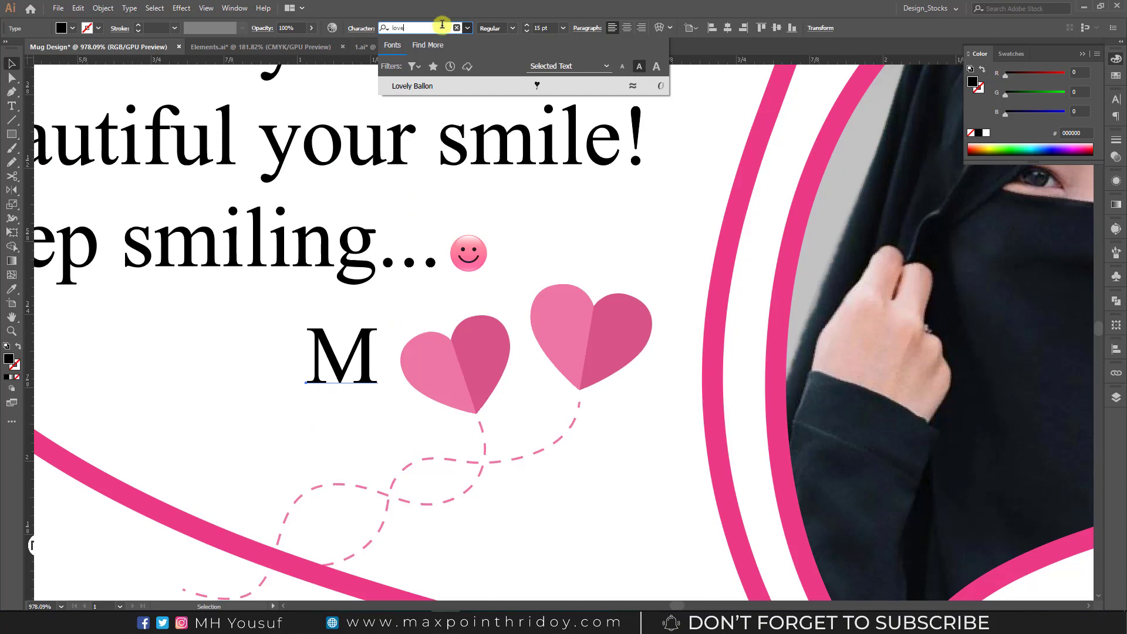
{"action": "left_click", "coordinate": [420, 87]}
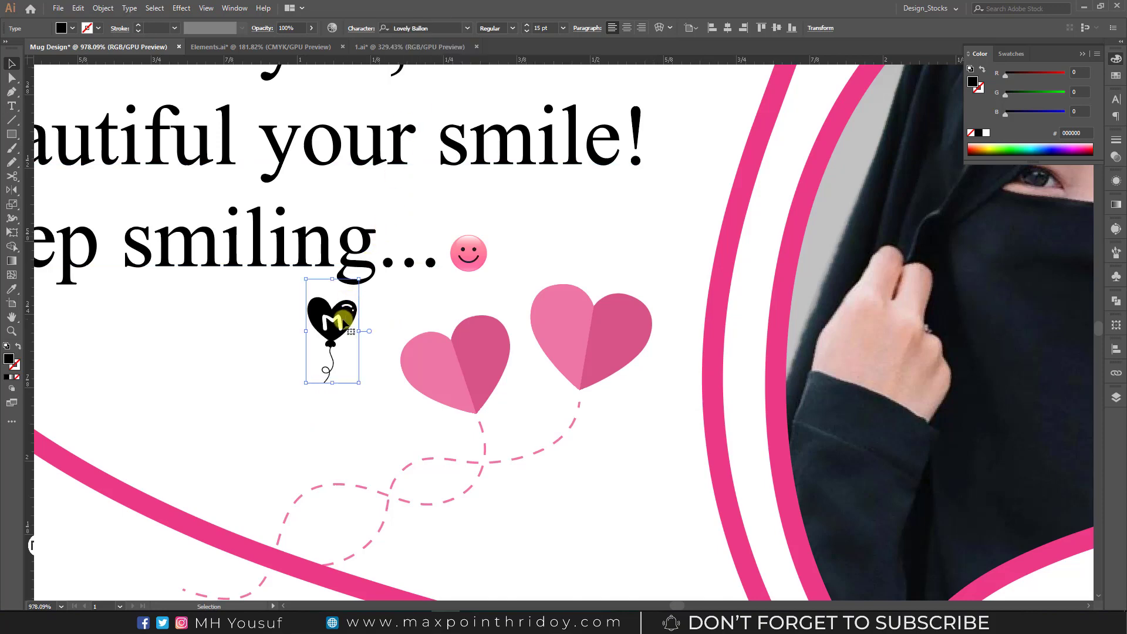
{"action": "mouse_move", "coordinate": [336, 317]}
{"action": "left_mouse_down"}
{"action": "mouse_move", "coordinate": [480, 337]}
{"action": "mouse_move", "coordinate": [464, 368]}
{"action": "left_mouse_up"}
{"action": "key", "text": "i"}
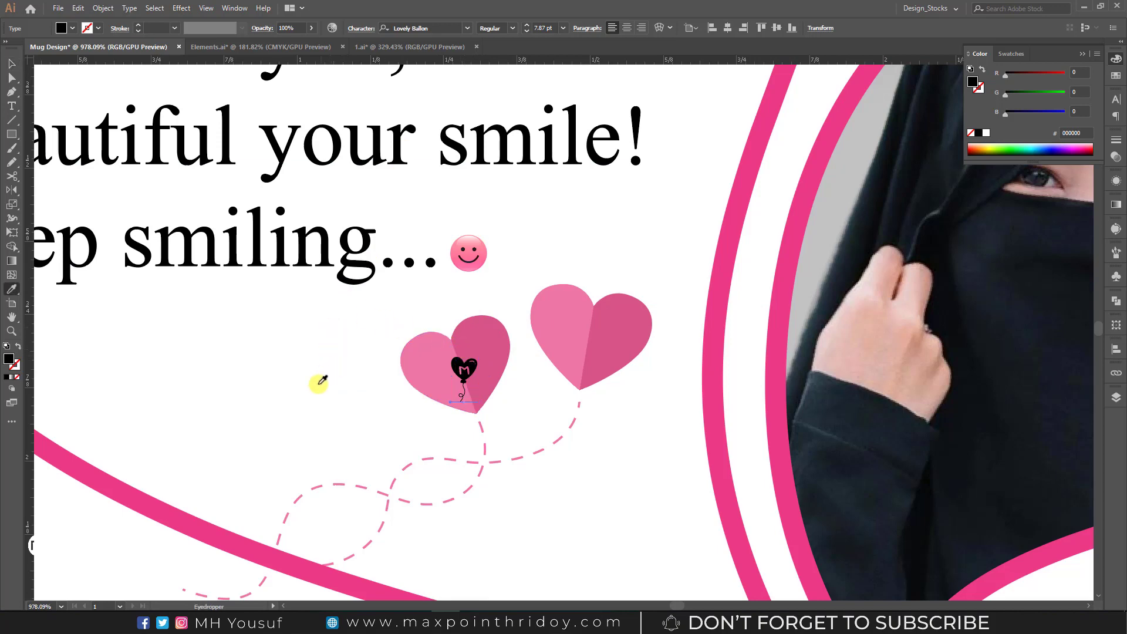
{"action": "left_click", "coordinate": [297, 404]}
{"action": "key", "text": "v"}
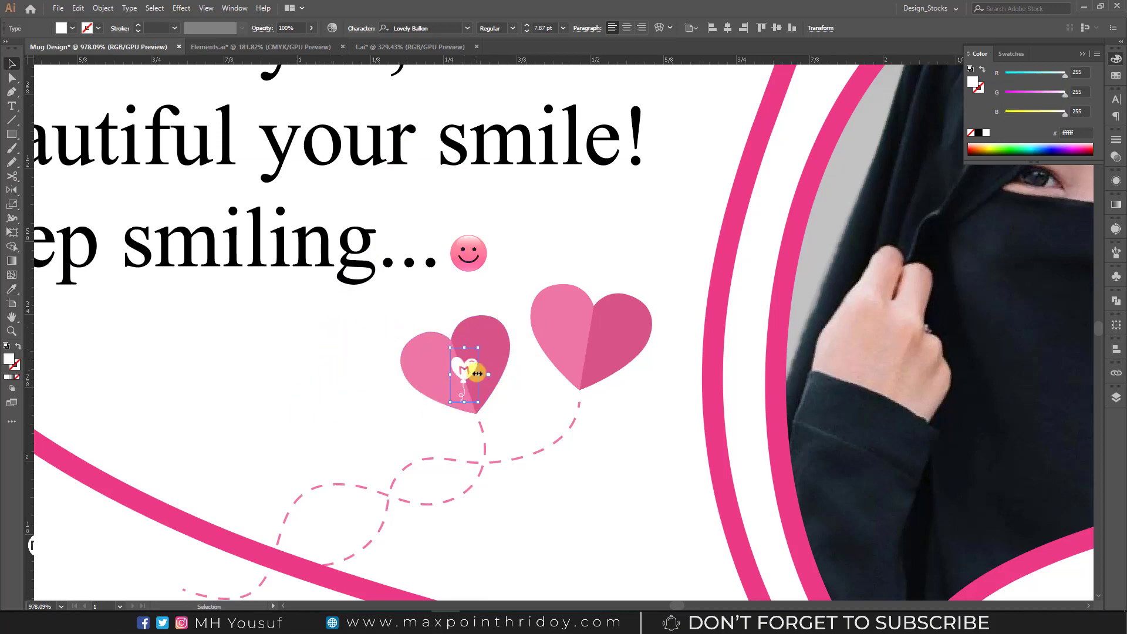
Step: Duplicate the M balloon onto the right heart and change its letter to 'H'
{"action": "scroll", "coordinate": [466, 370], "scroll_direction": "up", "scroll_amount": 3}
{"action": "left_click_drag", "start_coordinate": [486, 377], "coordinate": [527, 390]}
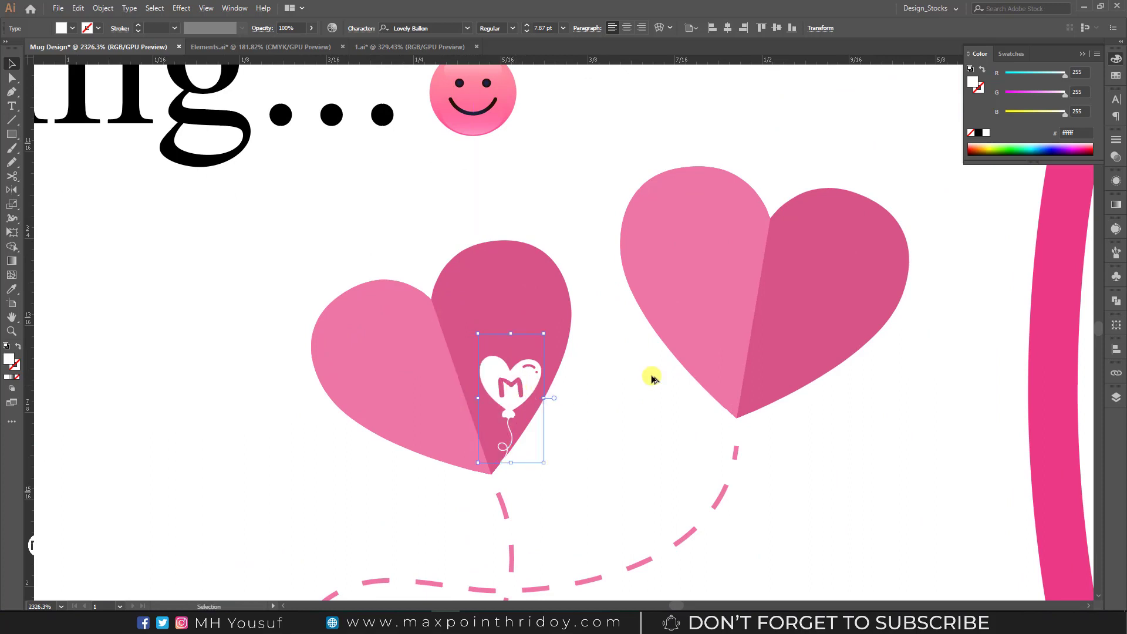
{"action": "left_click_drag", "start_coordinate": [651, 378], "coordinate": [829, 308]}
{"action": "left_click_drag", "start_coordinate": [809, 302], "coordinate": [847, 300]}
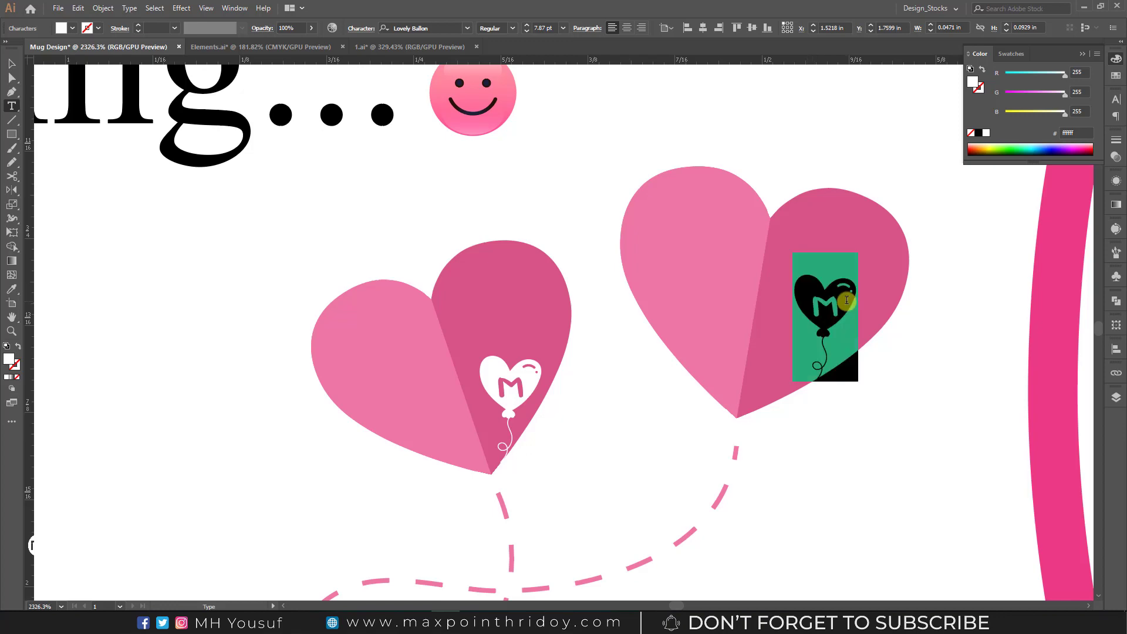
{"action": "type", "text": "H"}
{"action": "key", "text": "Escape"}
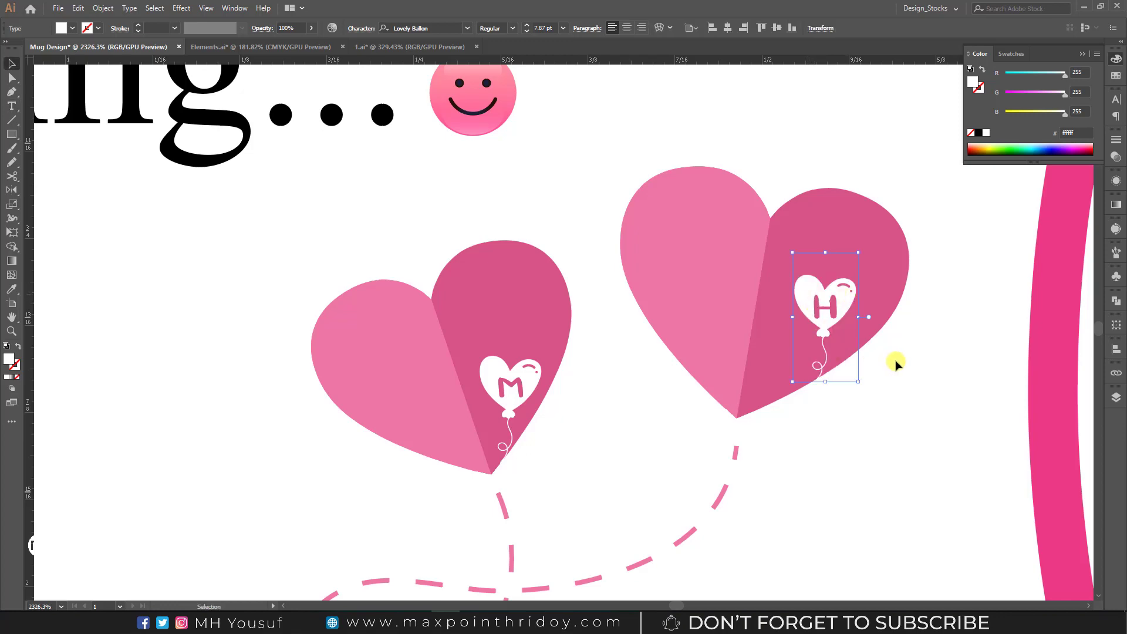
Step: Zoom out and pan right to view the full 8×3 in mug wrap artboard
{"action": "scroll", "coordinate": [846, 335], "scroll_direction": "down", "scroll_amount": 10}
{"action": "scroll", "coordinate": [844, 317], "scroll_direction": "down", "scroll_amount": 3}
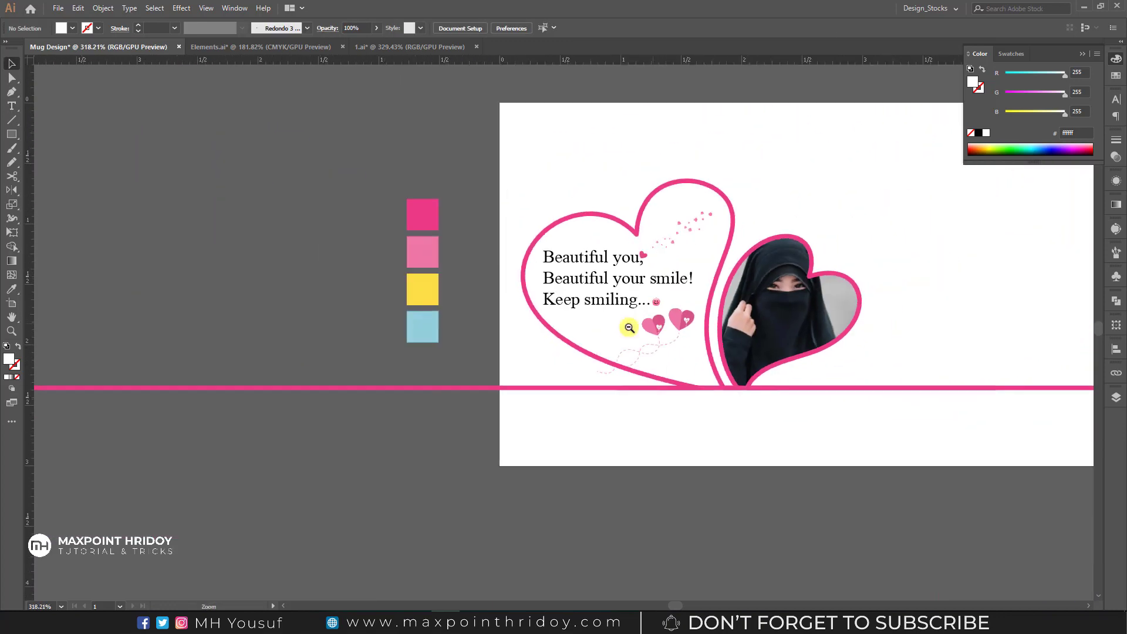
{"action": "scroll", "coordinate": [626, 322], "scroll_direction": "down", "scroll_amount": 2}
{"action": "scroll", "coordinate": [662, 254], "scroll_direction": "down", "scroll_amount": 2}
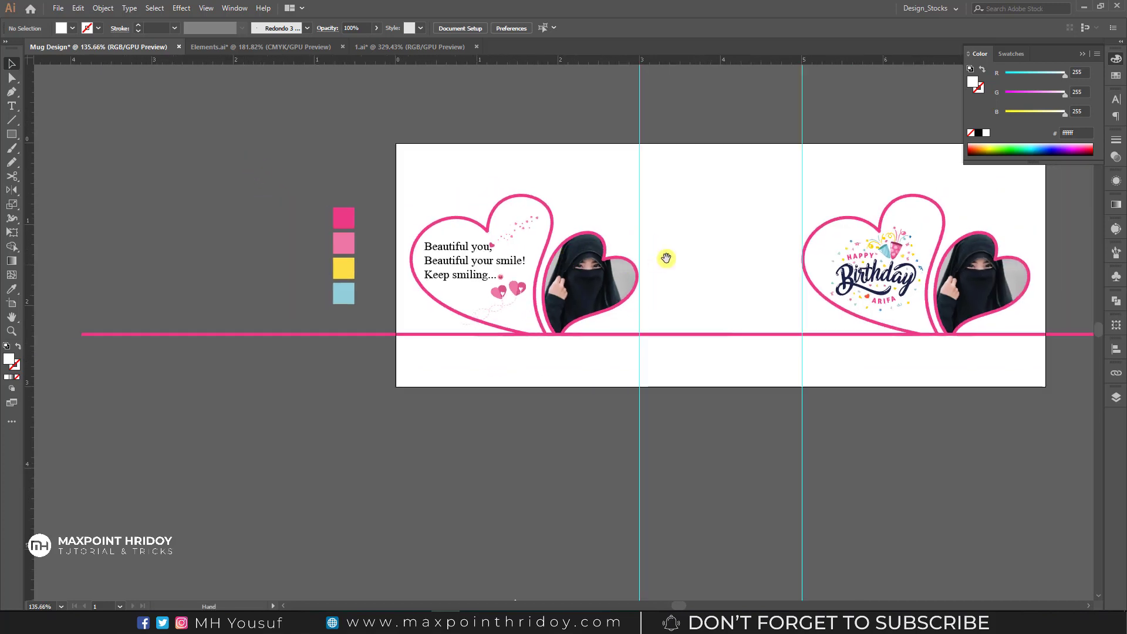
{"action": "scroll", "coordinate": [734, 270], "scroll_direction": "right", "scroll_amount": 2}
{"action": "scroll", "coordinate": [726, 268], "scroll_direction": "right", "scroll_amount": 2}
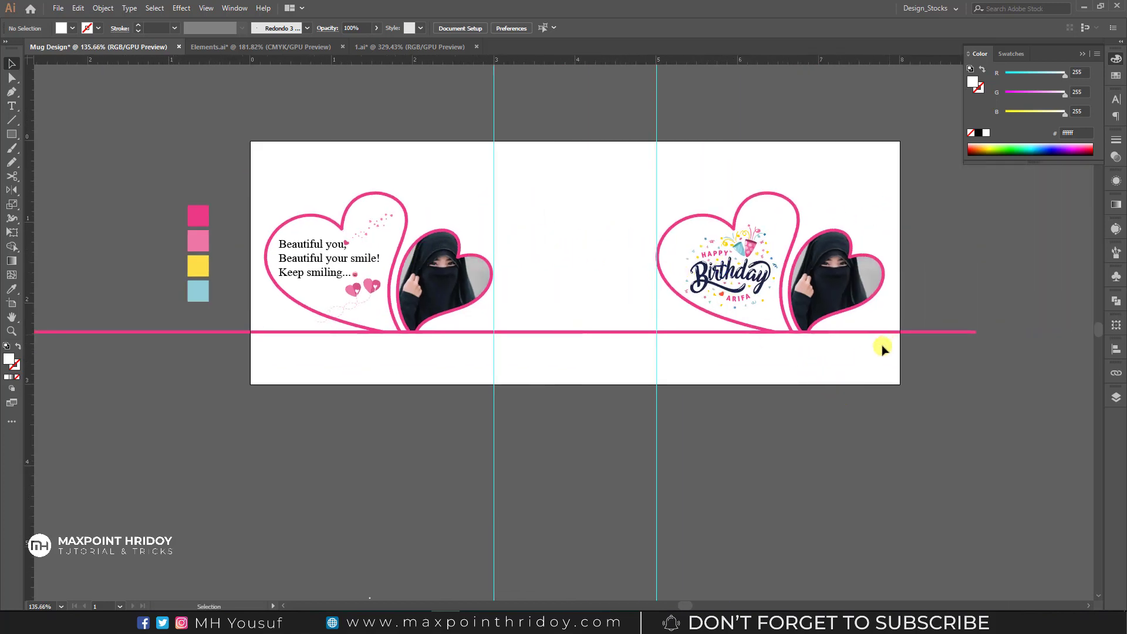
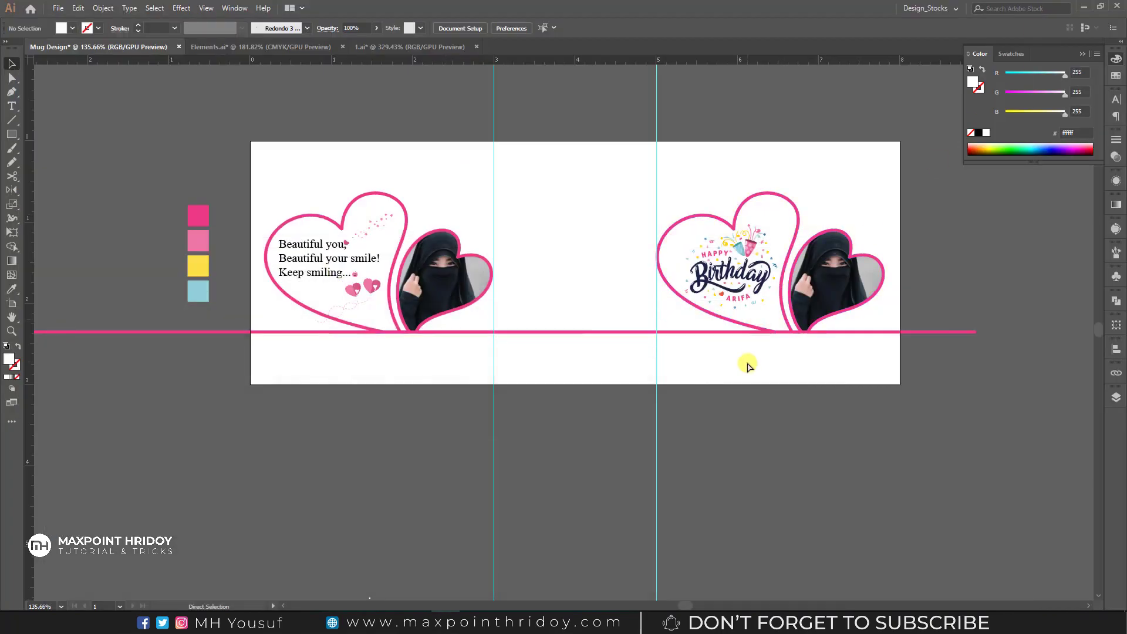
Step: Close File Explorer and bring the Mug Design wrap with its two heart panels back into view
{"action": "left_click", "coordinate": [866, 371]}
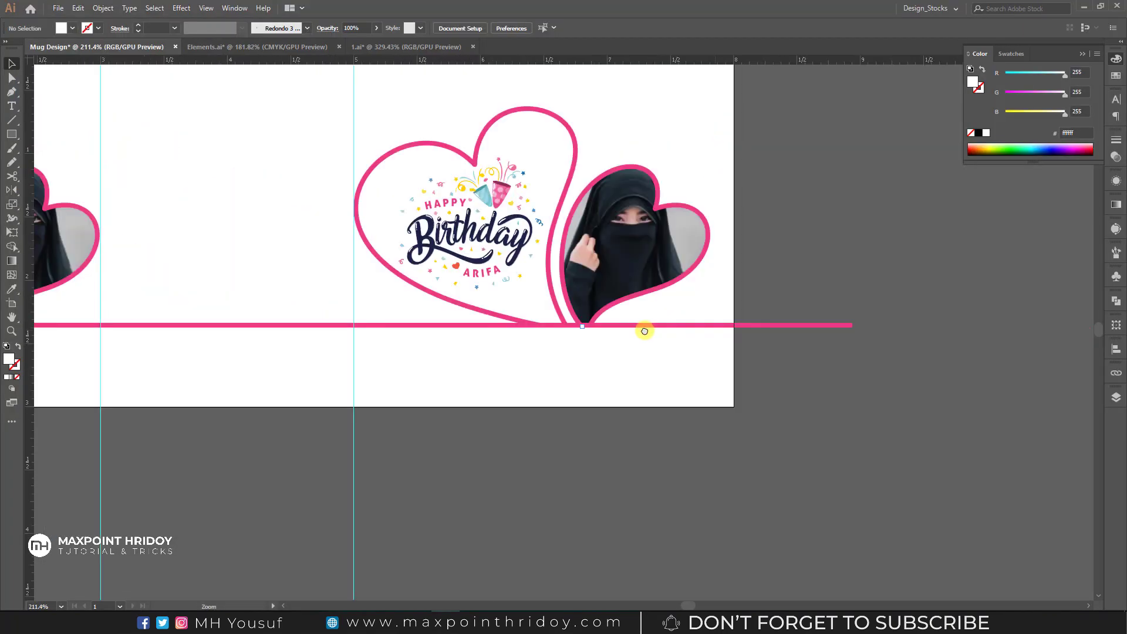
Step: Cut away the pink line's right overhang using a covering rectangle and Shape Builder
{"action": "left_click_drag", "start_coordinate": [865, 371], "coordinate": [800, 372]}
{"action": "left_click_drag", "start_coordinate": [640, 293], "coordinate": [582, 294]}
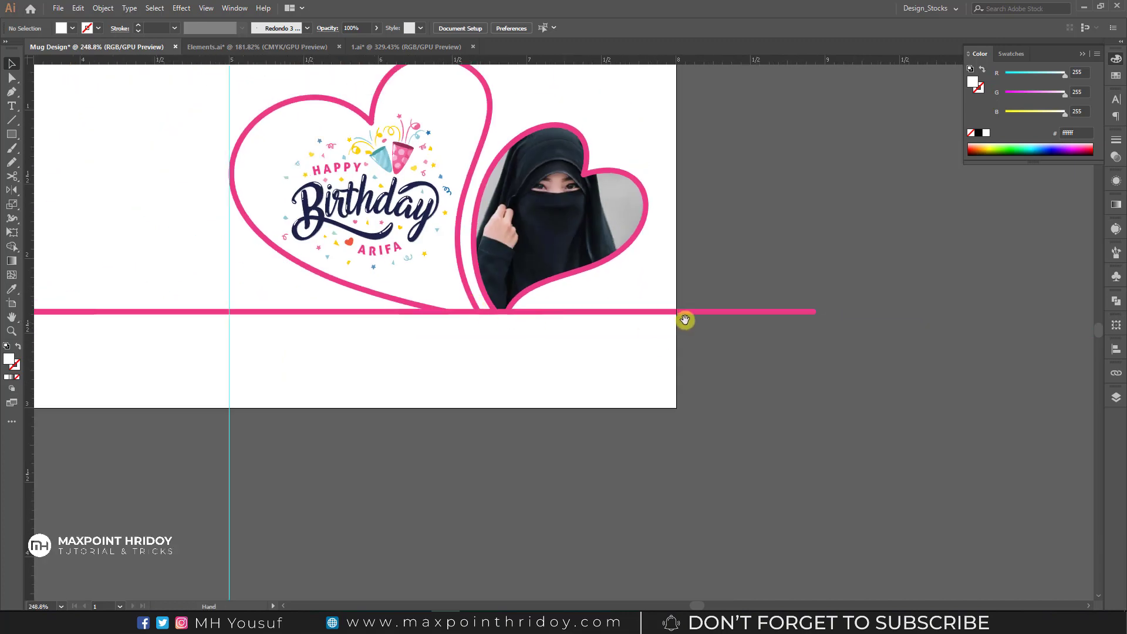
{"action": "left_click_drag", "start_coordinate": [684, 319], "coordinate": [643, 294]}
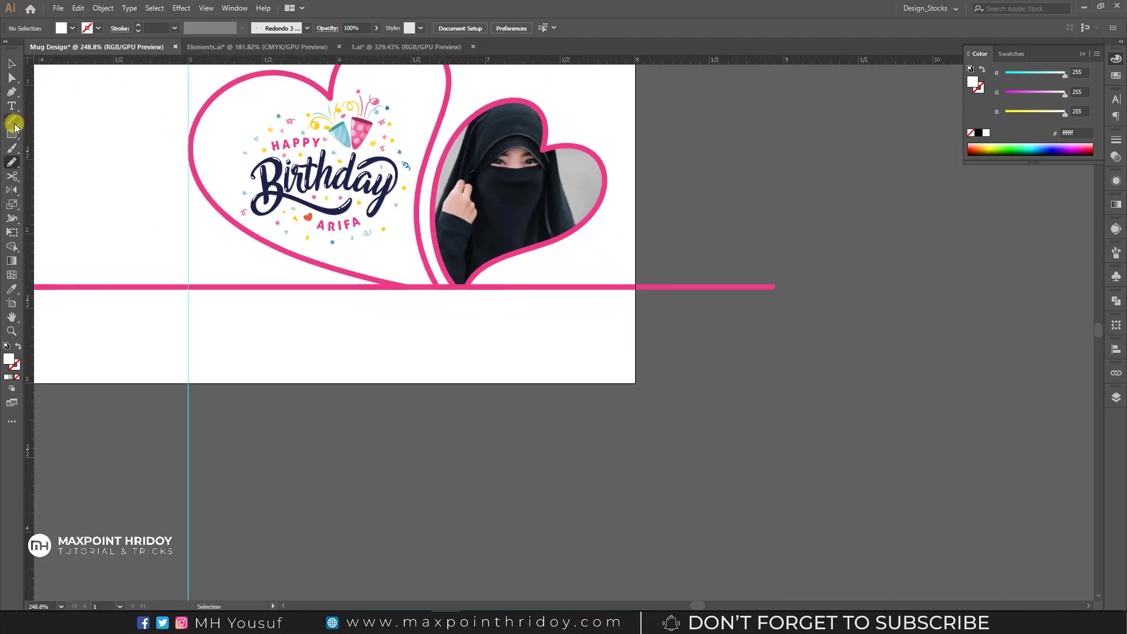
{"action": "left_click_drag", "start_coordinate": [11, 134], "coordinate": [55, 137]}
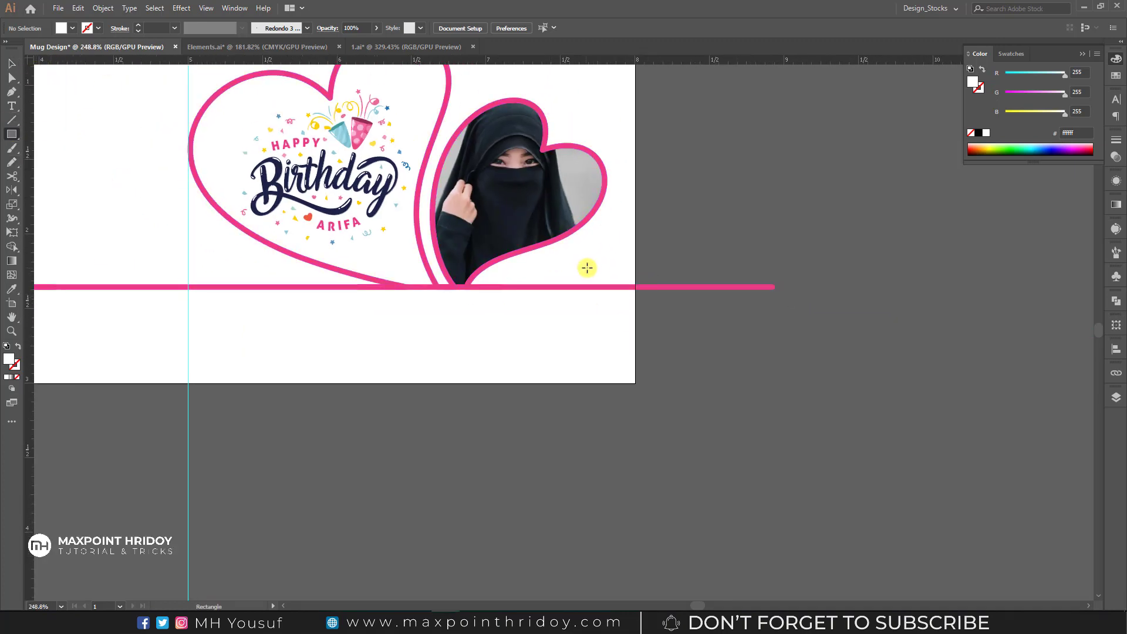
{"action": "left_click_drag", "start_coordinate": [592, 267], "coordinate": [821, 355]}
{"action": "key", "text": "v"}
{"action": "left_click", "coordinate": [581, 287], "text": "shift"}
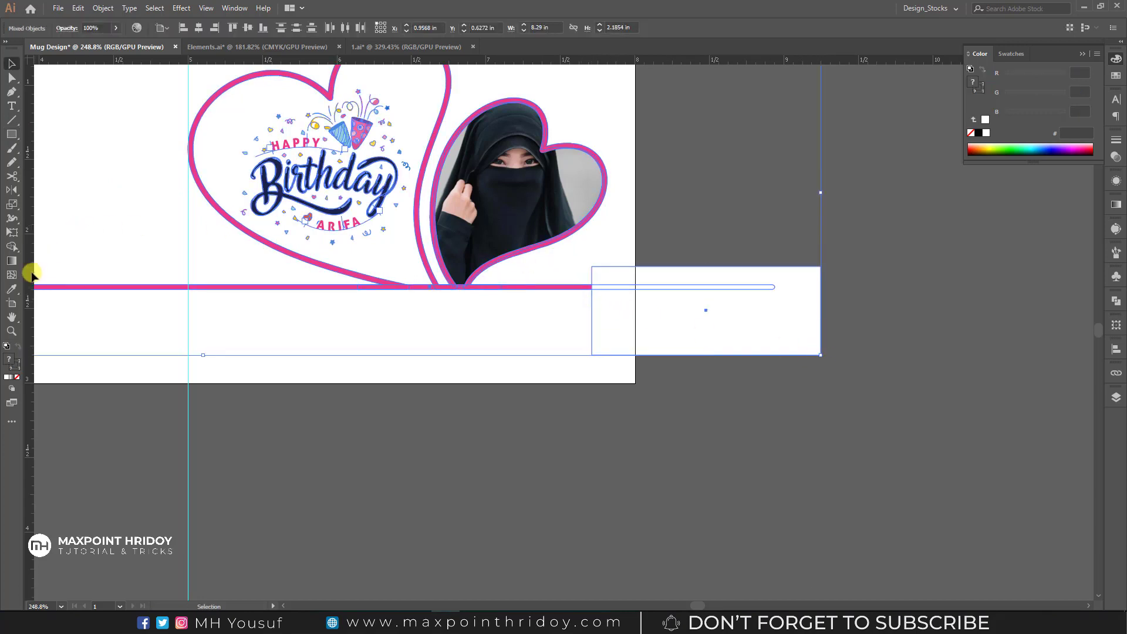
{"action": "left_click", "coordinate": [11, 247]}
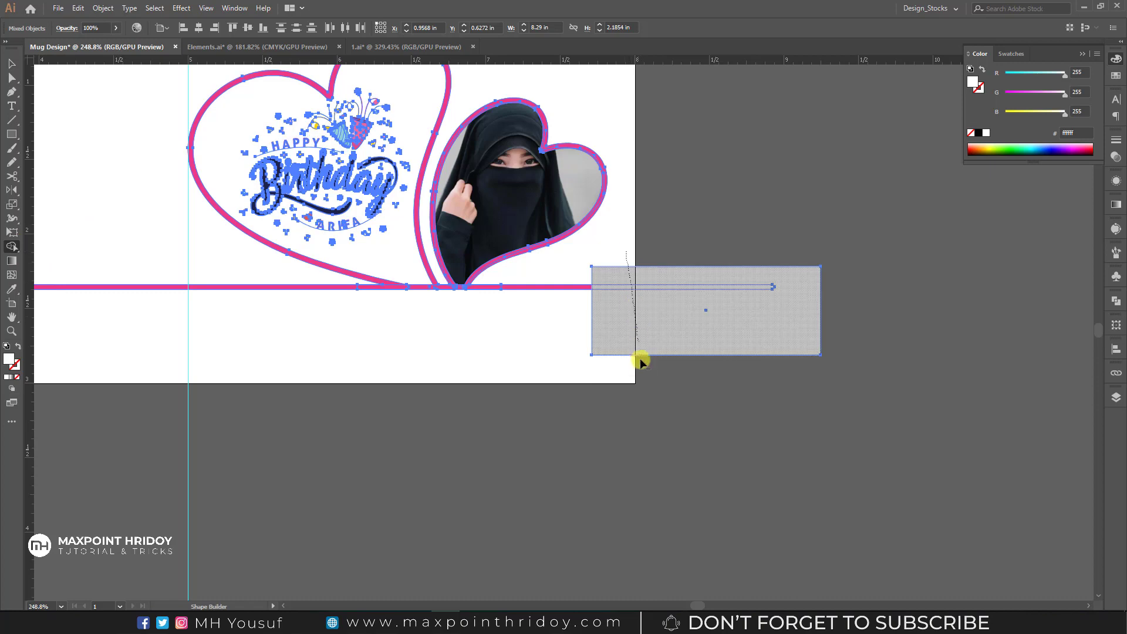
{"action": "left_click_drag", "start_coordinate": [625, 258], "coordinate": [637, 360]}
Step: Remove the line's left overhang the same way, leaving a short detached piece
{"action": "left_click_drag", "start_coordinate": [457, 286], "coordinate": [703, 297]}
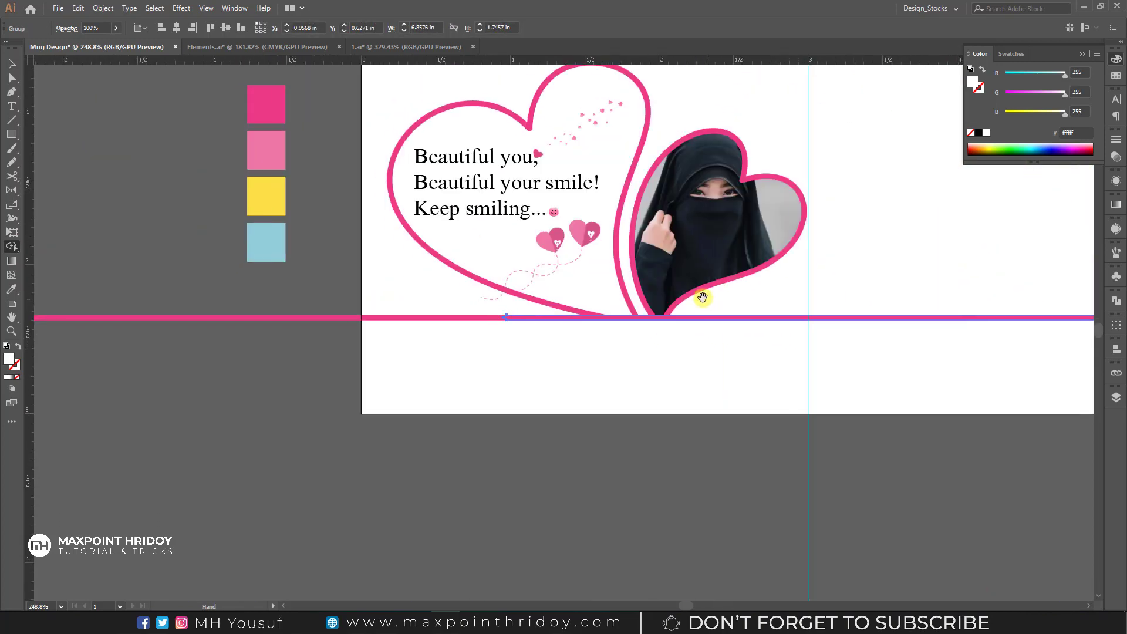
{"action": "left_click", "coordinate": [7, 62]}
{"action": "left_click", "coordinate": [76, 123]}
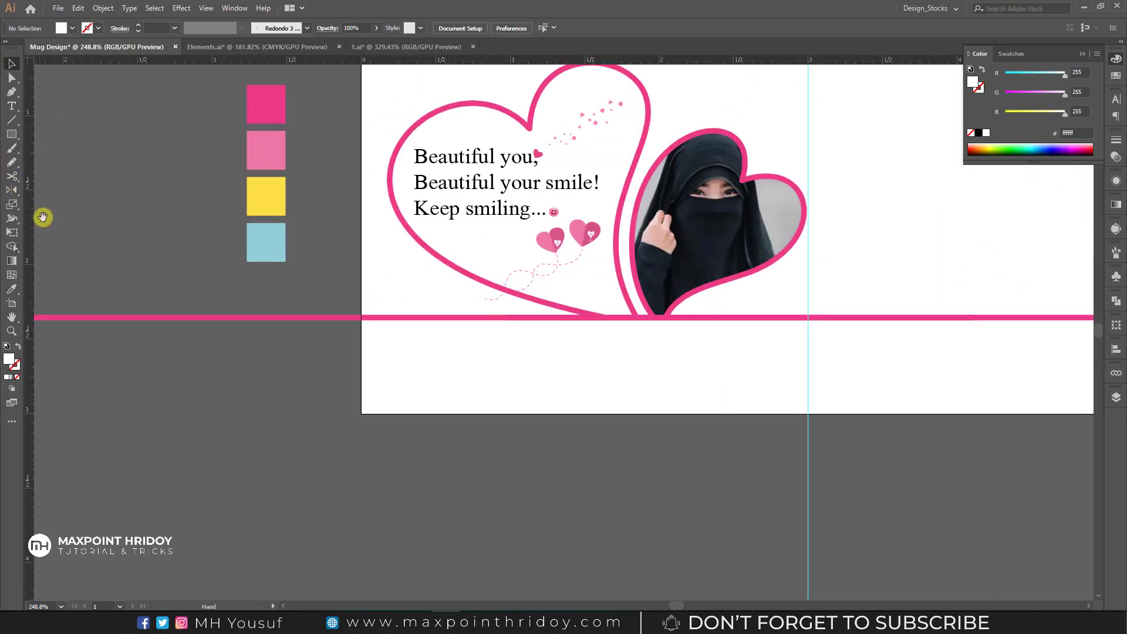
{"action": "left_click_drag", "start_coordinate": [41, 217], "coordinate": [71, 232]}
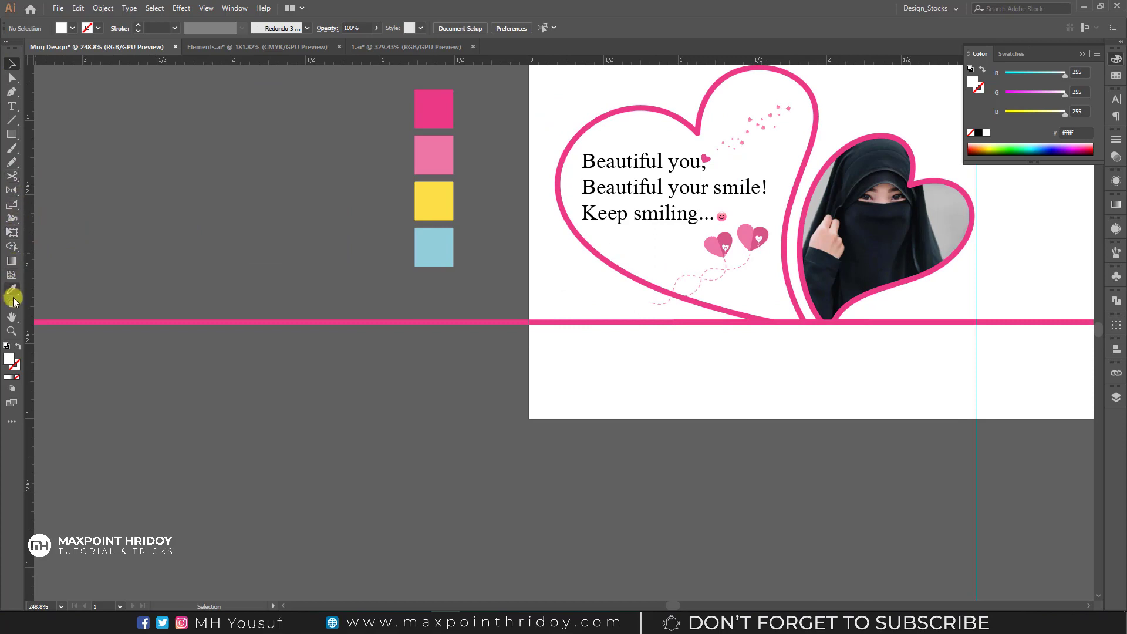
{"action": "left_click", "coordinate": [11, 136]}
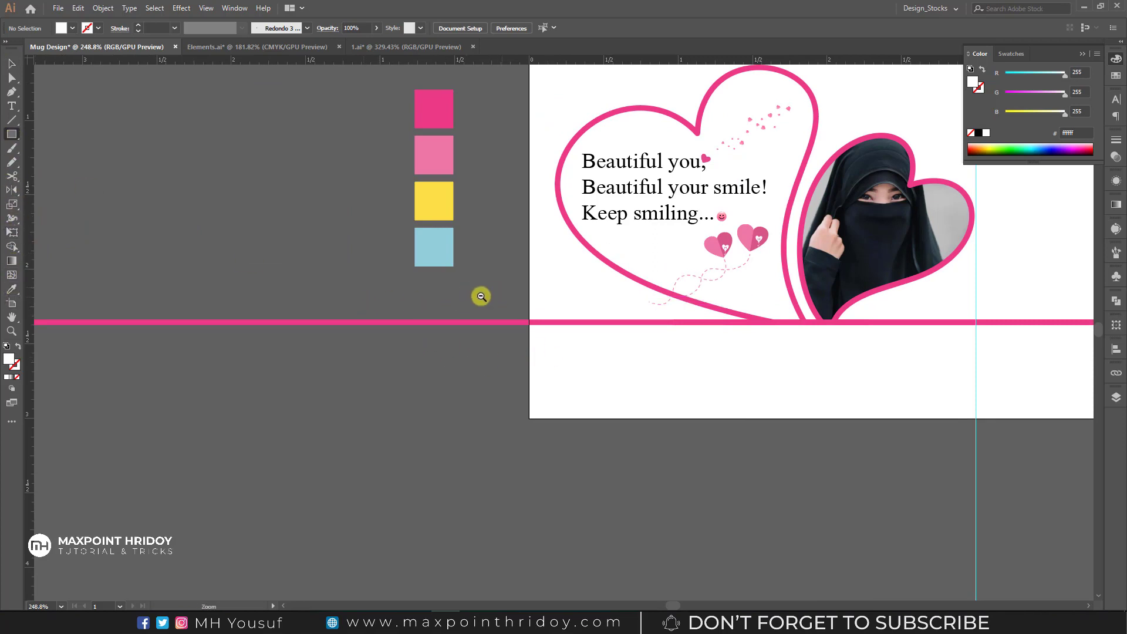
{"action": "scroll", "coordinate": [502, 296], "scroll_direction": "down", "scroll_amount": 1}
{"action": "mouse_move", "coordinate": [371, 294]}
{"action": "left_mouse_down"}
{"action": "mouse_move", "coordinate": [600, 374]}
{"action": "mouse_move", "coordinate": [712, 362]}
{"action": "left_mouse_up"}
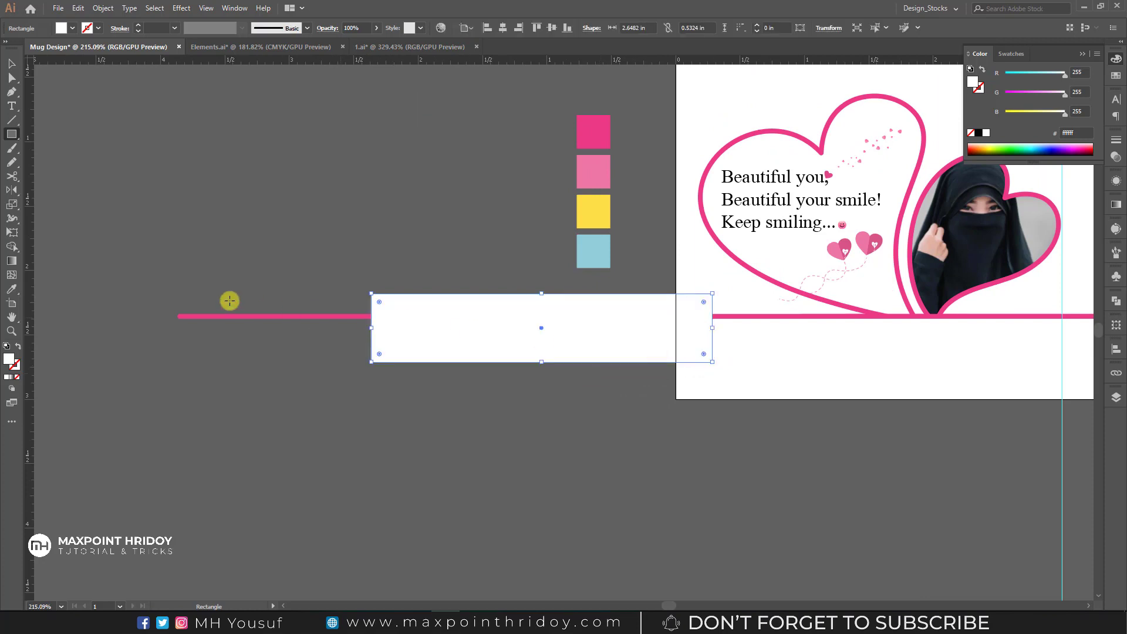
{"action": "key", "text": "v"}
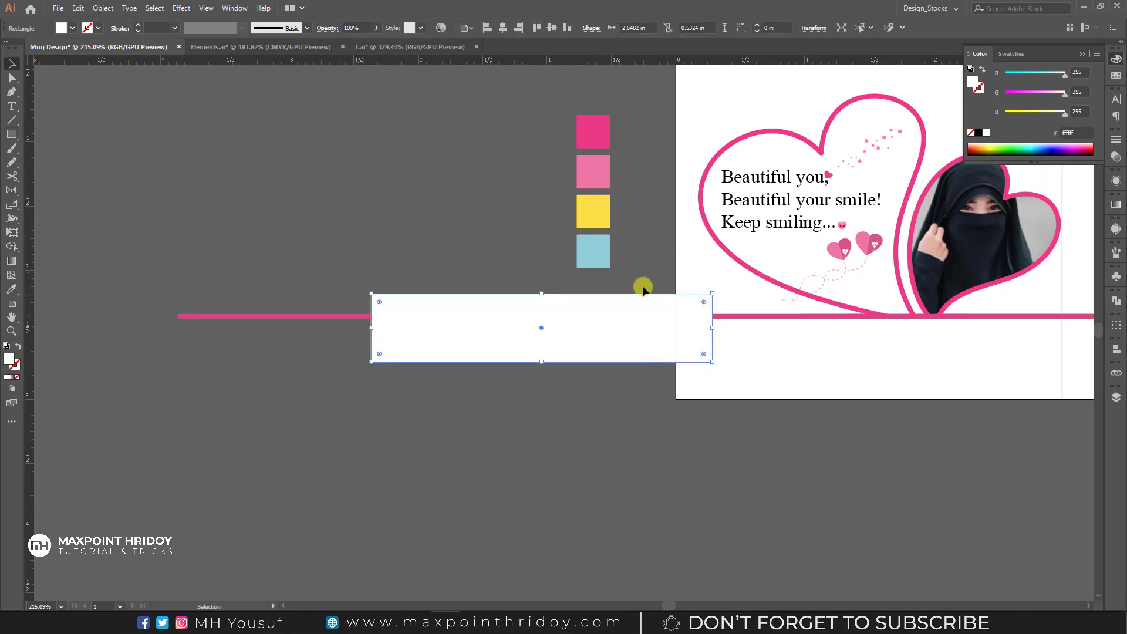
{"action": "left_click_drag", "start_coordinate": [643, 288], "coordinate": [714, 339]}
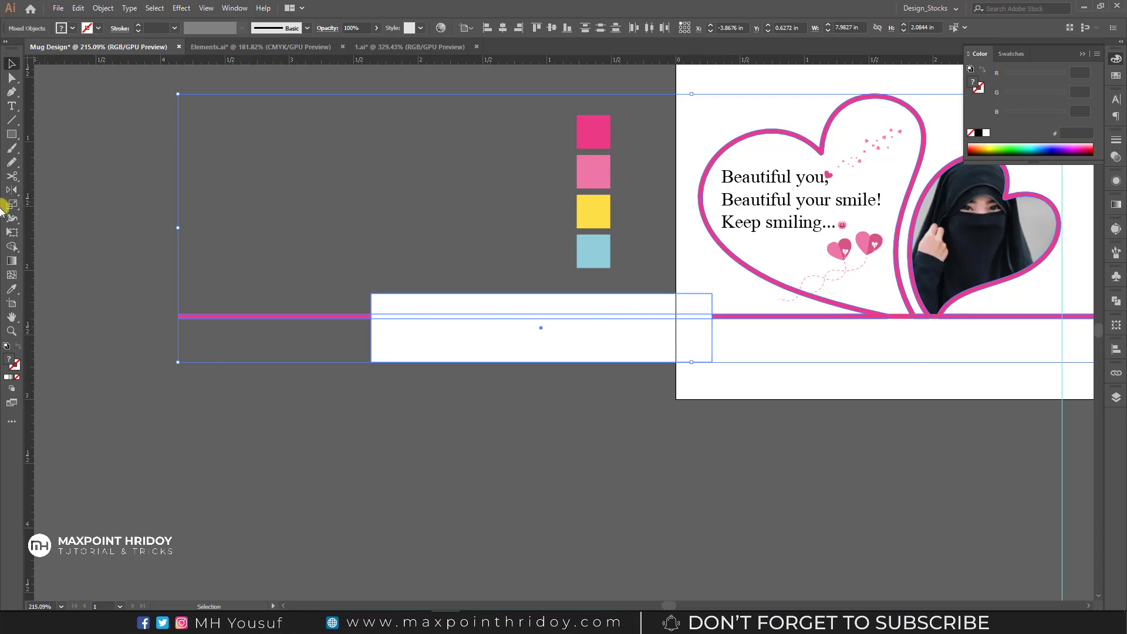
{"action": "left_click", "coordinate": [12, 247]}
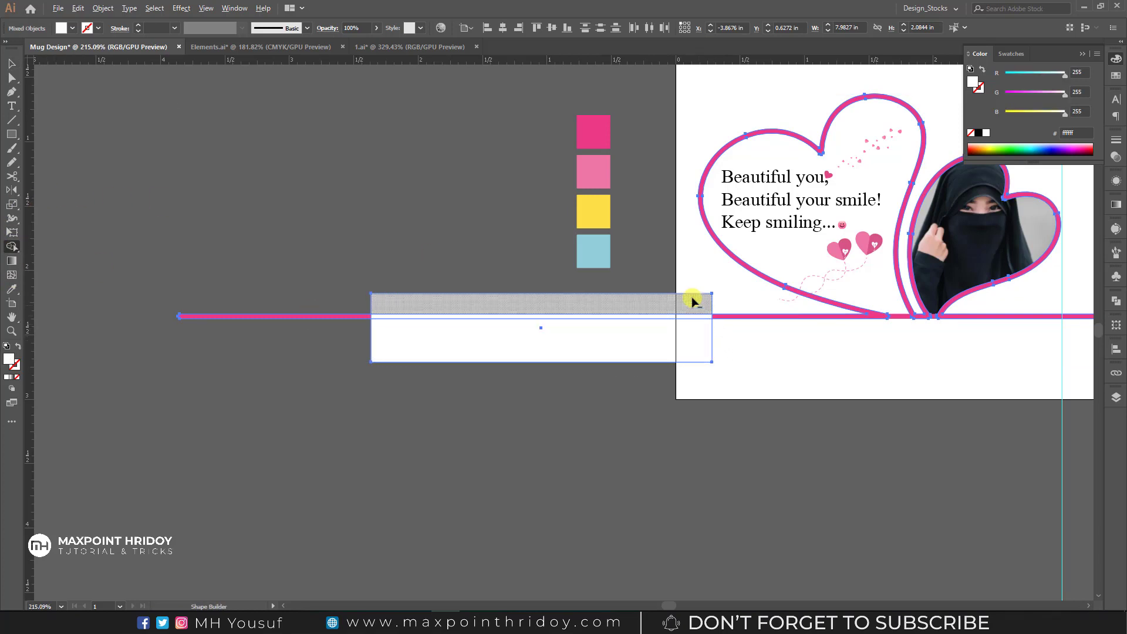
{"action": "left_click_drag", "start_coordinate": [693, 301], "coordinate": [591, 353]}
Step: Ungroup and delete the short leftover pink line piece
{"action": "key", "text": "v"}
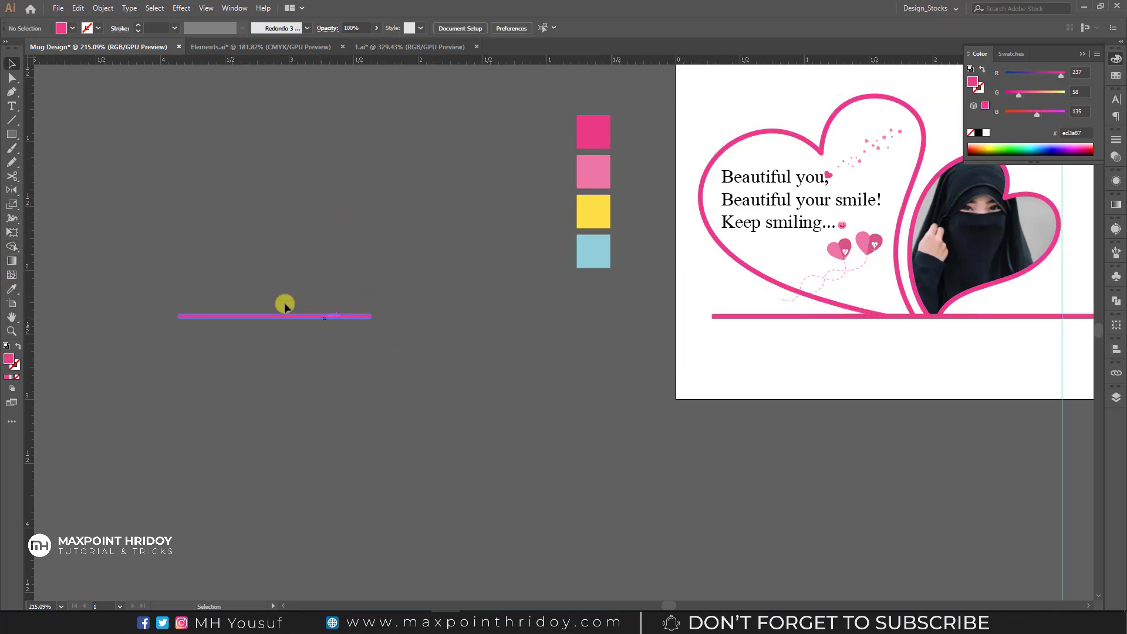
{"action": "left_click", "coordinate": [288, 316]}
{"action": "left_click", "coordinate": [348, 342]}
{"action": "right_click", "coordinate": [339, 316]}
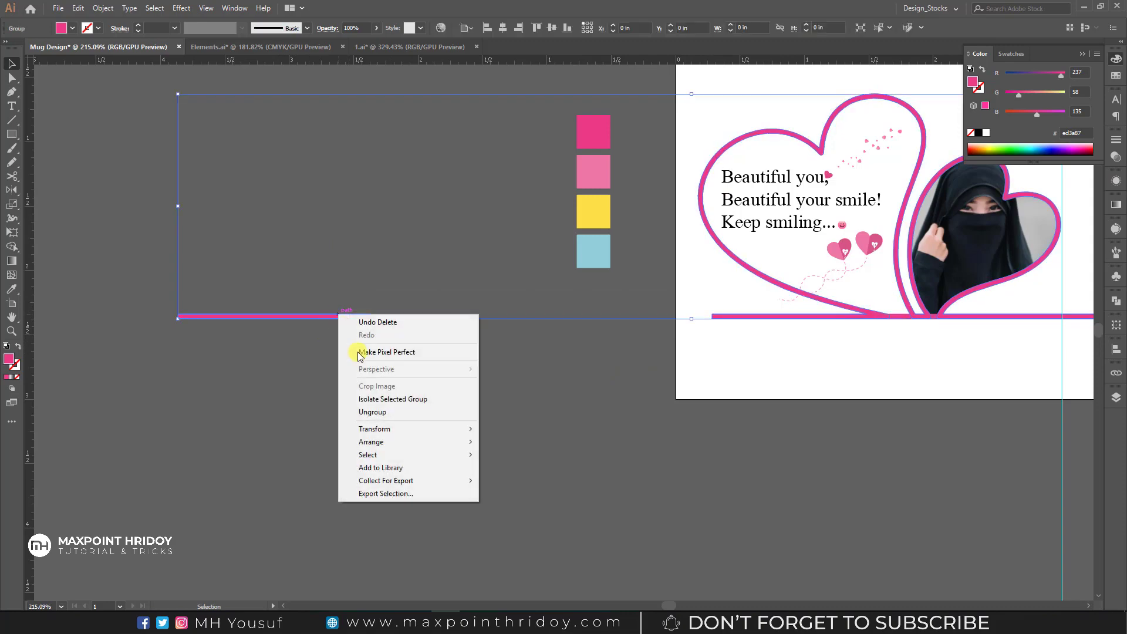
{"action": "left_click", "coordinate": [372, 411]}
{"action": "left_click_drag", "start_coordinate": [405, 310], "coordinate": [266, 383]}
{"action": "key", "text": "Delete"}
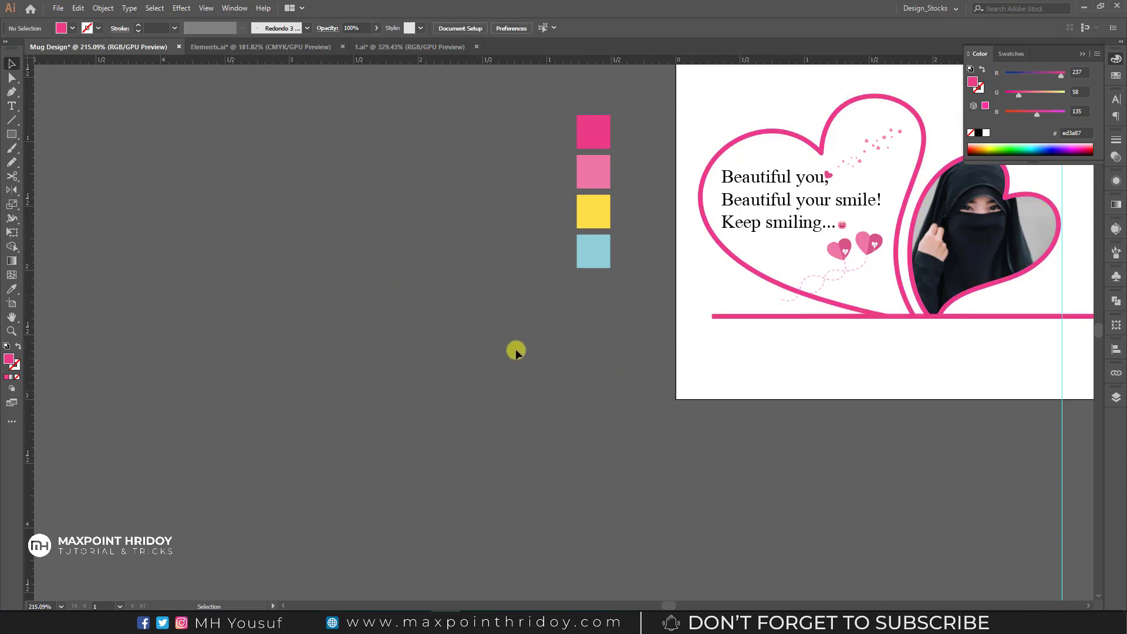
Step: Draw a rectangle over the pink line's left end
{"action": "scroll", "coordinate": [493, 320], "scroll_direction": "right", "scroll_amount": 5}
{"action": "key", "text": "z"}
{"action": "left_click_drag", "start_coordinate": [295, 323], "coordinate": [495, 407]}
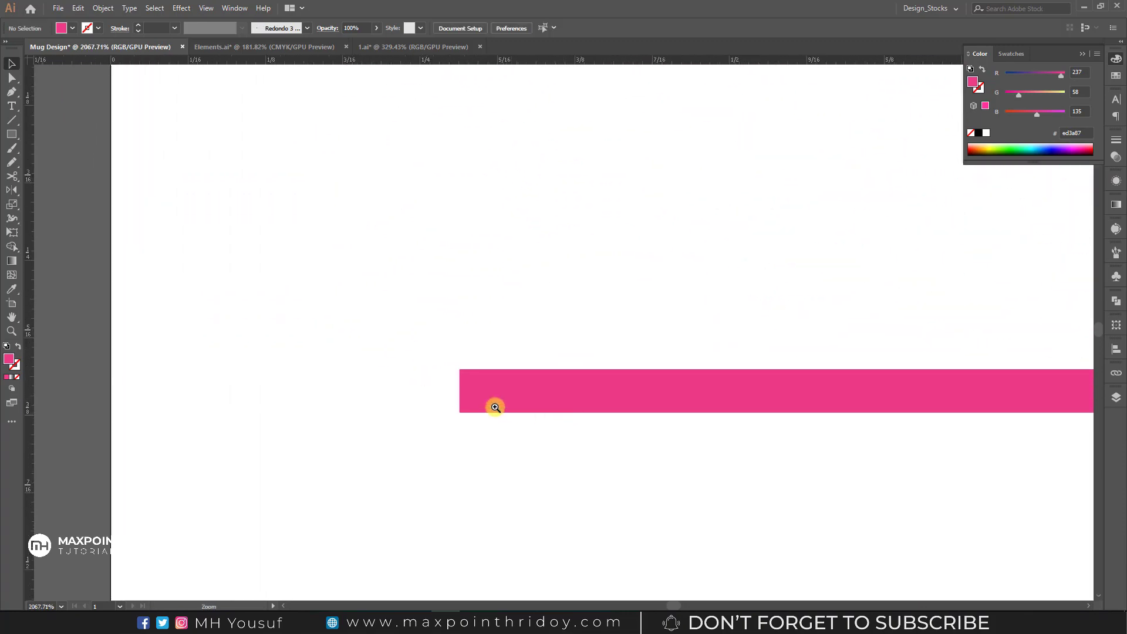
{"action": "left_click", "coordinate": [12, 135]}
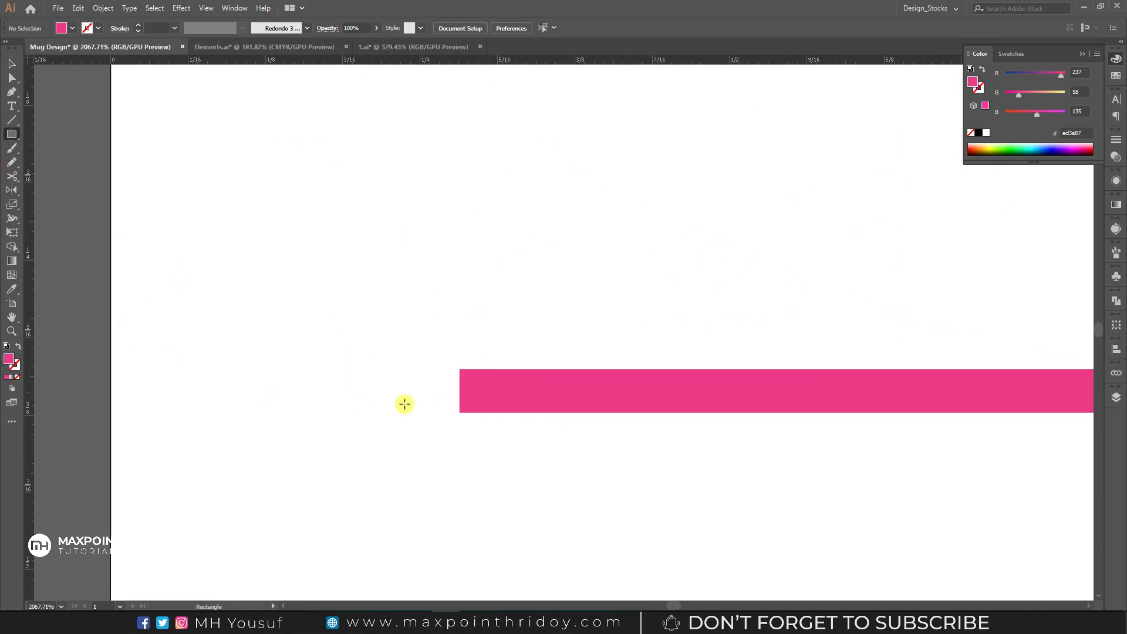
{"action": "left_click_drag", "start_coordinate": [460, 369], "coordinate": [112, 412]}
{"action": "key", "text": "v"}
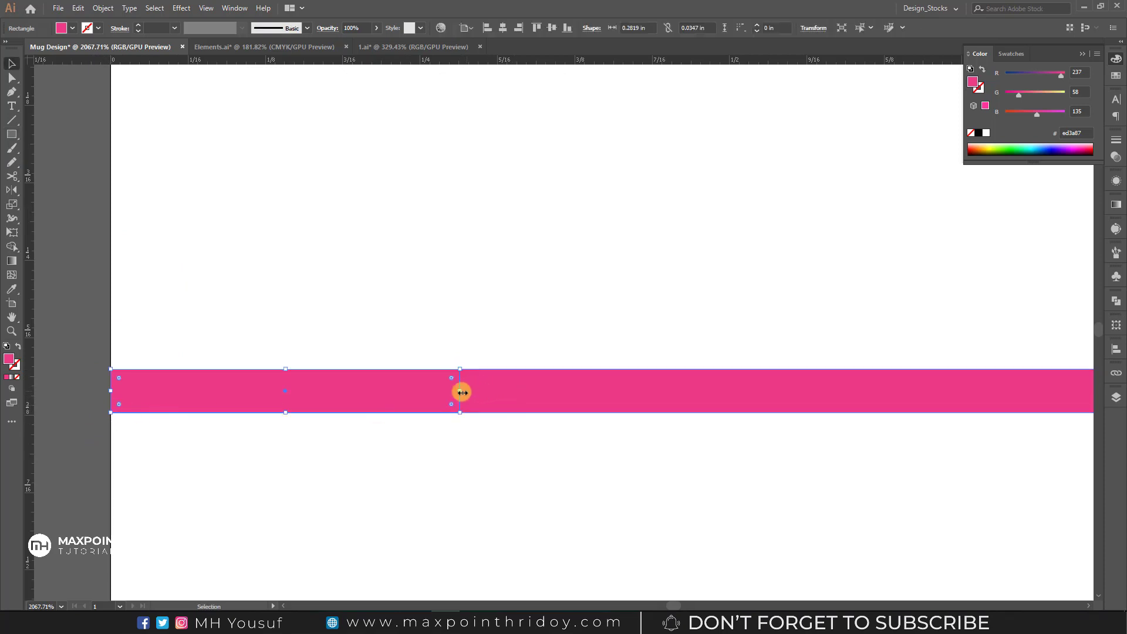
{"action": "left_click_drag", "start_coordinate": [461, 392], "coordinate": [656, 392]}
Step: Fill the rectangle with a linear gradient from white to the line's pink
{"action": "left_click", "coordinate": [1116, 205]}
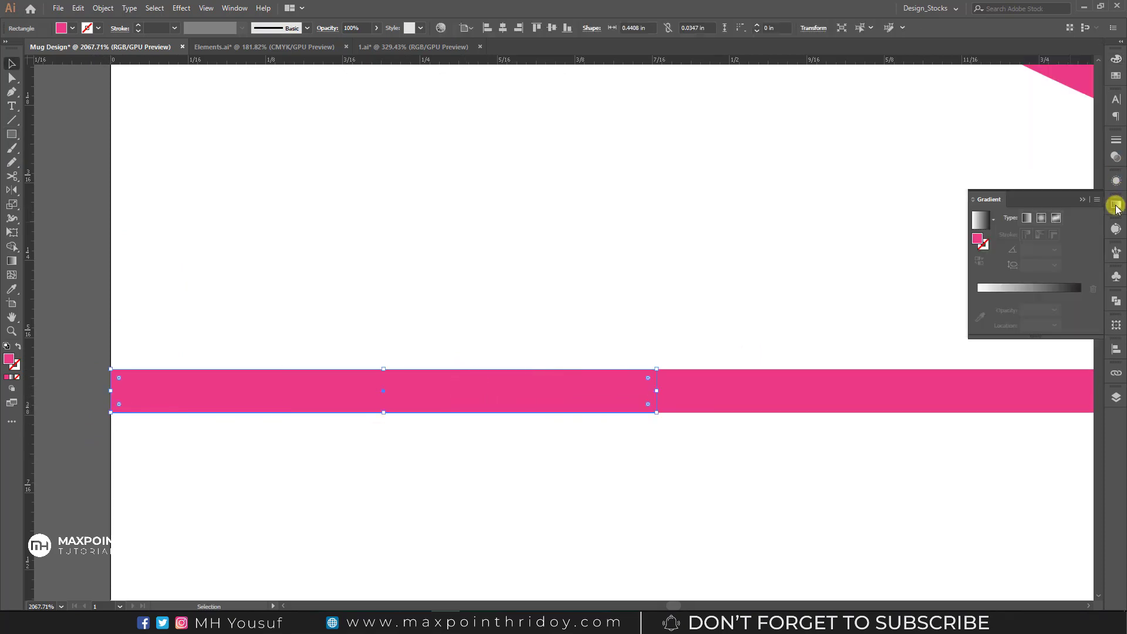
{"action": "left_click", "coordinate": [1028, 218]}
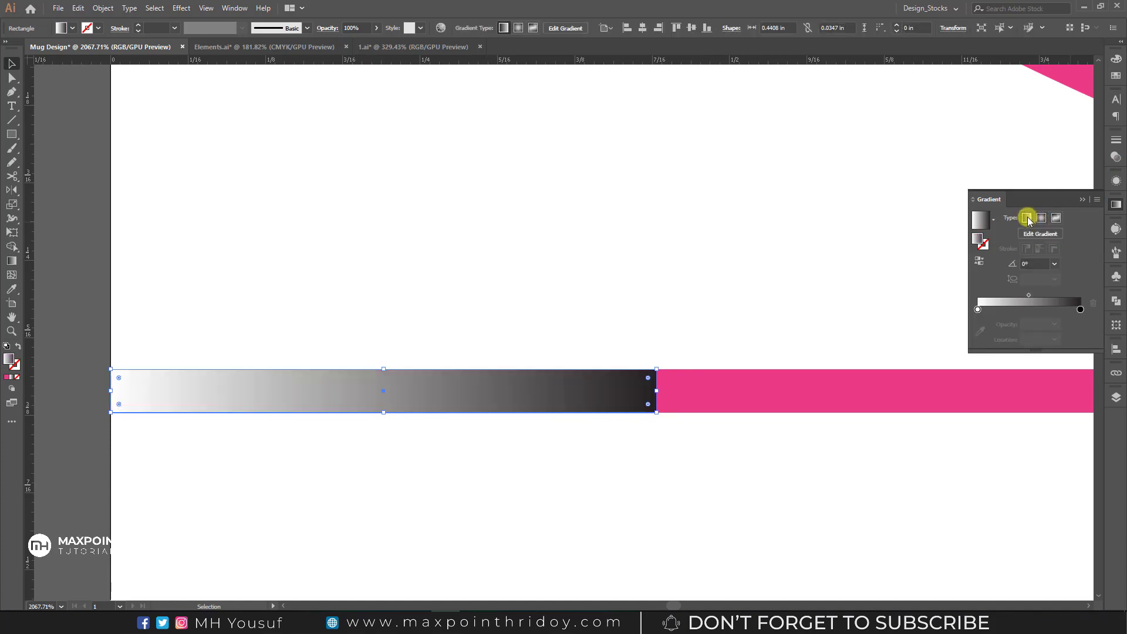
{"action": "left_click", "coordinate": [11, 289]}
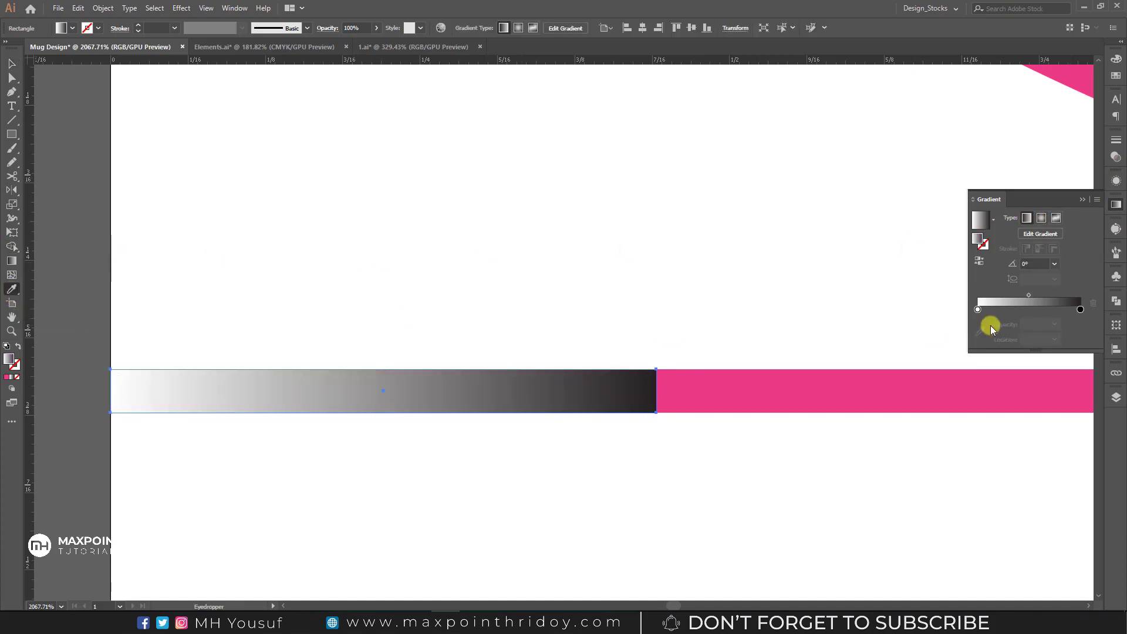
{"action": "left_click", "coordinate": [1081, 310]}
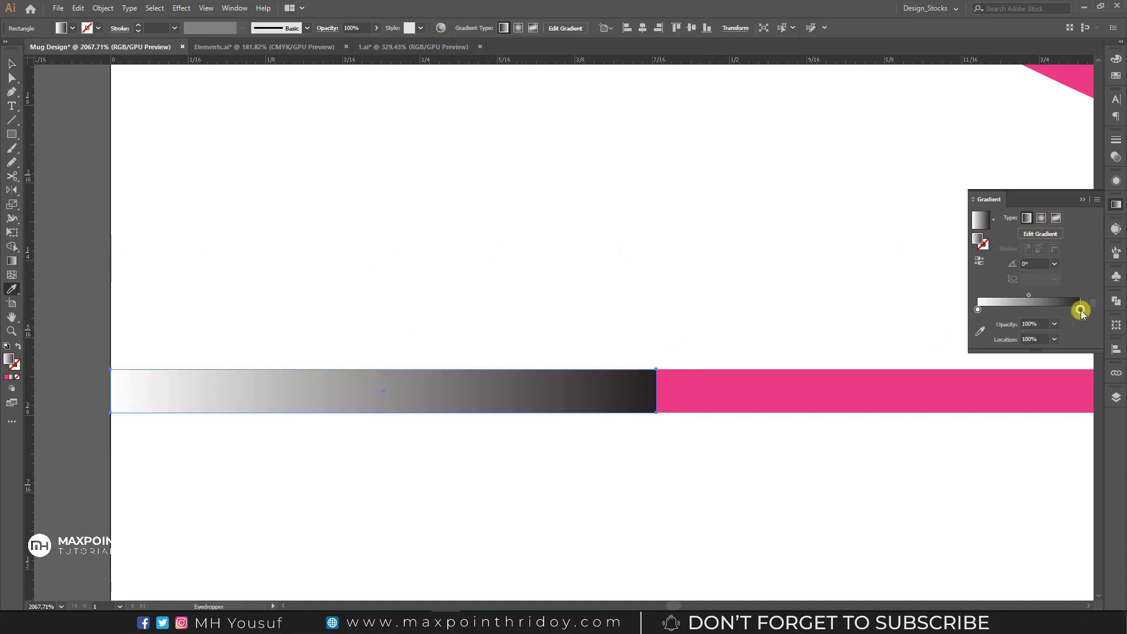
{"action": "left_click", "coordinate": [830, 393]}
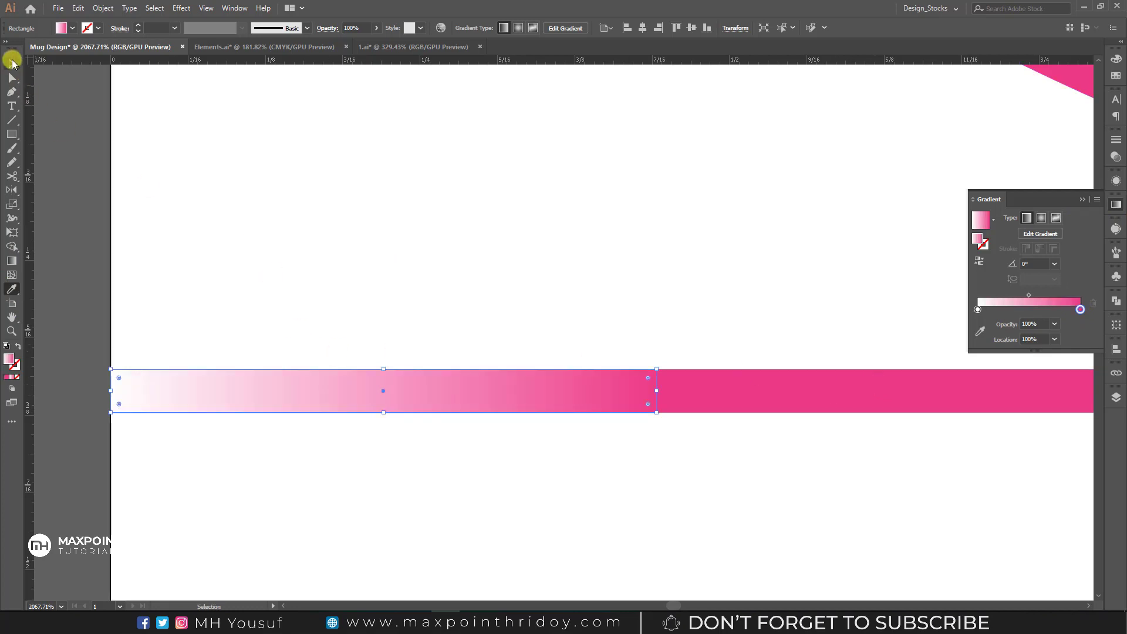
Step: Alt-drag a copy of the fade piece along to the line's right end
{"action": "key", "text": "v"}
{"action": "key", "text": "z"}
{"action": "left_click_drag", "start_coordinate": [433, 327], "coordinate": [293, 330]}
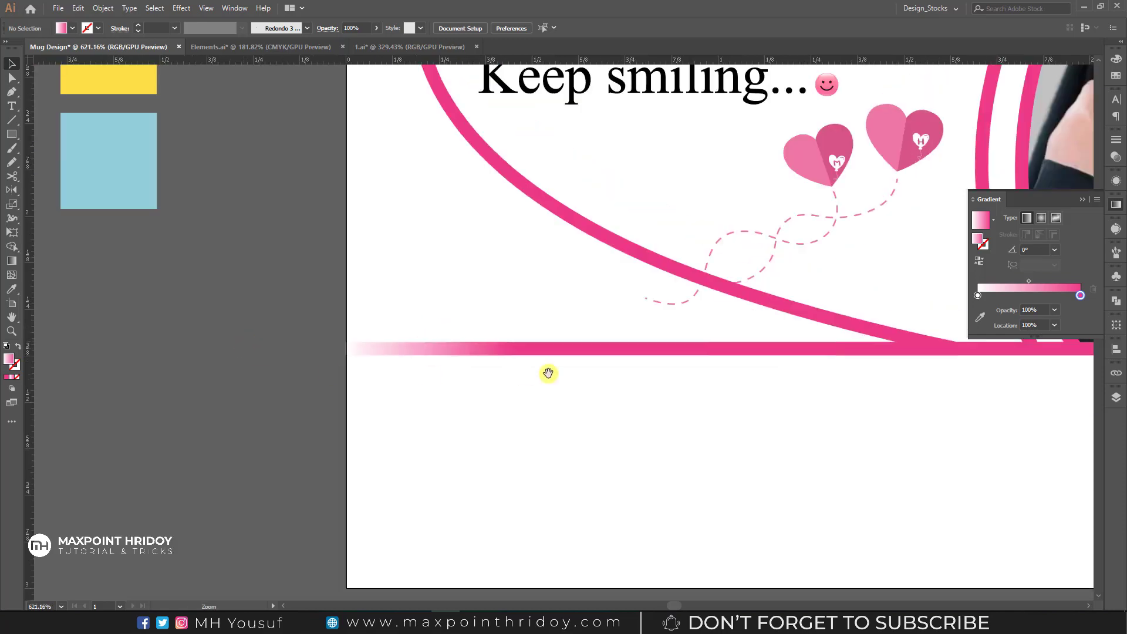
{"action": "left_click", "coordinate": [293, 329], "text": "alt"}
{"action": "left_click", "coordinate": [362, 337], "text": "alt"}
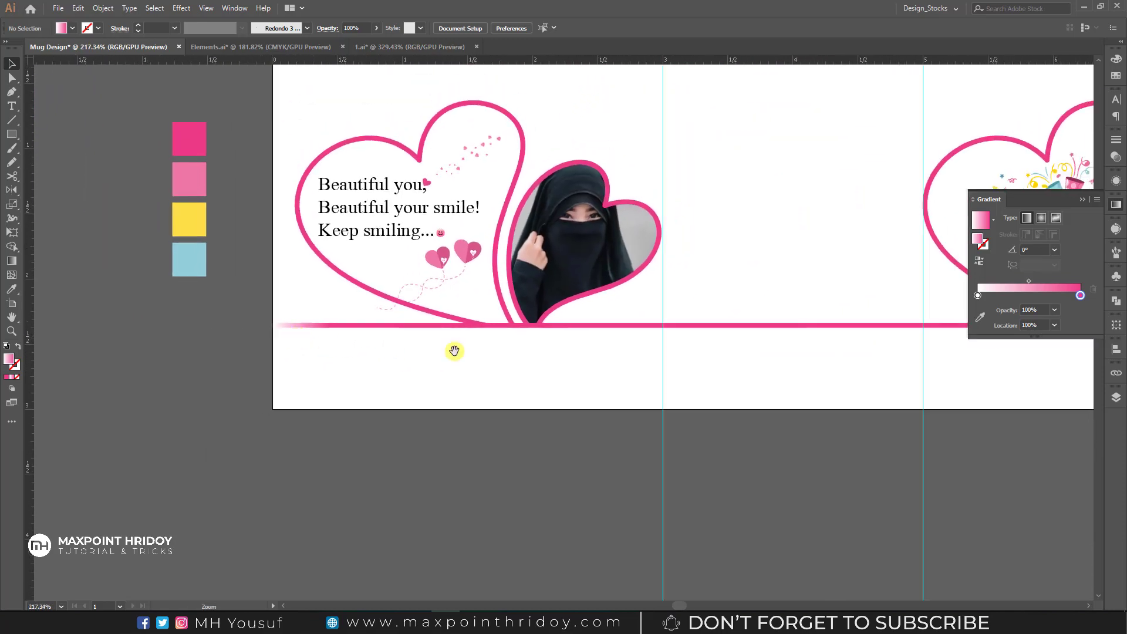
{"action": "left_click_drag", "start_coordinate": [472, 350], "coordinate": [372, 341]}
{"action": "key", "text": "v"}
{"action": "left_click", "coordinate": [130, 312]}
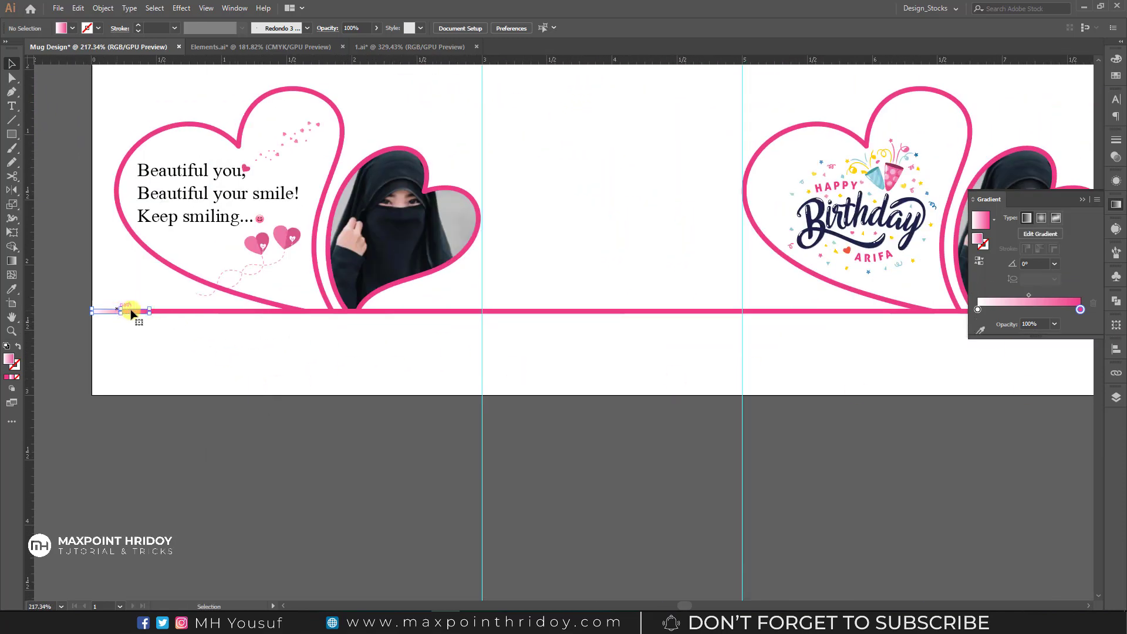
{"action": "left_click_drag", "start_coordinate": [135, 315], "coordinate": [863, 340]}
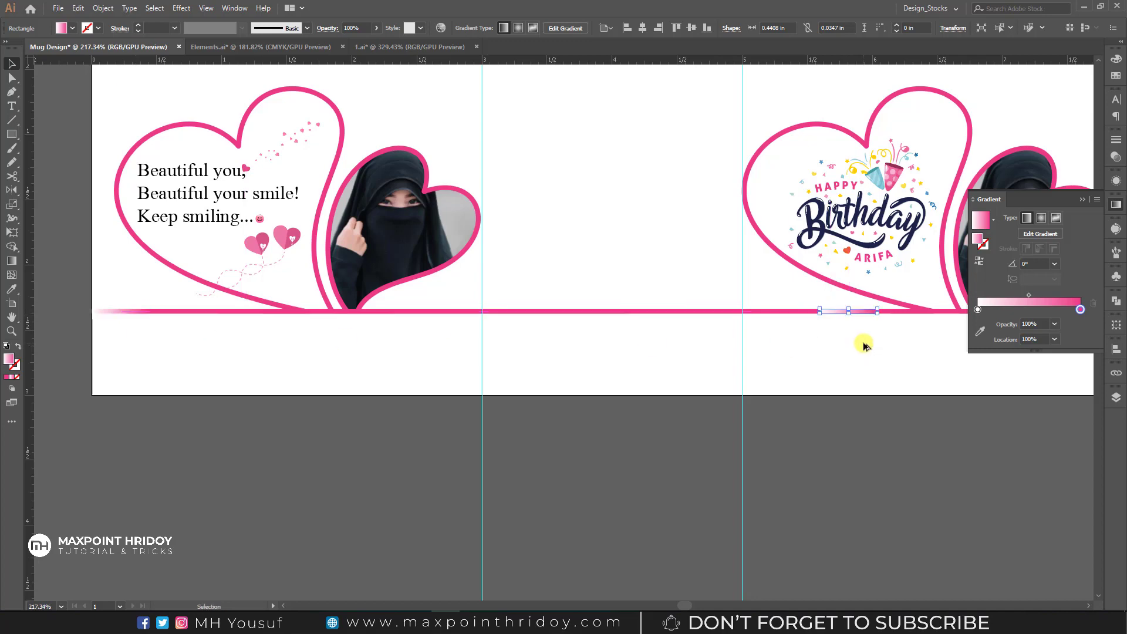
Step: Rotate the copied fade piece 180° and align it to the line's right end
{"action": "left_click_drag", "start_coordinate": [755, 338], "coordinate": [337, 356]}
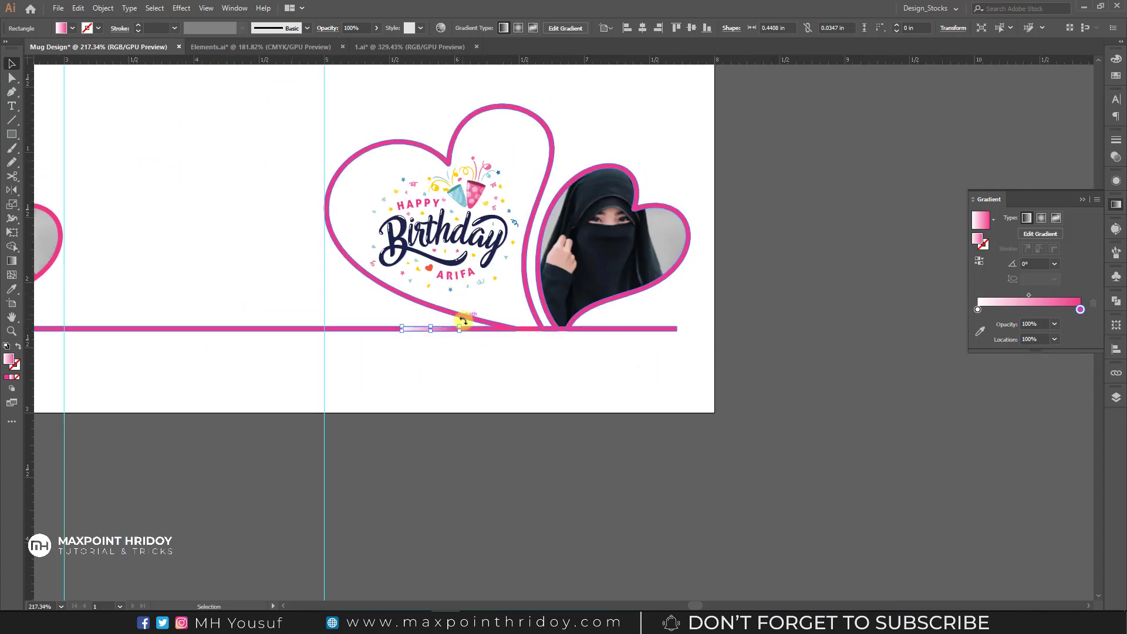
{"action": "left_click_drag", "start_coordinate": [463, 324], "coordinate": [350, 353]}
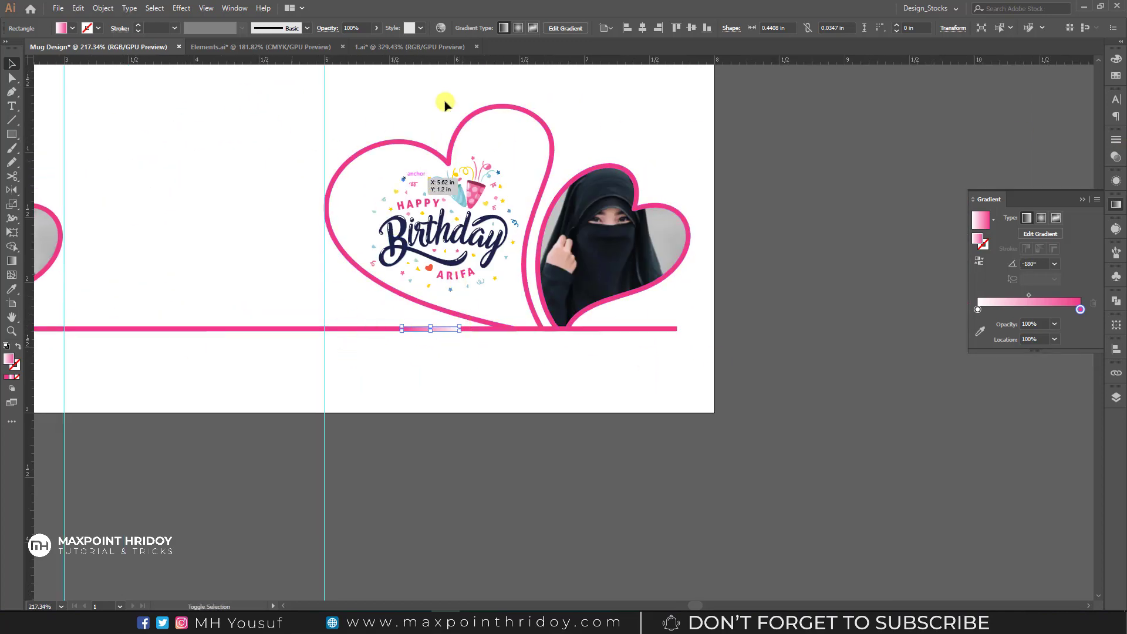
{"action": "left_click", "coordinate": [659, 27]}
{"action": "left_click", "coordinate": [806, 247]}
{"action": "mouse_move", "coordinate": [819, 336]}
{"action": "left_mouse_down"}
{"action": "mouse_move", "coordinate": [187, 192]}
{"action": "mouse_move", "coordinate": [445, 344]}
{"action": "mouse_move", "coordinate": [856, 402]}
{"action": "left_mouse_up"}
Step: Apply Make Clipping Mask so all artwork is clipped to the wrap's background rectangle
{"action": "right_click", "coordinate": [705, 273]}
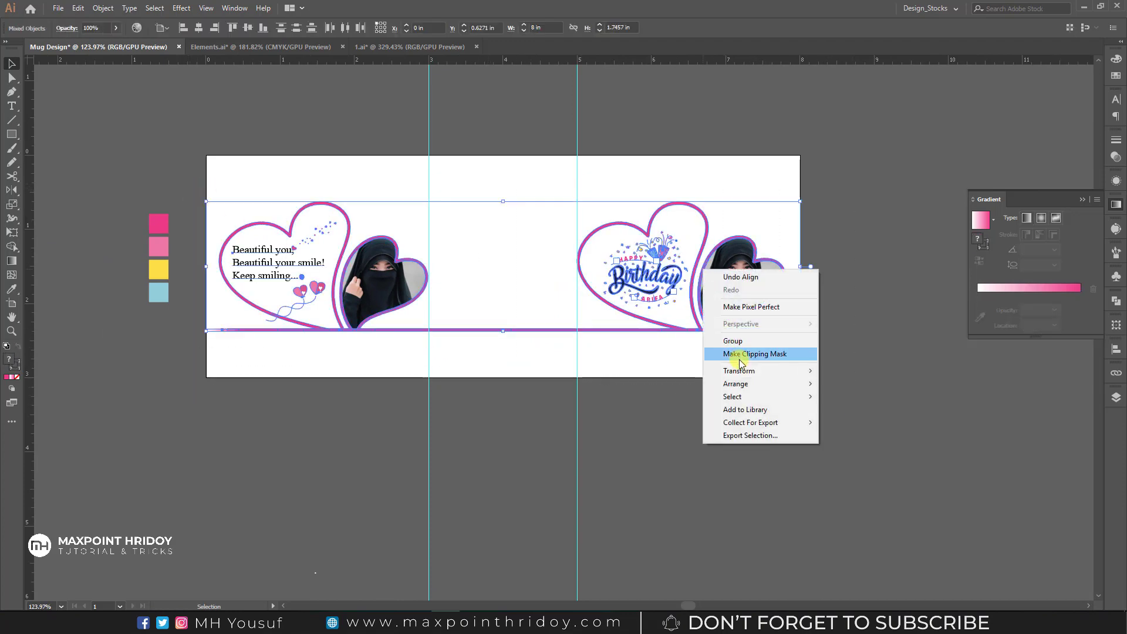
{"action": "left_click", "coordinate": [728, 336]}
{"action": "left_click", "coordinate": [850, 346]}
{"action": "key", "text": "z"}
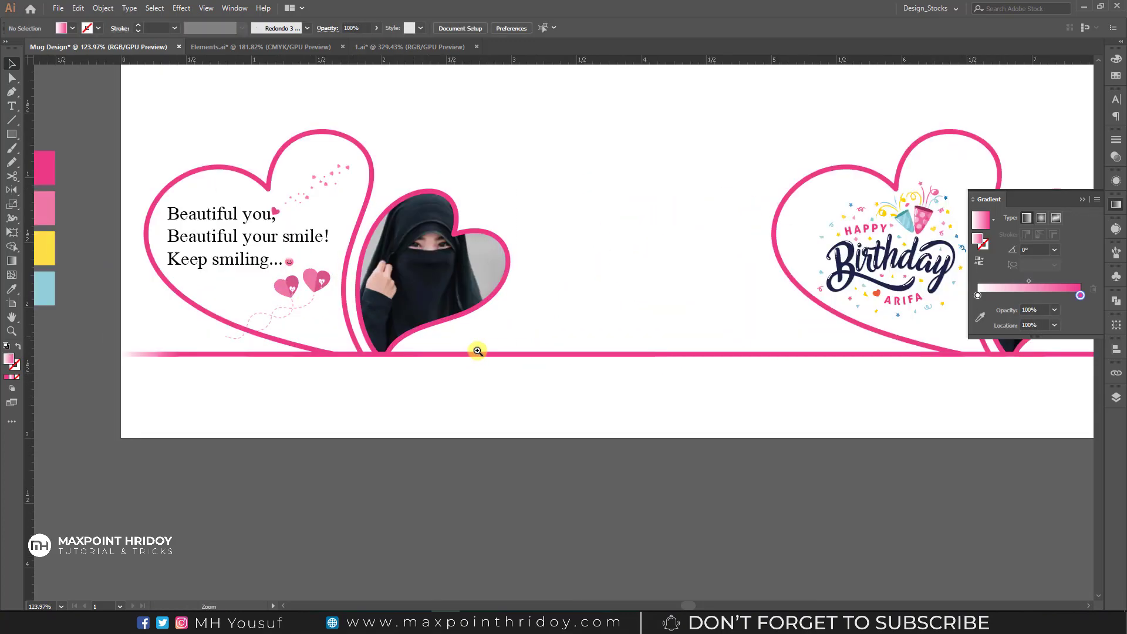
{"action": "mouse_move", "coordinate": [473, 350]}
{"action": "left_mouse_down"}
{"action": "mouse_move", "coordinate": [584, 330]}
{"action": "mouse_move", "coordinate": [579, 315]}
{"action": "left_mouse_up"}
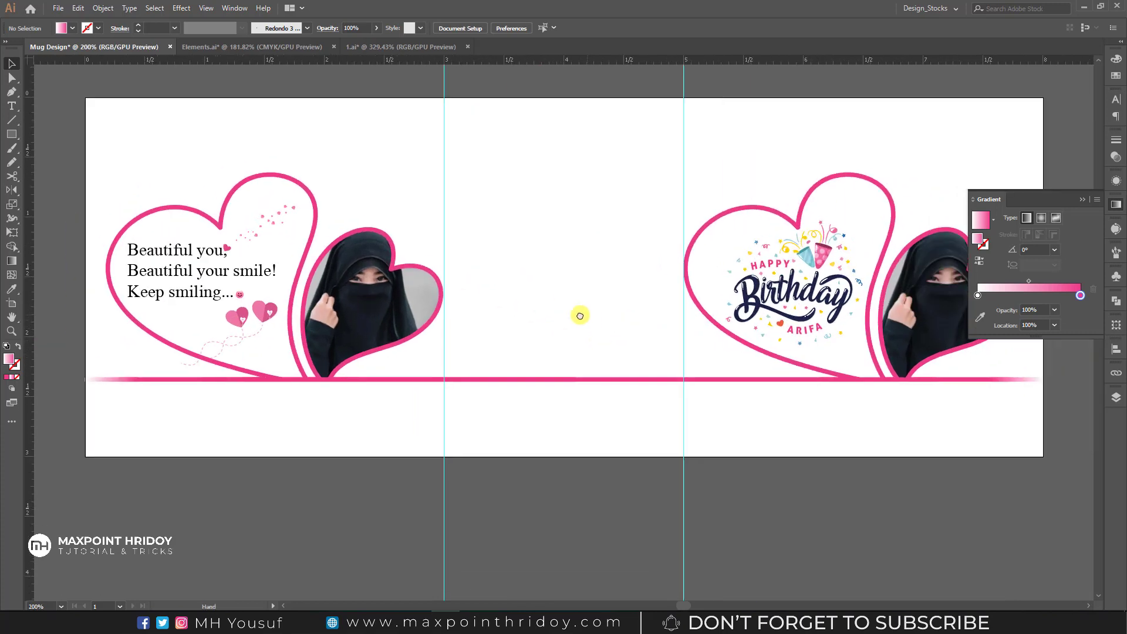
{"action": "mouse_move", "coordinate": [662, 267]}
{"action": "left_mouse_down"}
{"action": "mouse_move", "coordinate": [659, 283]}
{"action": "mouse_move", "coordinate": [641, 279]}
{"action": "left_mouse_up"}
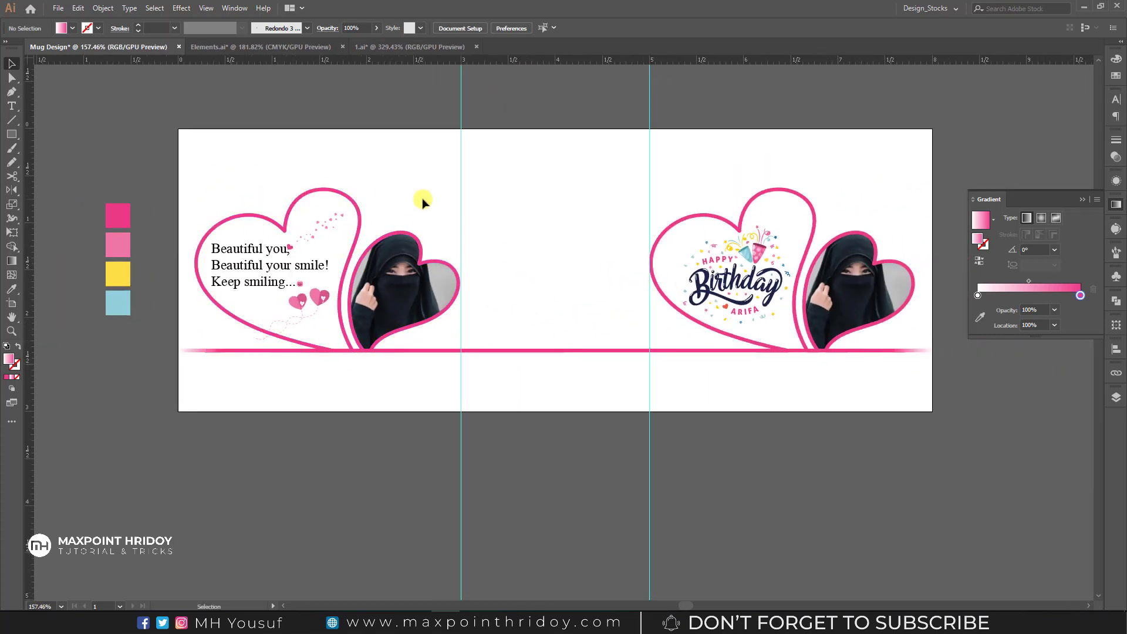
Step: Save the artwork as Mug Design.ai in the Mug Design folder with default Illustrator options
{"action": "left_click", "coordinate": [55, 9]}
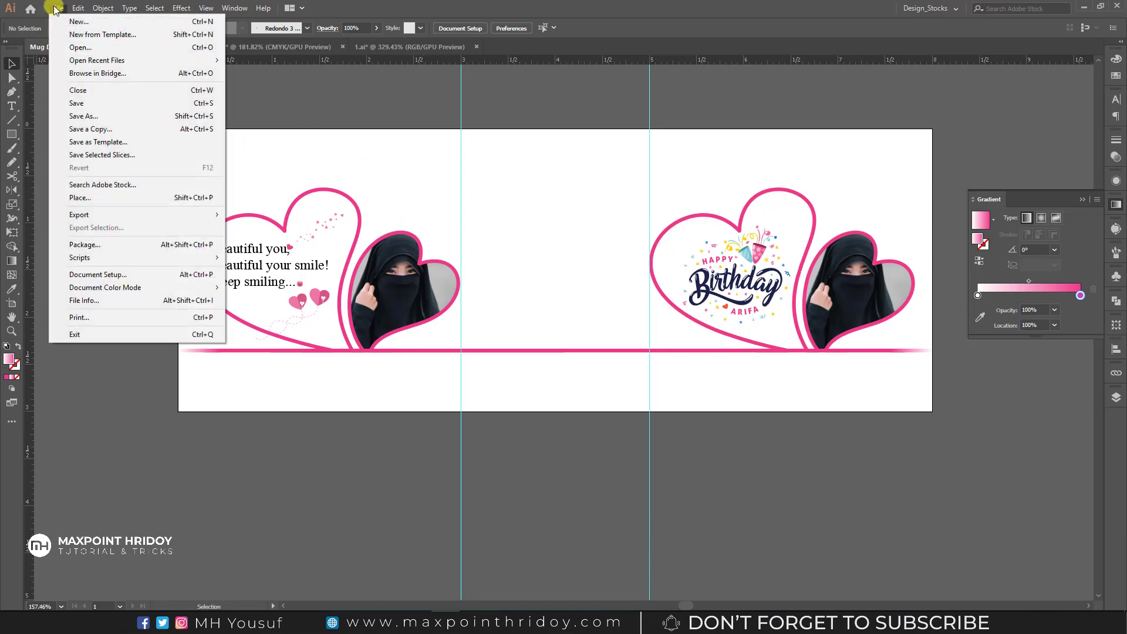
{"action": "left_click", "coordinate": [91, 117]}
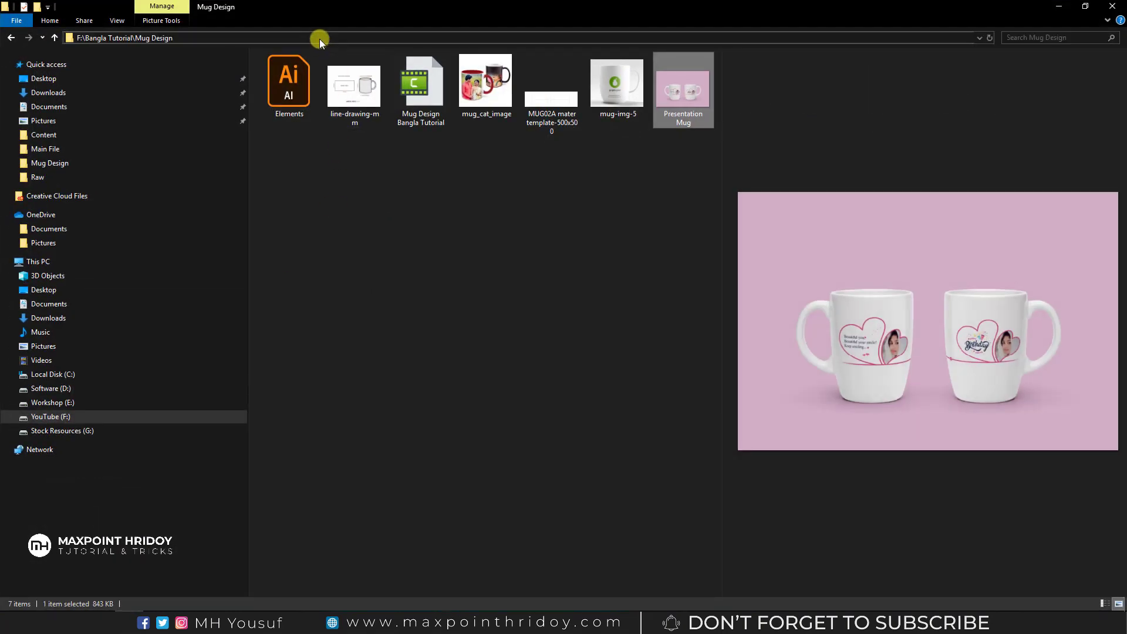
{"action": "left_click", "coordinate": [319, 39]}
{"action": "key", "text": "ctrl+c"}
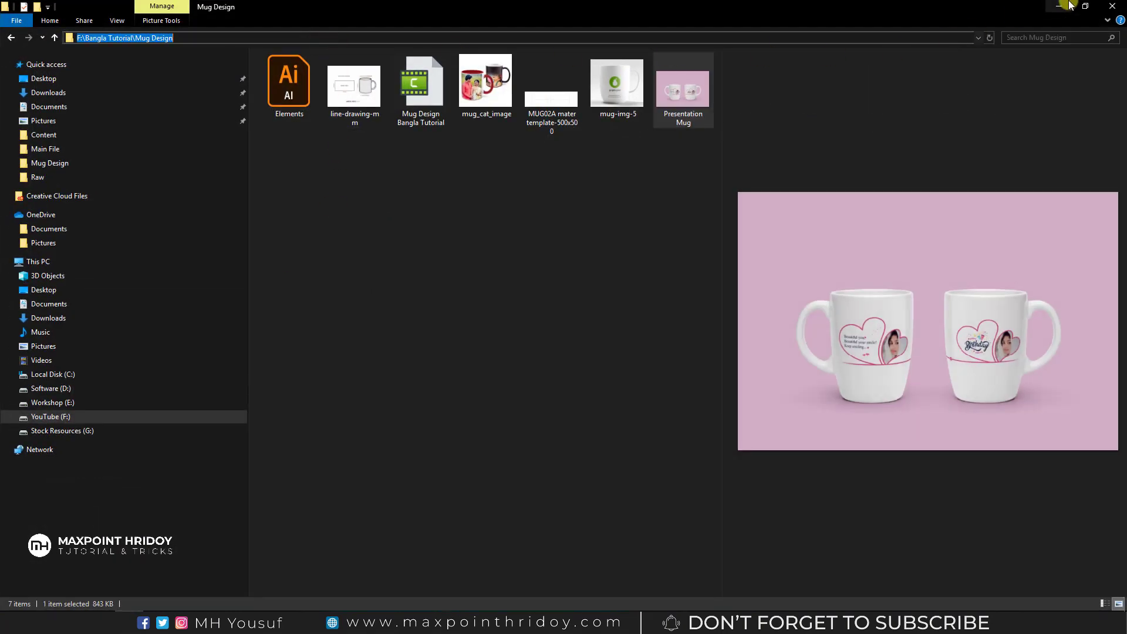
{"action": "left_click", "coordinate": [1059, 6]}
{"action": "key", "text": "ctrl+v"}
{"action": "key", "text": "Return"}
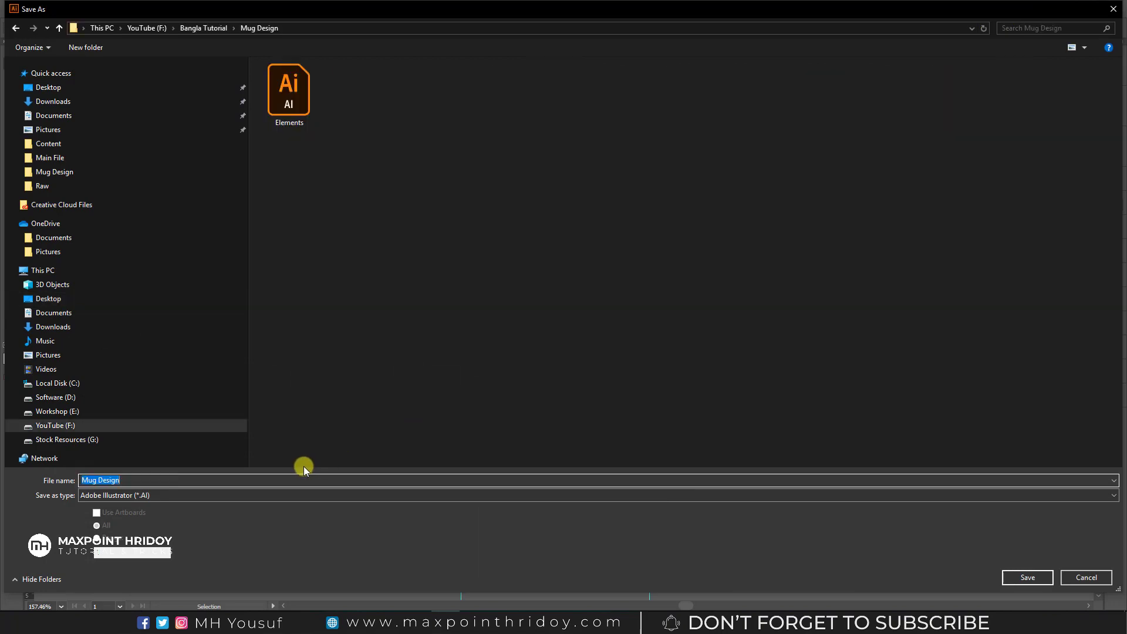
{"action": "key", "text": "Return"}
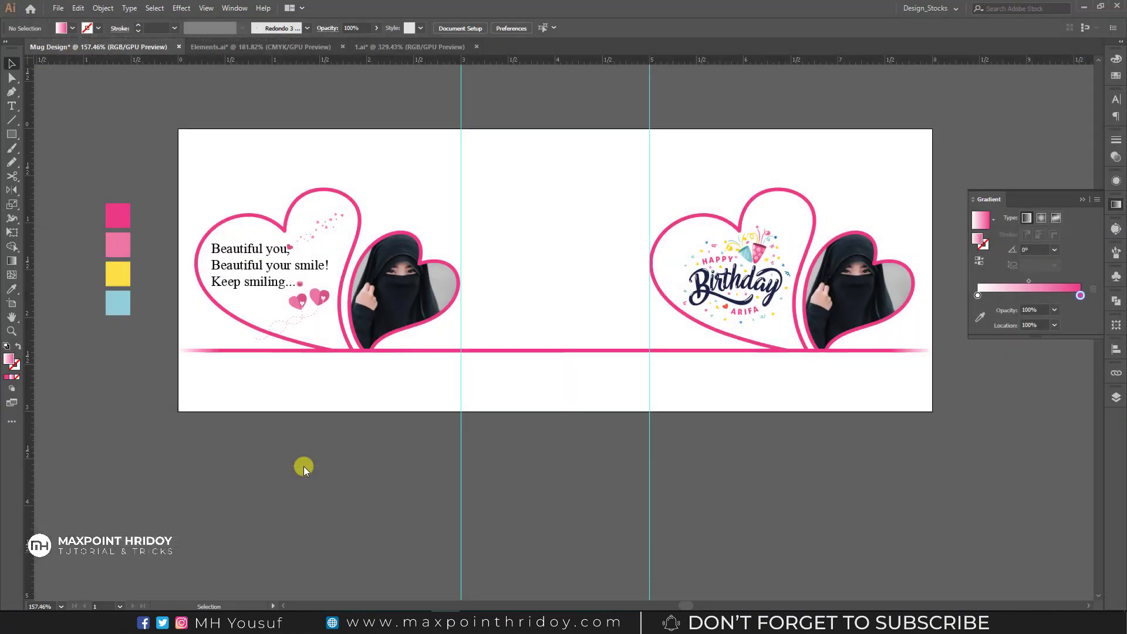
{"action": "key", "text": "Return"}
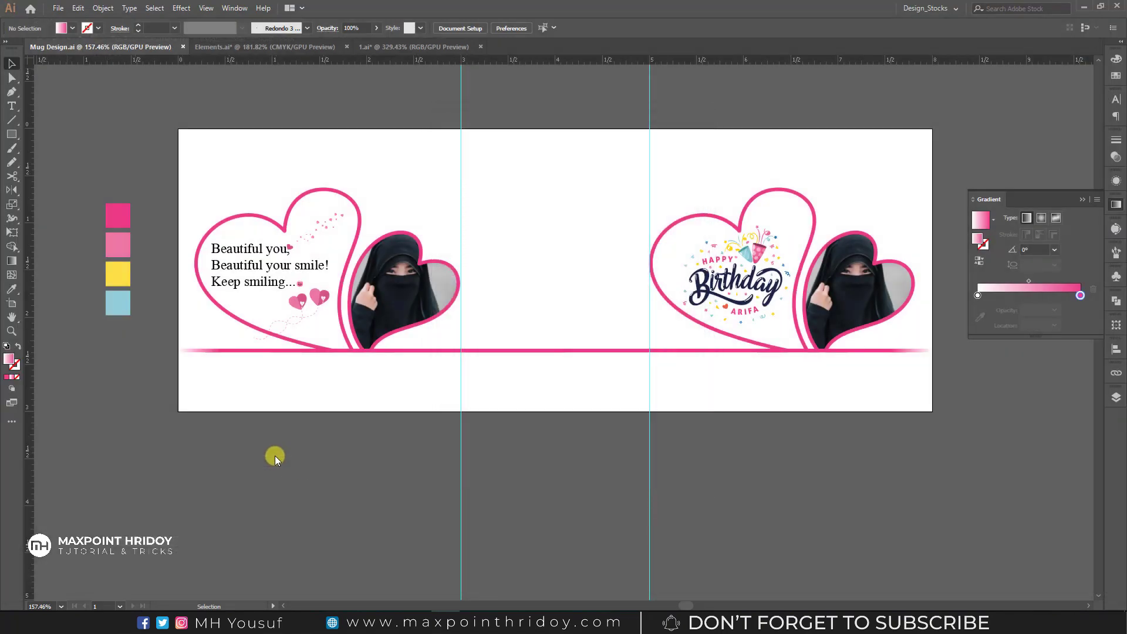
Step: Export the artboard as JPEG Mug Design-01 at maximum quality, 300 ppi RGB
{"action": "left_click", "coordinate": [58, 8]}
{"action": "mouse_move", "coordinate": [79, 214]}
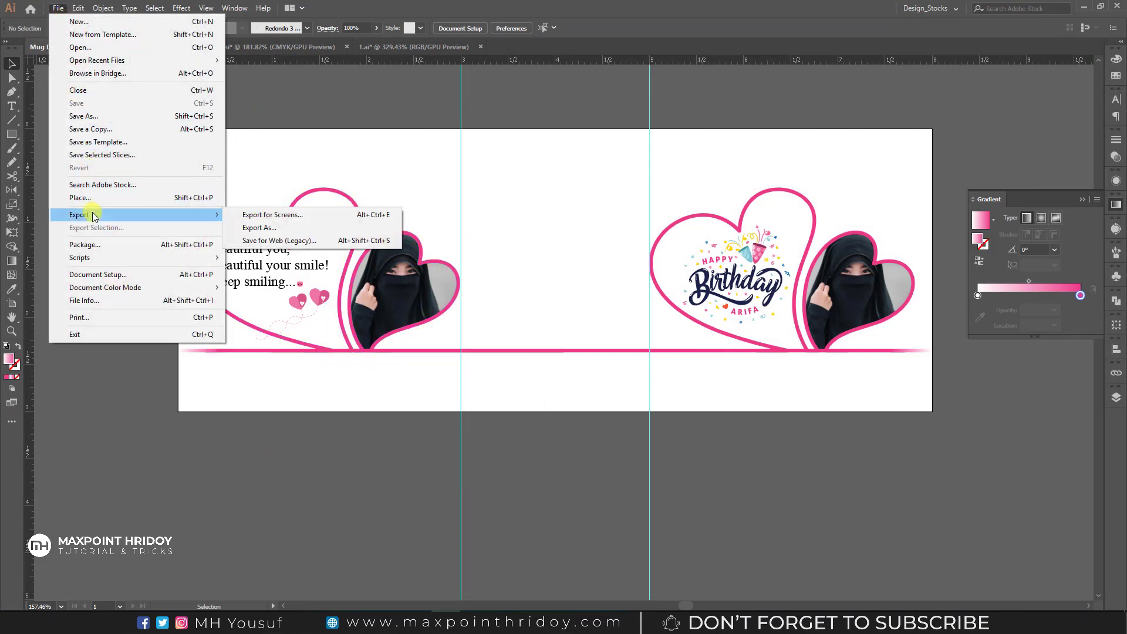
{"action": "left_click", "coordinate": [259, 228]}
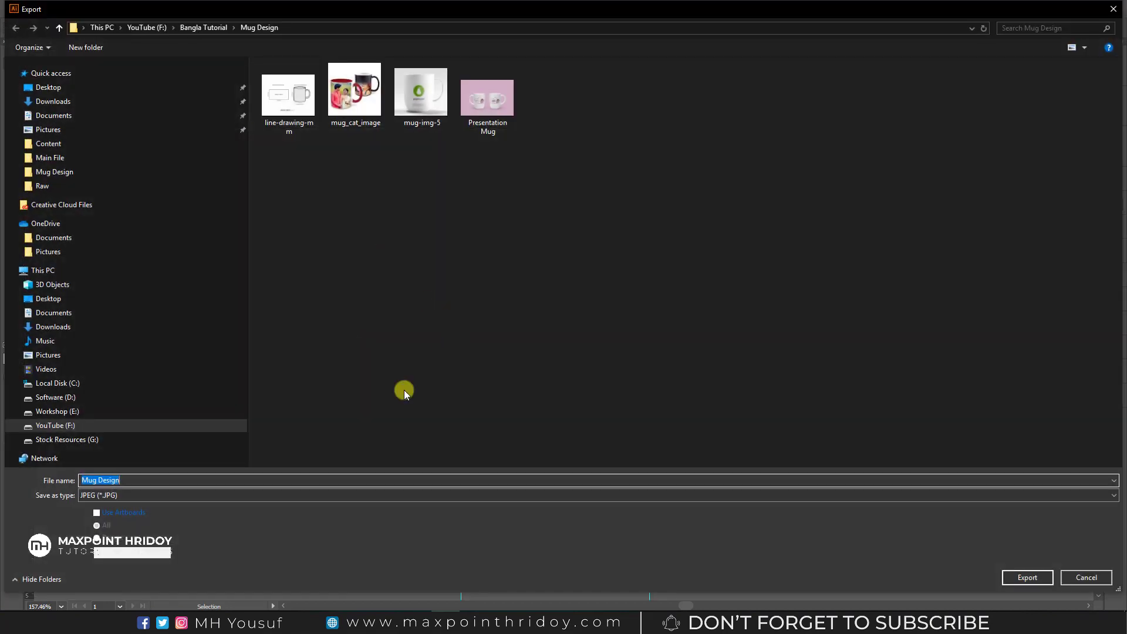
{"action": "left_click", "coordinate": [98, 513]}
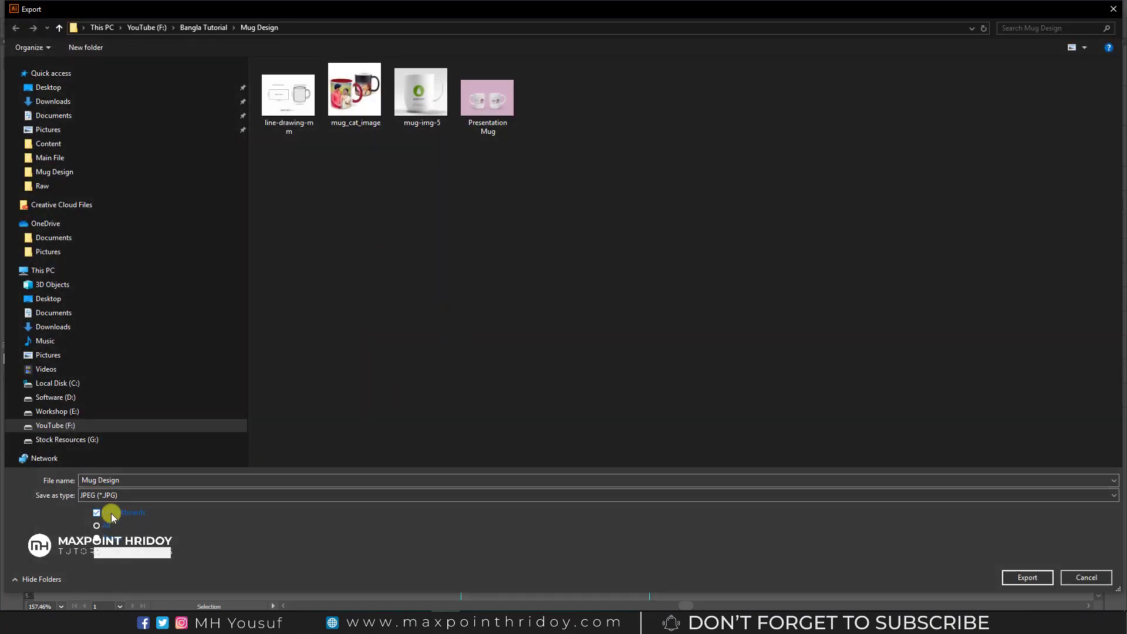
{"action": "left_click", "coordinate": [1027, 577]}
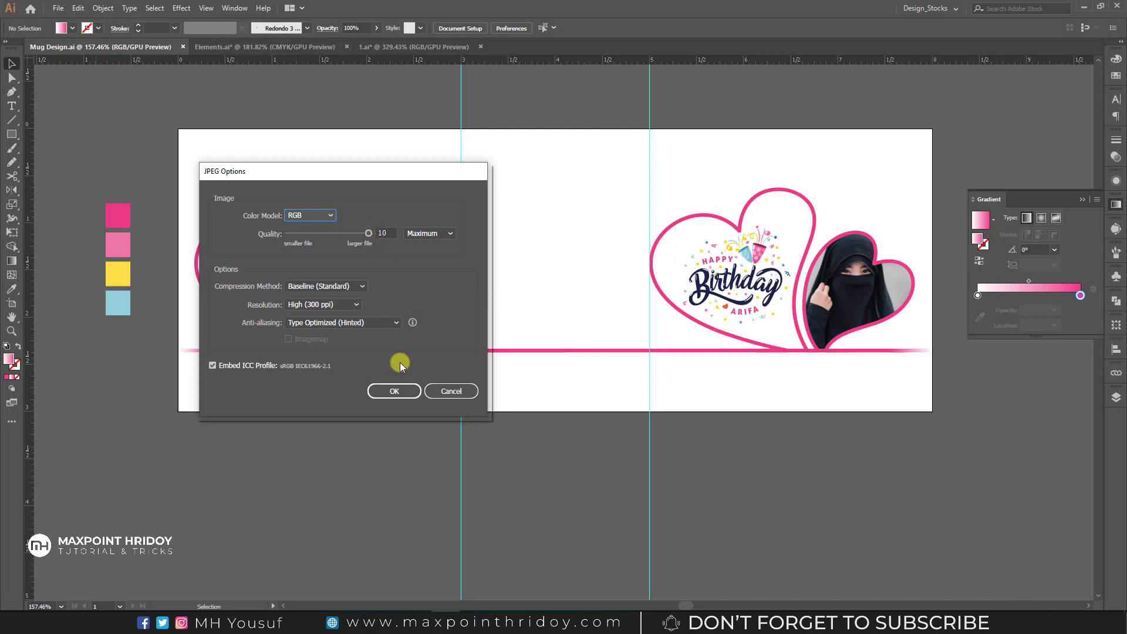
{"action": "left_click", "coordinate": [394, 391]}
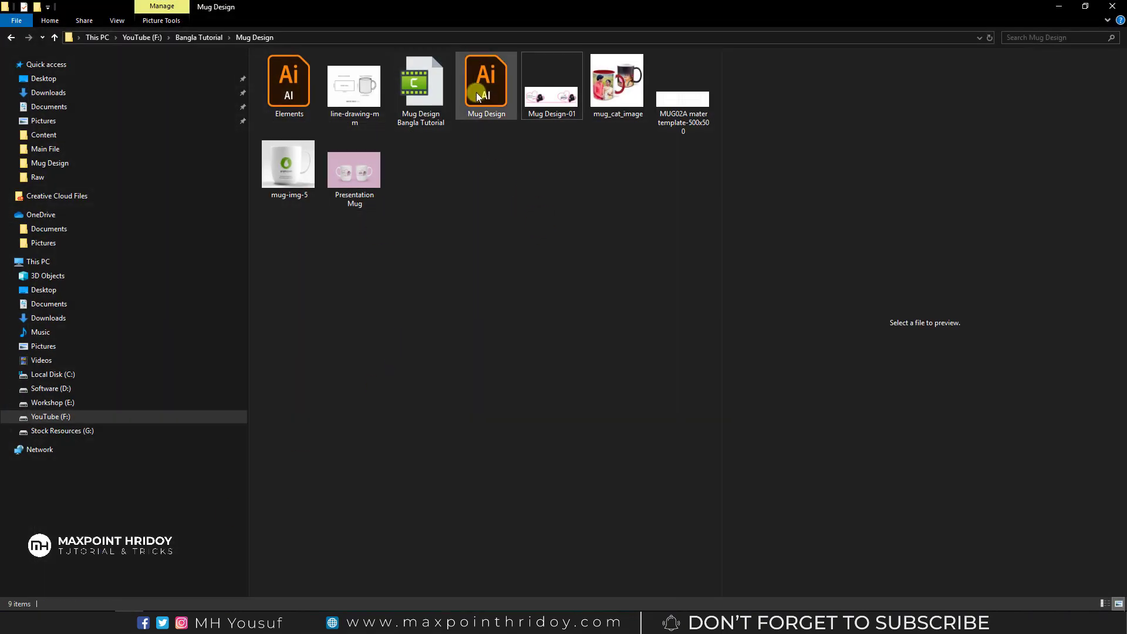
Step: Preview Mug Design, then the exported Mug Design-01 JPEG, in File Explorer
{"action": "left_click", "coordinate": [484, 90]}
{"action": "left_click", "coordinate": [564, 98]}
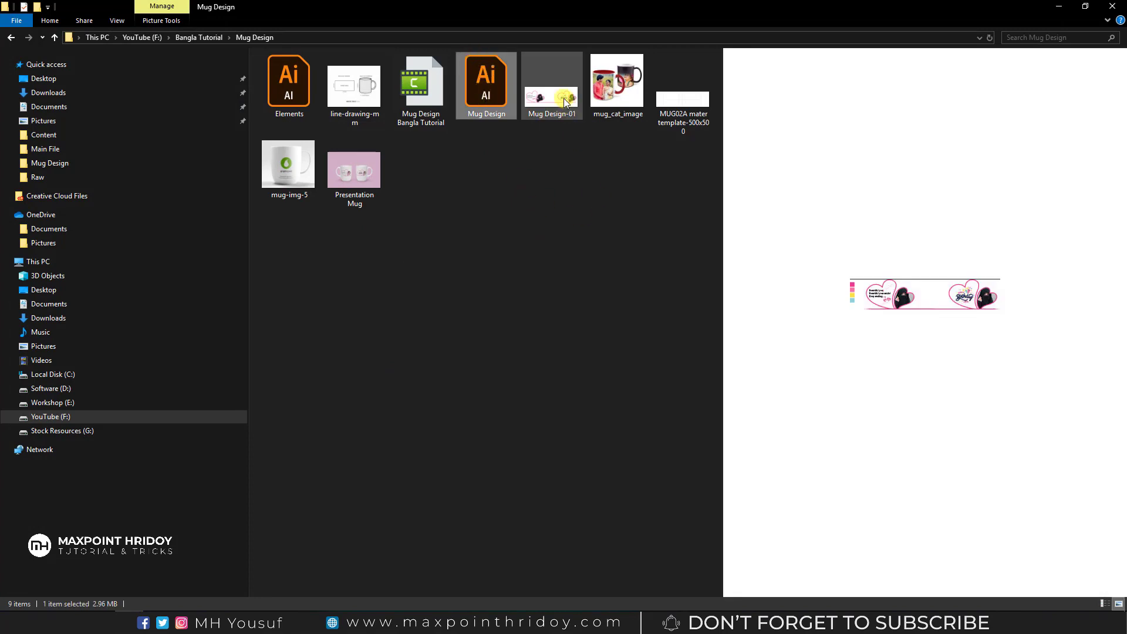